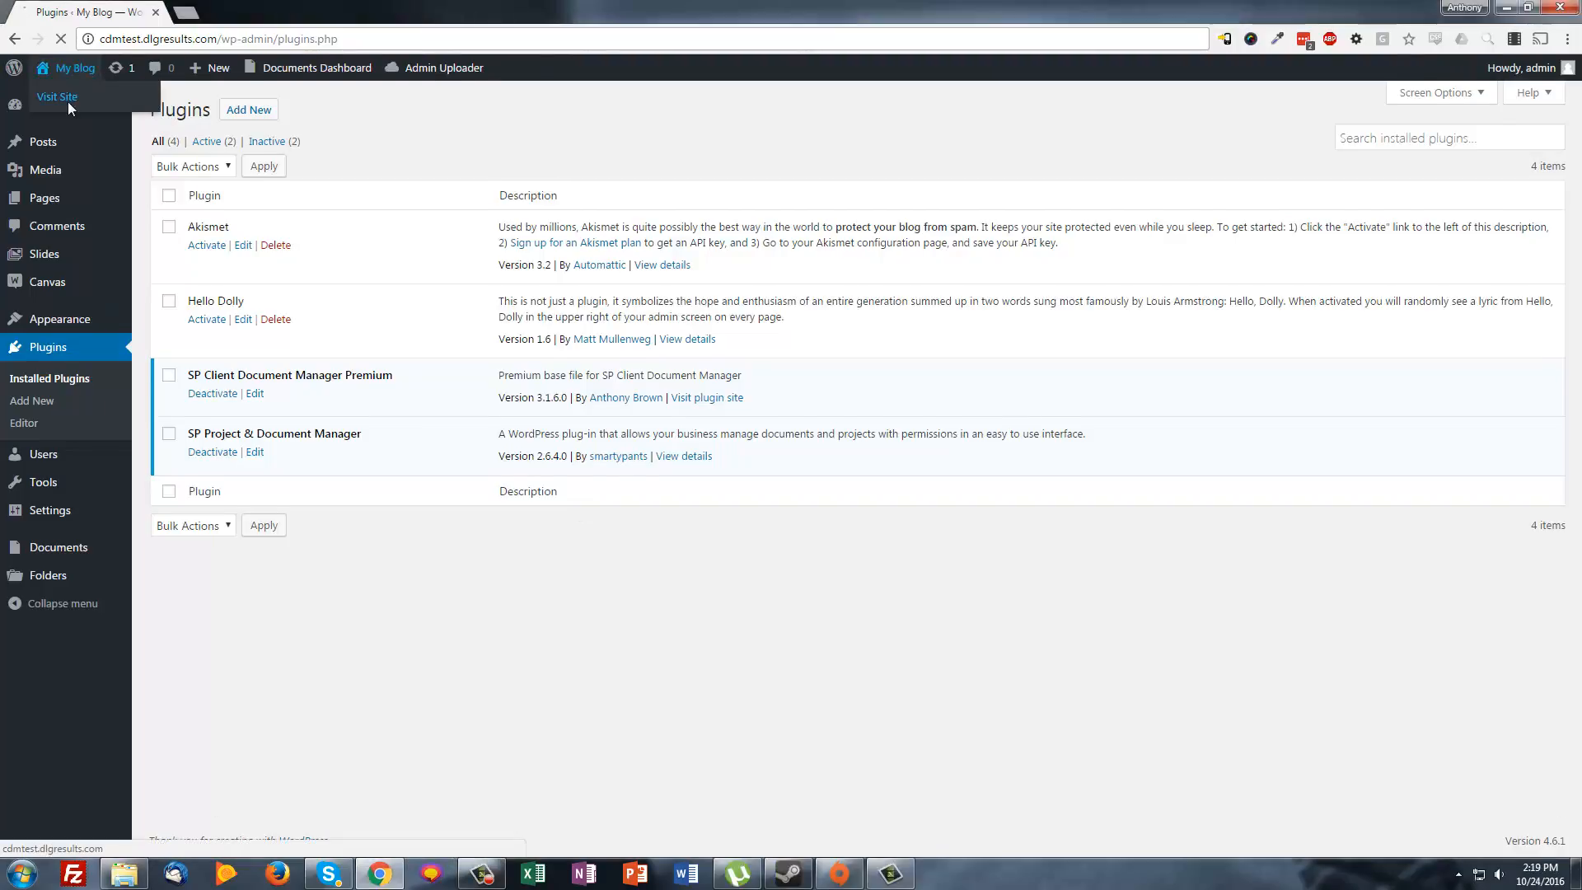
From the admin, visit the blog's Documents page and bring up the Add File upload form
left_click(68, 101)
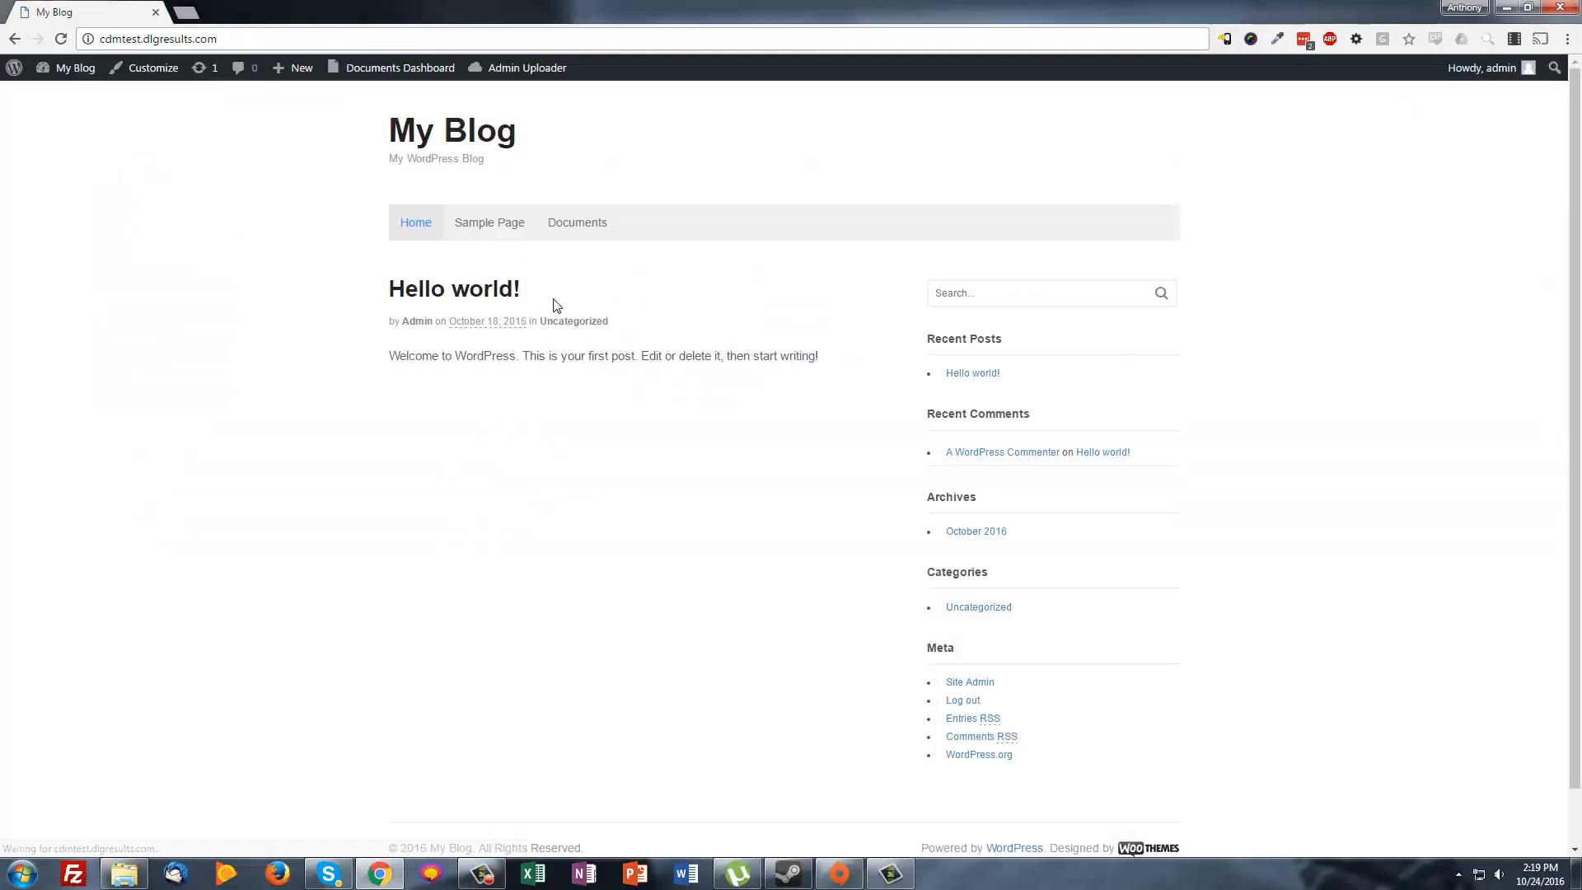
left_click(595, 224)
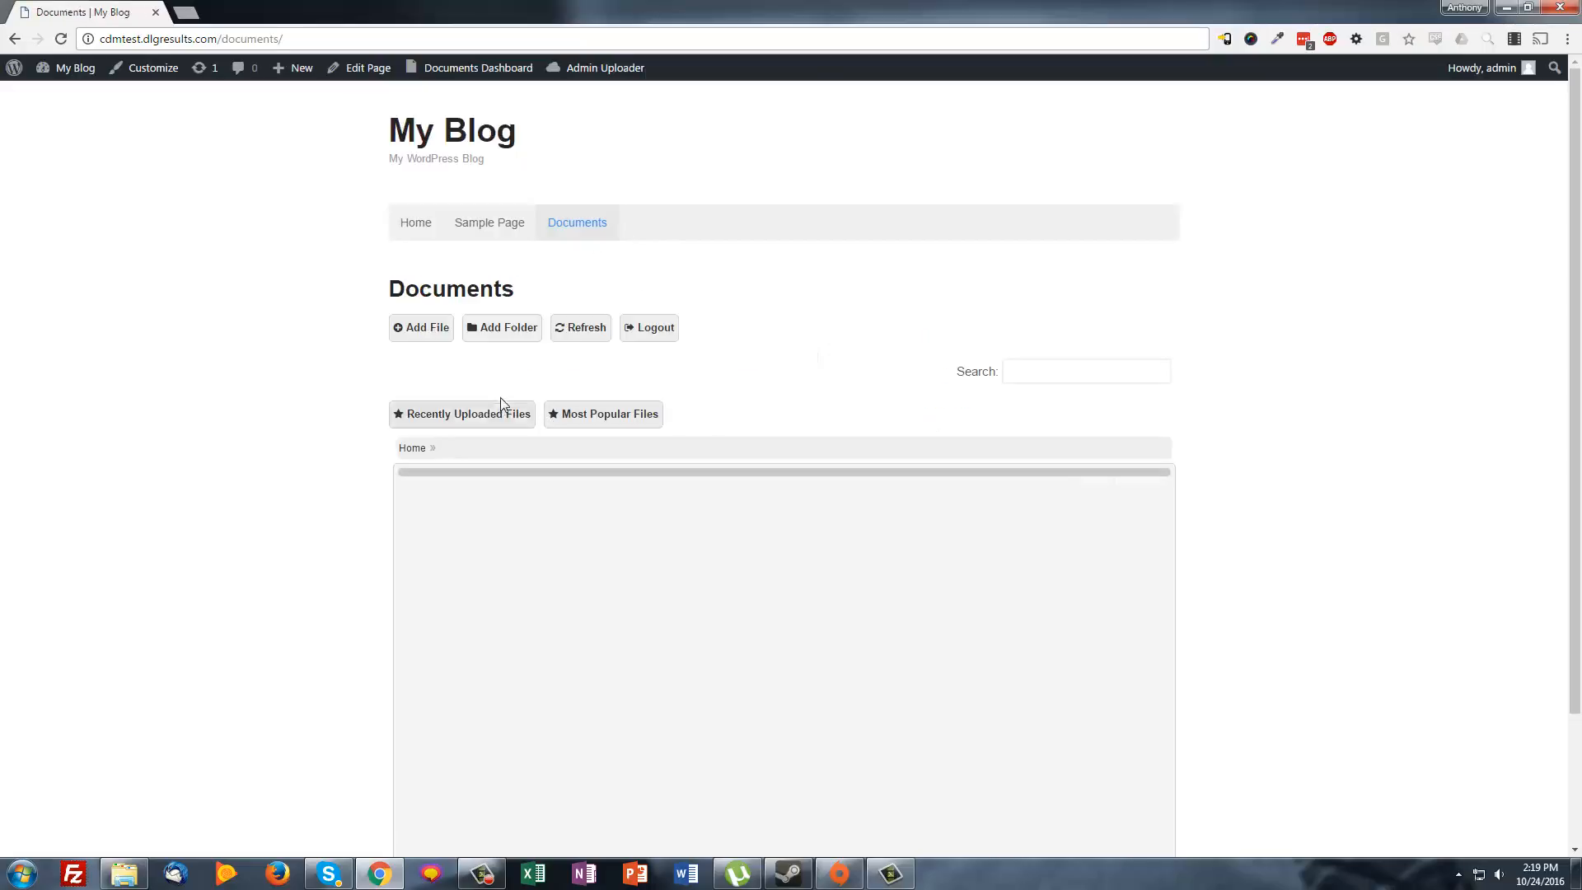
scroll(389, 327, "down", 2)
scroll(389, 327, "up", 2)
left_click(424, 330)
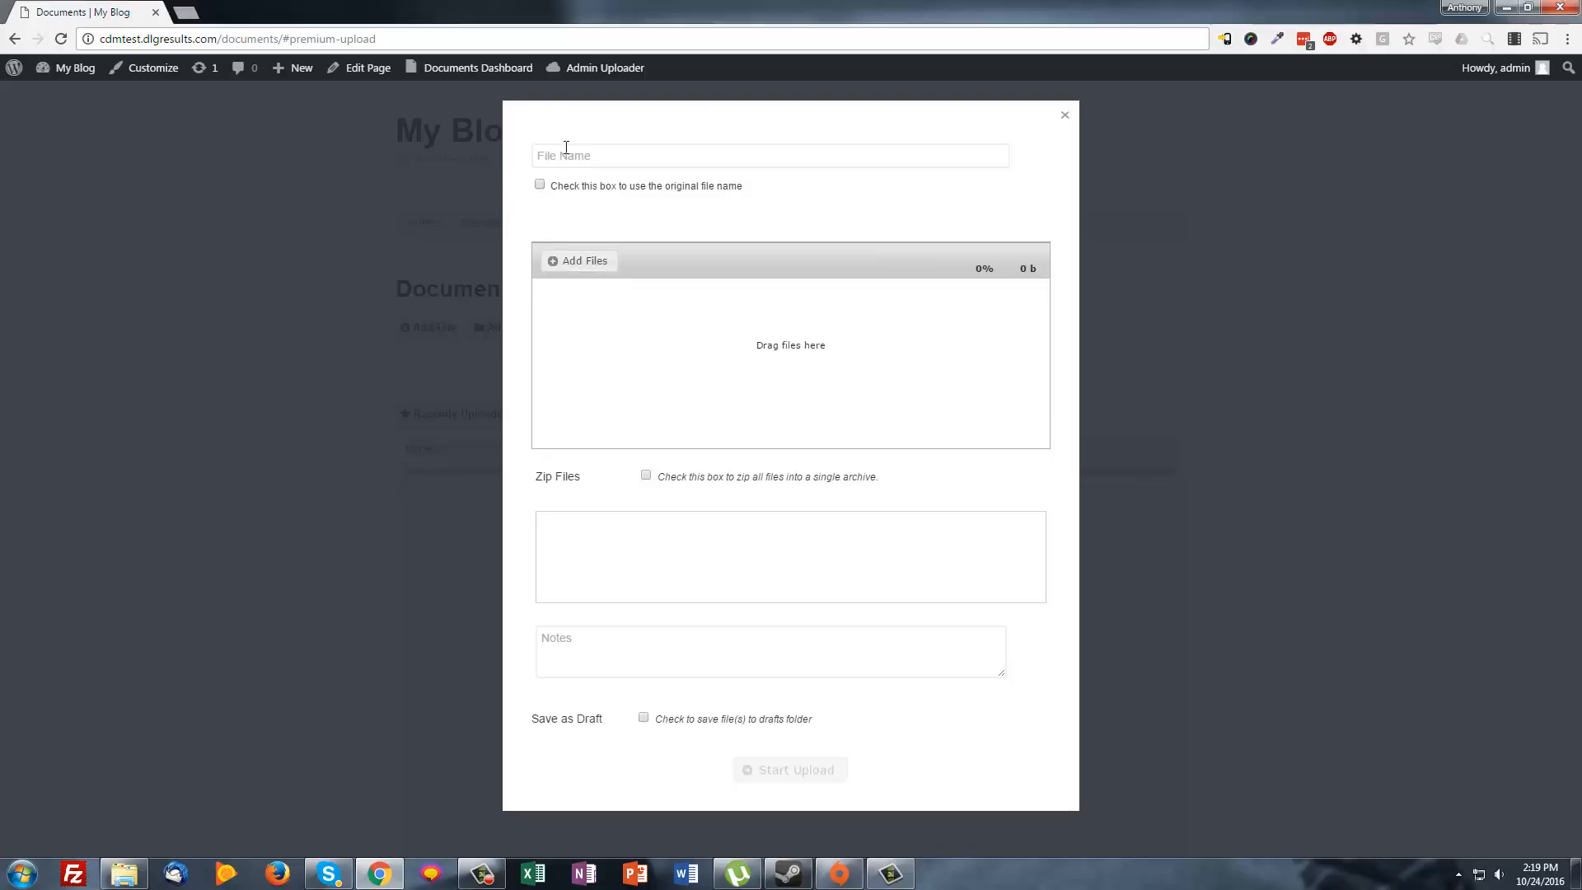
Keep original file names and queue all five test-folder files (485 kb) for upload
left_click(540, 185)
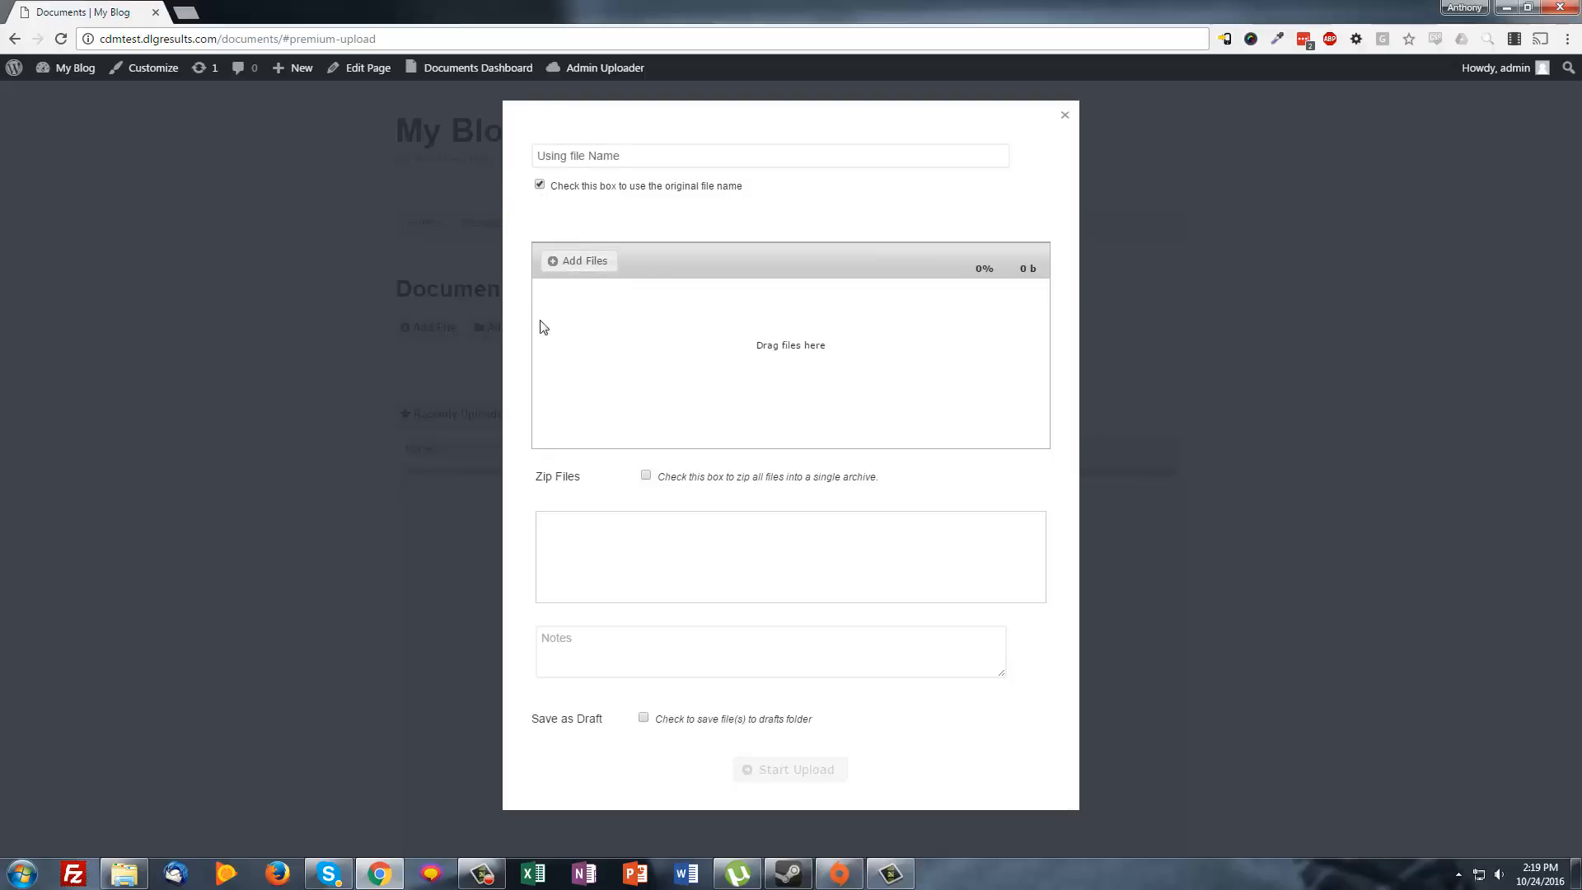
left_click(581, 262)
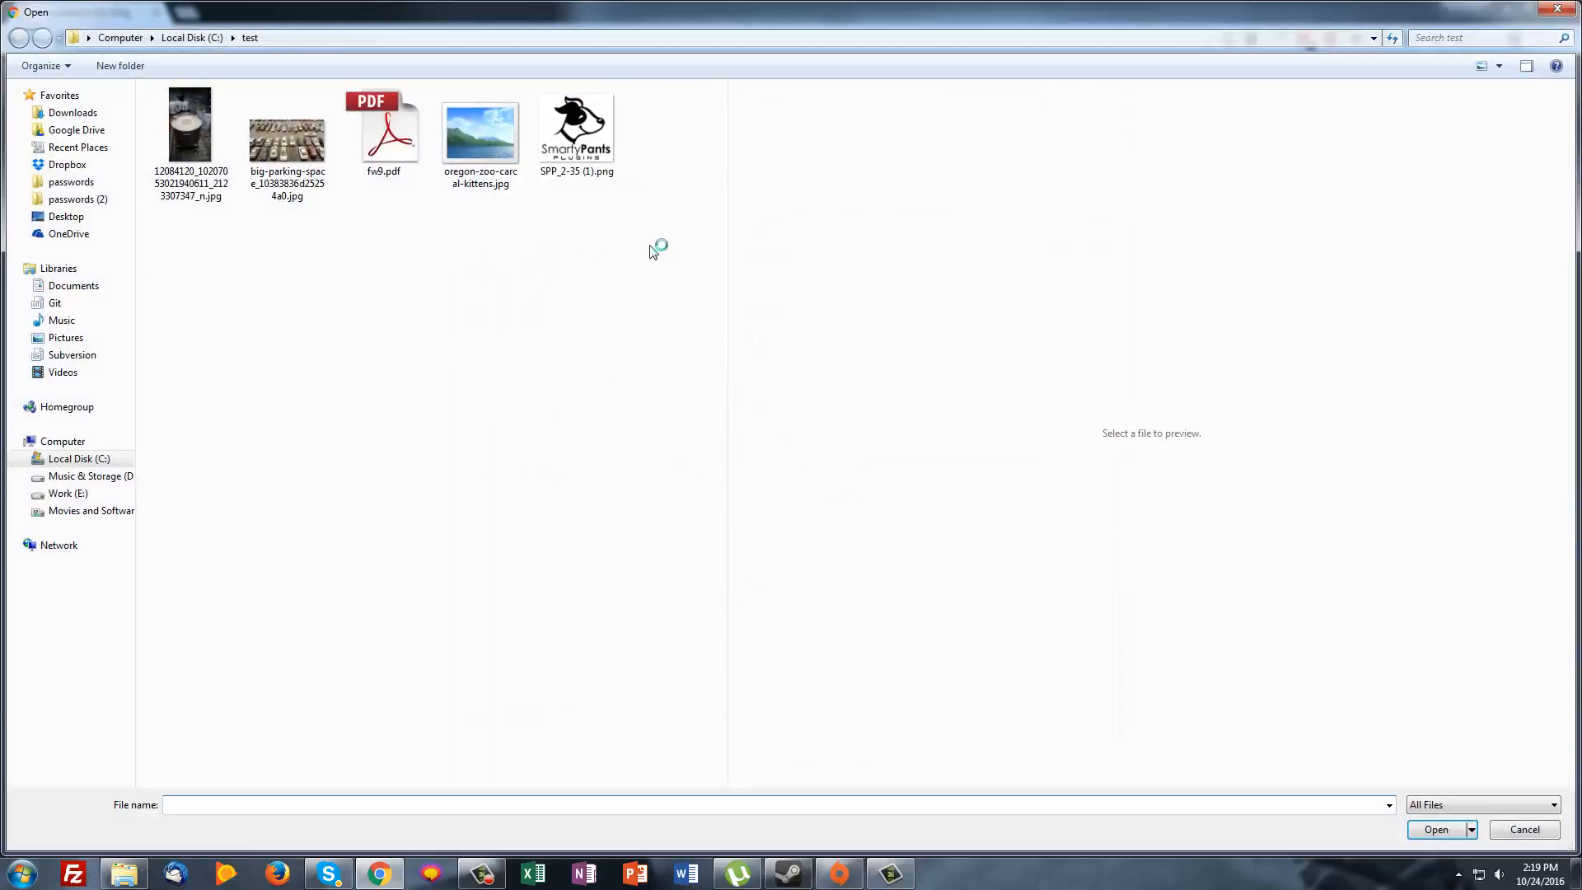
key("ctrl+a")
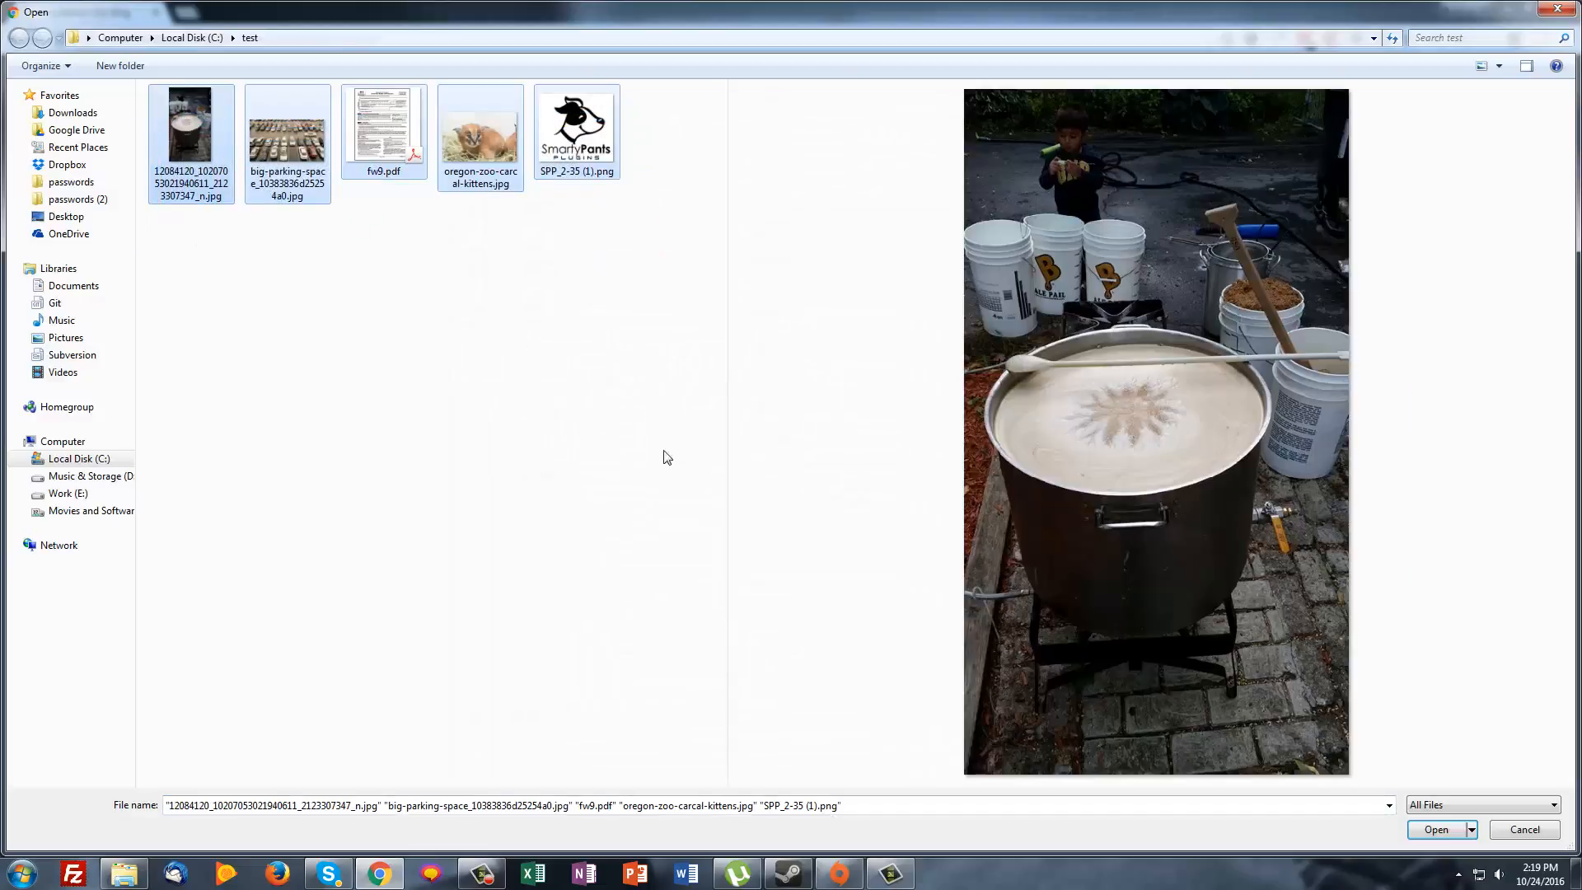
left_click(1436, 829)
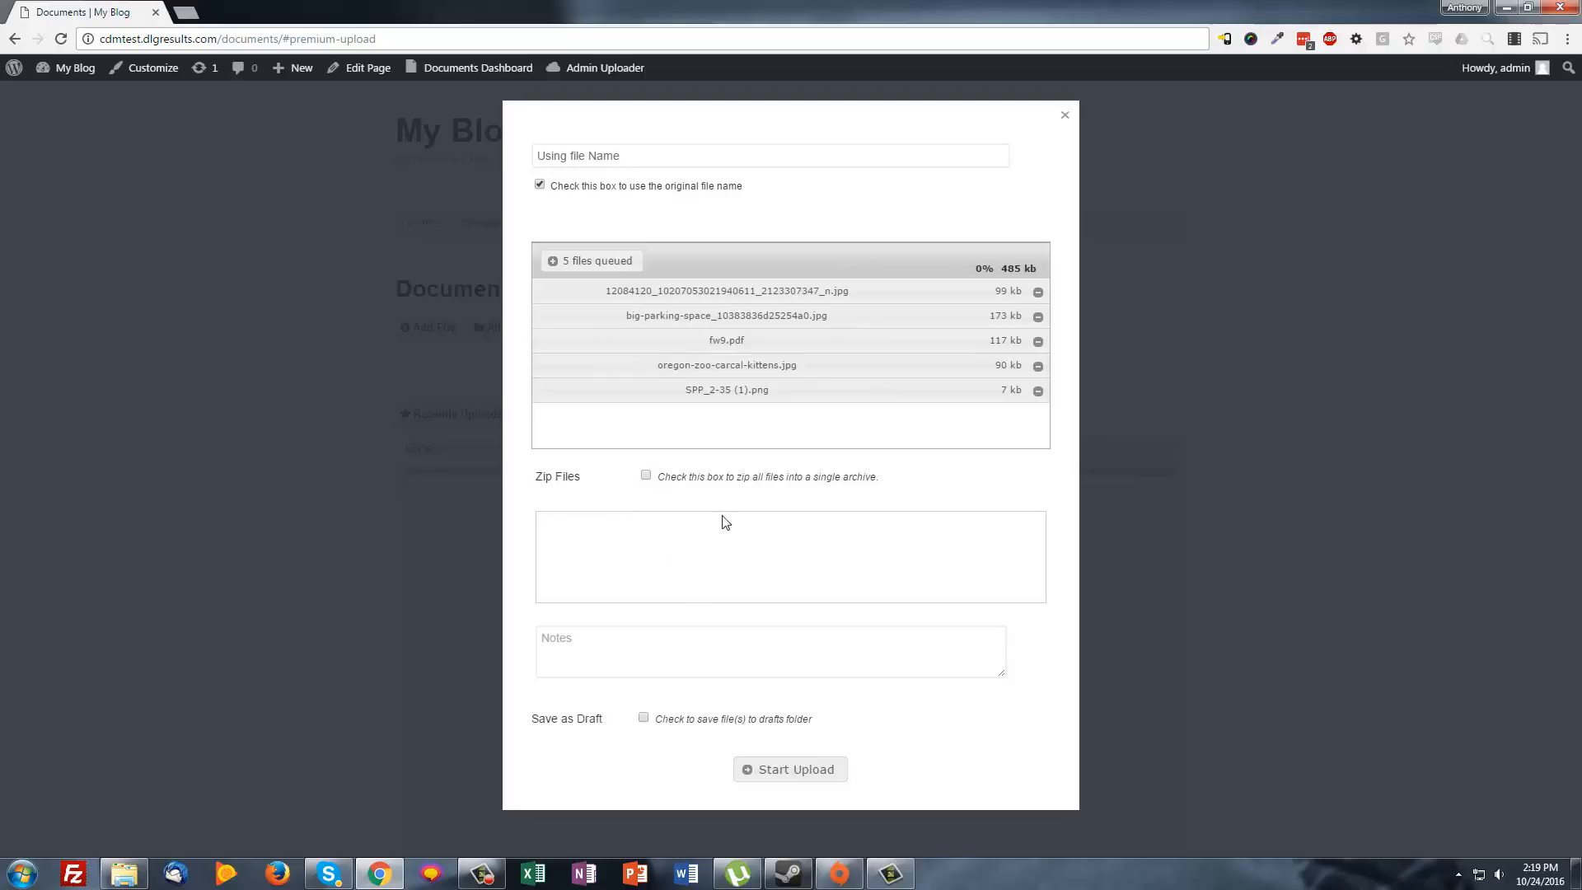
left_click(672, 528)
Tag the upload 'files' and 'work stuff', then upload the five queued files
type("files")
key("Return")
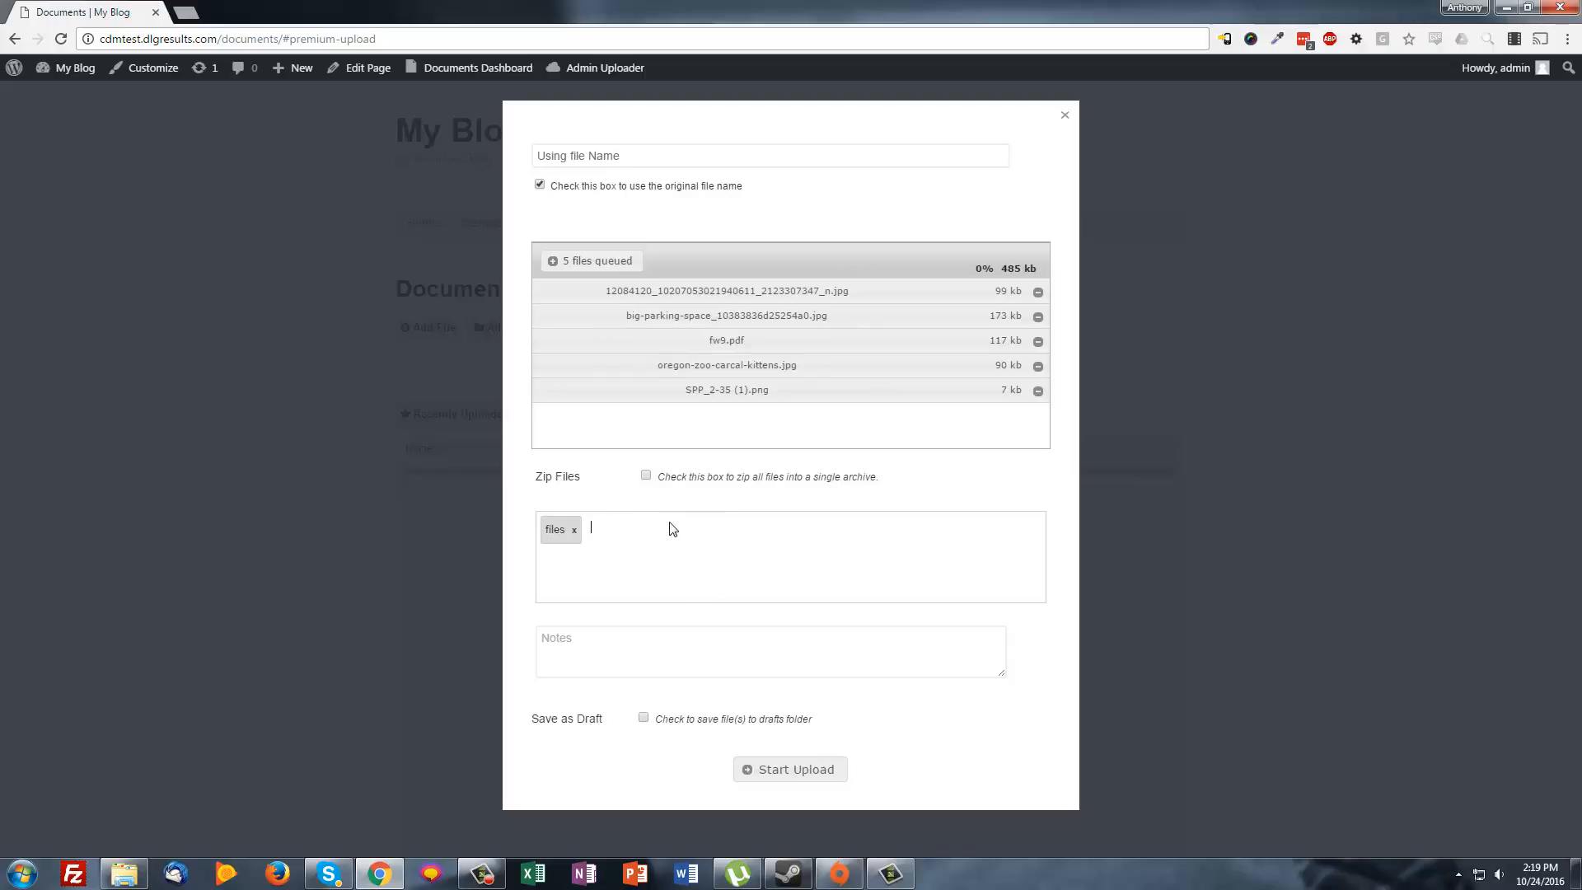
key("Return")
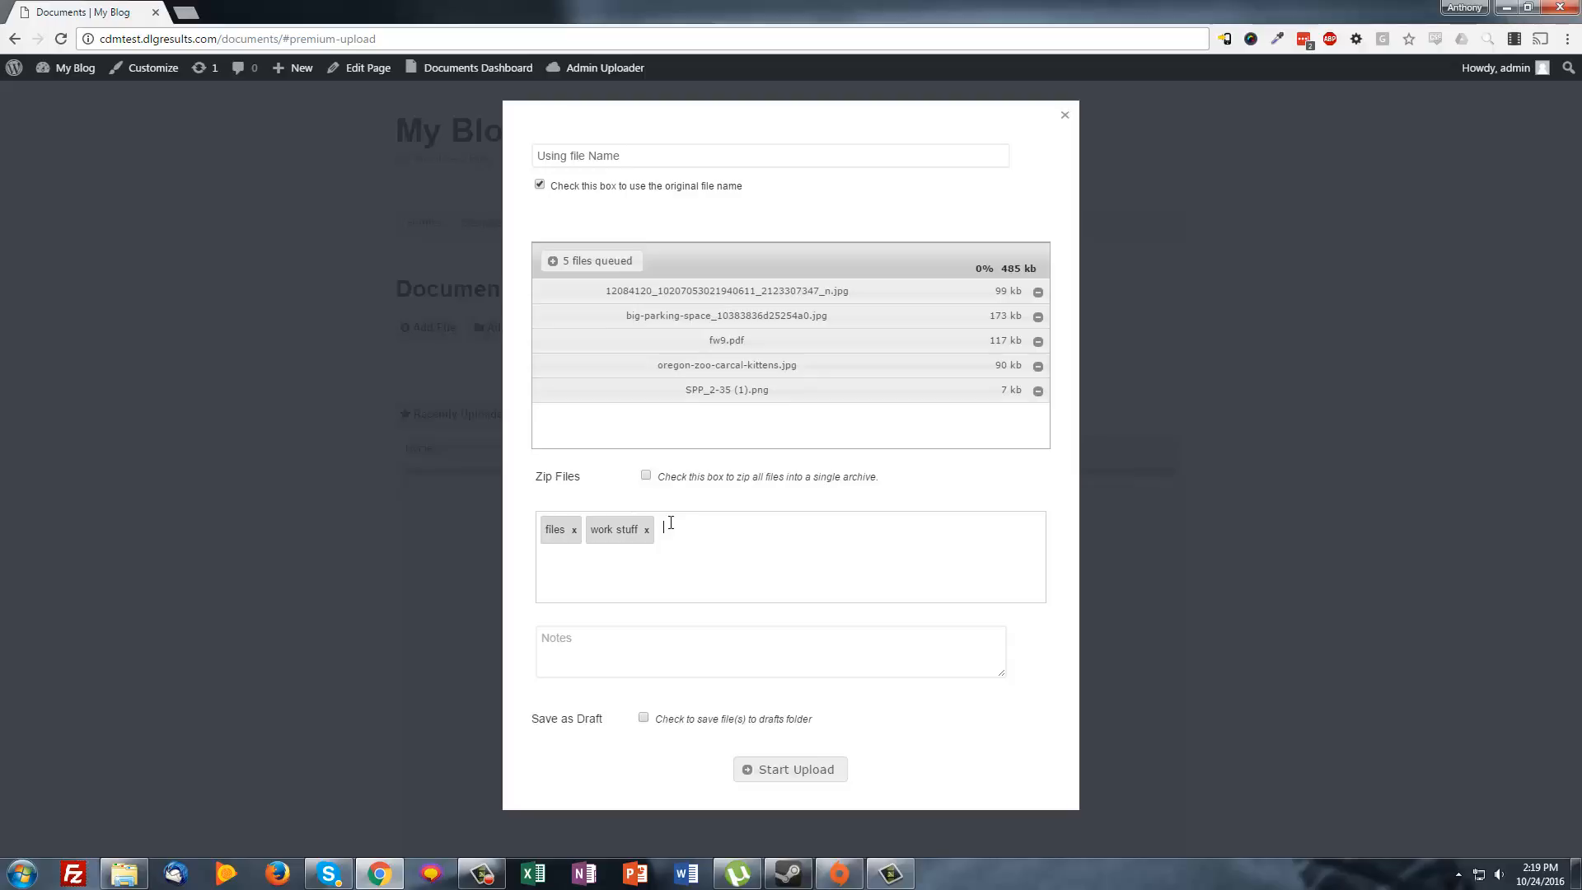
left_click(681, 654)
left_click(791, 768)
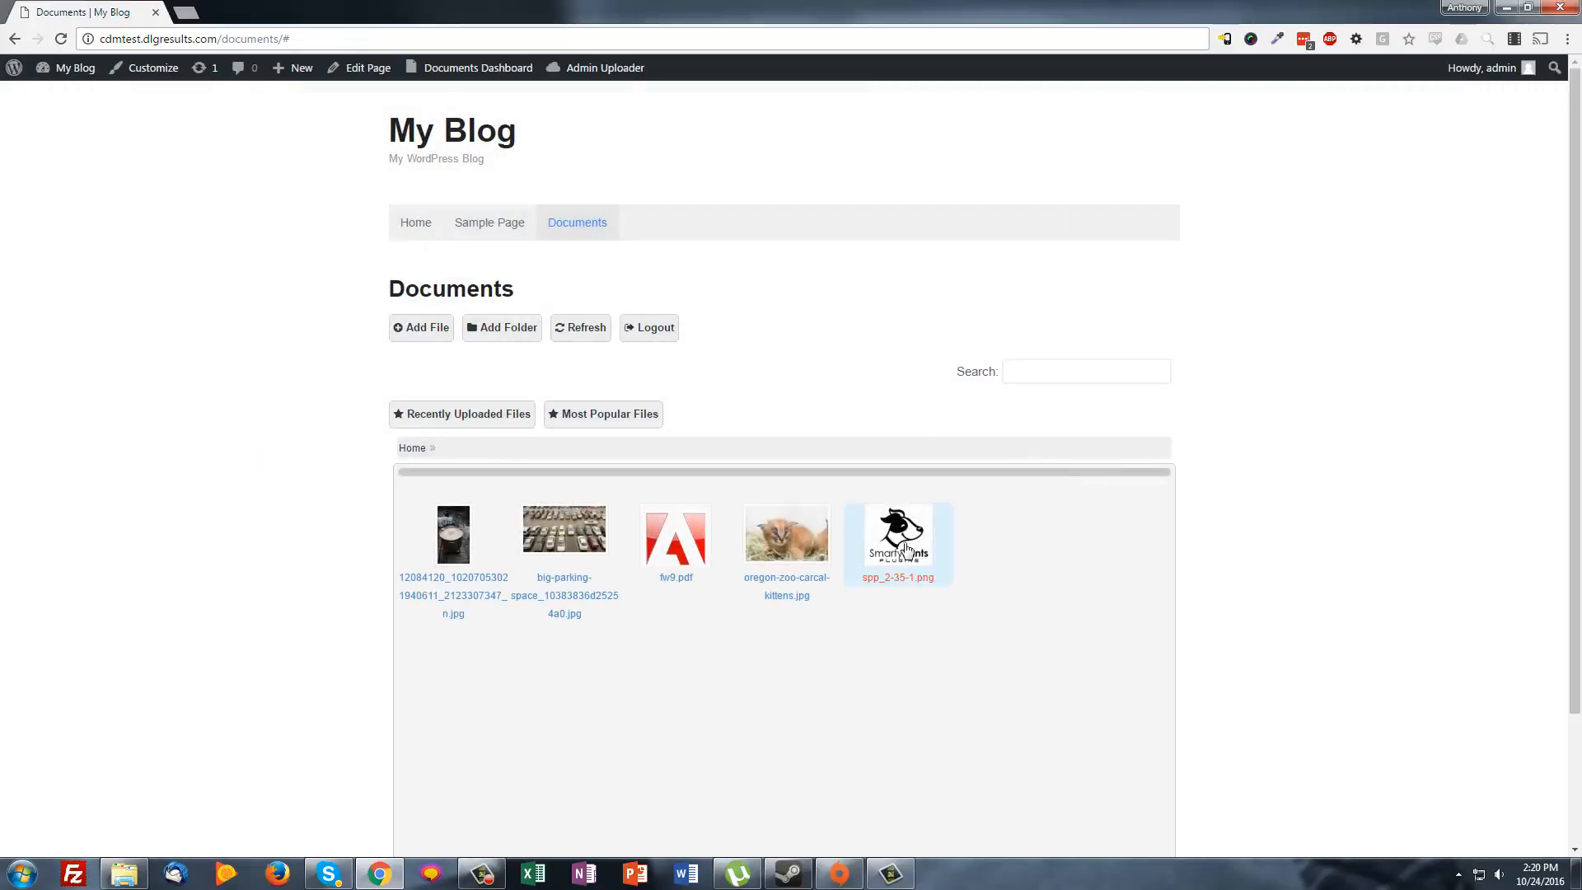
Open Settings from the Documents Dashboard menu in the admin bar
scroll(900, 622, "down", 2)
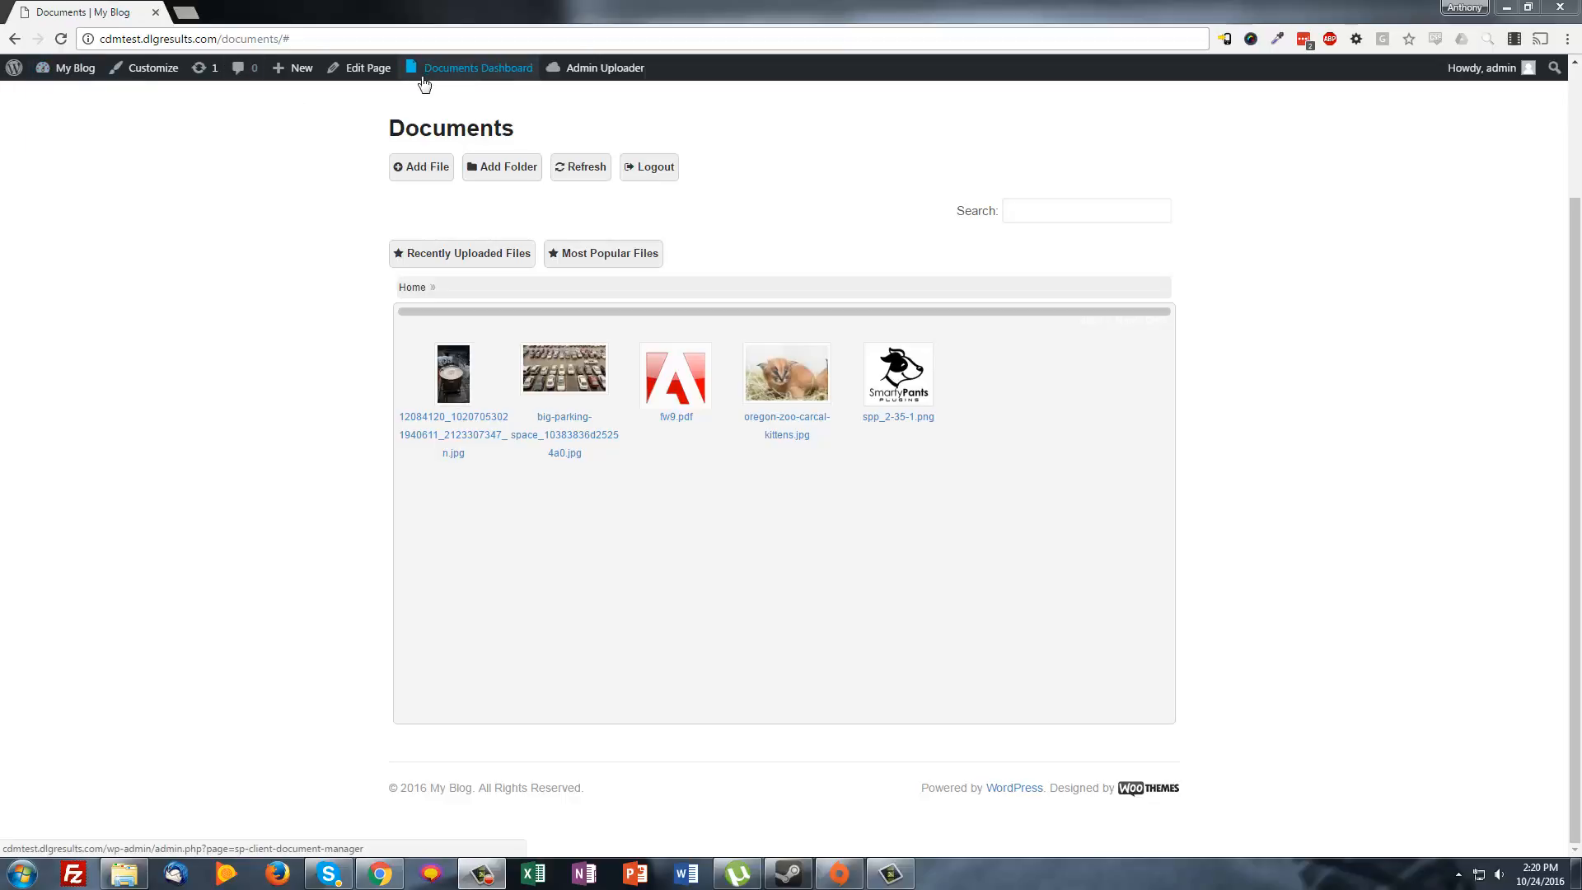
mouse_move(475, 74)
left_click(447, 101)
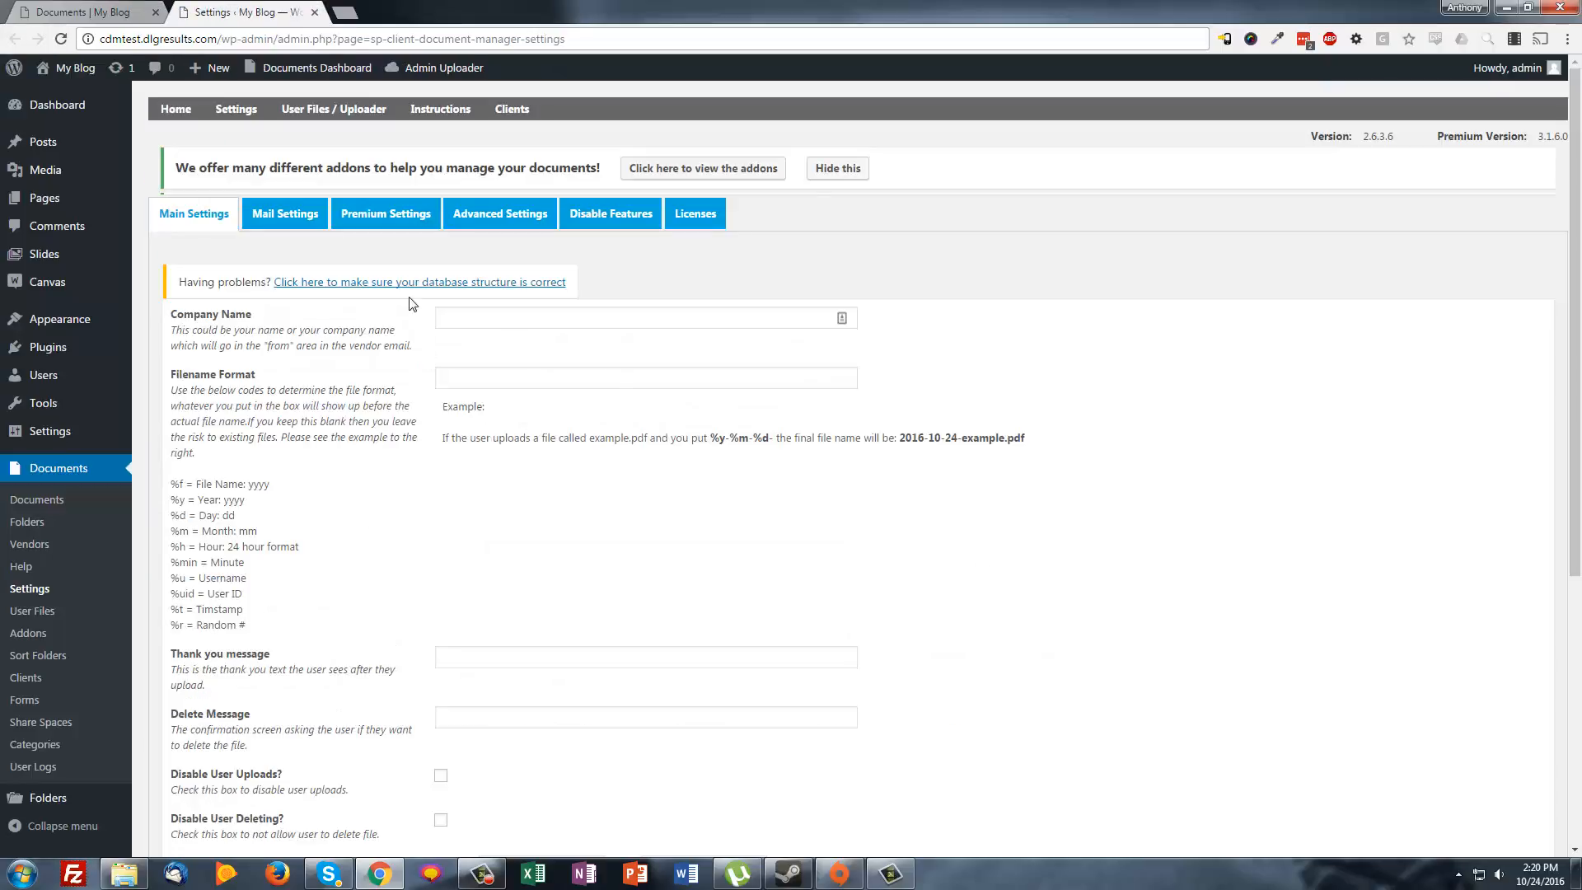
Turn off Thumbnail Mode in Premium Settings, save, and reload the Documents page
left_click(420, 234)
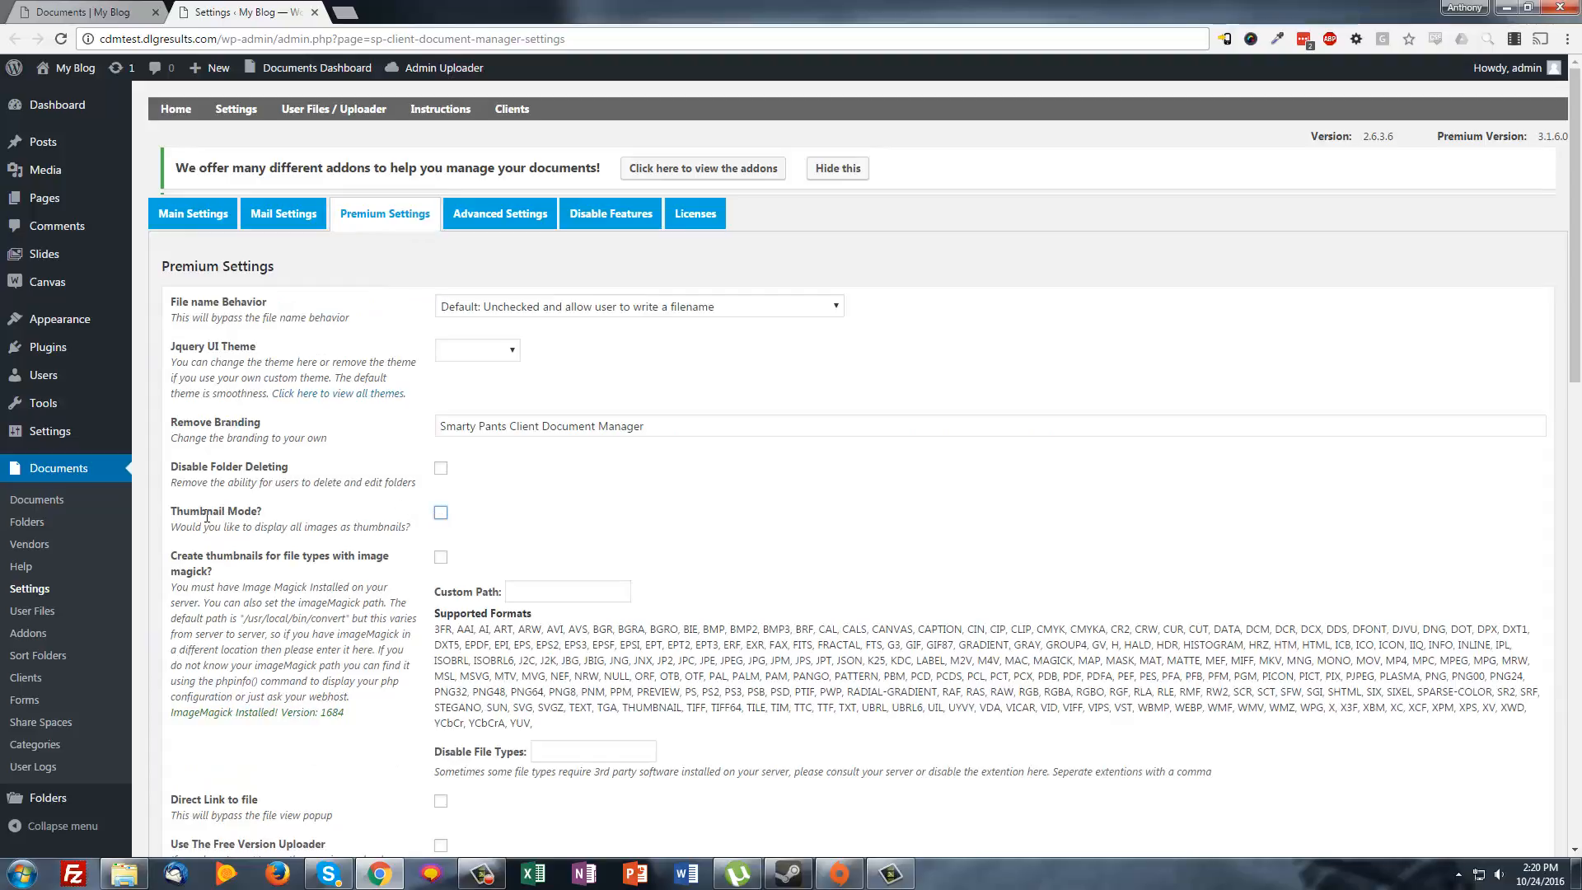
scroll(206, 515, "down", 15)
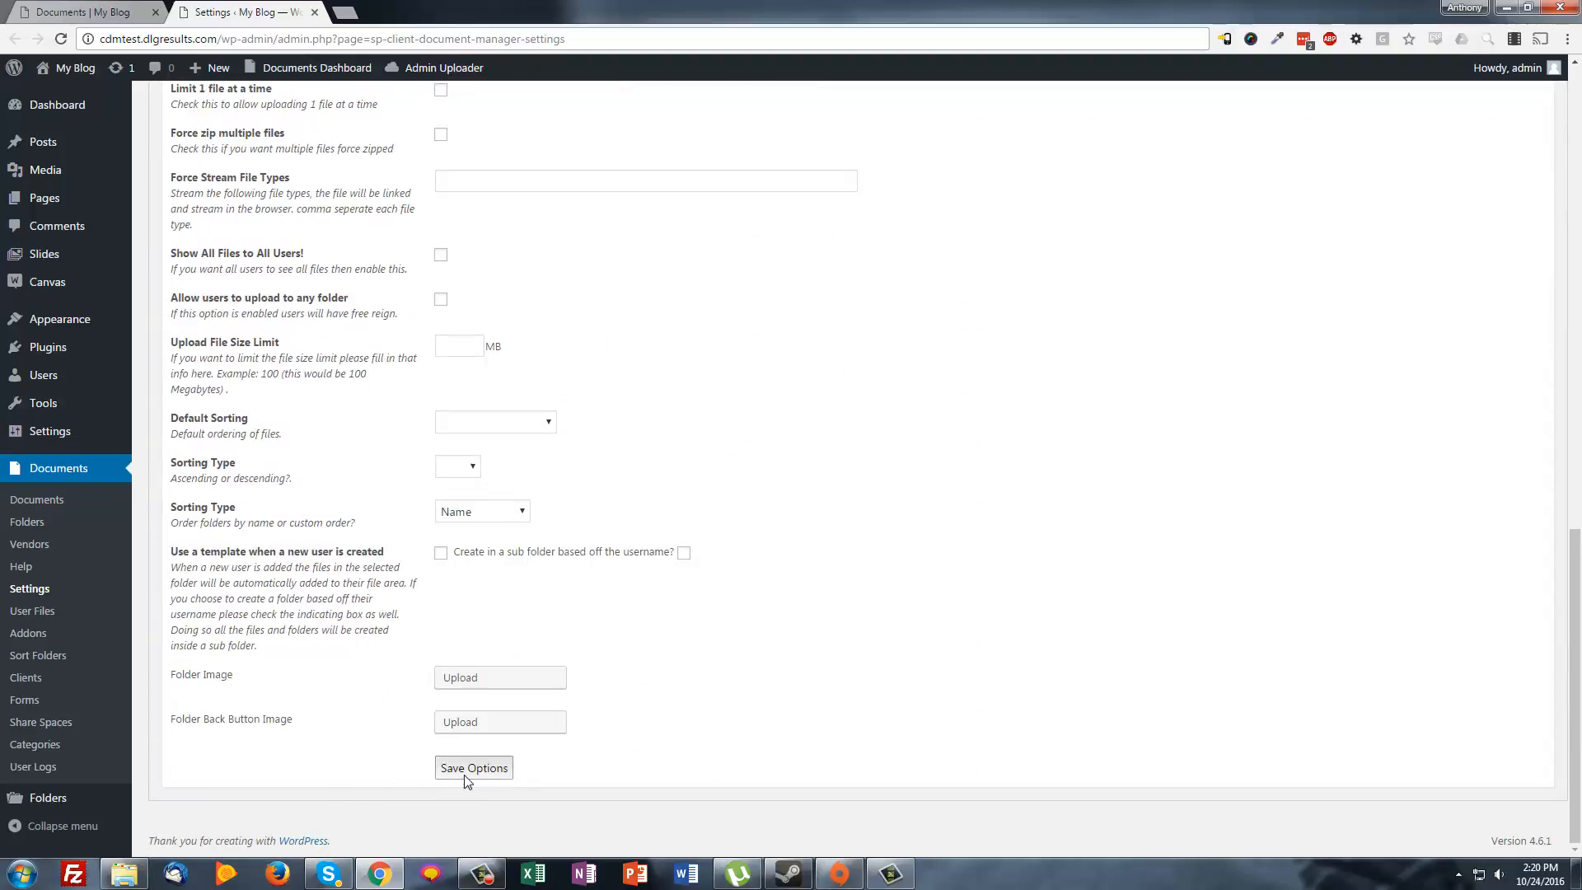
left_click(470, 768)
left_click(91, 10)
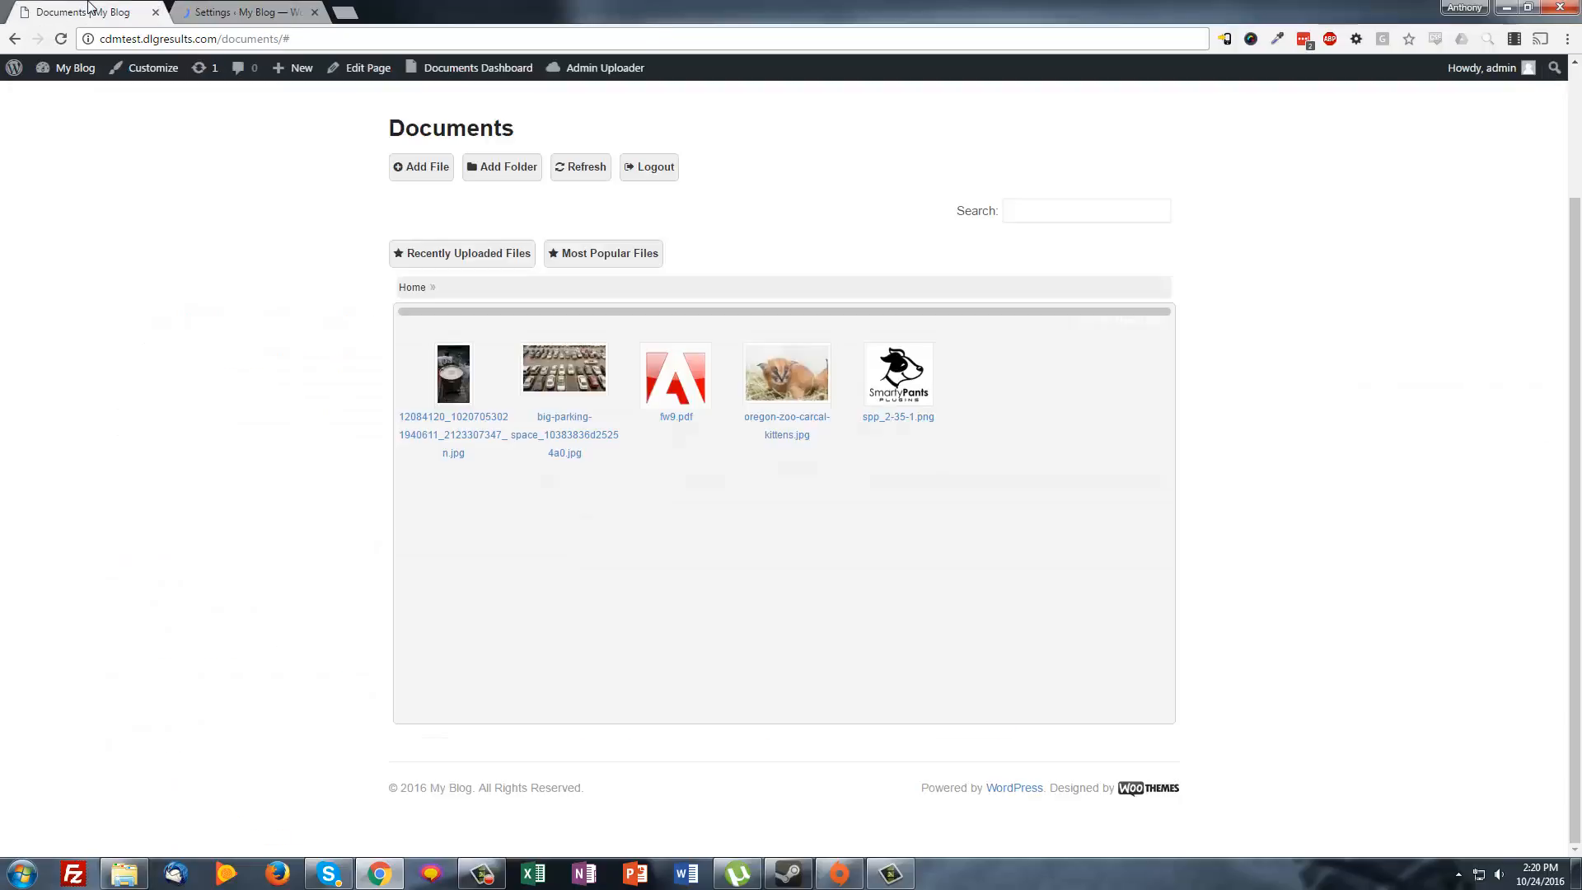
left_click(61, 38)
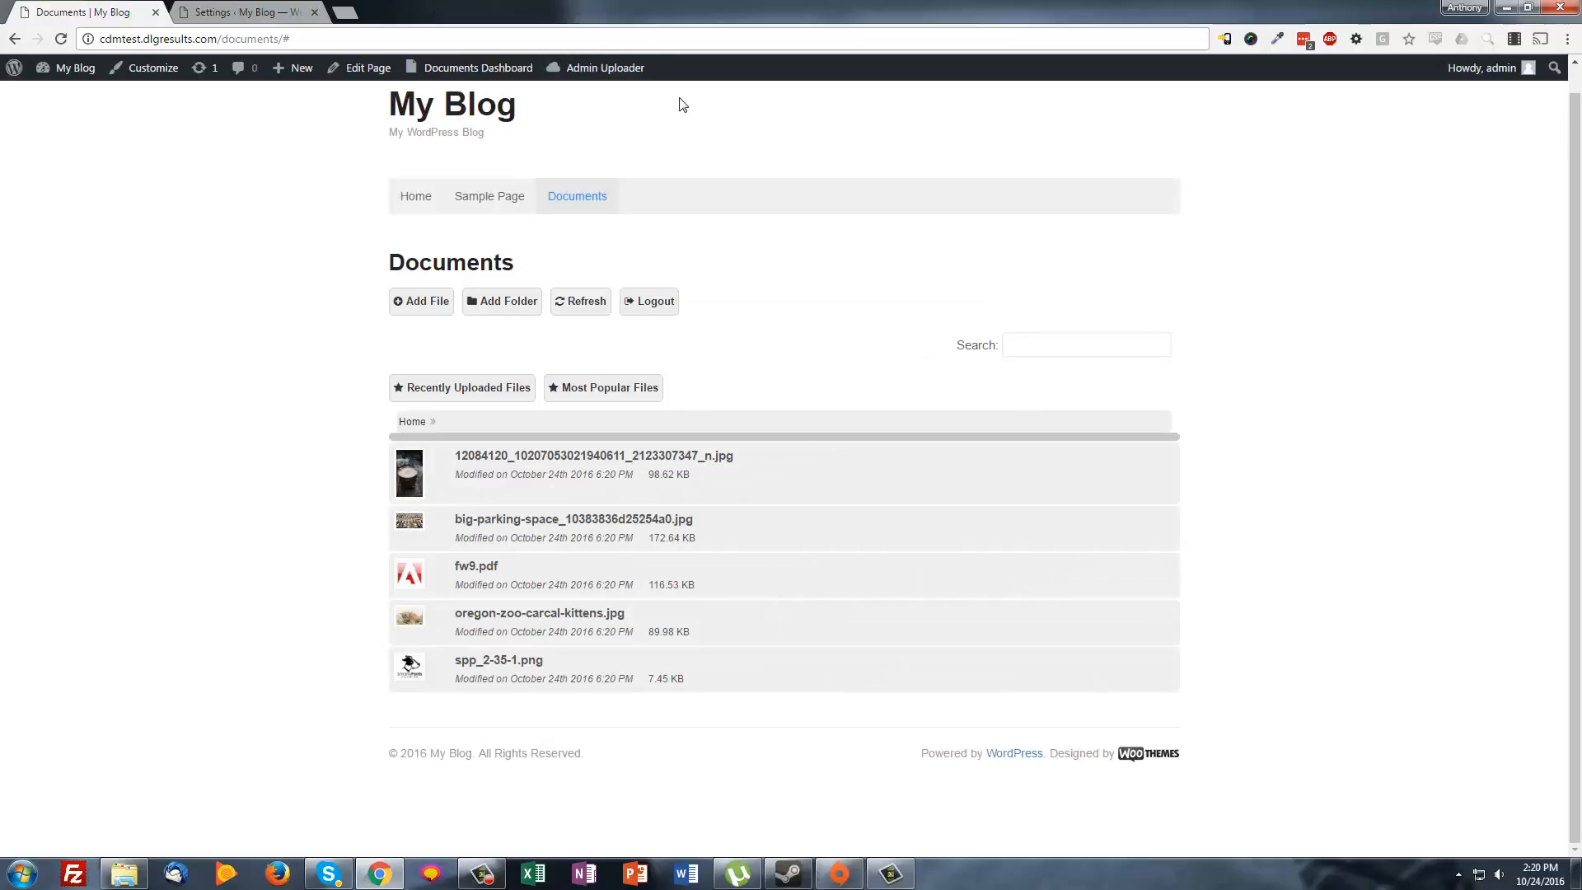
Narrow the browser to preview the compact layout and its Menu dropdown, then maximize again
key("super+Down")
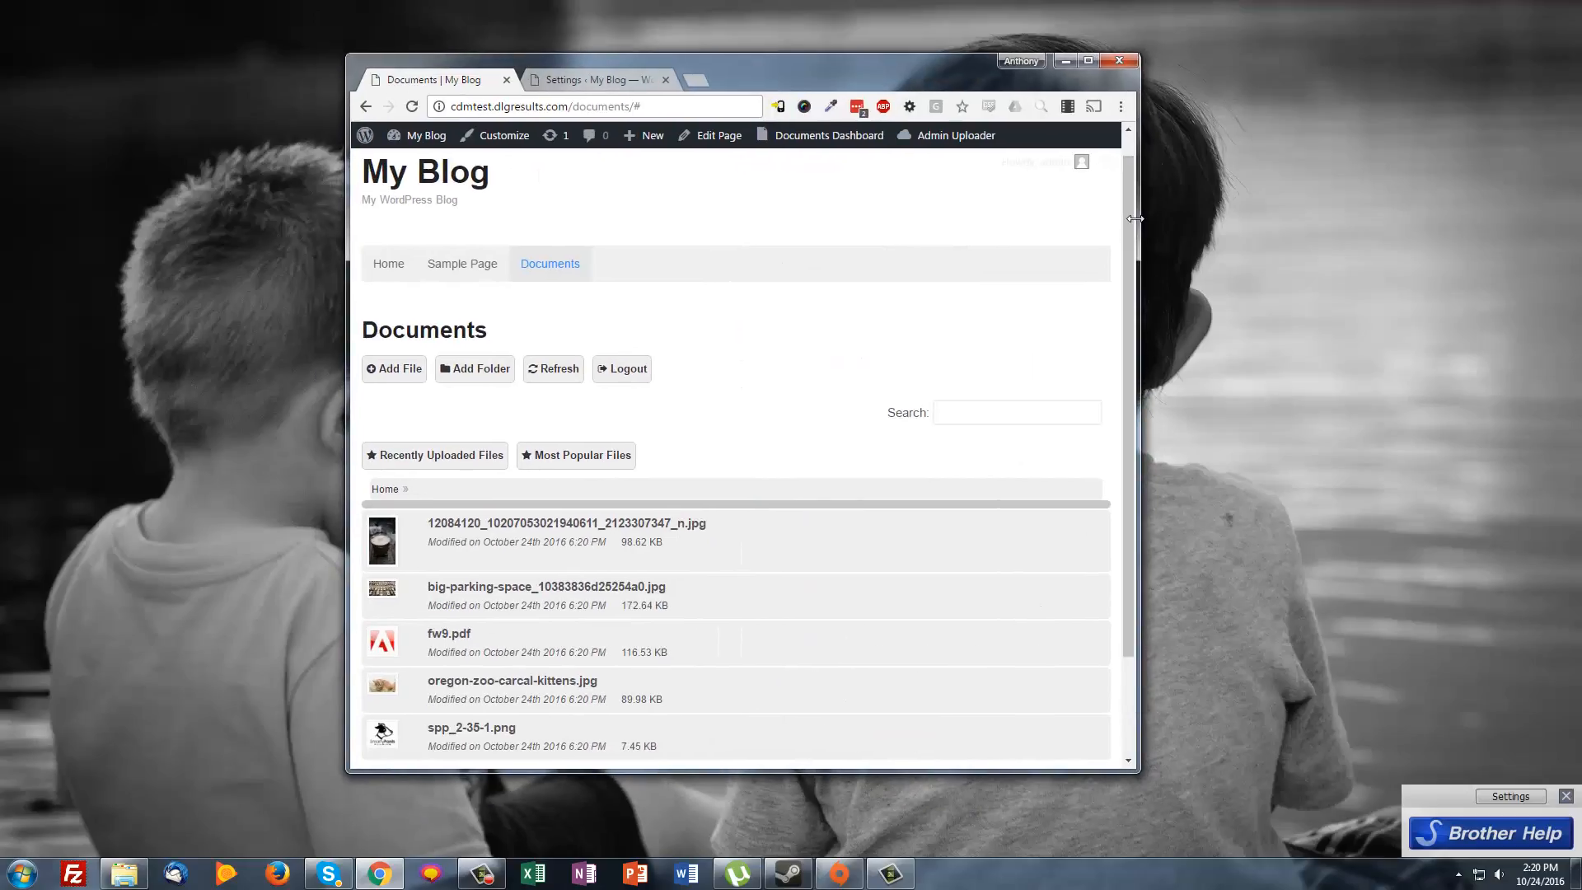
left_click_drag(1134, 227, 758, 206)
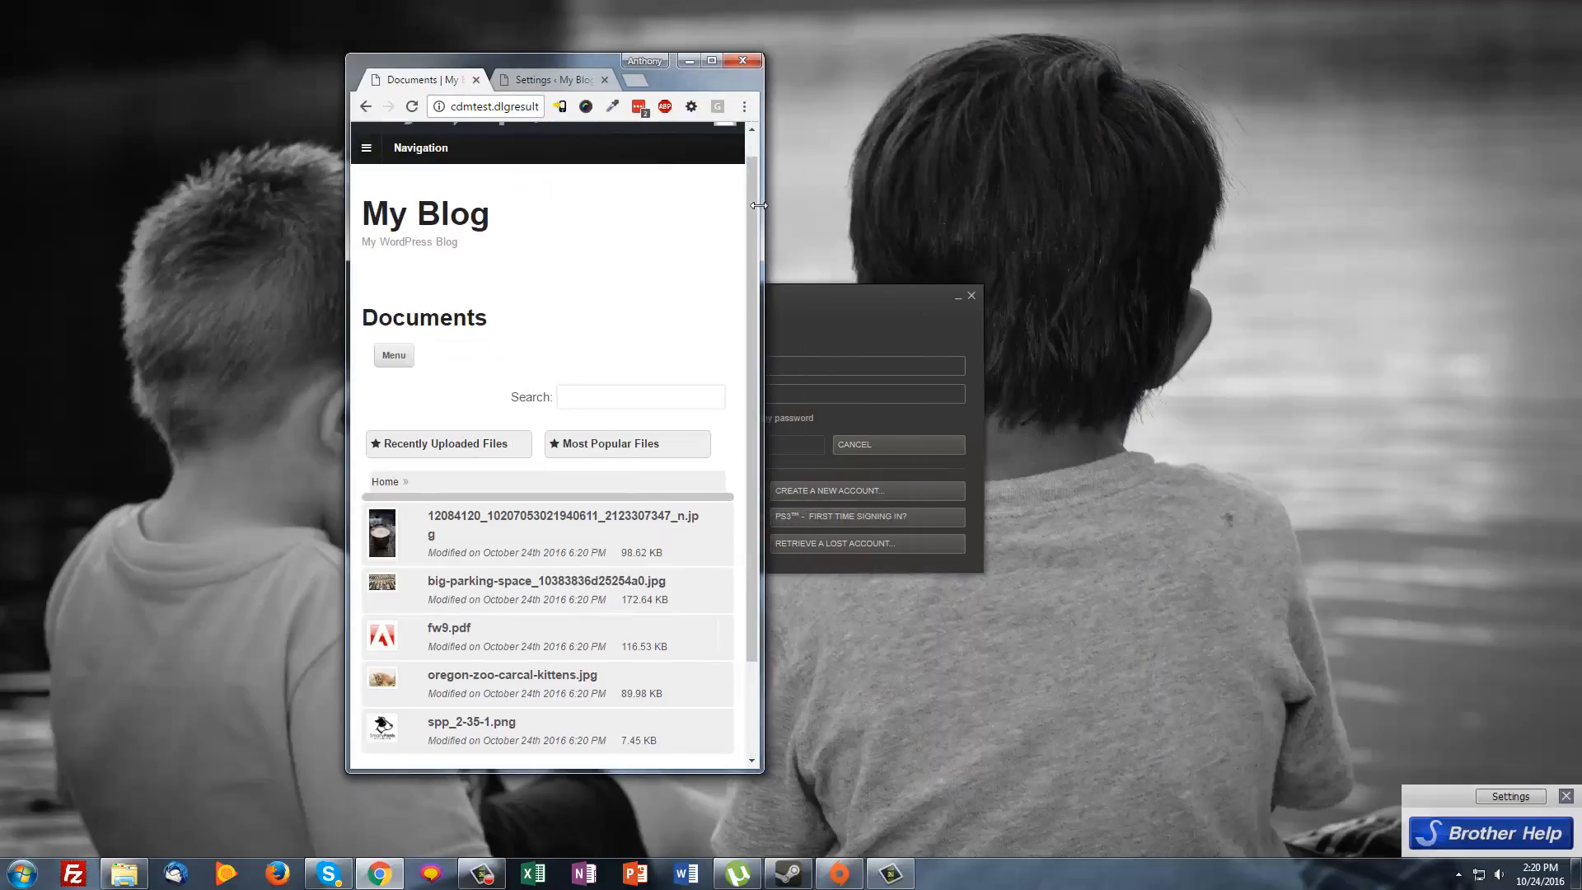
left_click(393, 355)
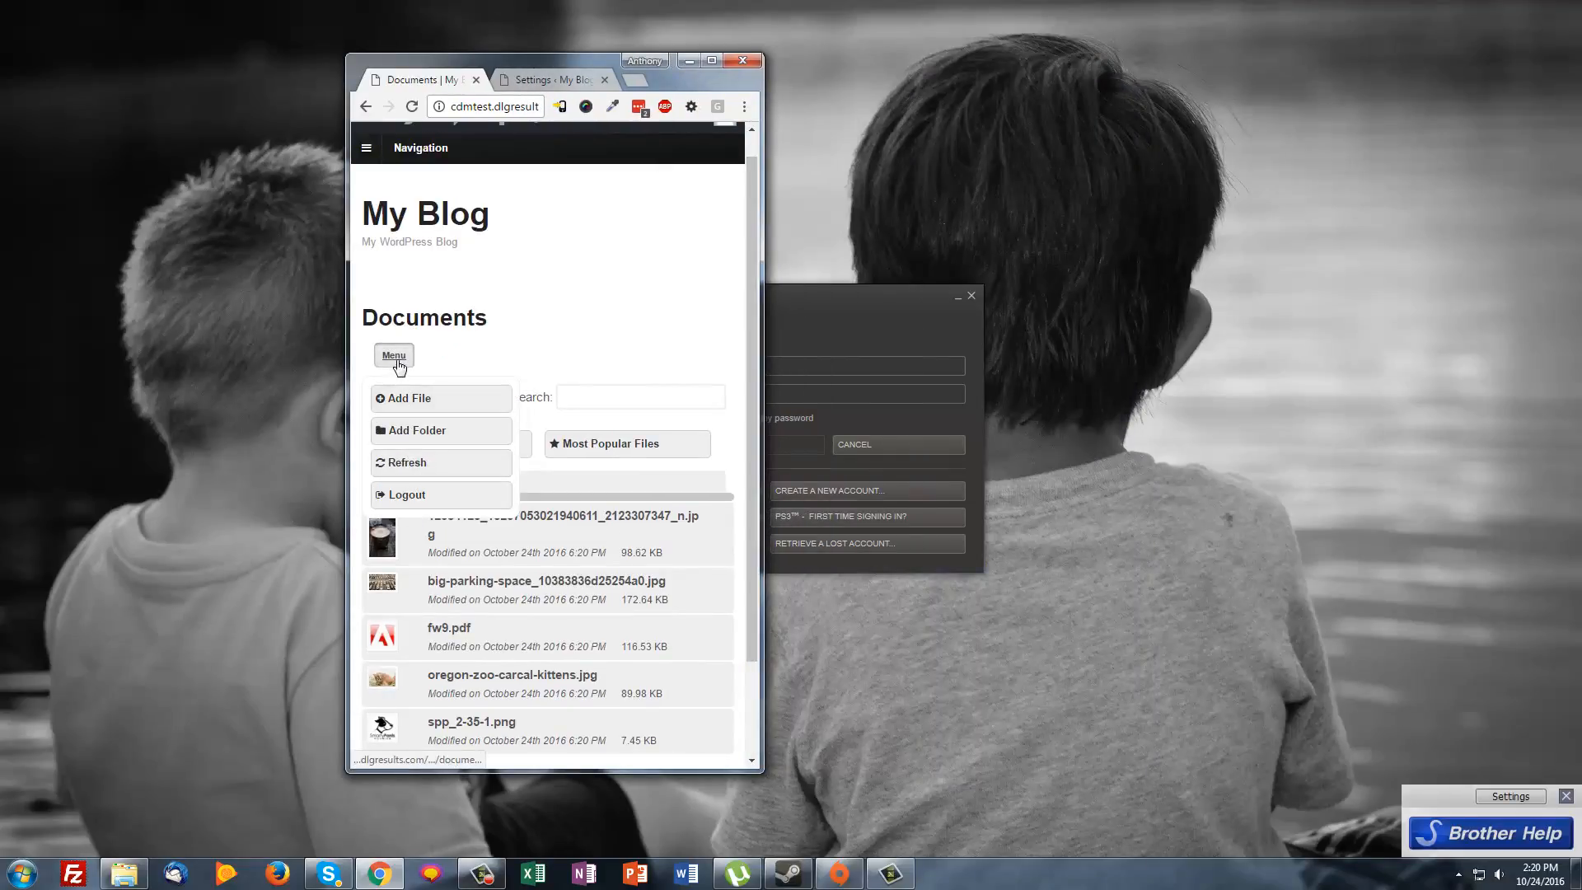
left_click(392, 355)
left_click(392, 355)
left_click(699, 364)
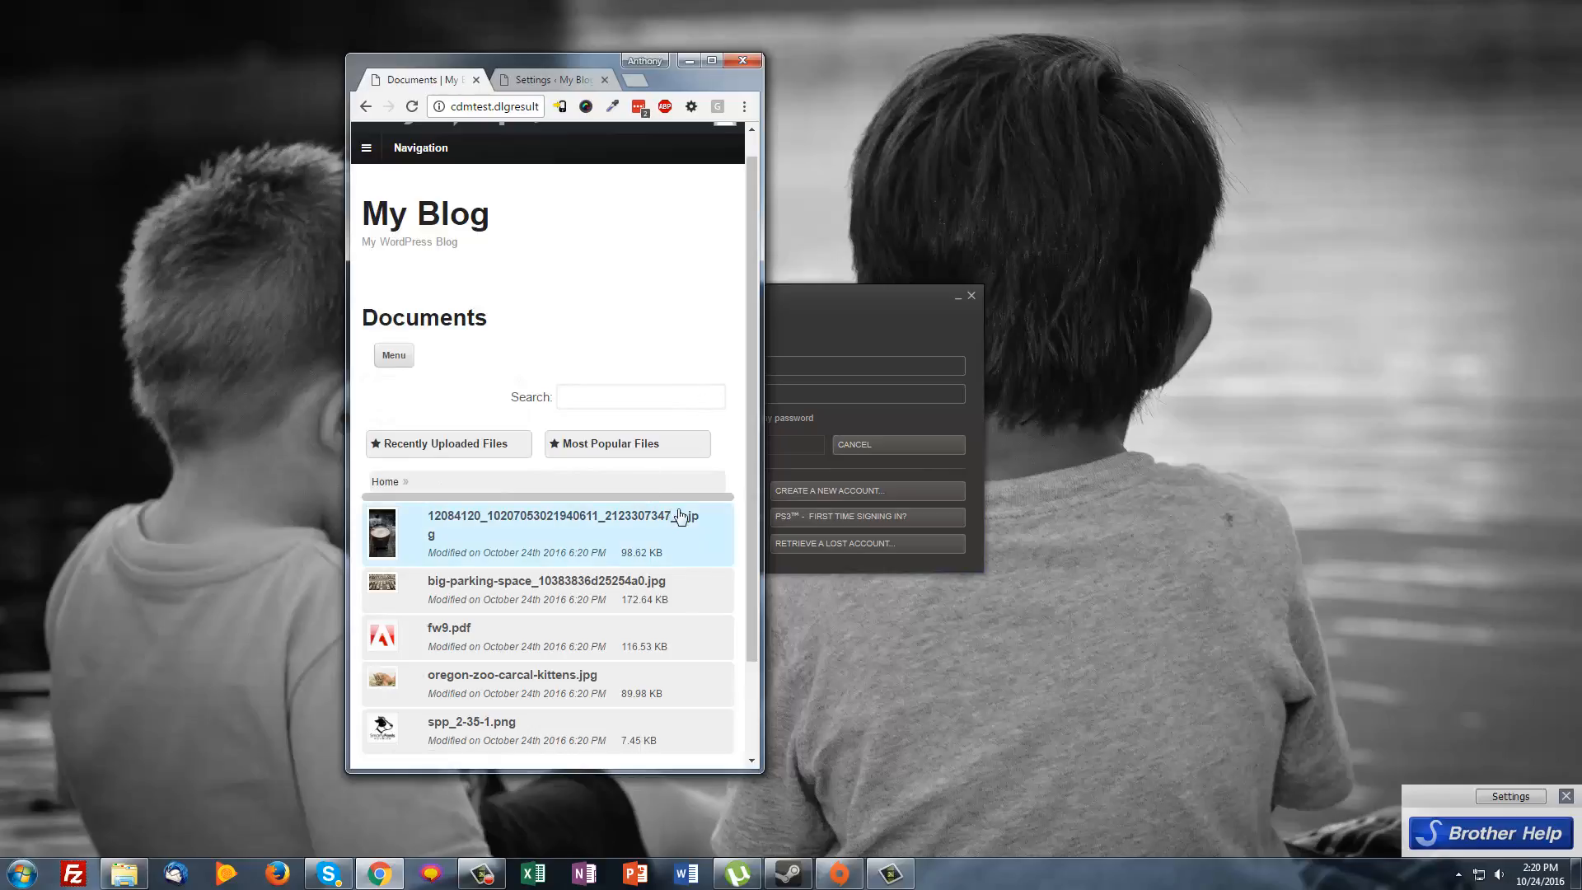
scroll(558, 622, "down", 2)
scroll(528, 527, "up", 3)
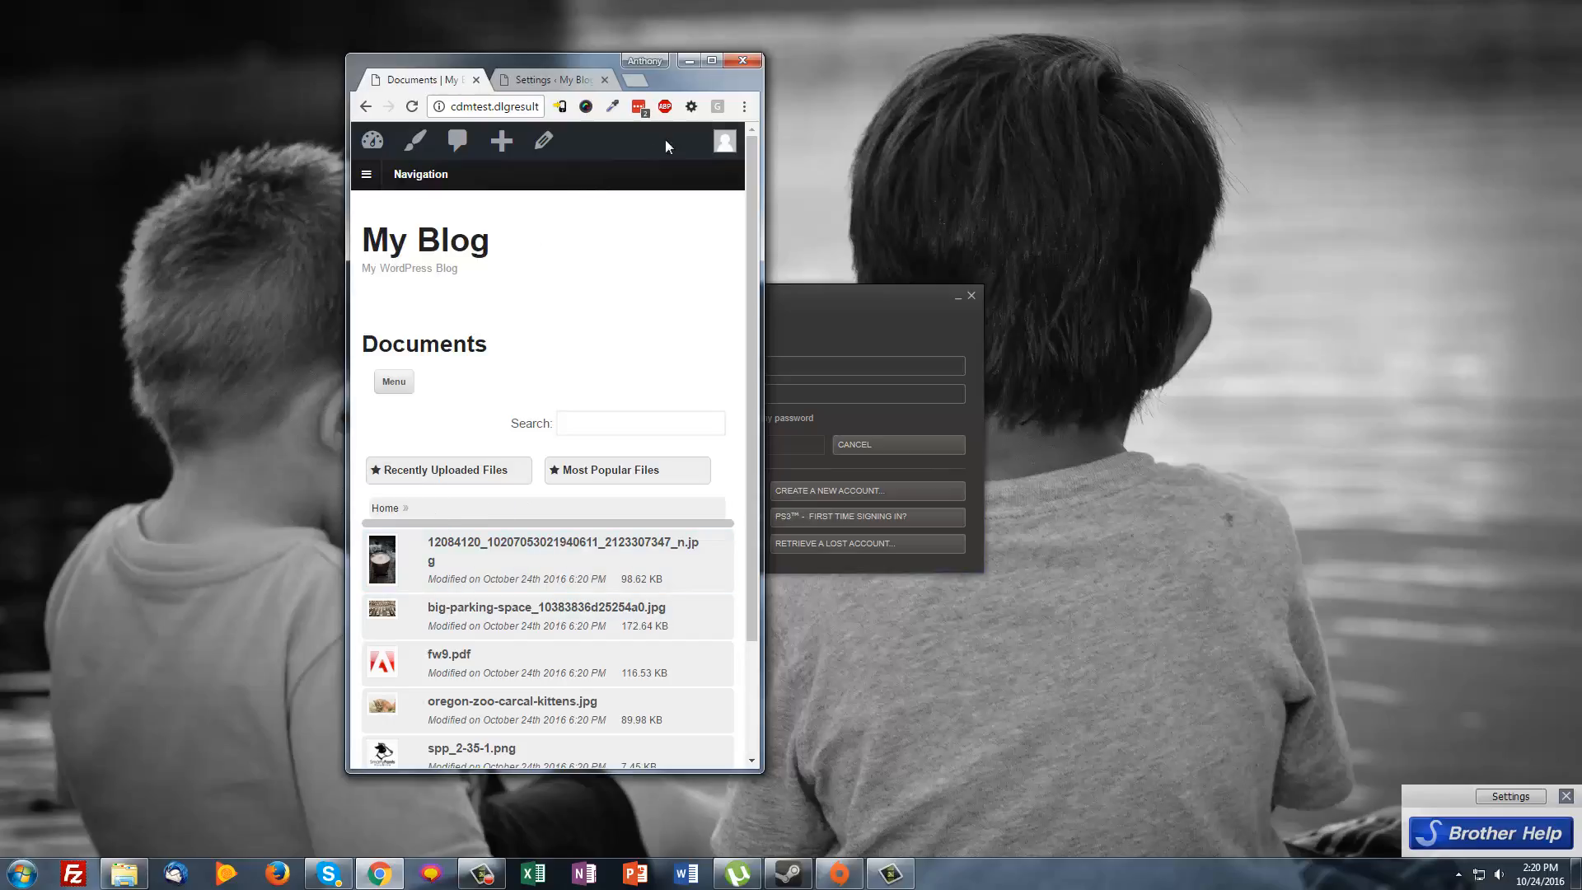
left_click(712, 61)
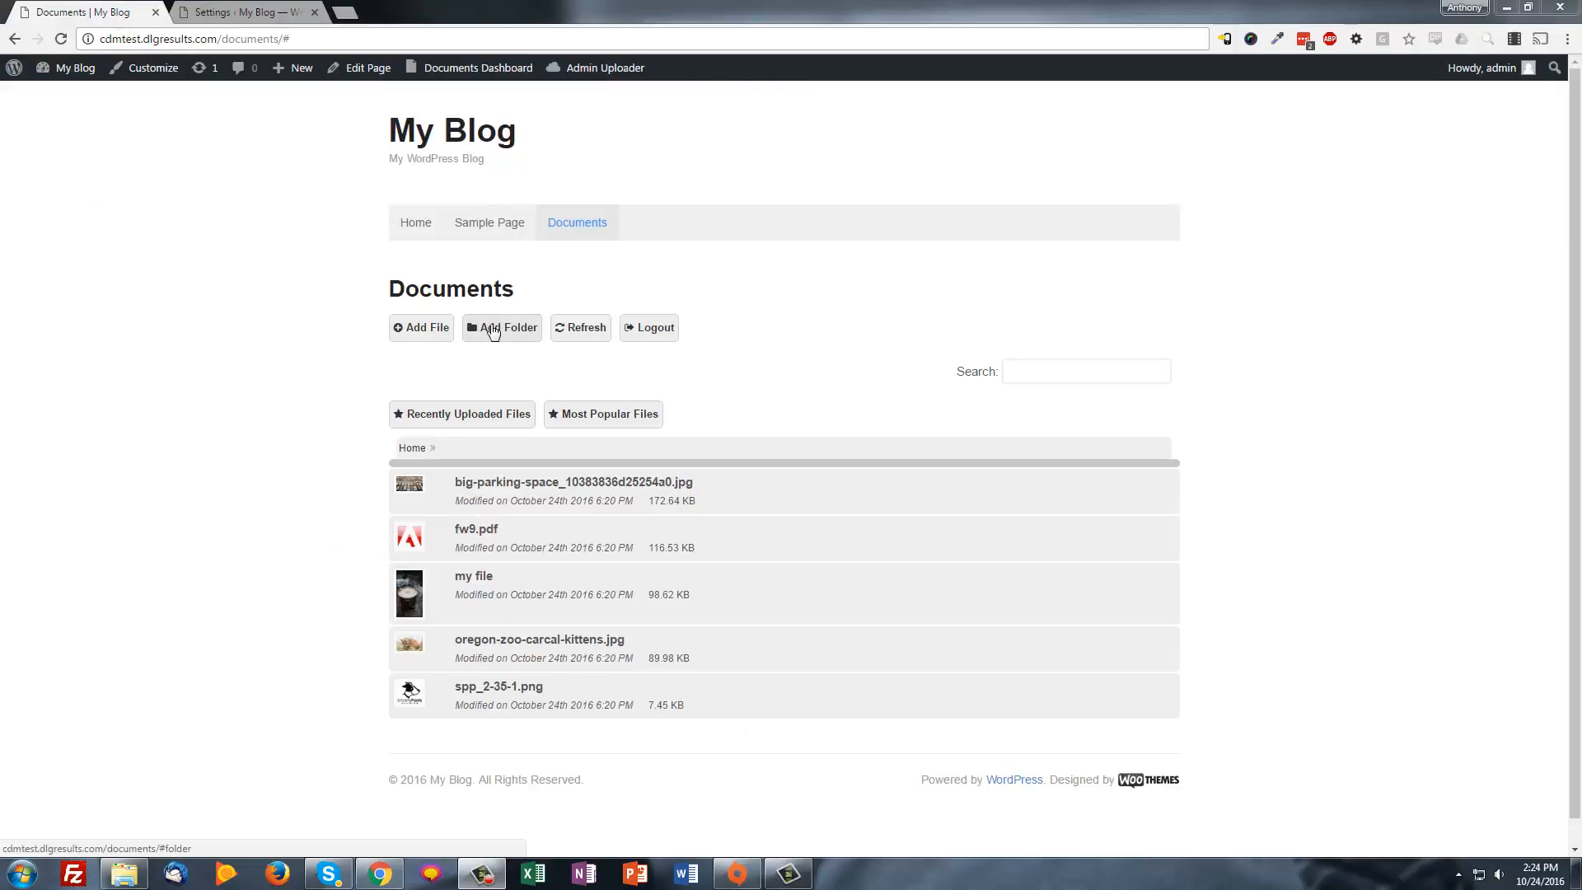
Create a folder named 'folder' in the Documents list and open it
left_click(493, 327)
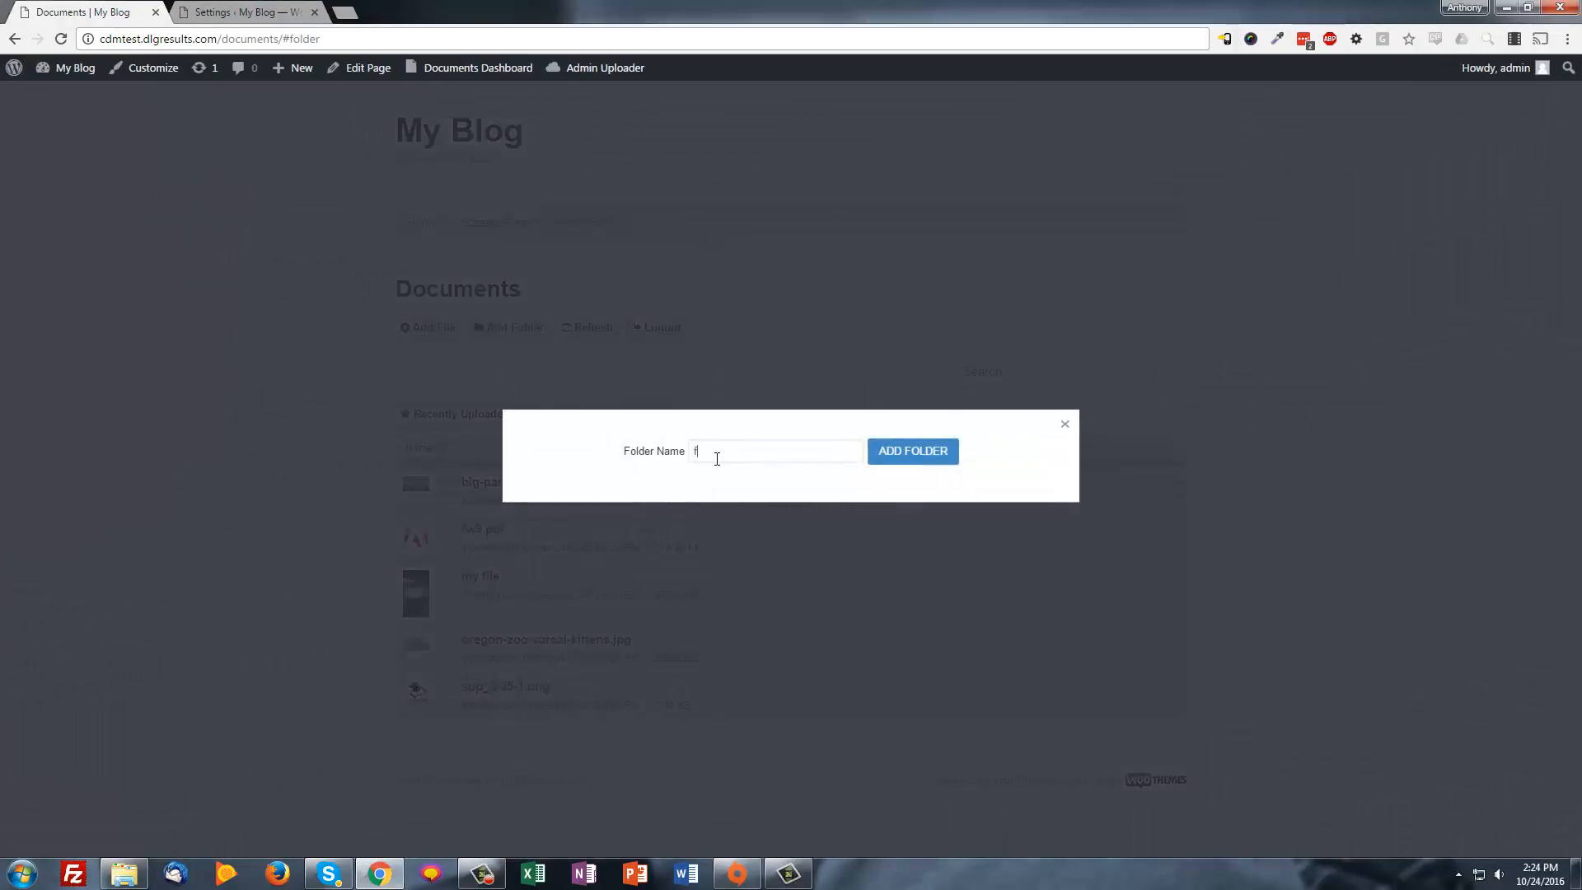
left_click(910, 458)
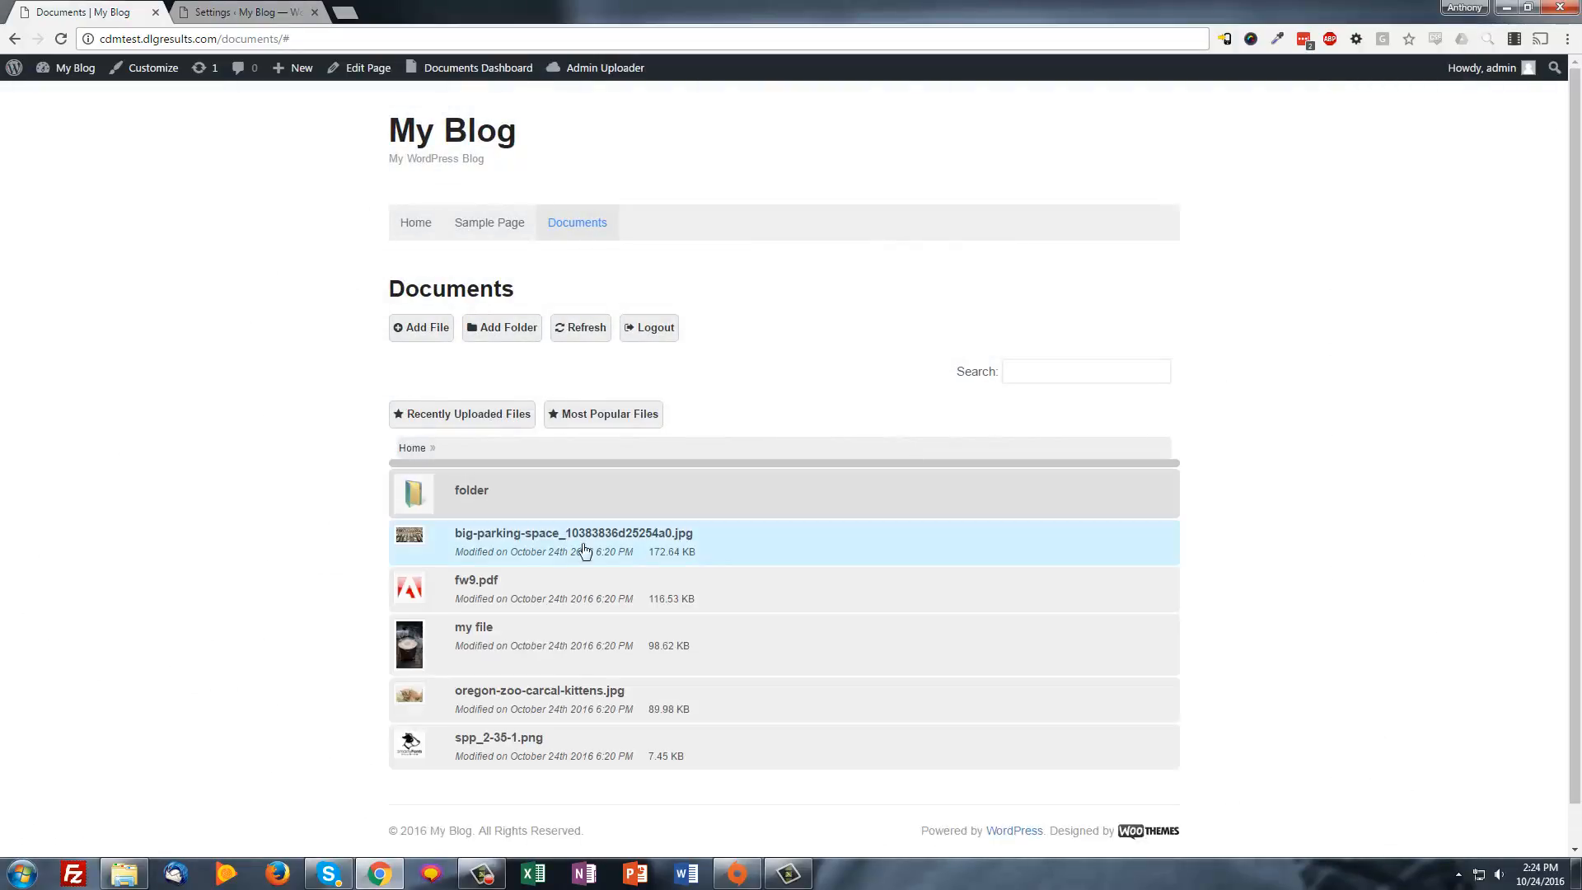
left_click(484, 496)
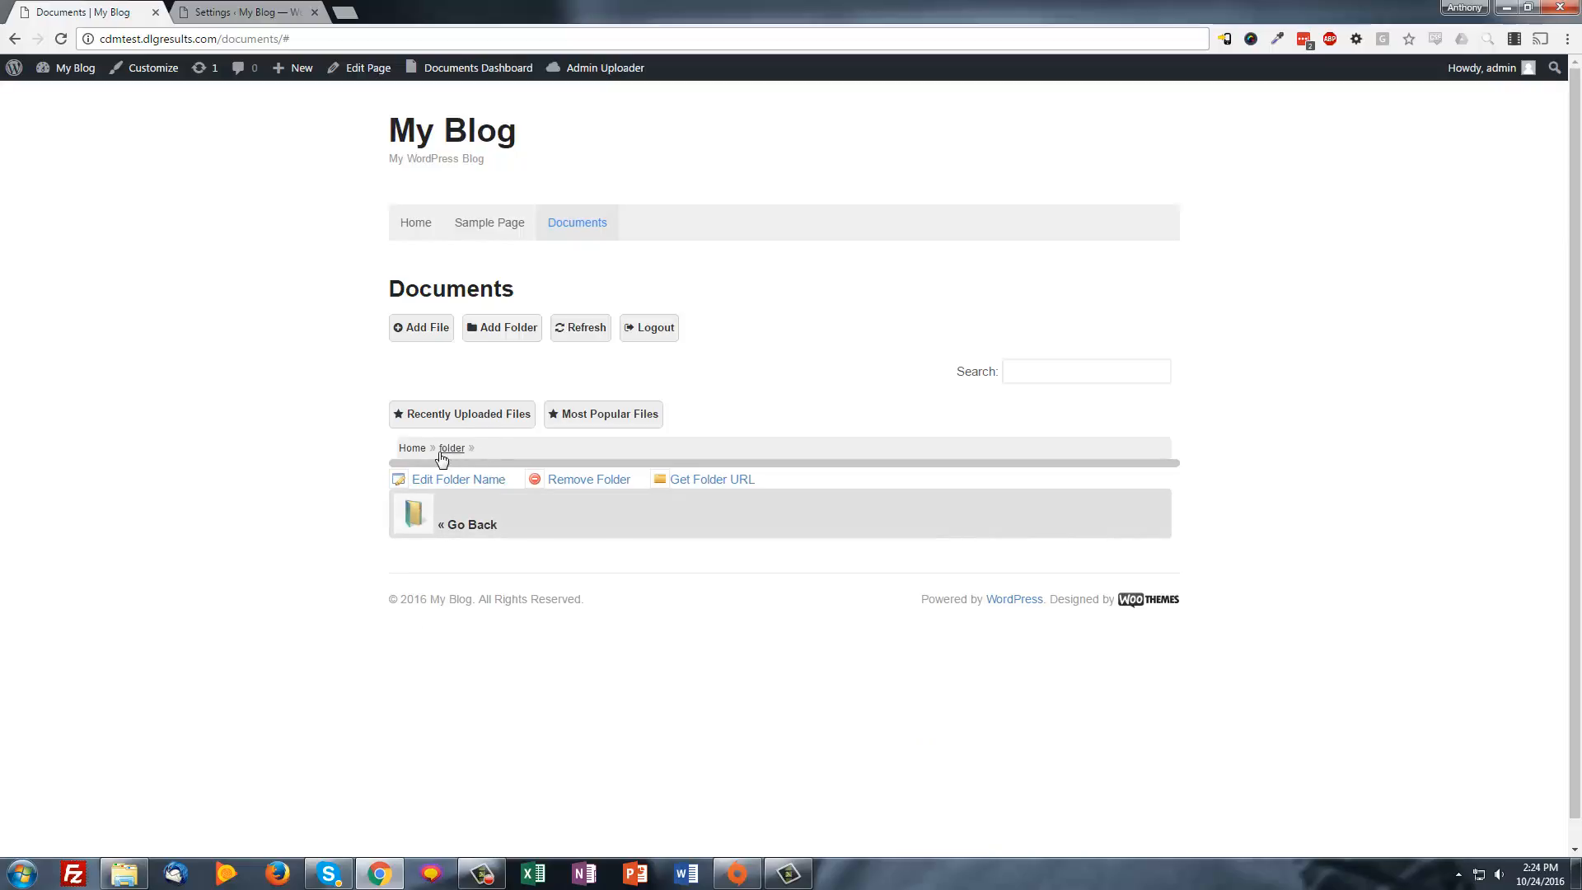
left_click(411, 449)
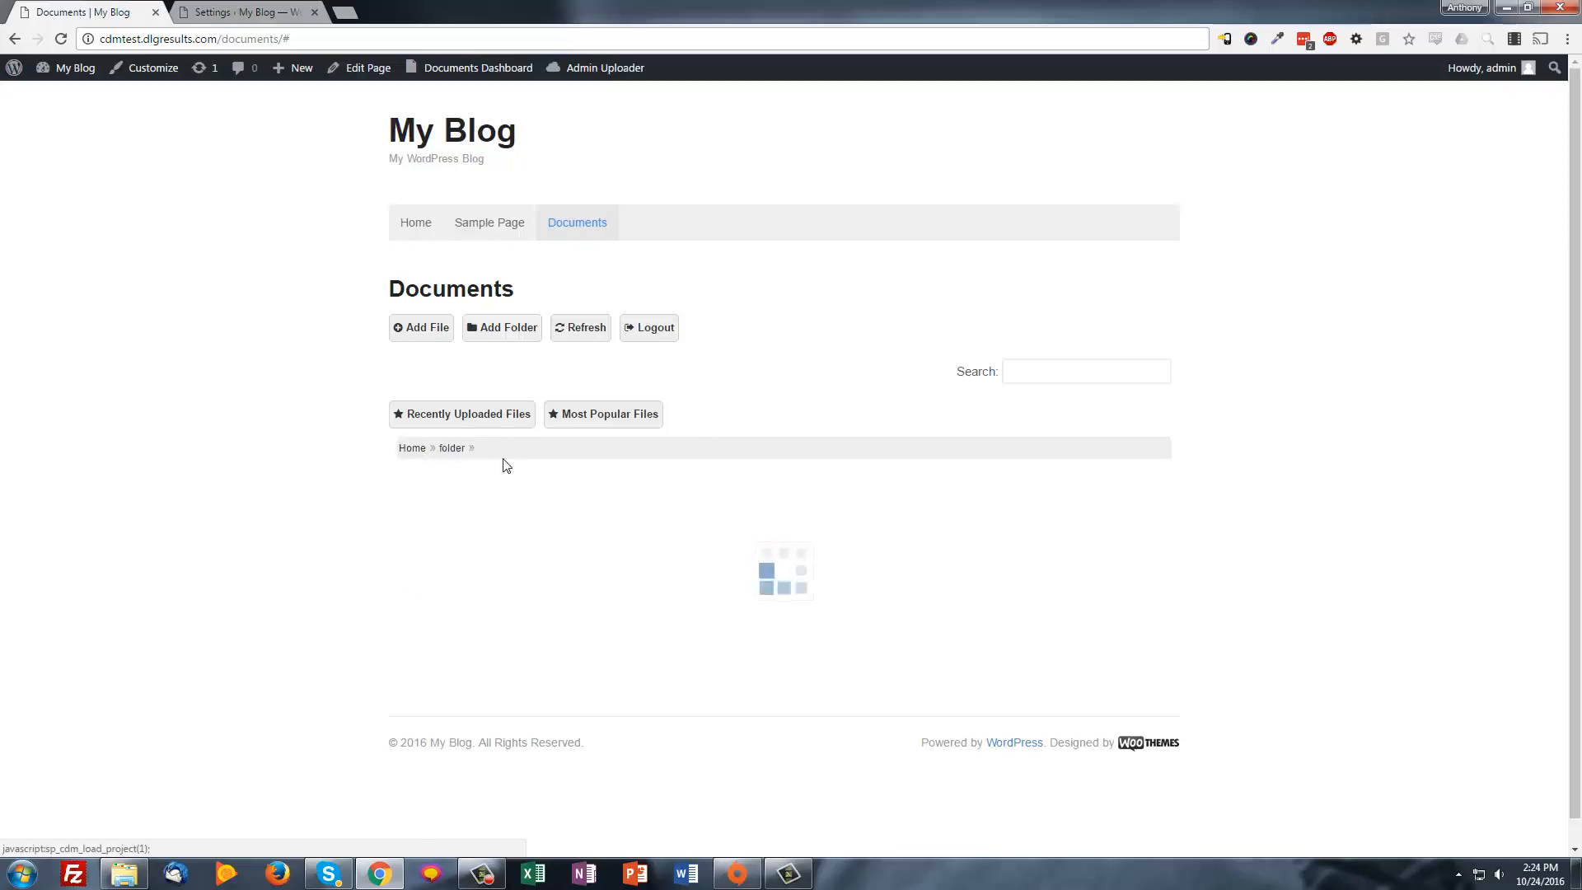
left_click(470, 493)
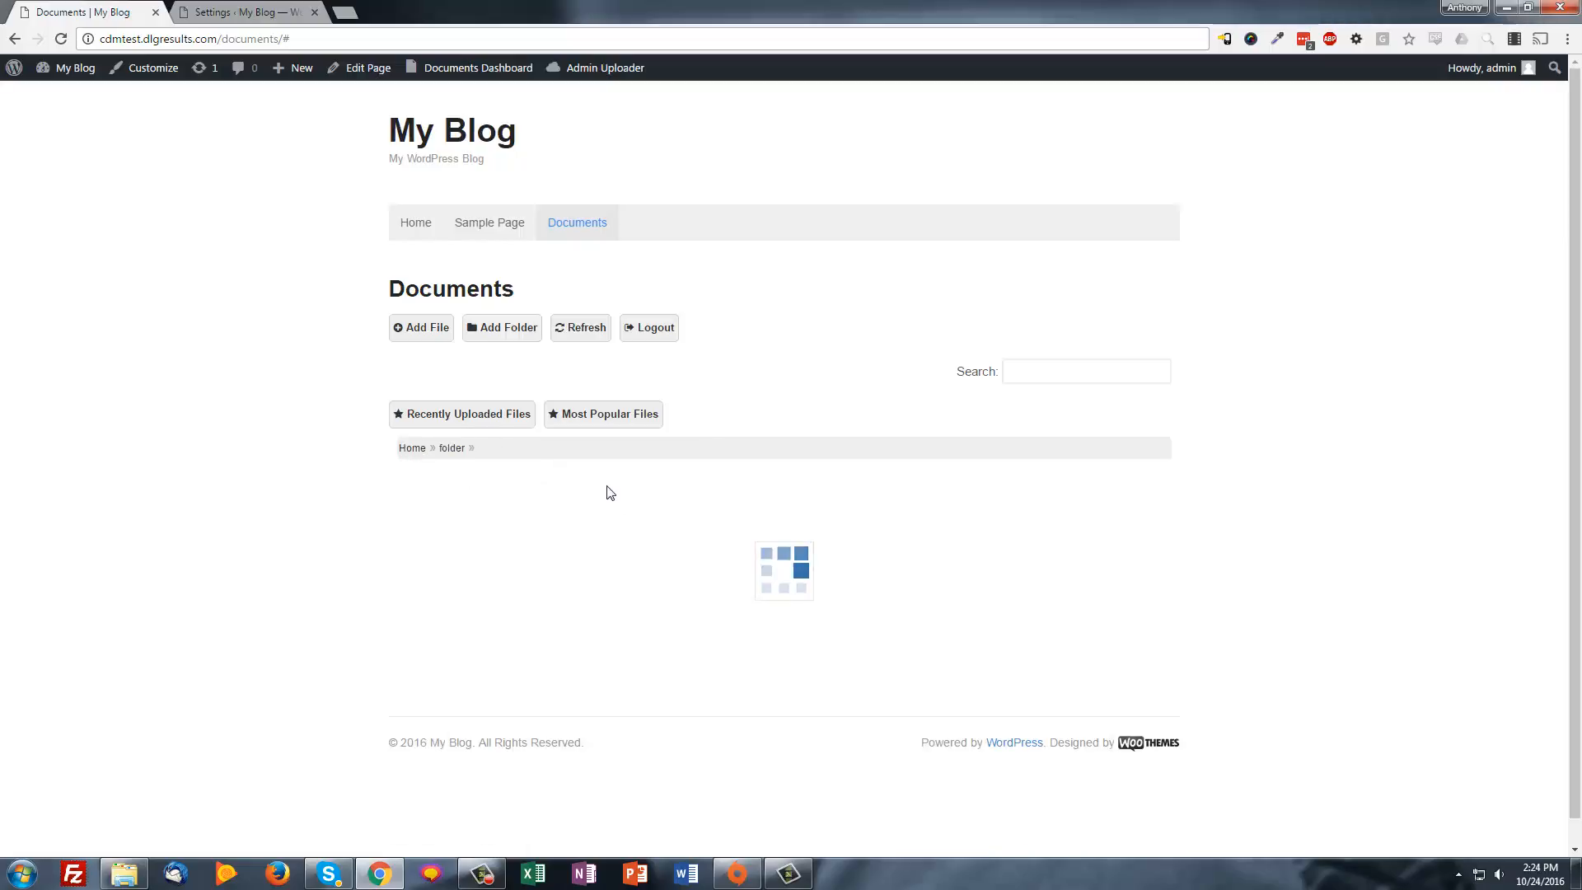
left_click(430, 331)
Upload oregon-zoo-carcal-kittens.jpg into 'folder', keeping its original file name
left_click(586, 268)
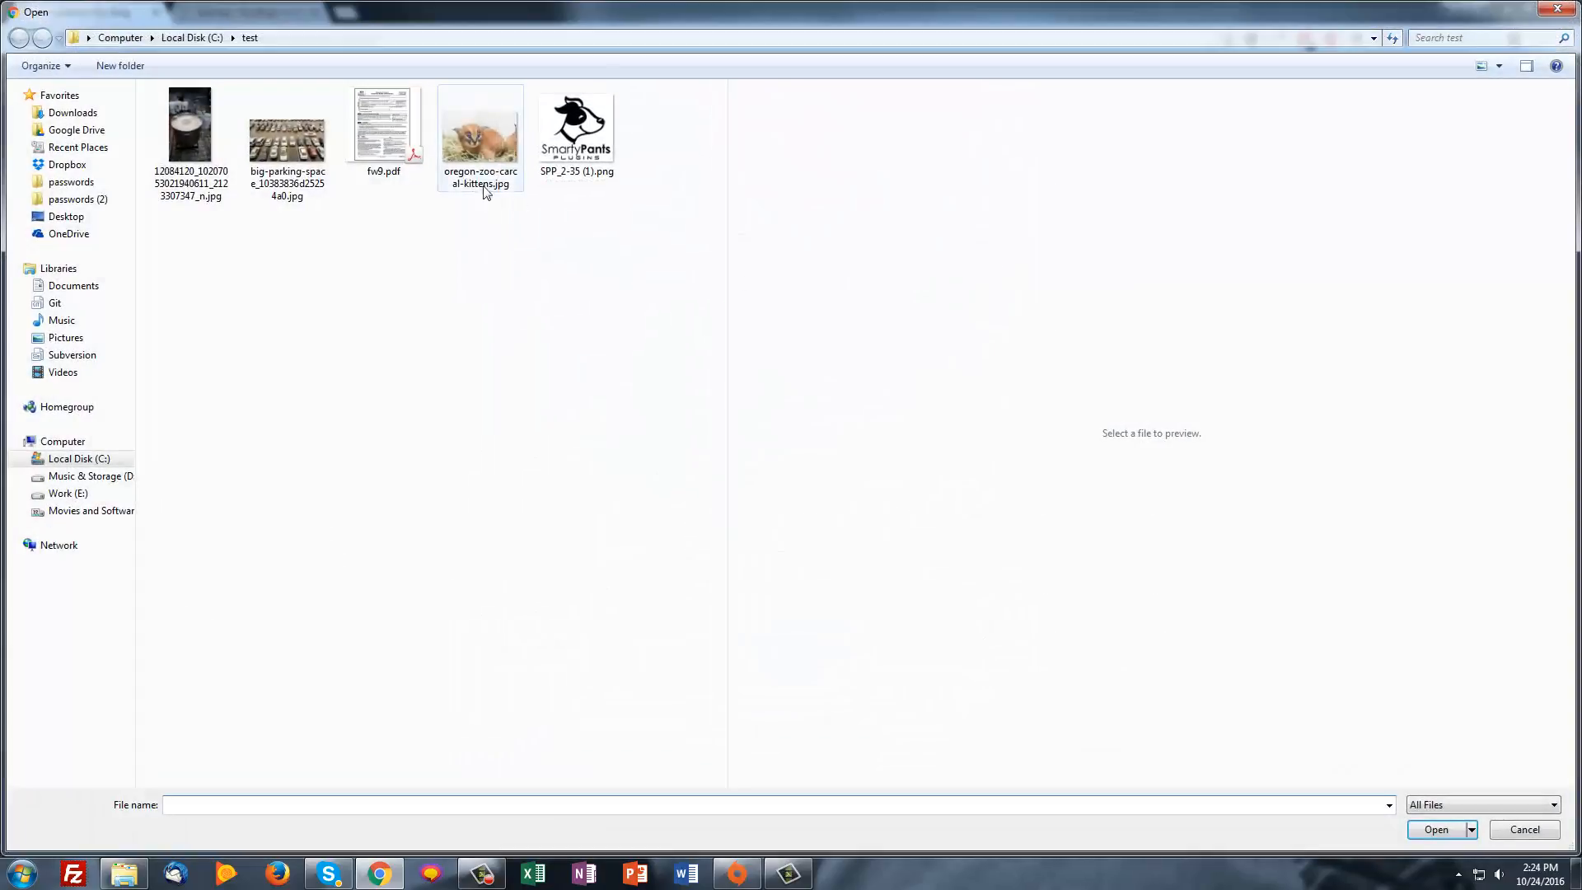
double_click(481, 141)
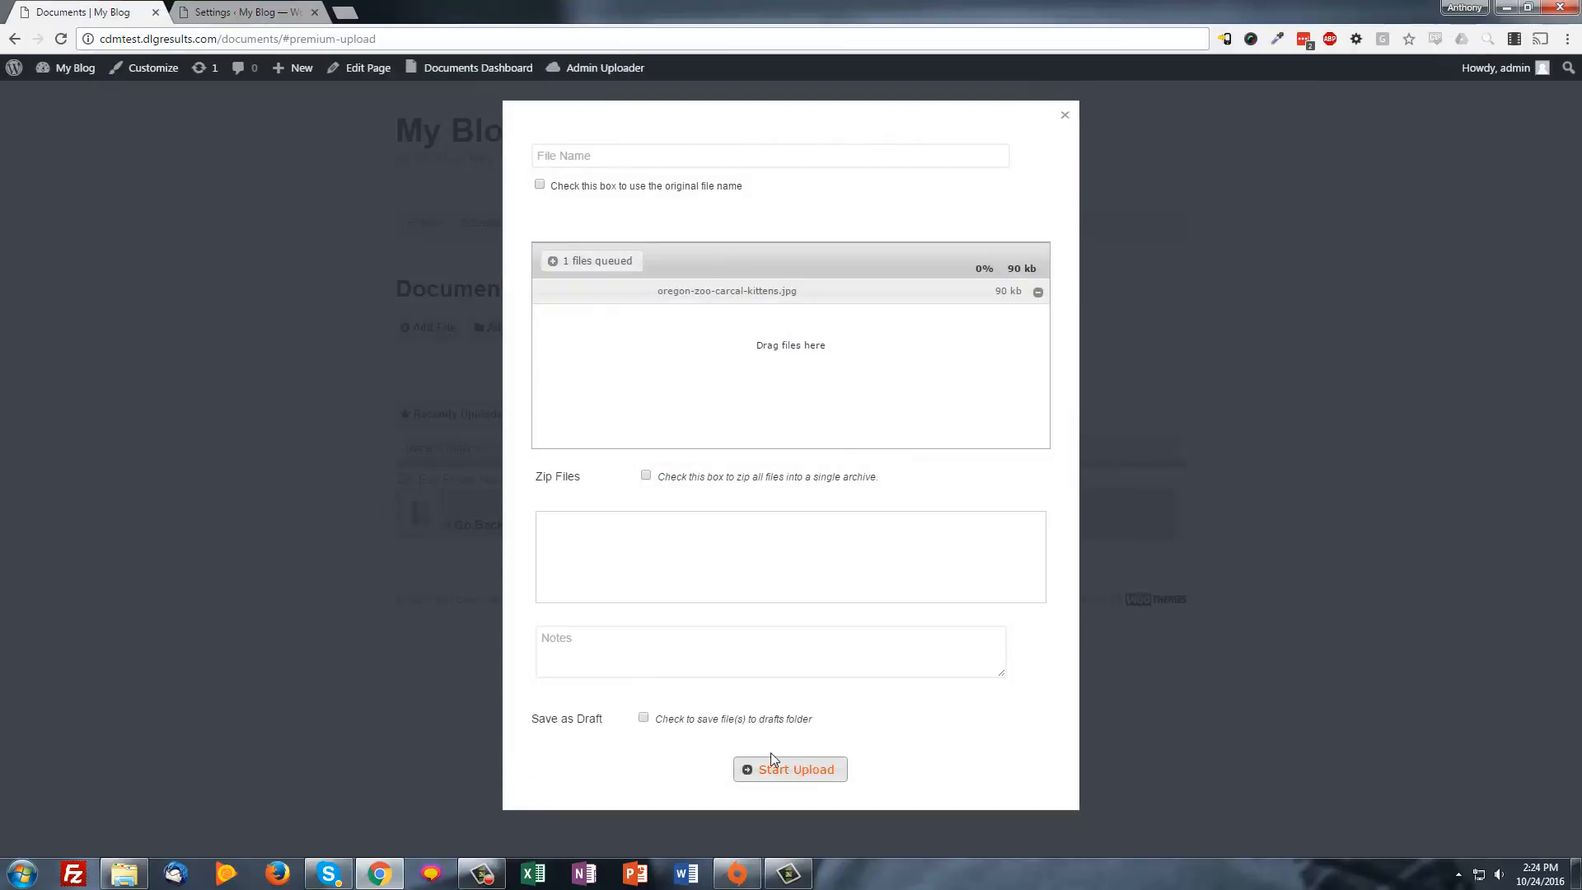
left_click(539, 185)
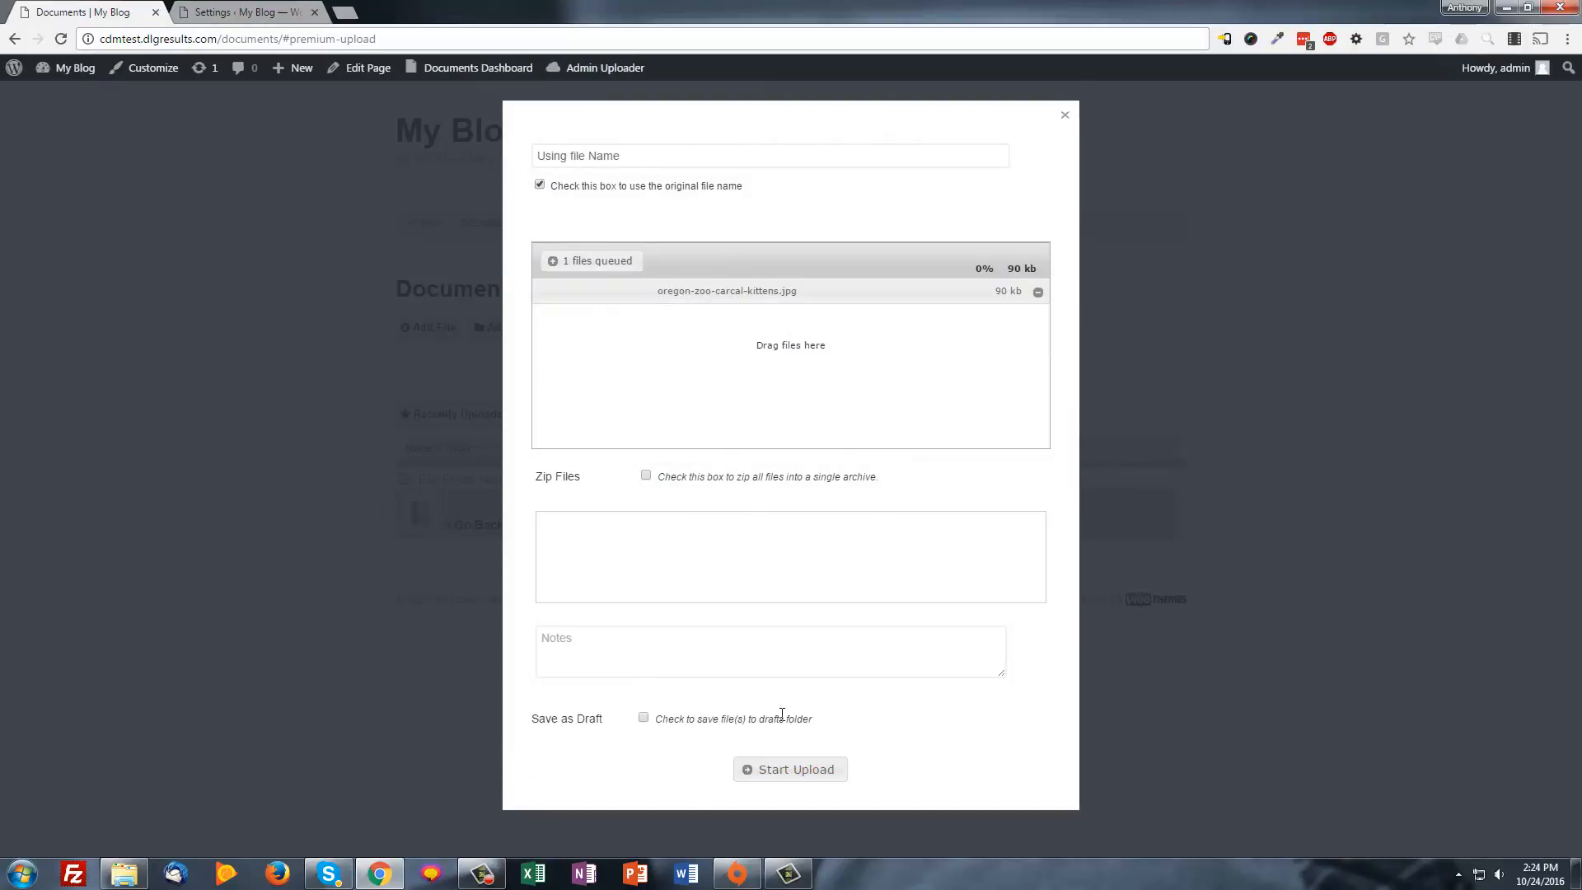
left_click(775, 768)
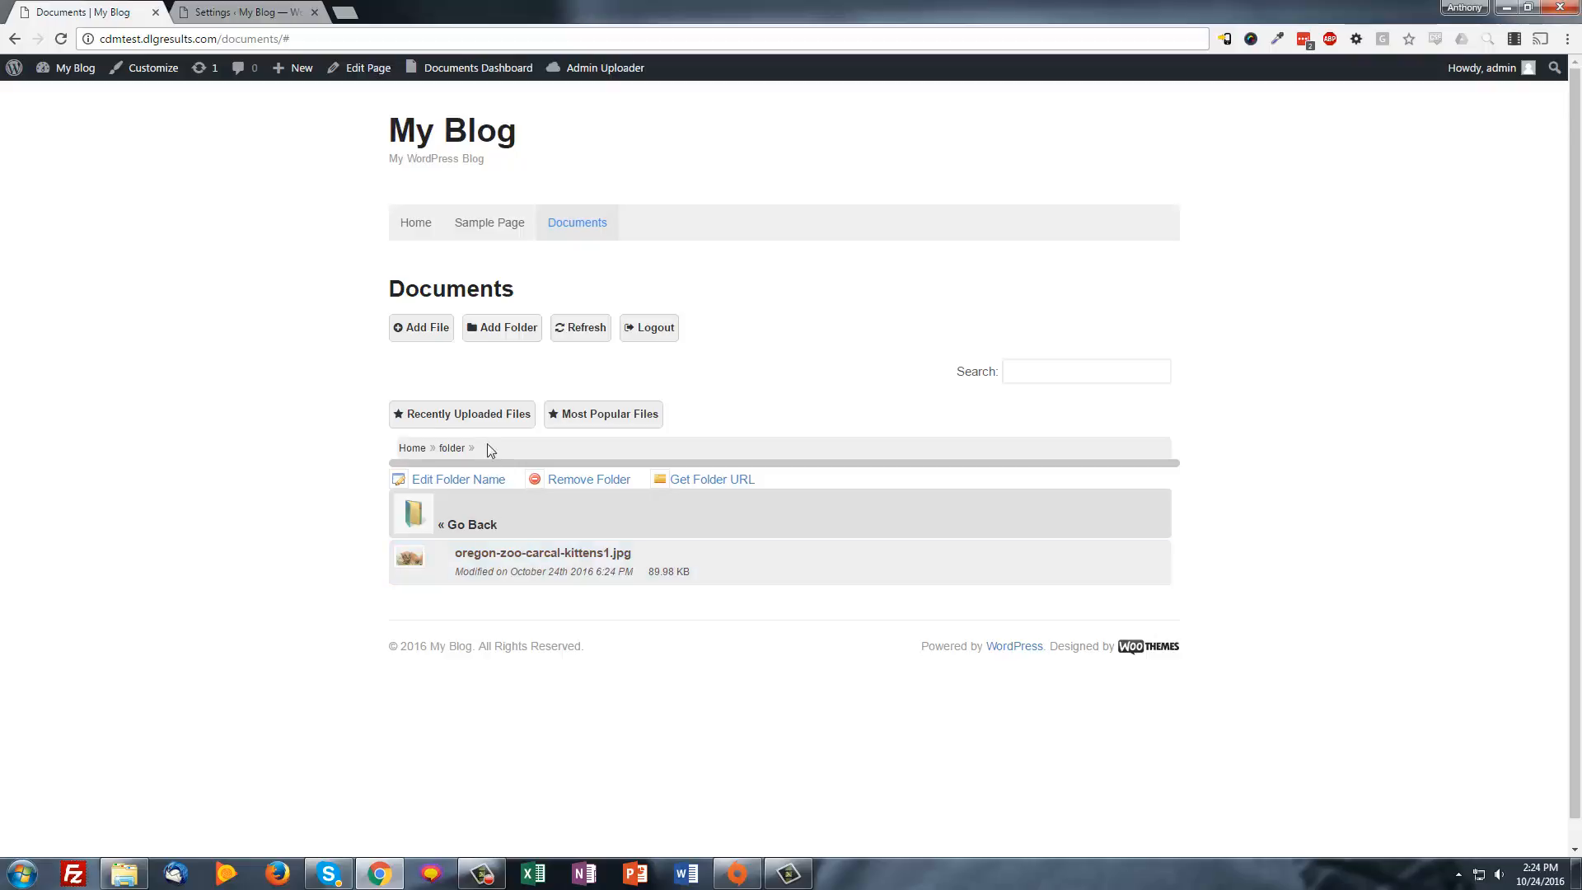
Set fw9.pdf's Project to '- folder' in its edit details, then open 'folder' to confirm
left_click(412, 448)
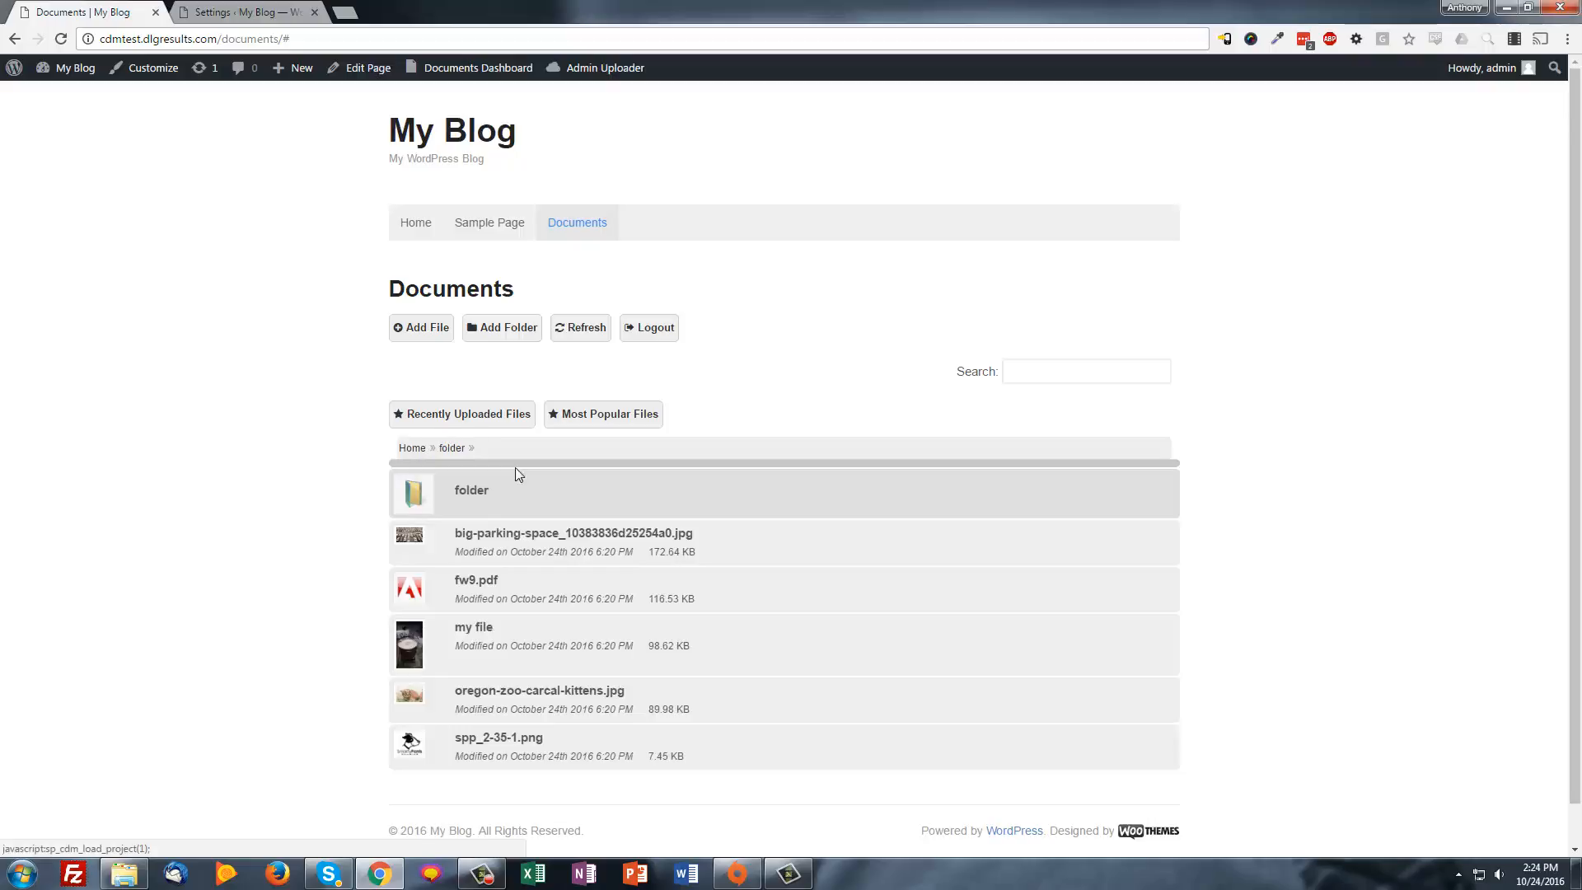
left_click(481, 588)
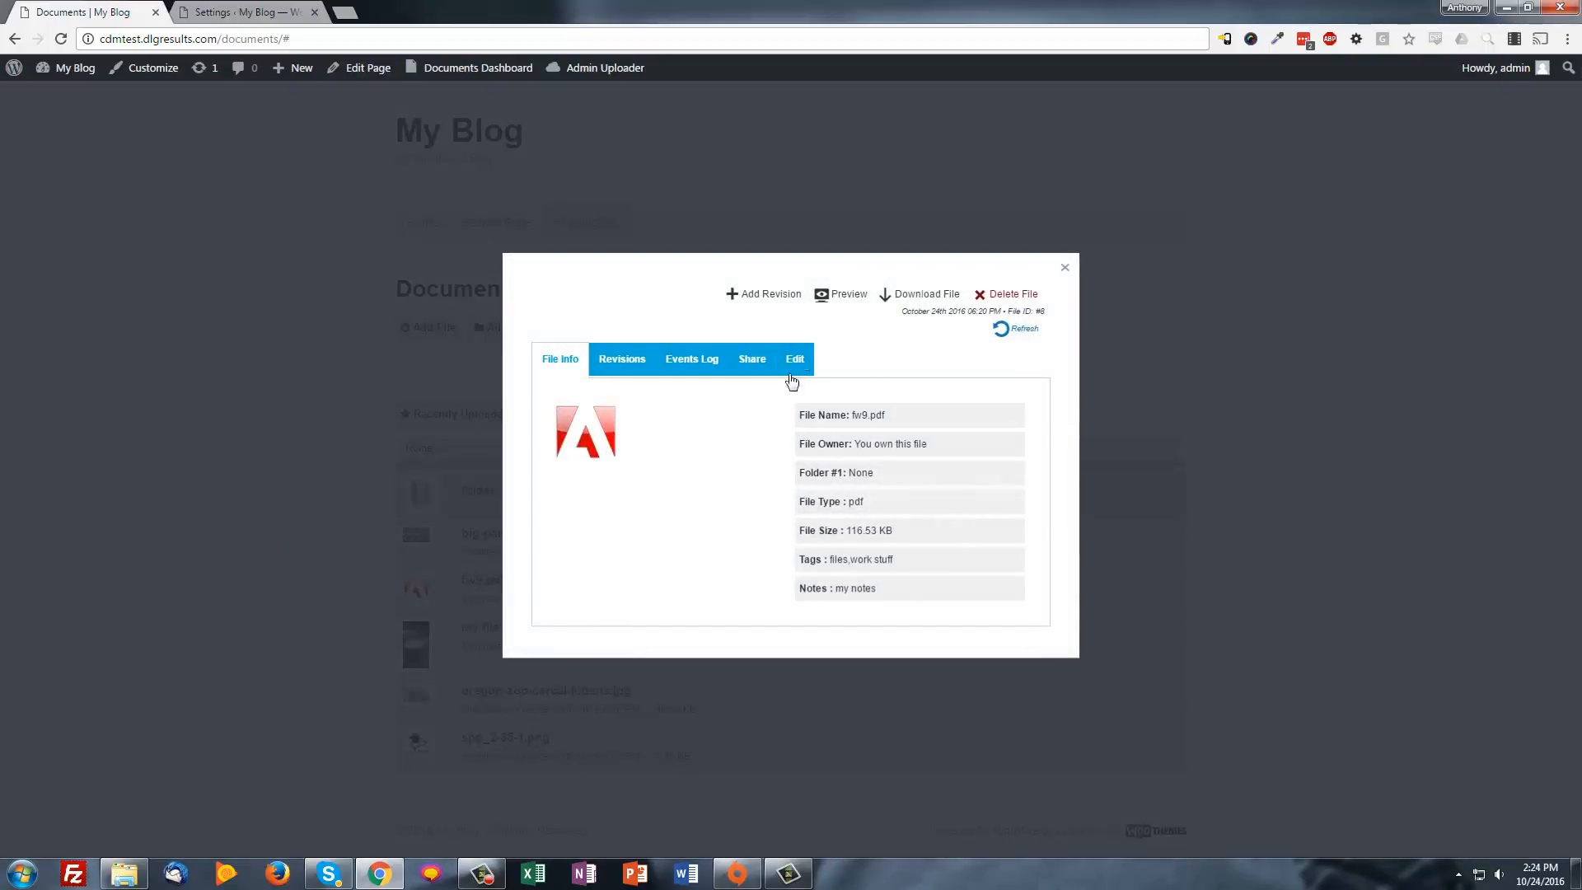
left_click(792, 361)
left_click(586, 399)
left_click(575, 425)
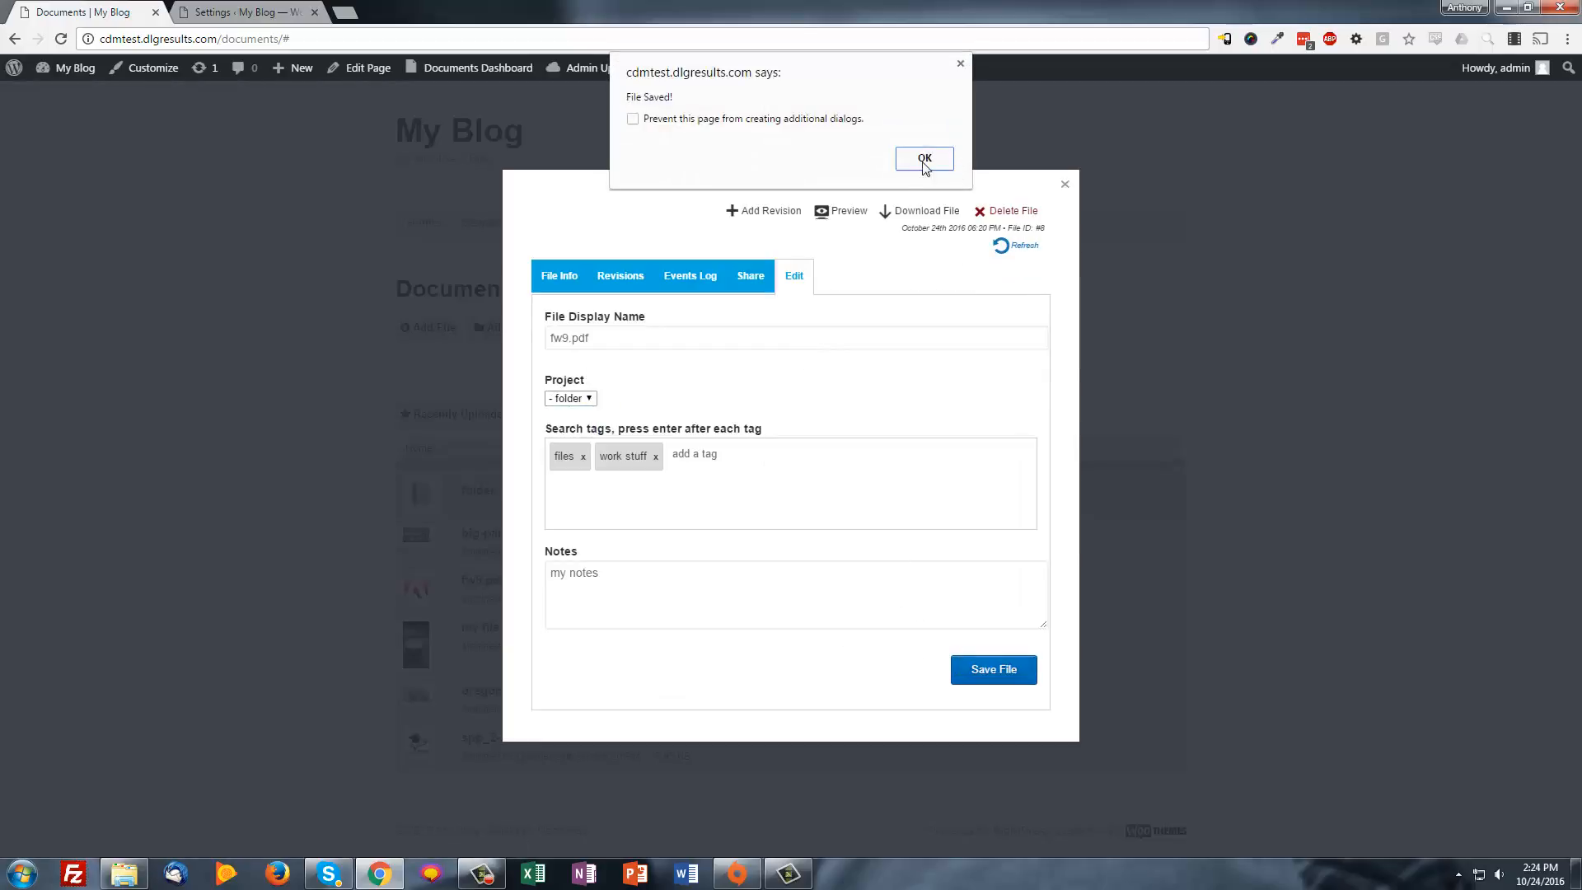
left_click(924, 159)
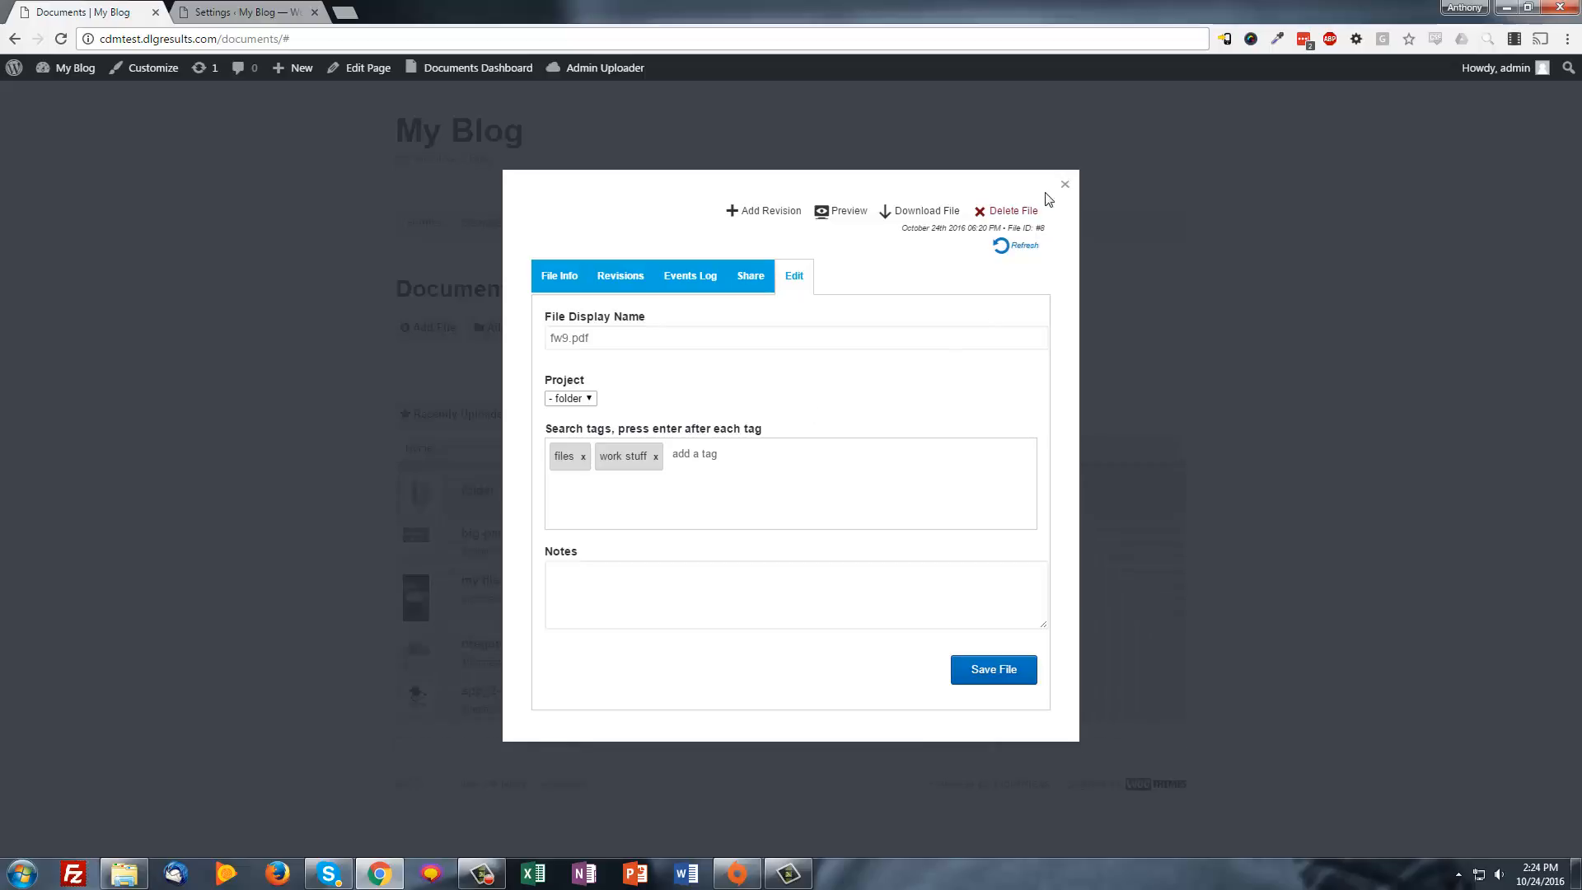
left_click(1064, 183)
left_click(468, 495)
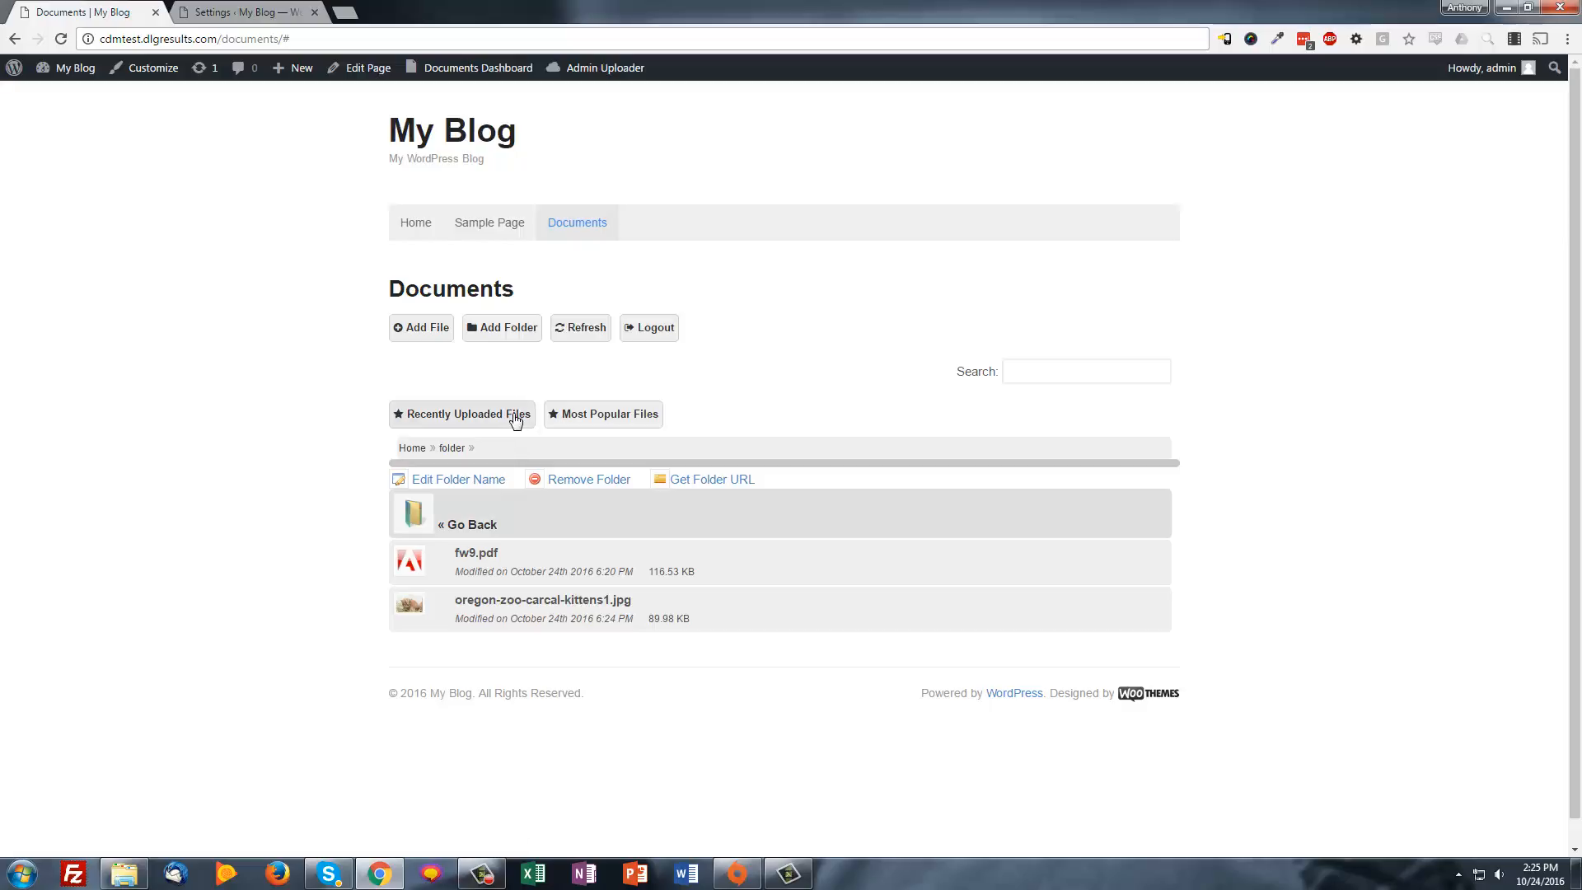
Create a folder named 'new folder' inside 'folder' and open it
left_click(494, 326)
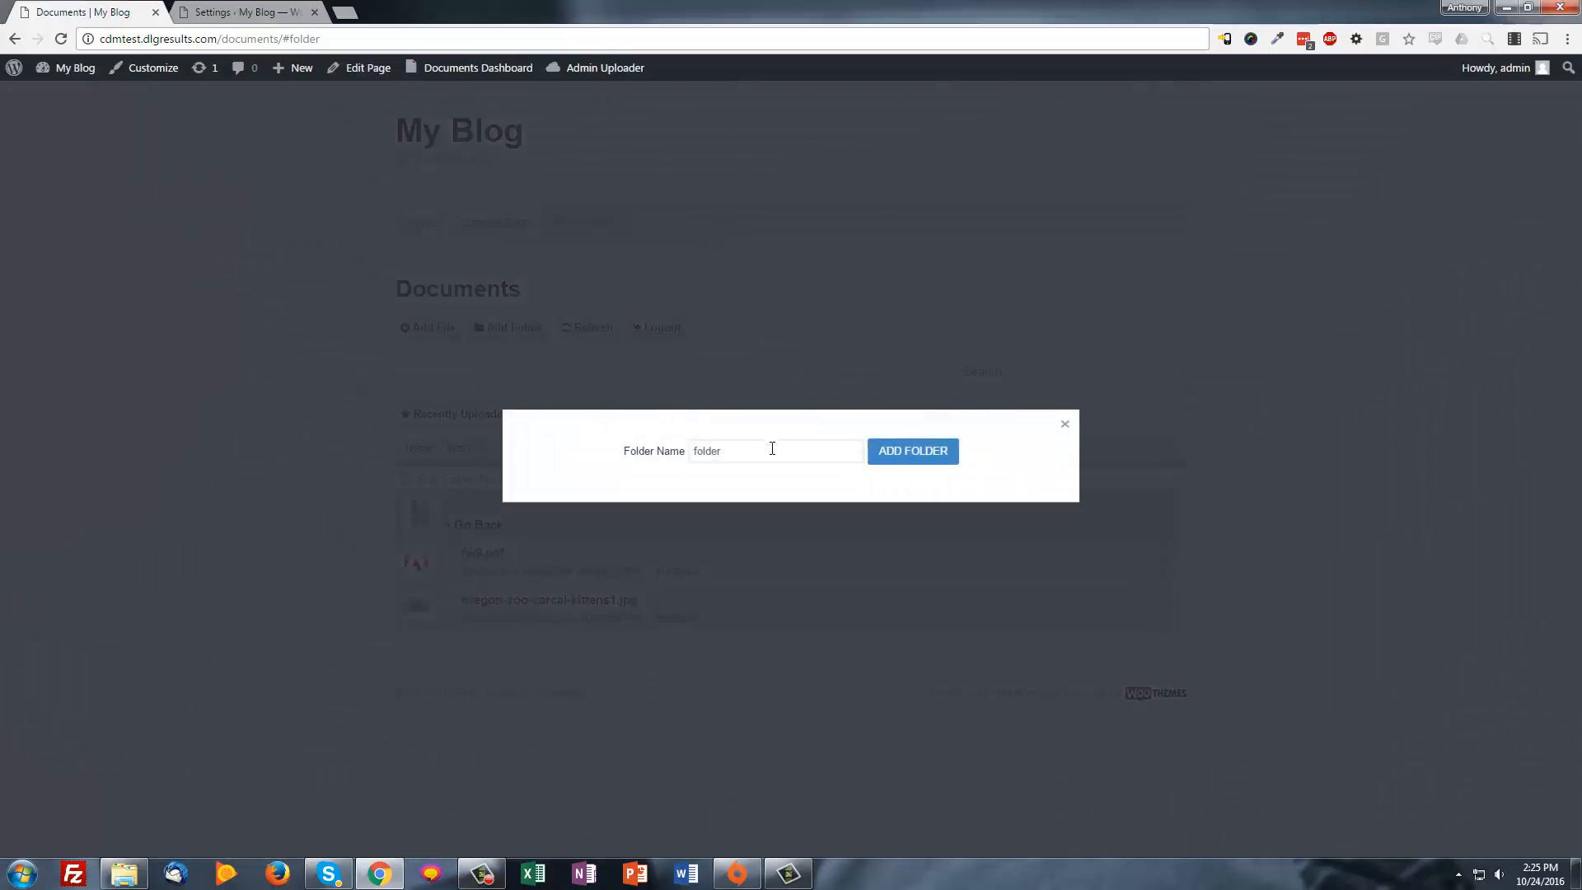
left_click_drag(769, 448, 493, 428)
type("new folder")
left_click(936, 455)
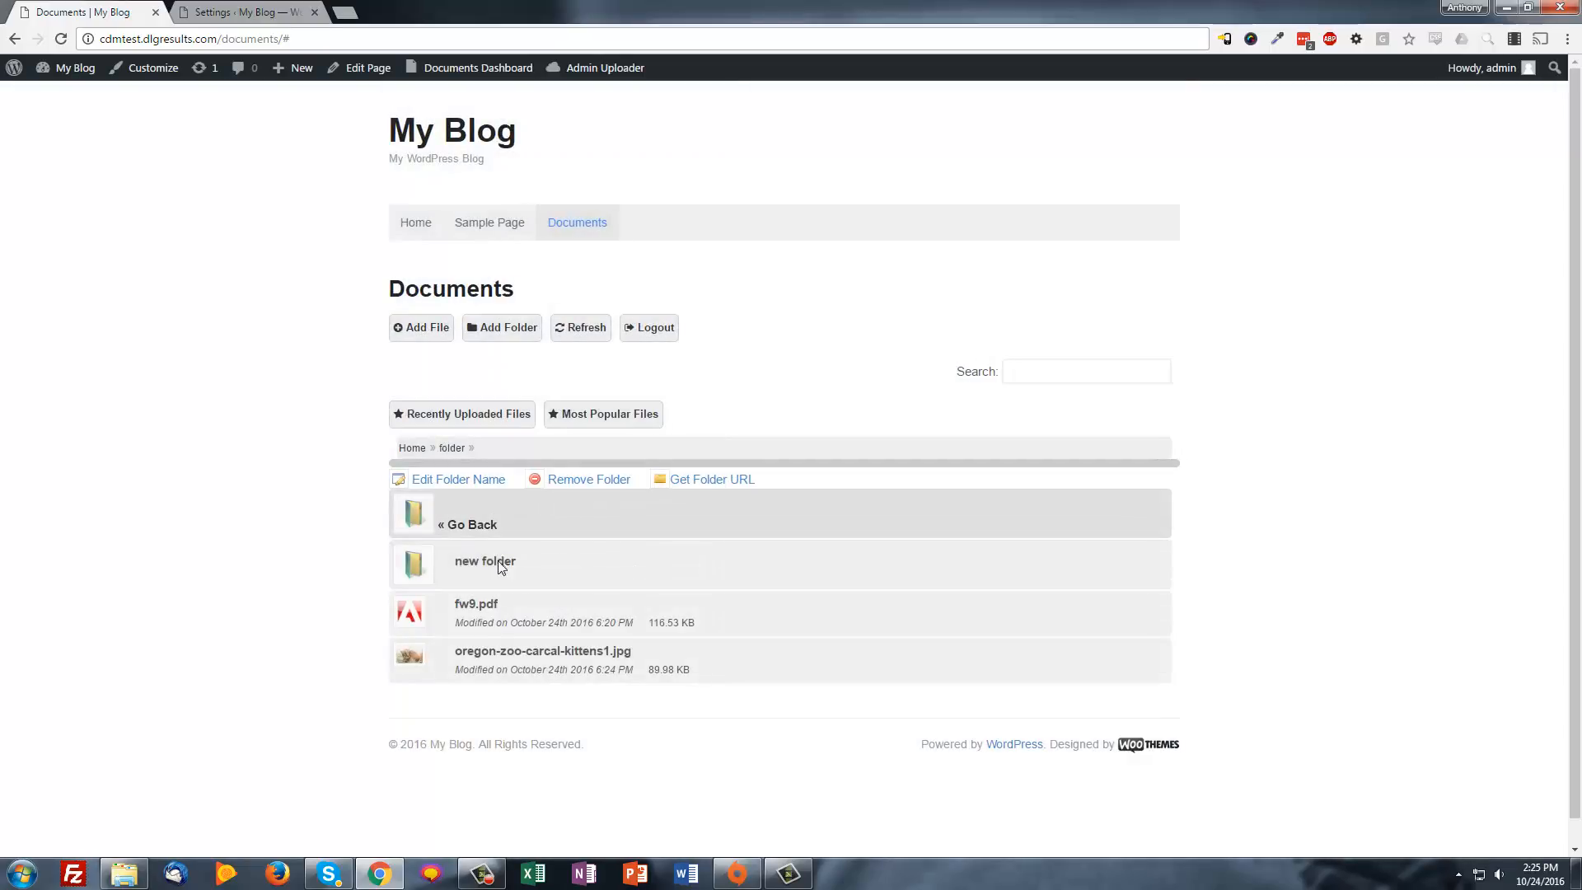
left_click(497, 564)
Create a 'sub' folder inside 'new folder', open it, then return to 'folder'
left_click(504, 329)
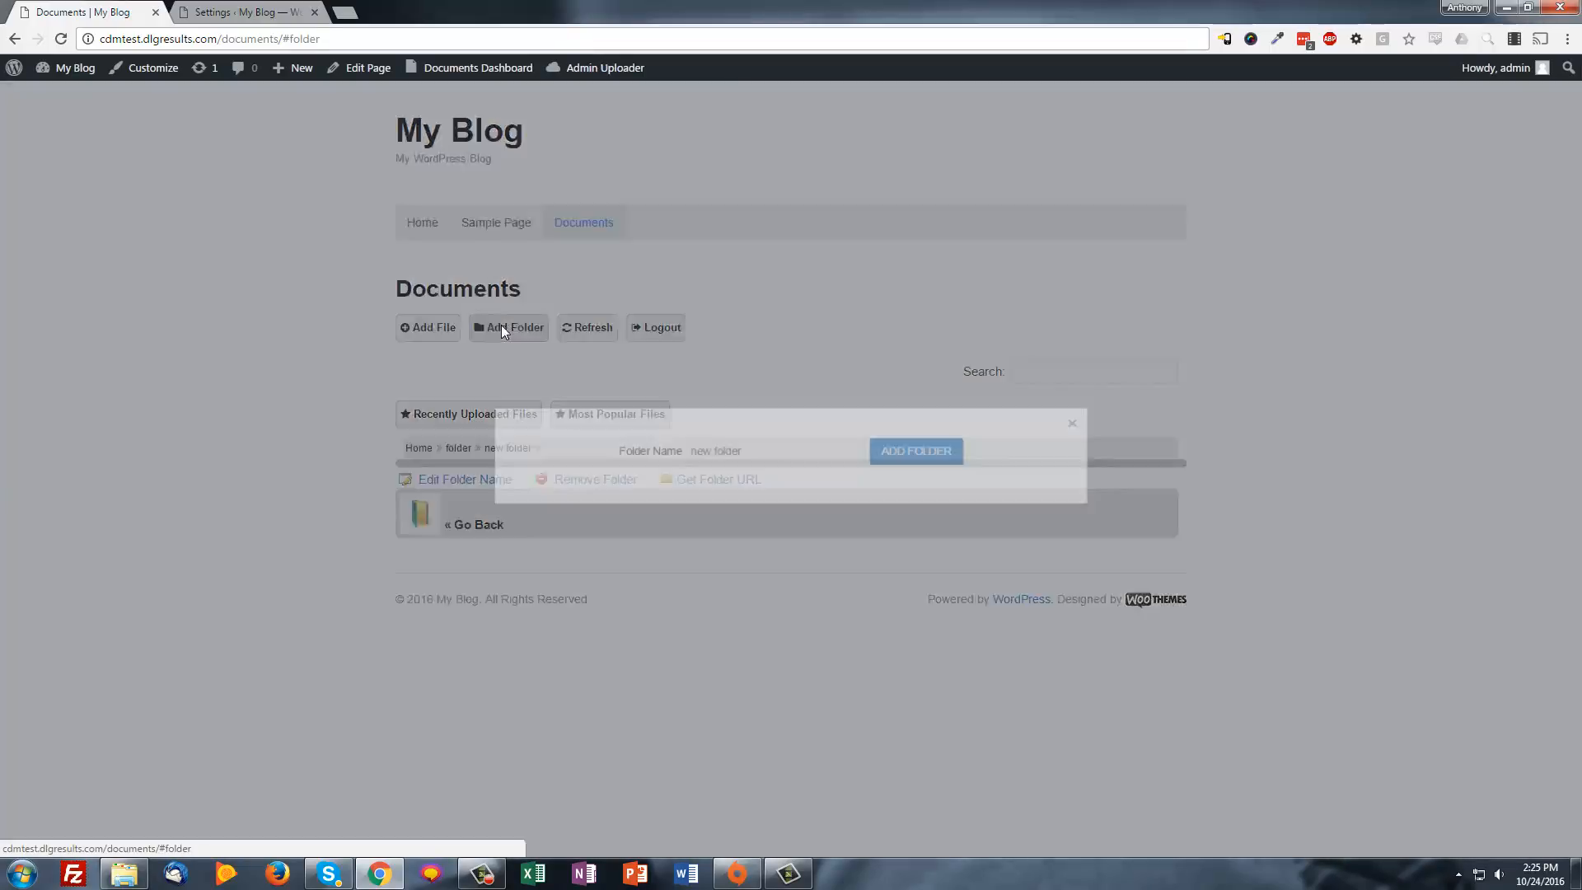
left_click_drag(741, 452, 592, 445)
type("sub")
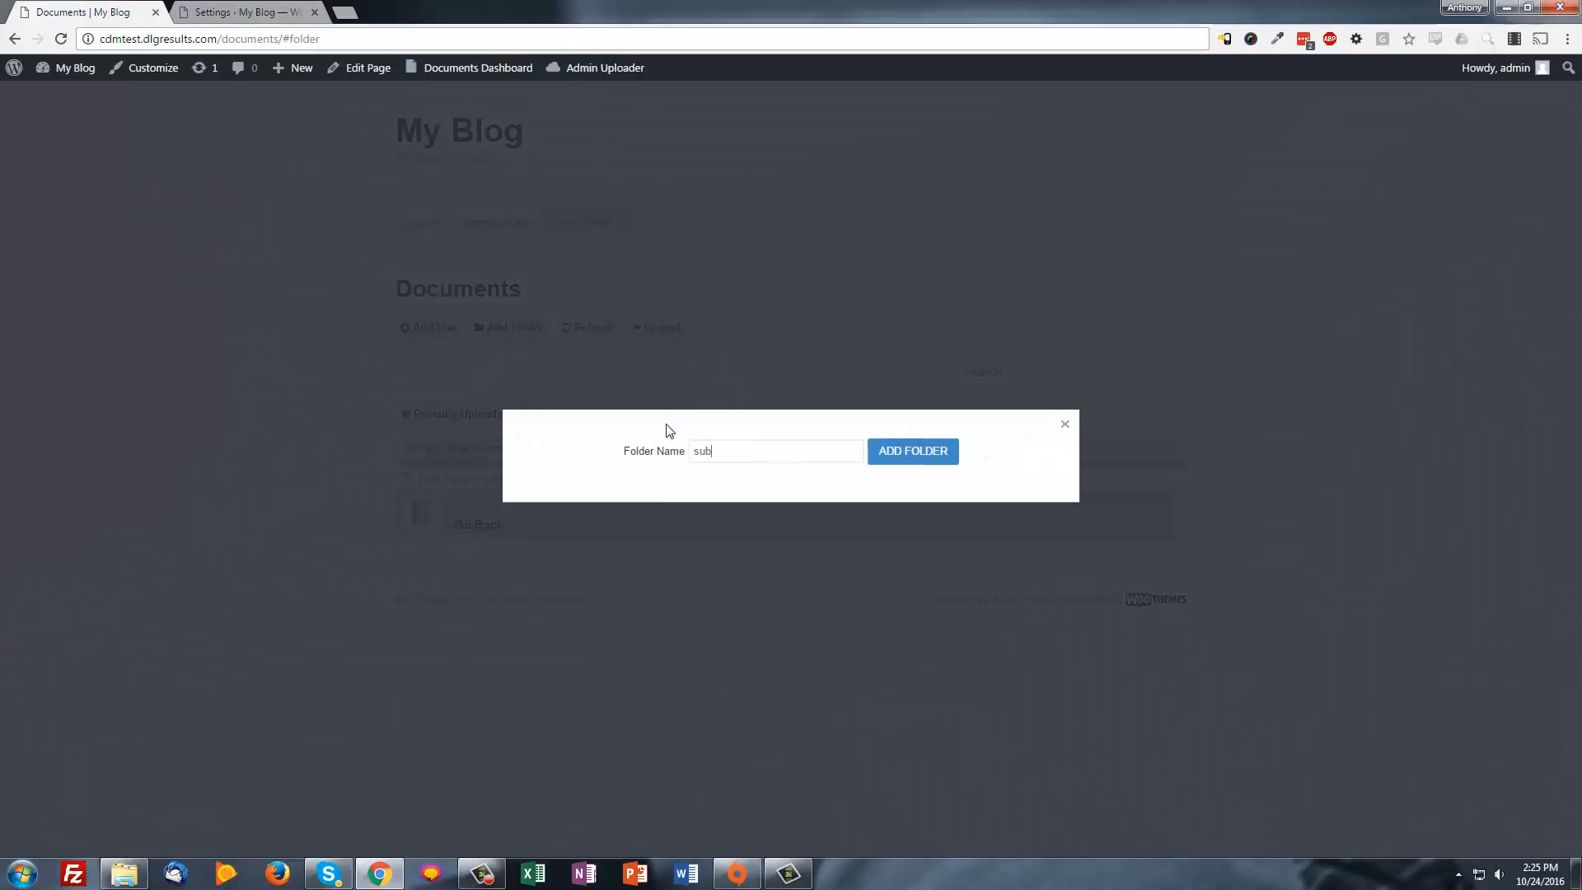
left_click(935, 454)
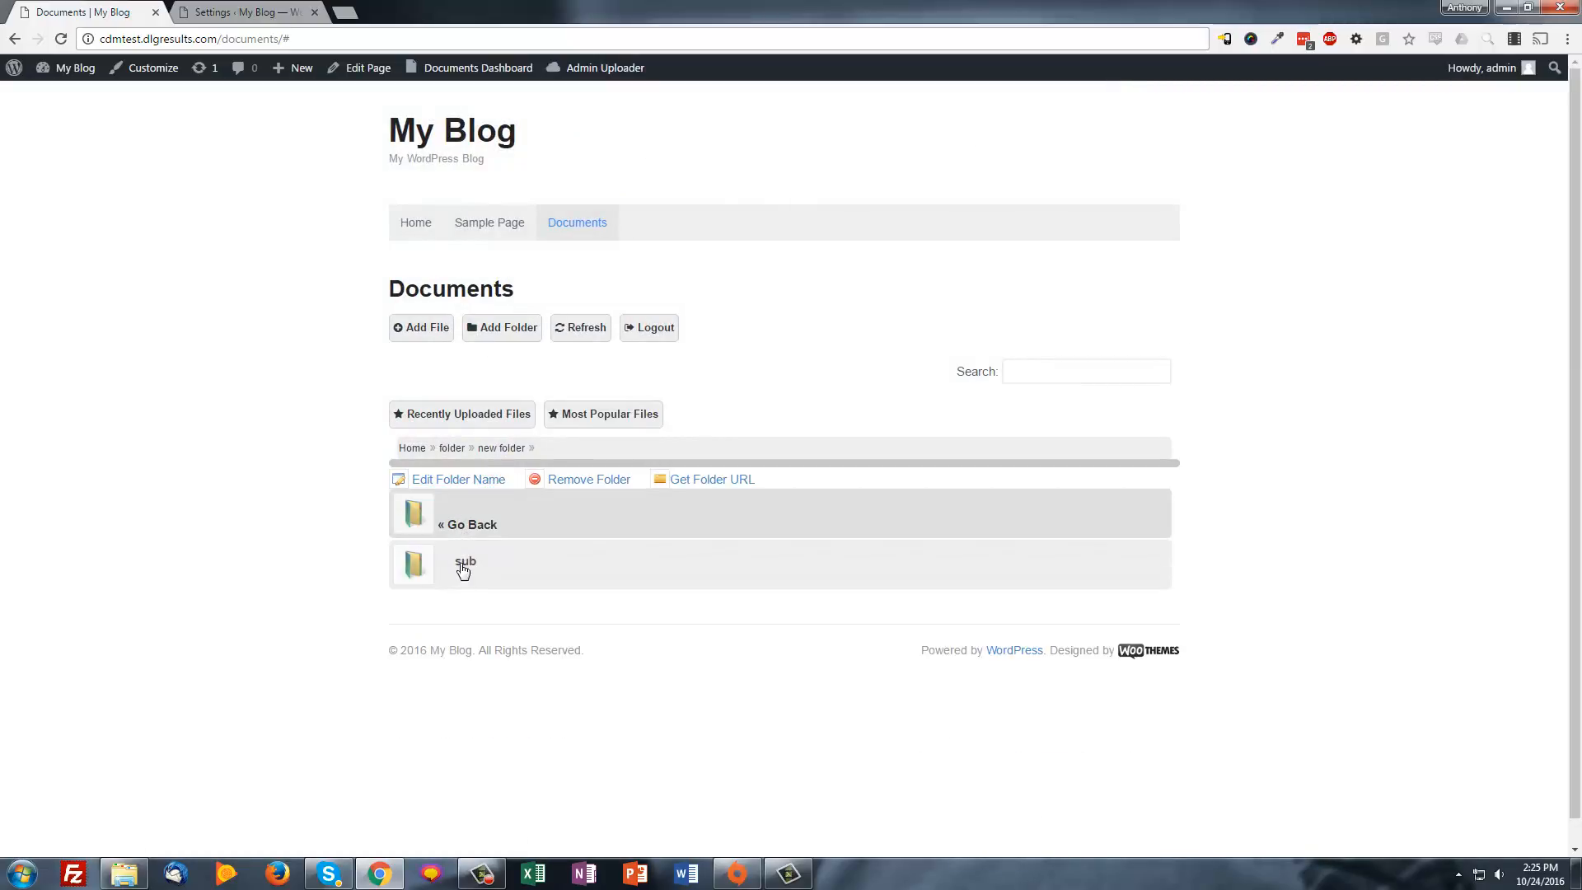
left_click(461, 564)
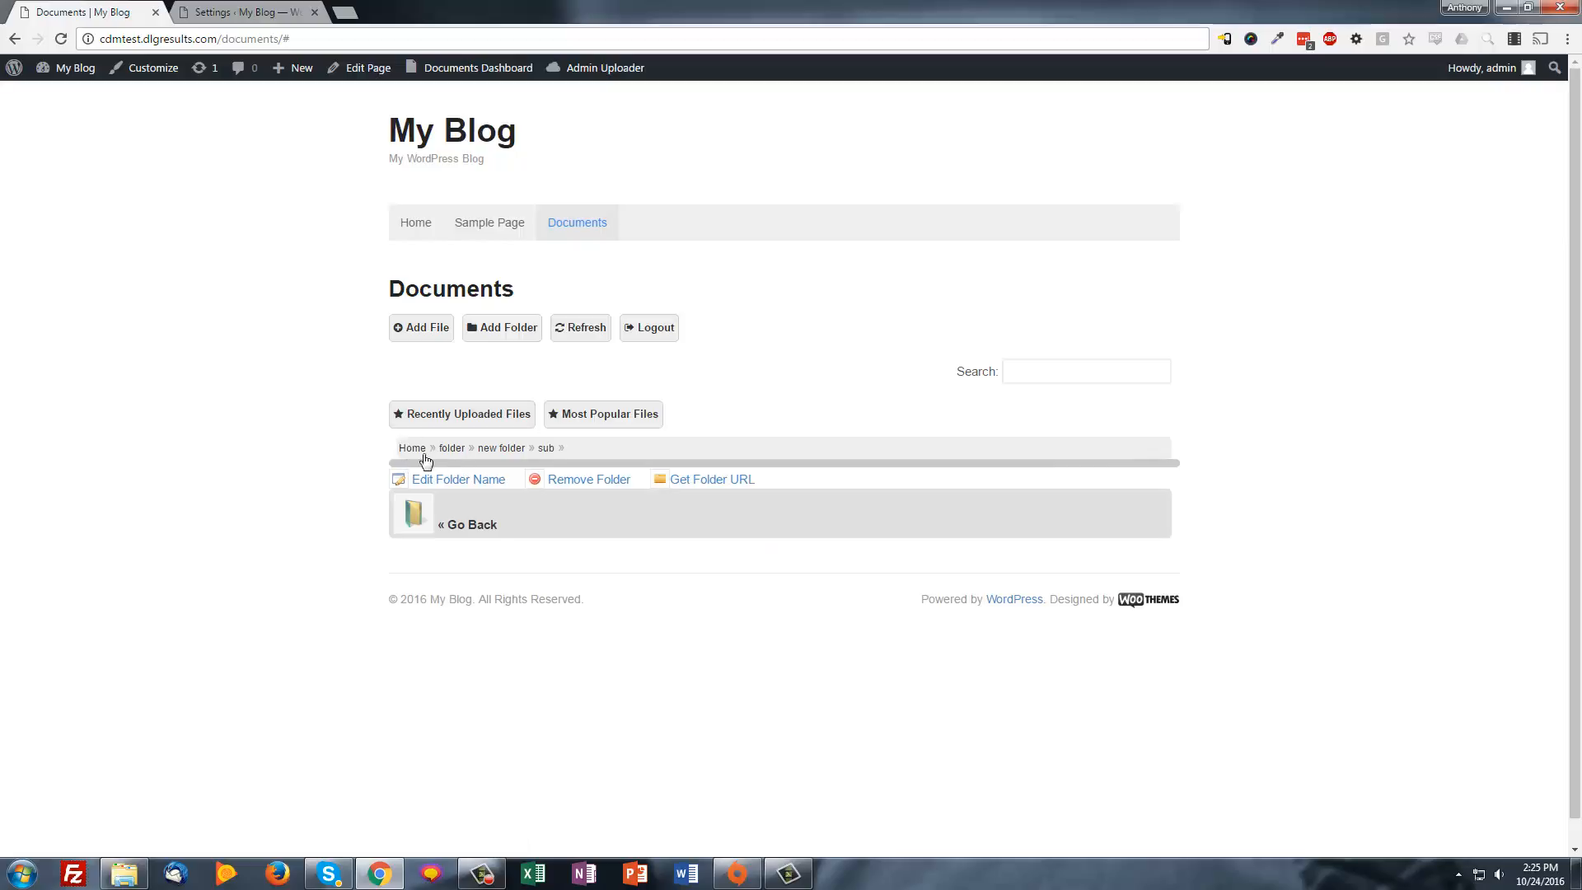
left_click(451, 447)
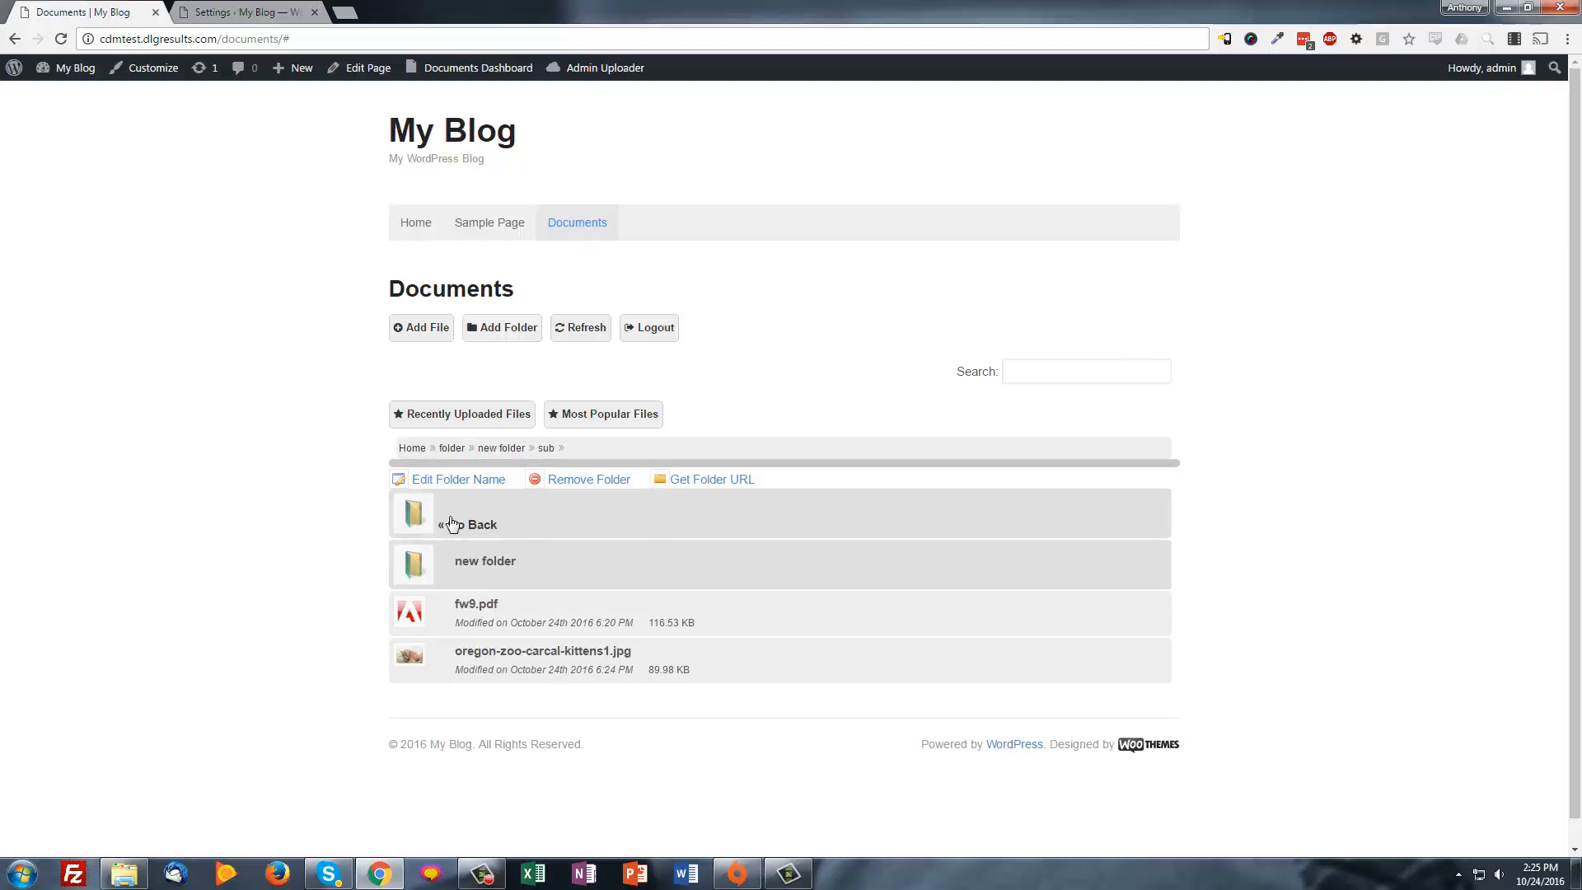
Reassign fw9.pdf to the '----- sub' project and save the change
left_click(476, 604)
left_click(791, 378)
left_click(614, 399)
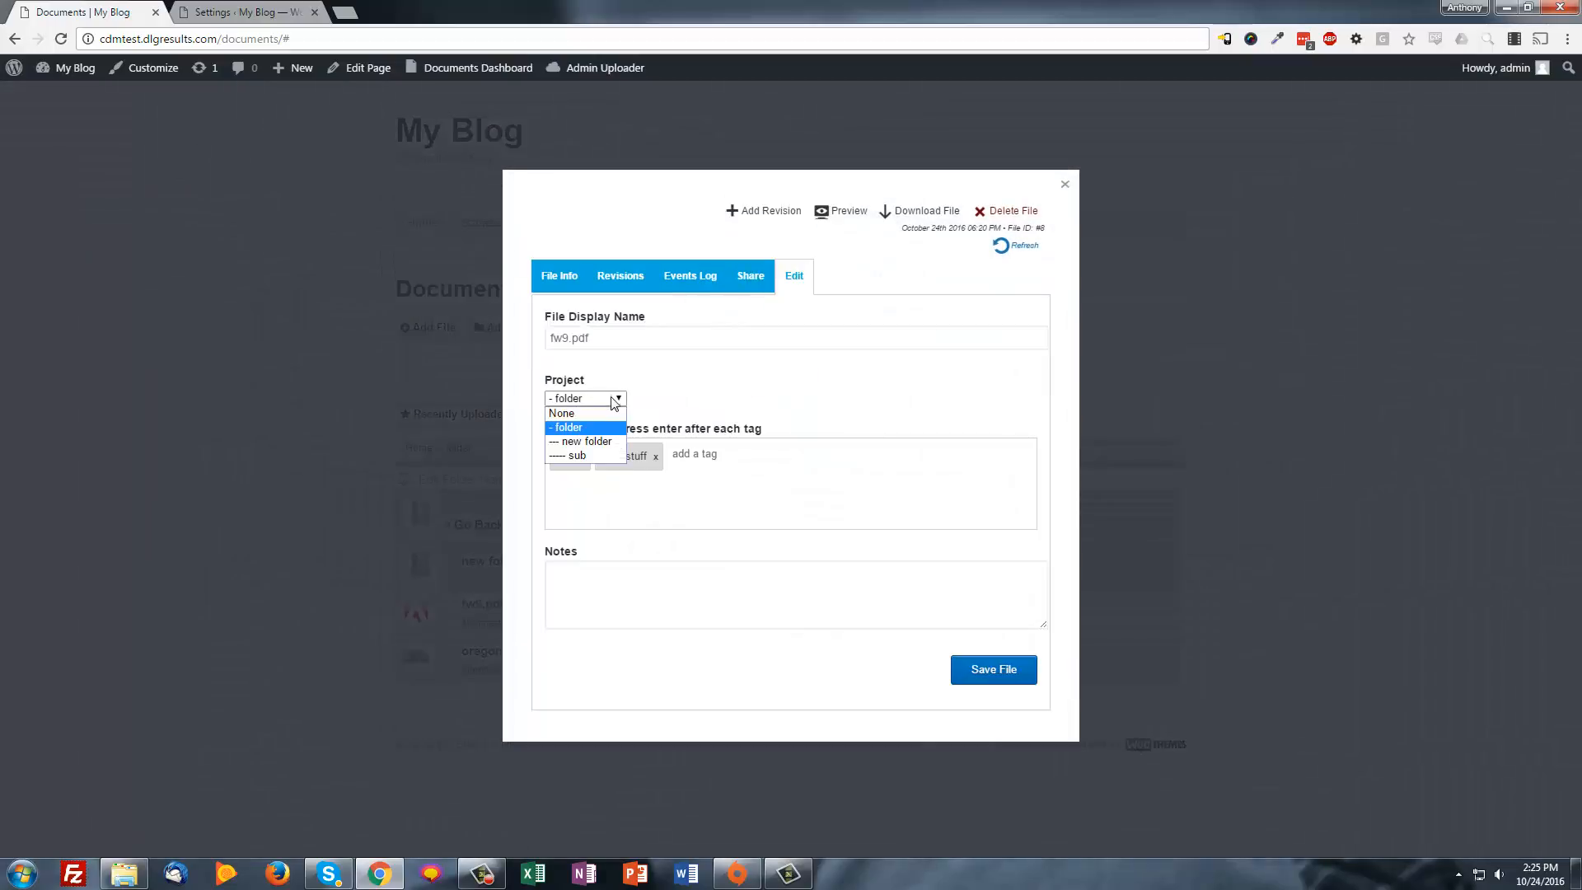
left_click(576, 455)
left_click(962, 666)
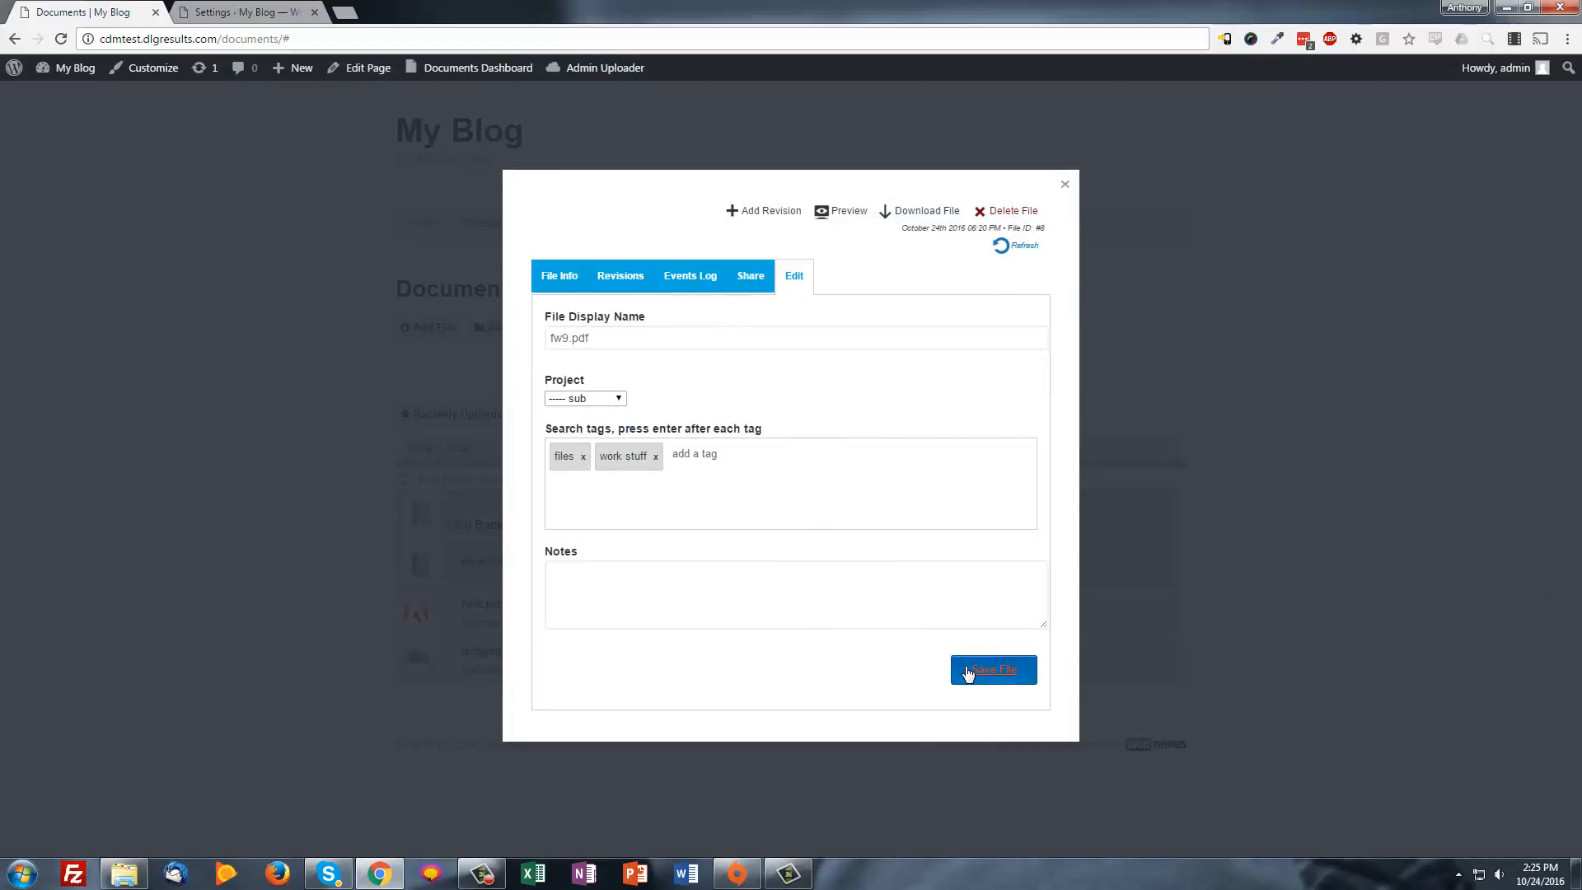
key("Return")
Close the file details and open new folder > sub to see fw9.pdf there
left_click(1064, 184)
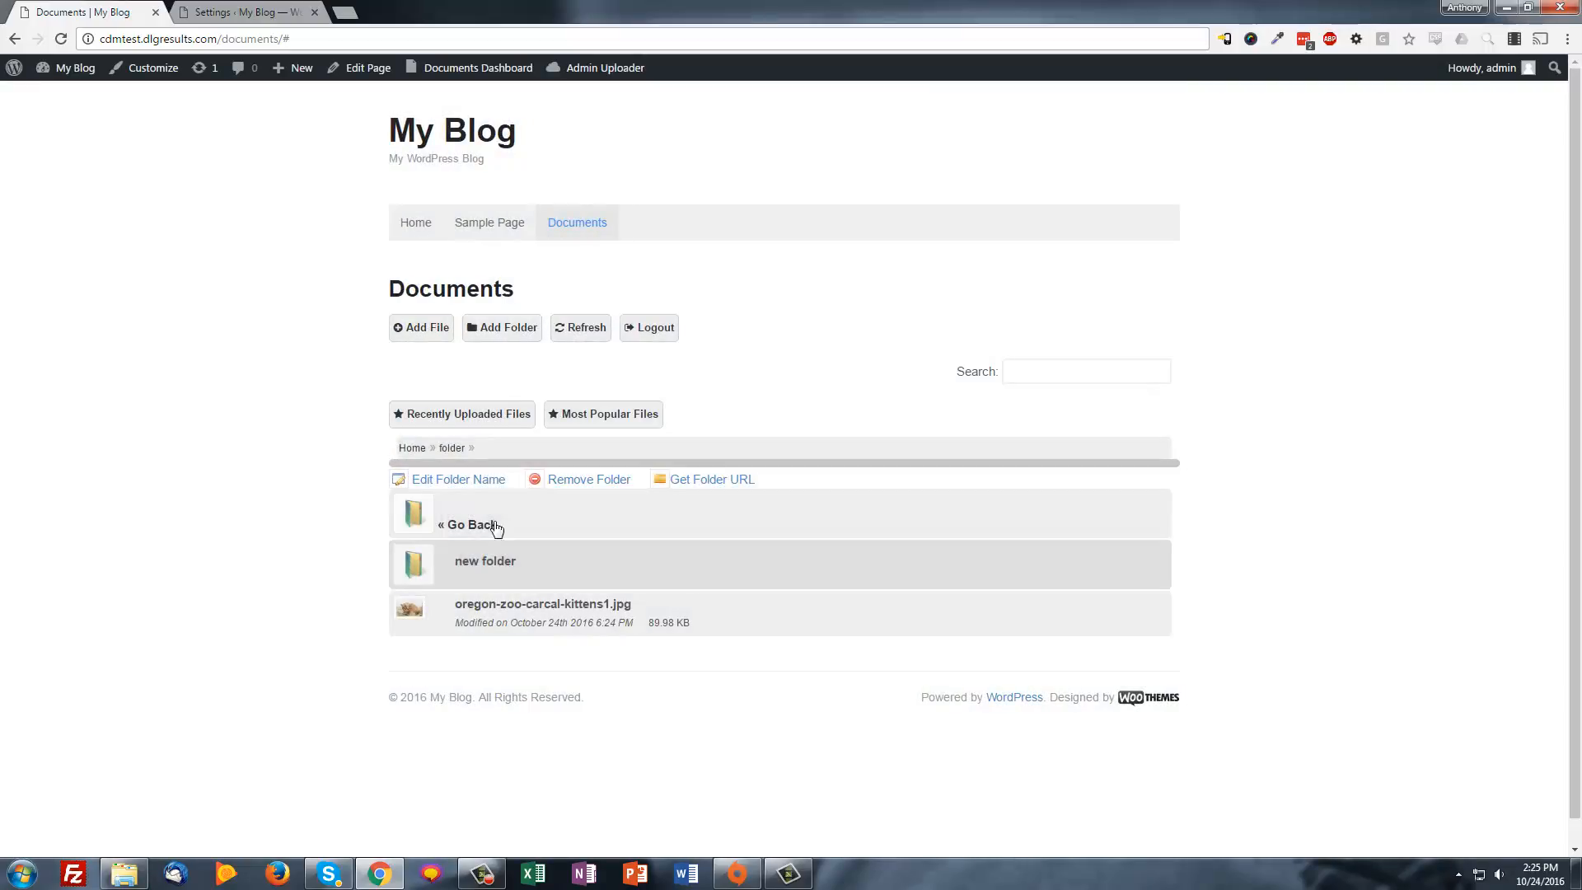
left_click(465, 568)
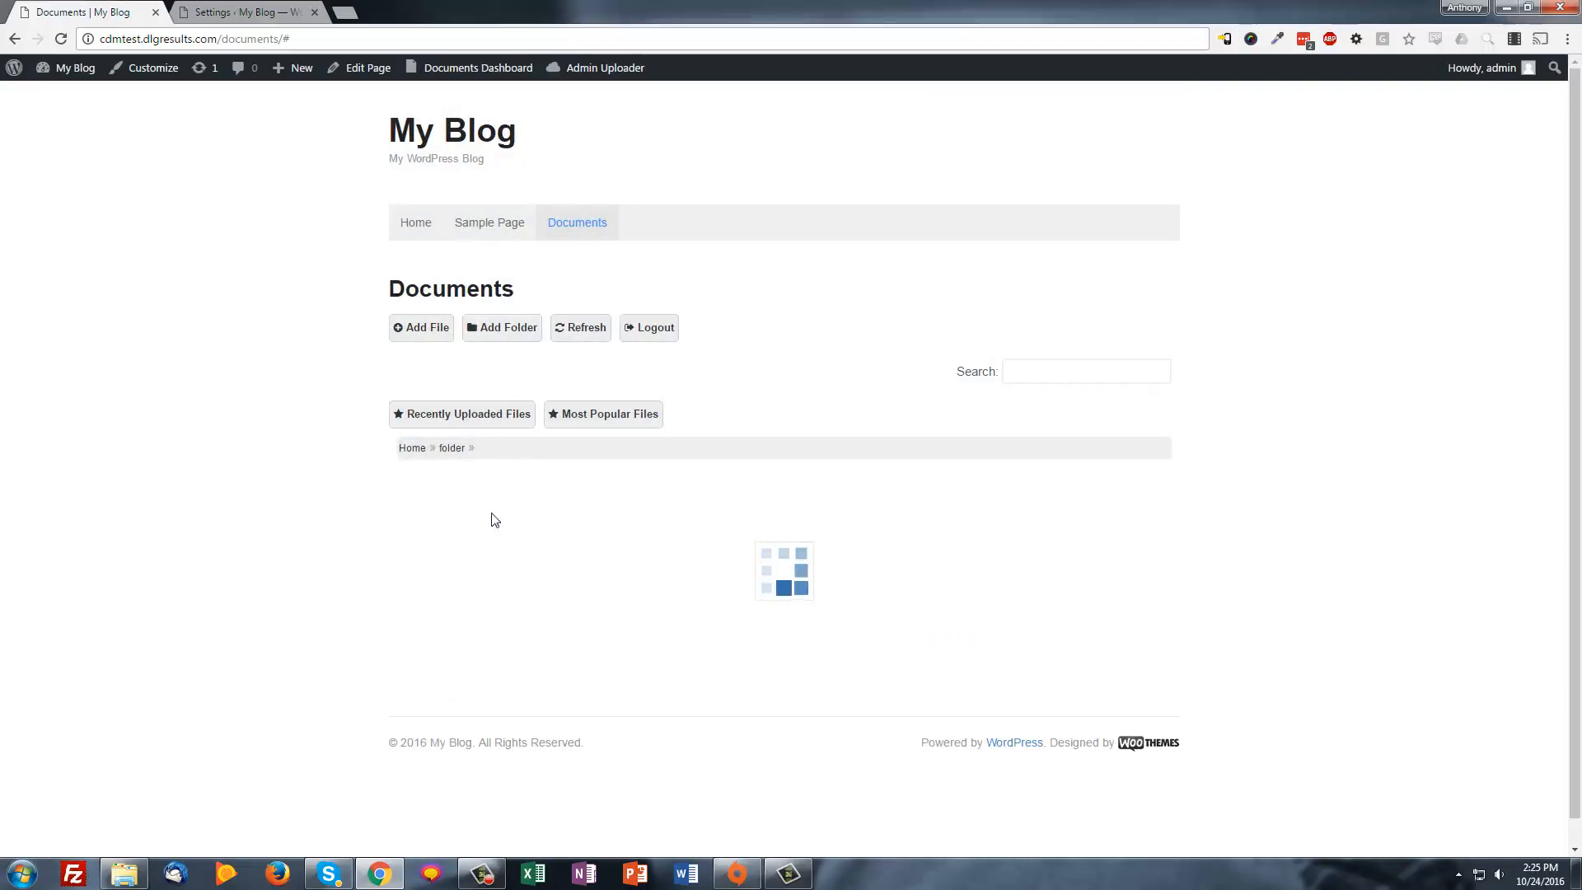
left_click(470, 527)
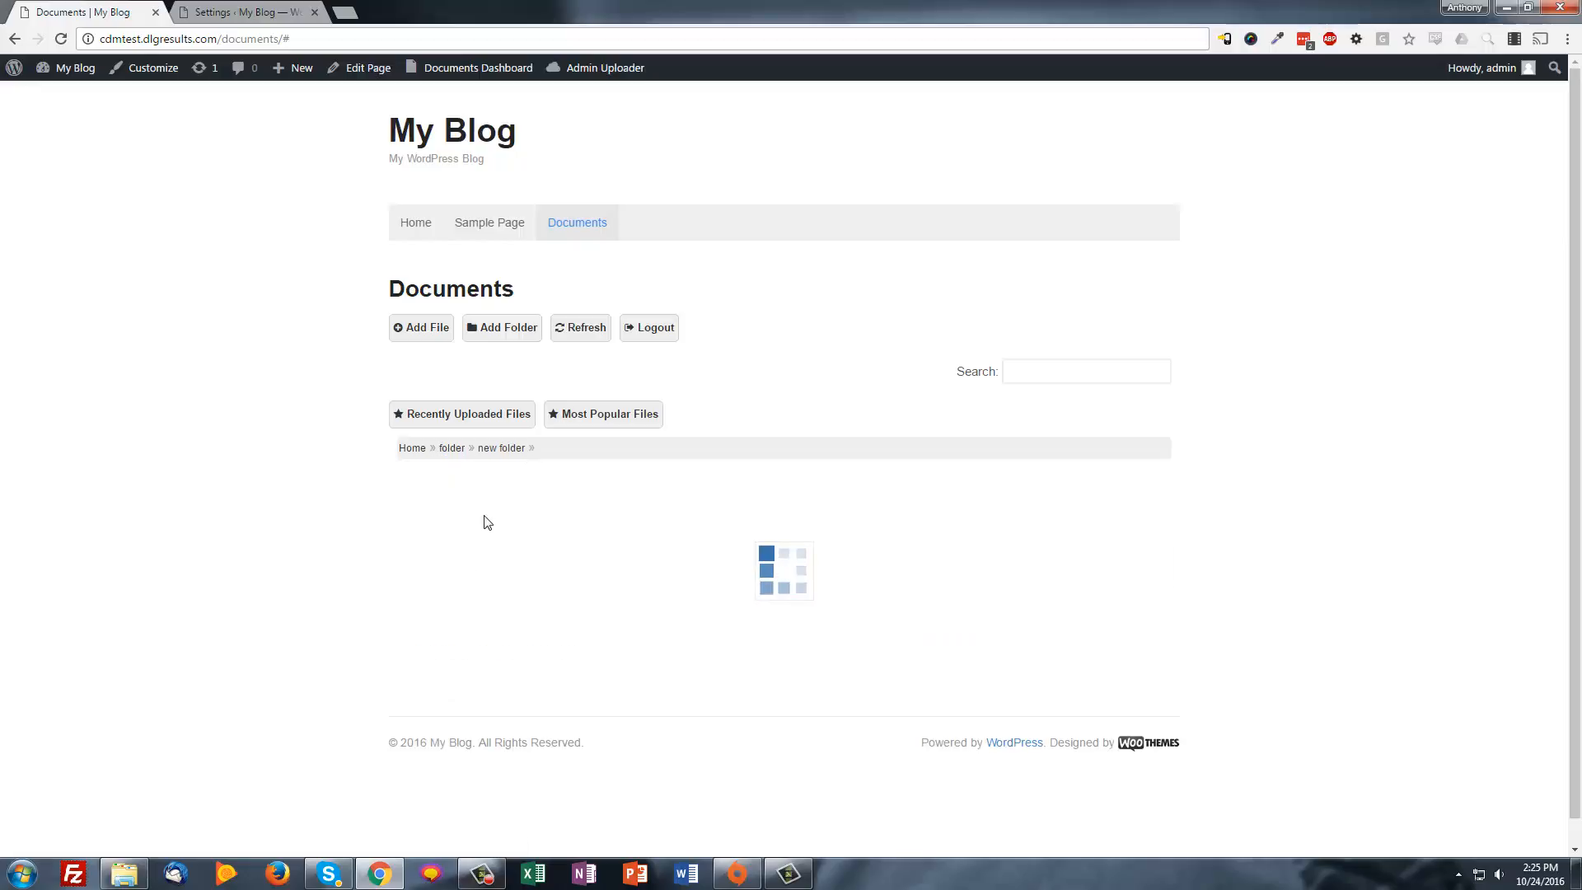
From Home, open the long-numbered photo's edit form, leaving its project at None
left_click(411, 452)
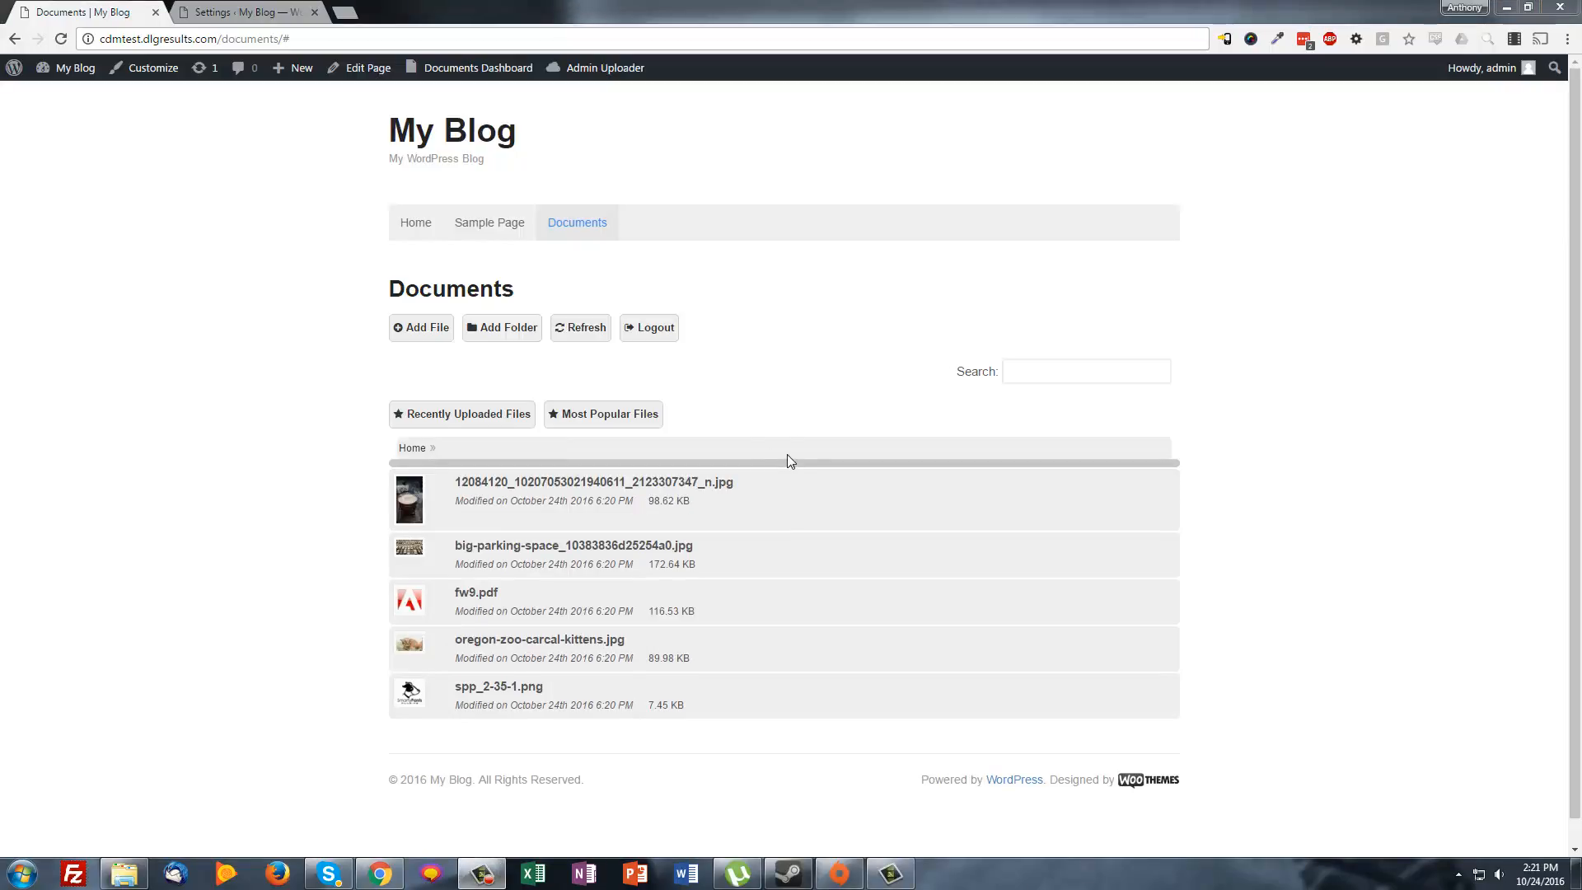
left_click(500, 483)
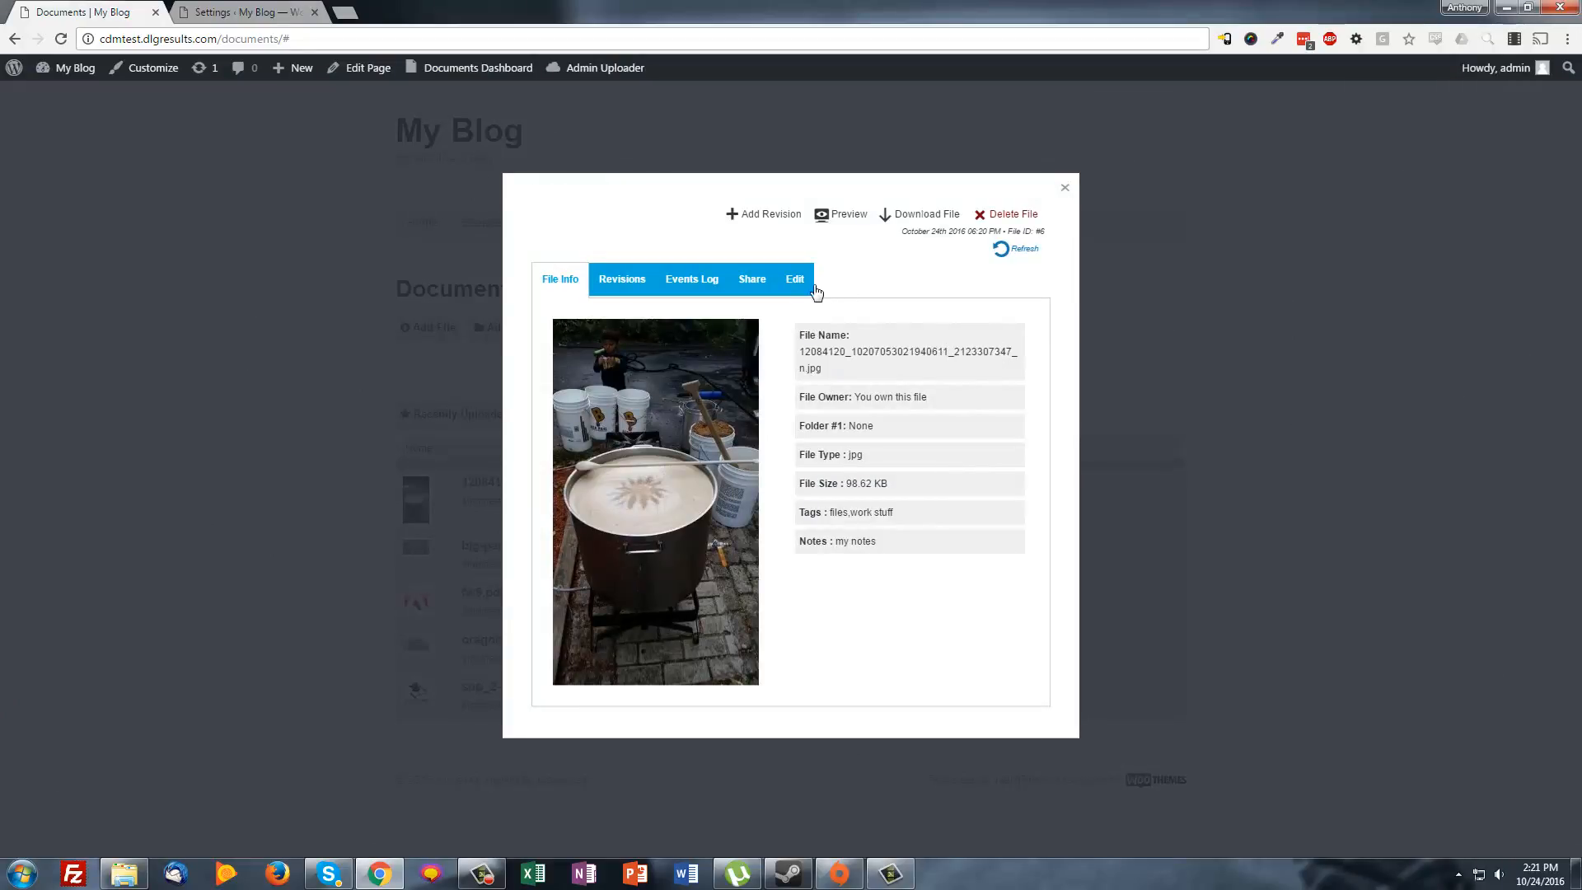
left_click(798, 284)
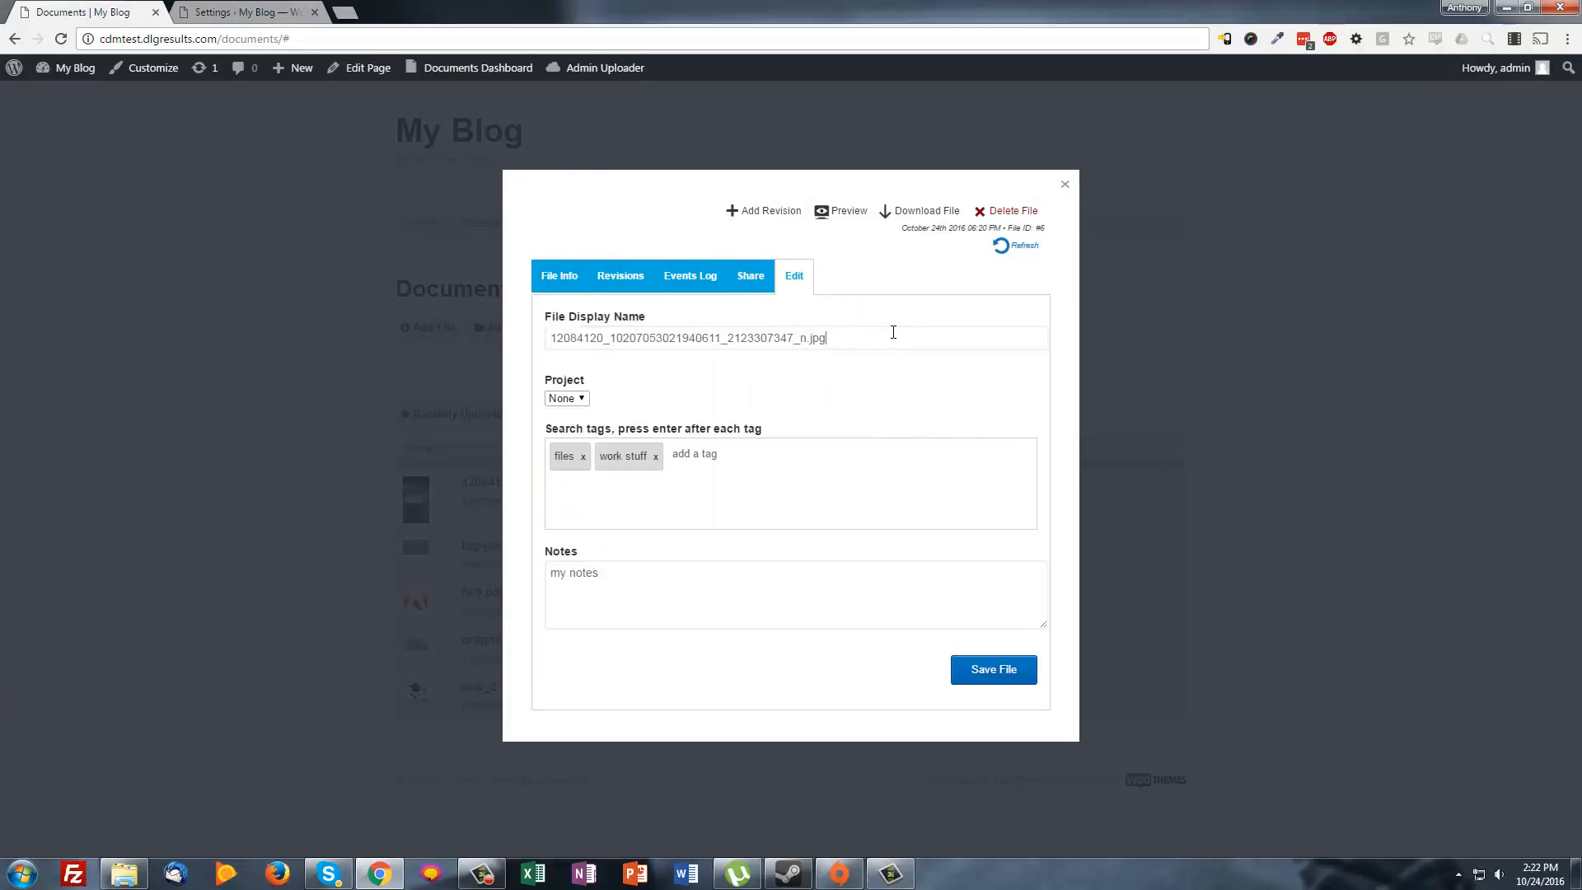
left_click_drag(893, 332, 684, 332)
left_click_drag(565, 338, 1002, 317)
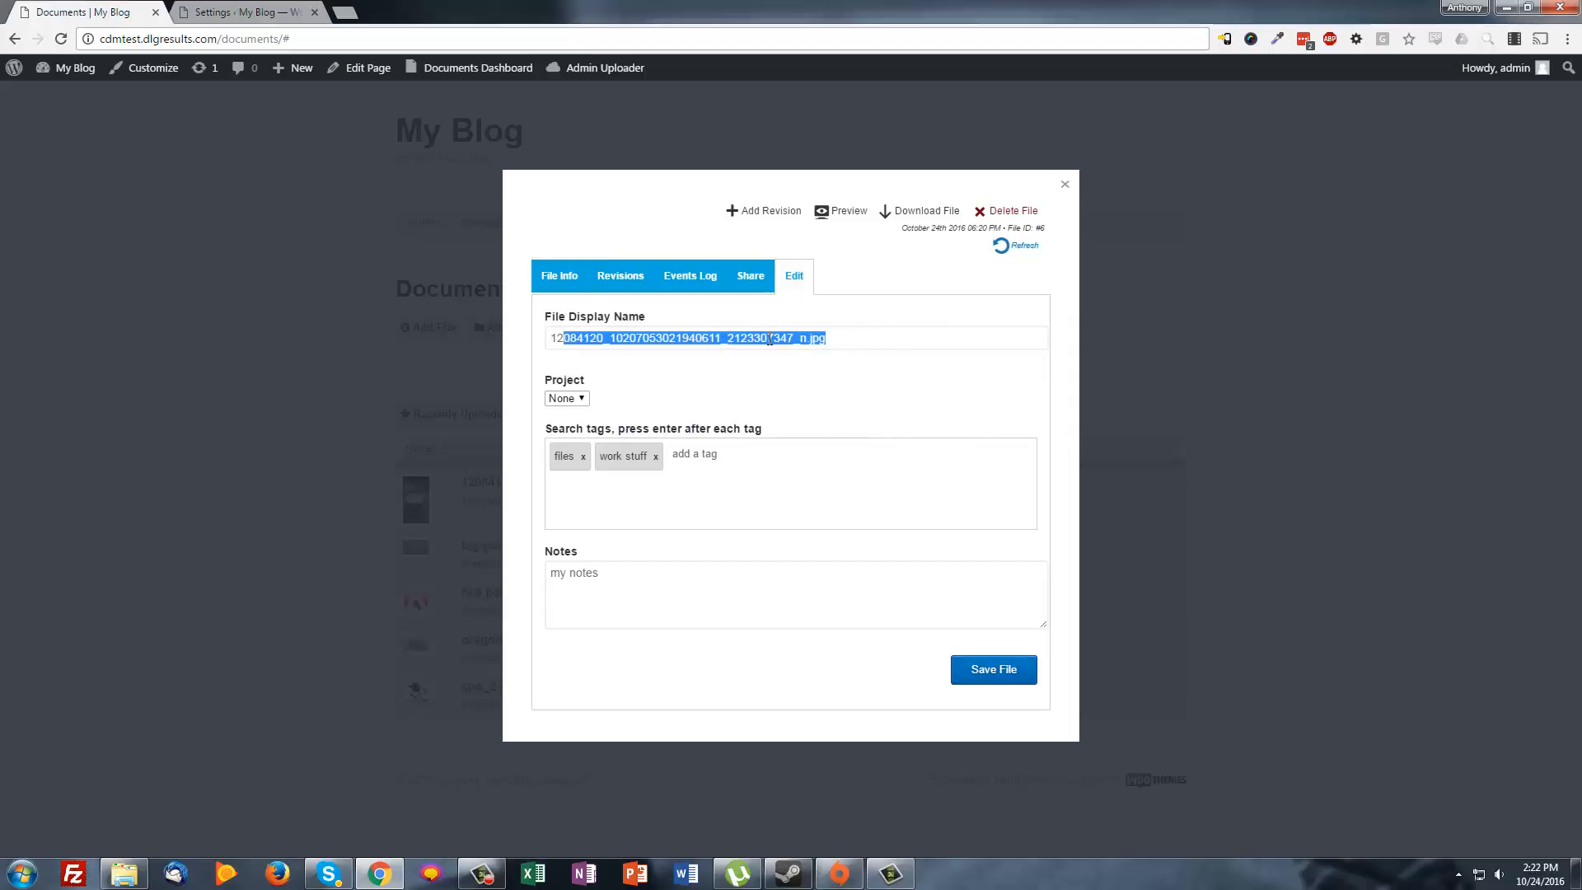
left_click(575, 401)
left_click(732, 381)
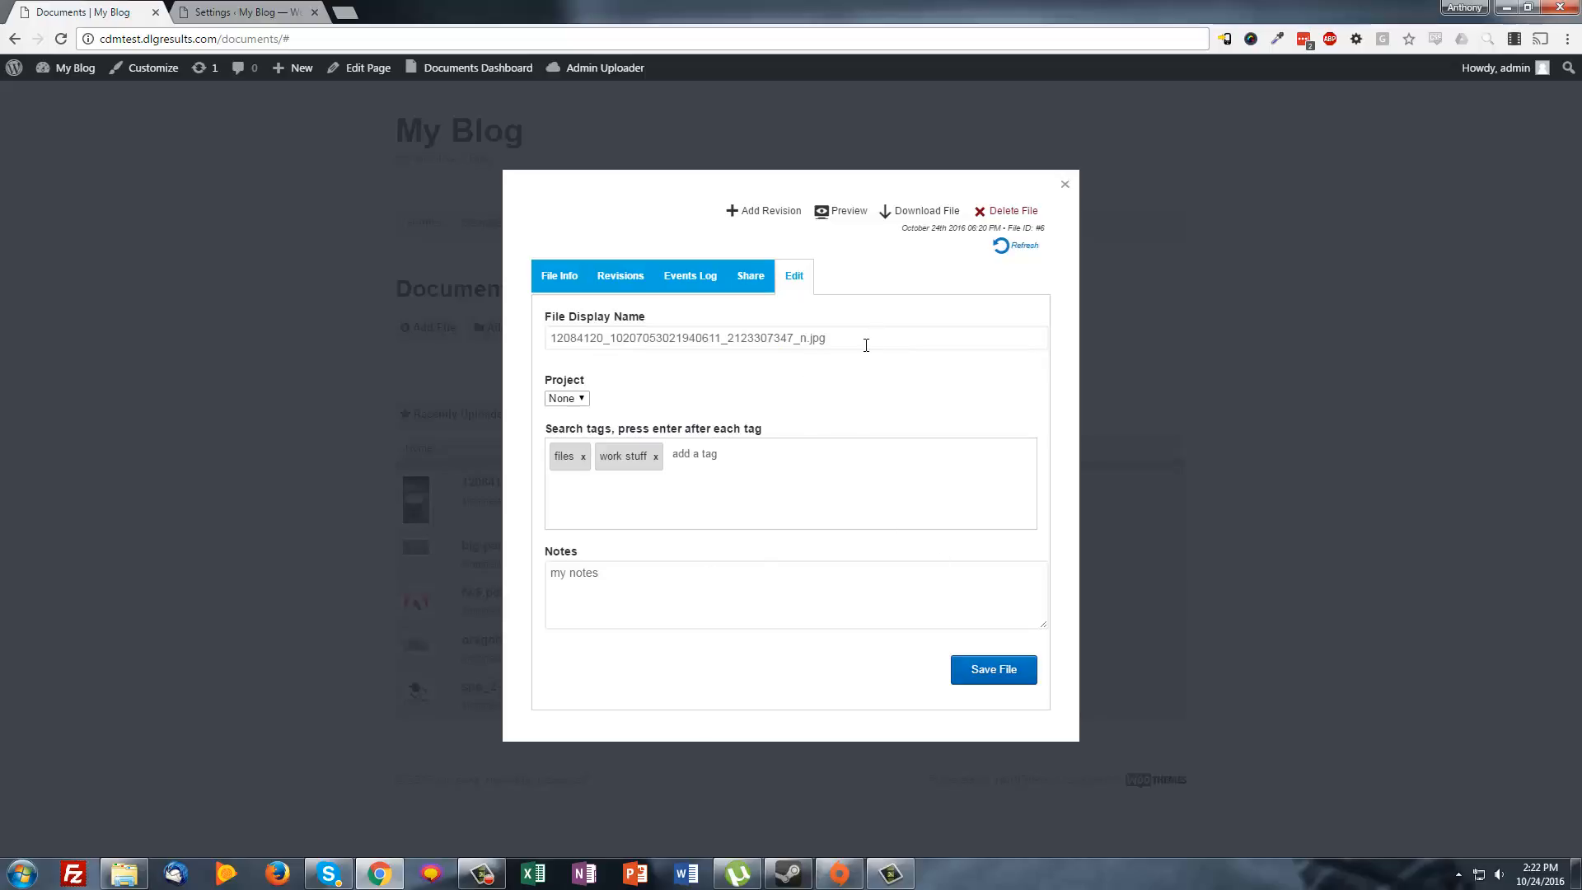
Change the display name to 'my file', save it, and view its Events Log
left_click_drag(870, 337, 246, 306)
type("my file")
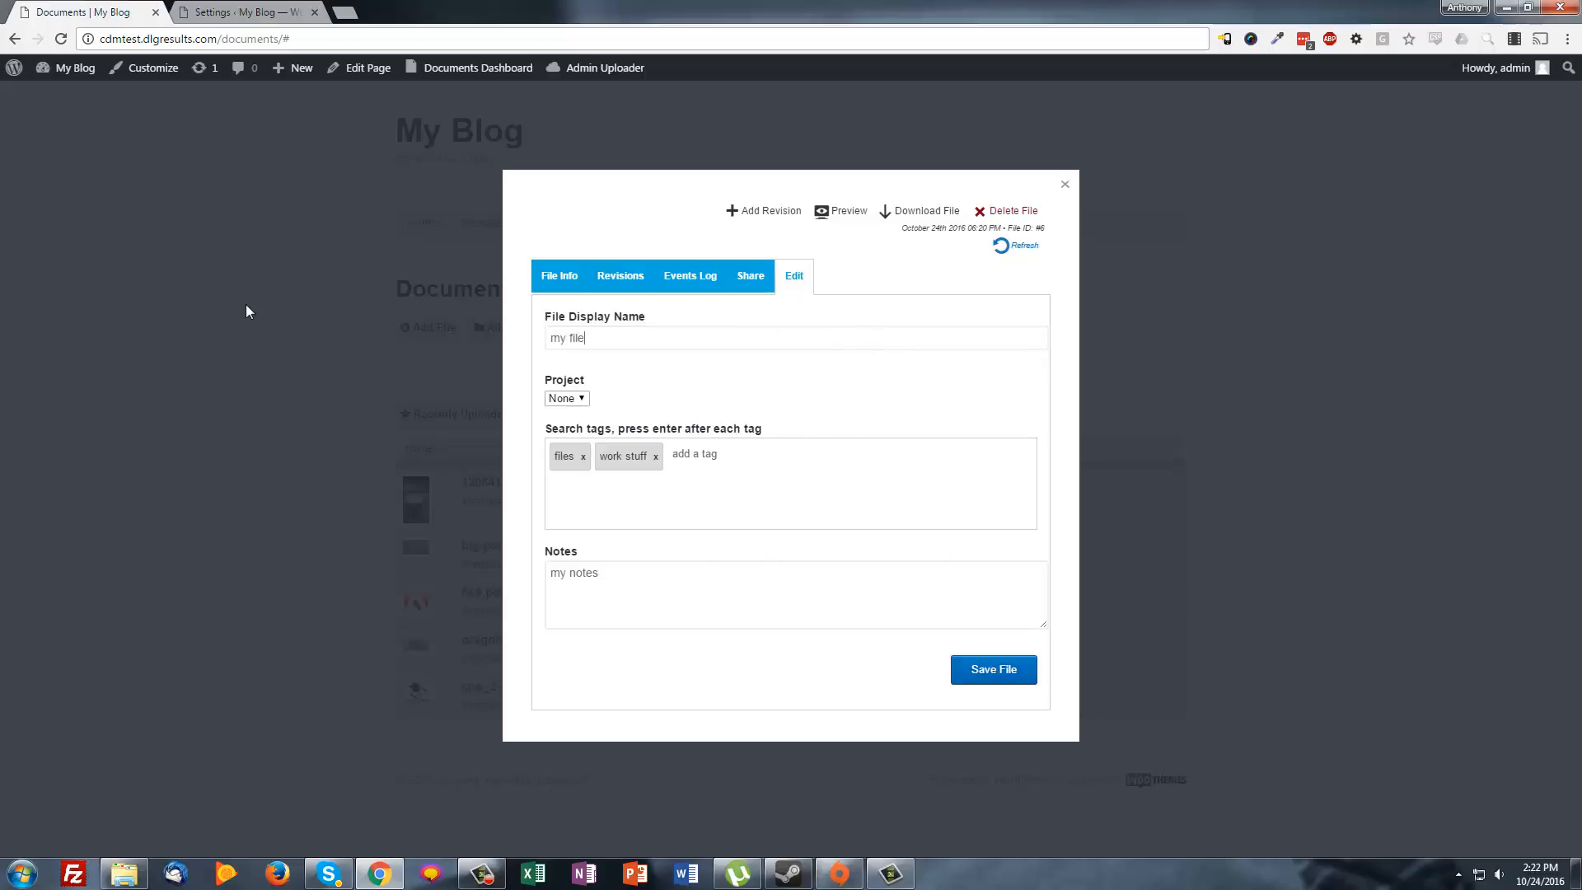
left_click(996, 666)
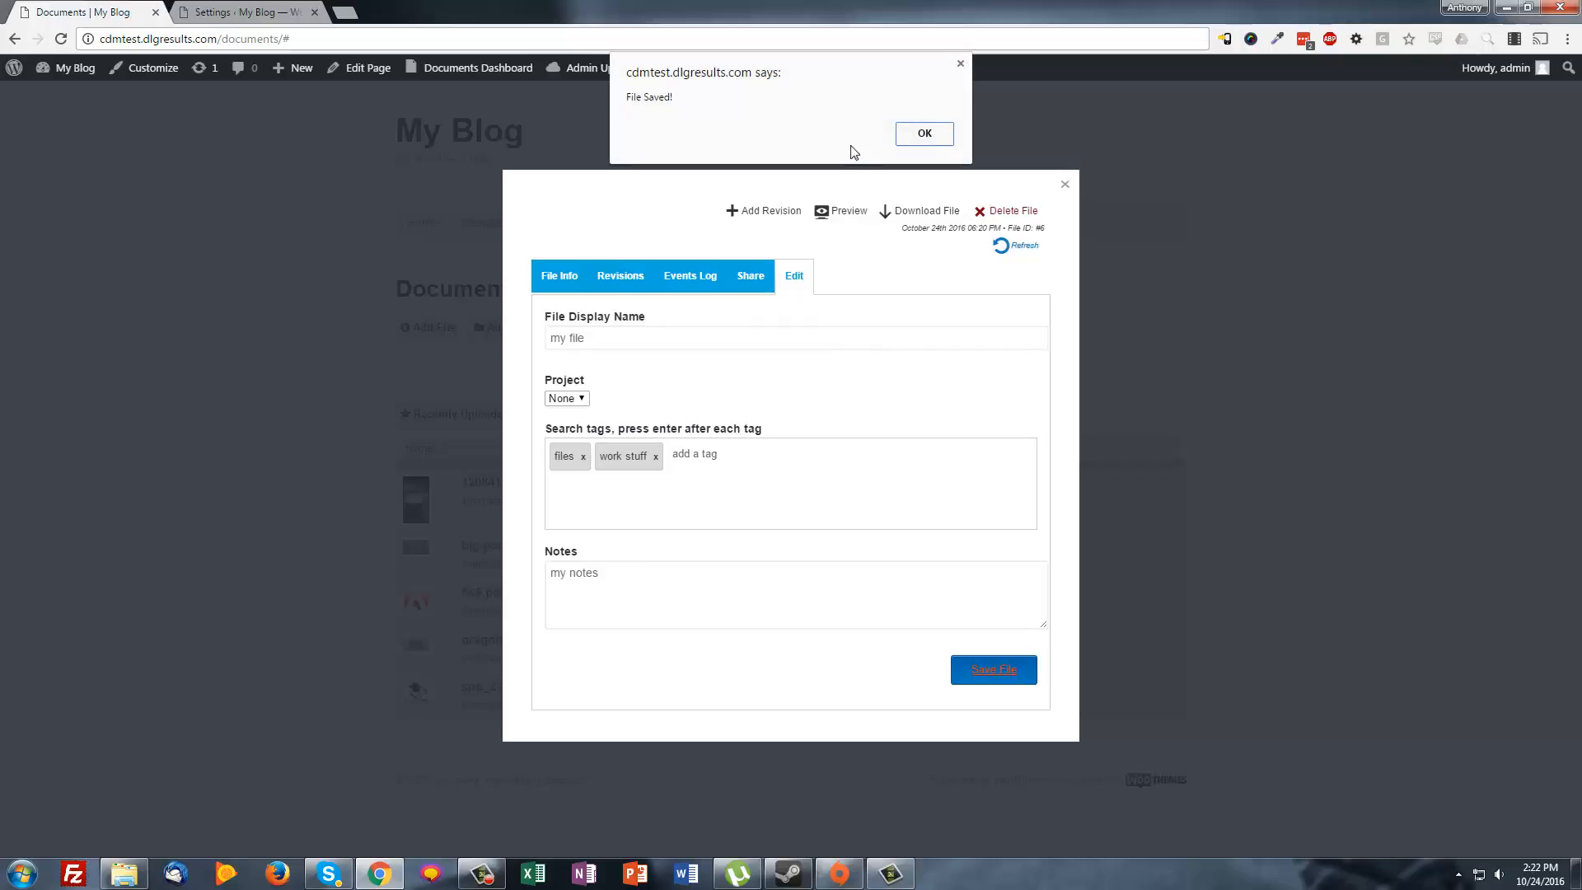
left_click(924, 134)
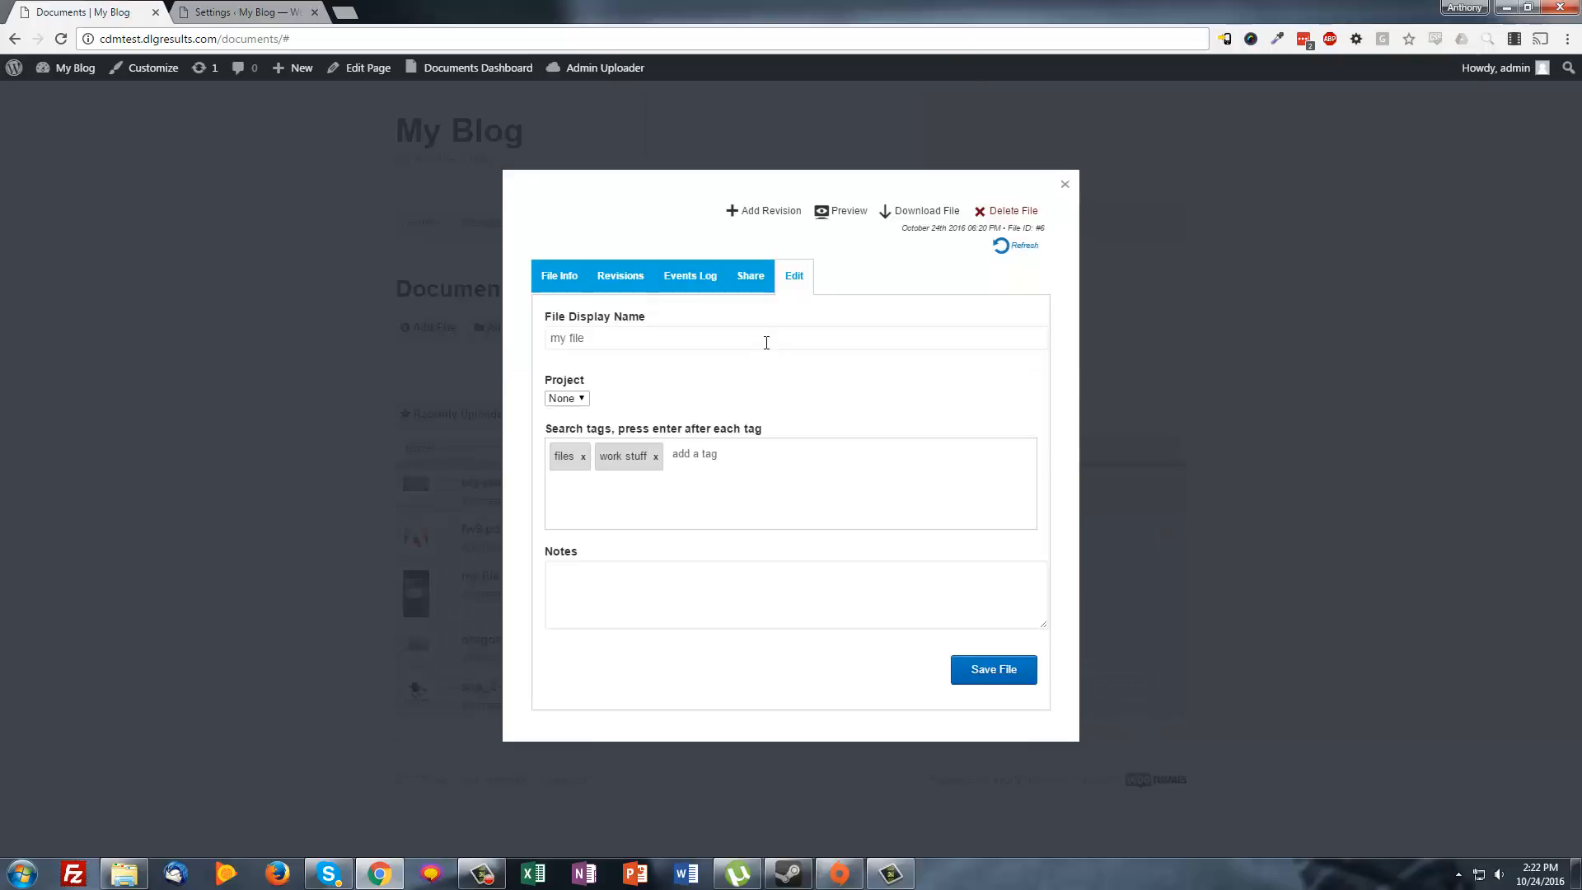
left_click(697, 282)
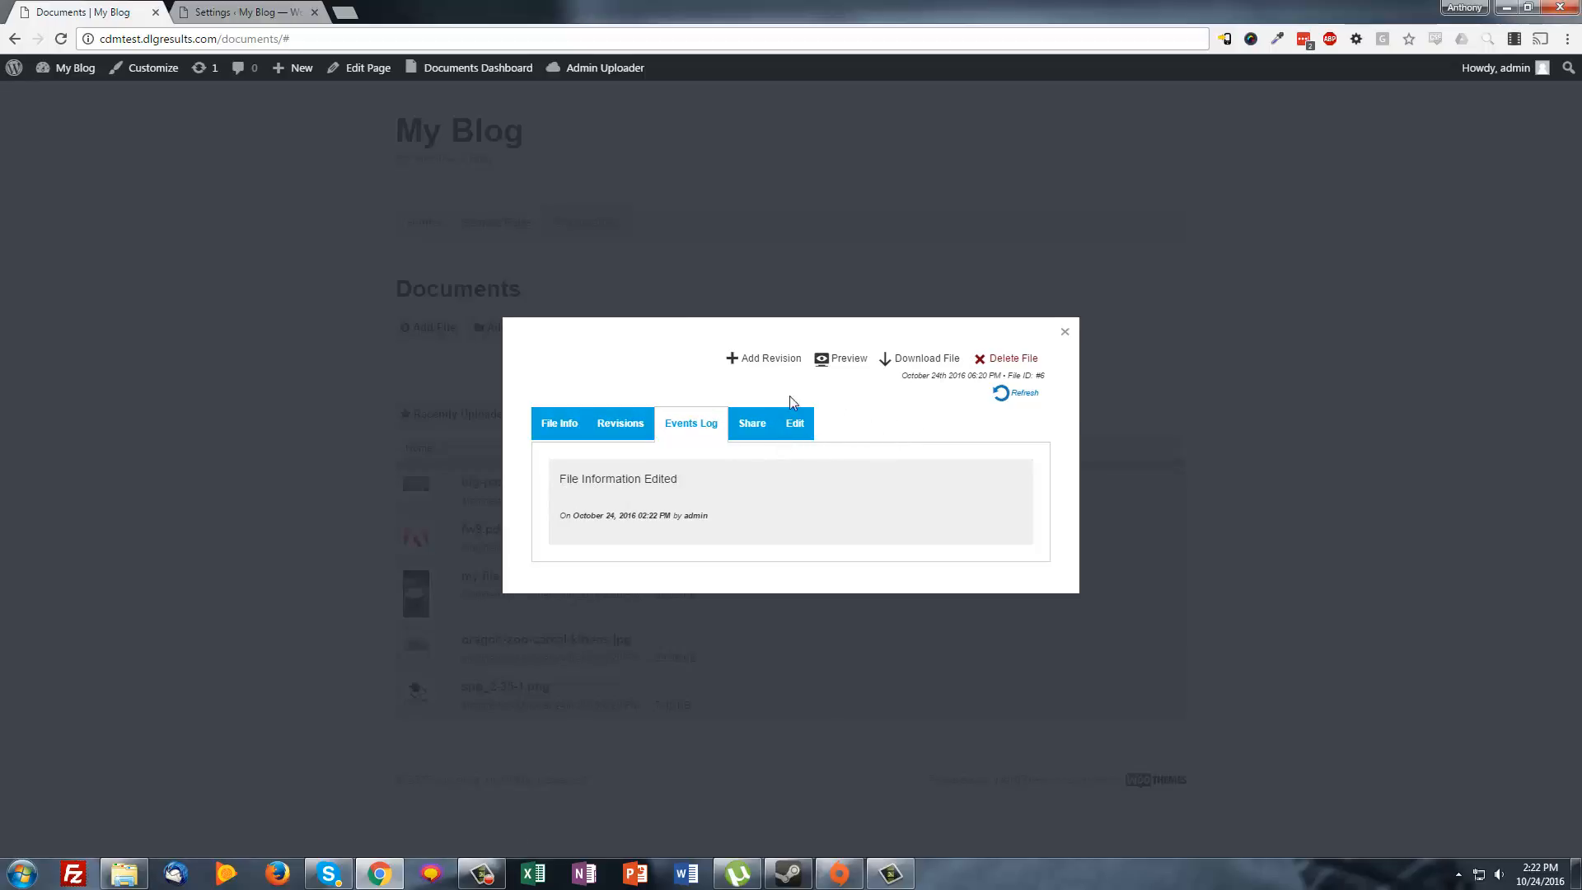
Browse my file's revisions, events log and File Info image preview
left_click(619, 432)
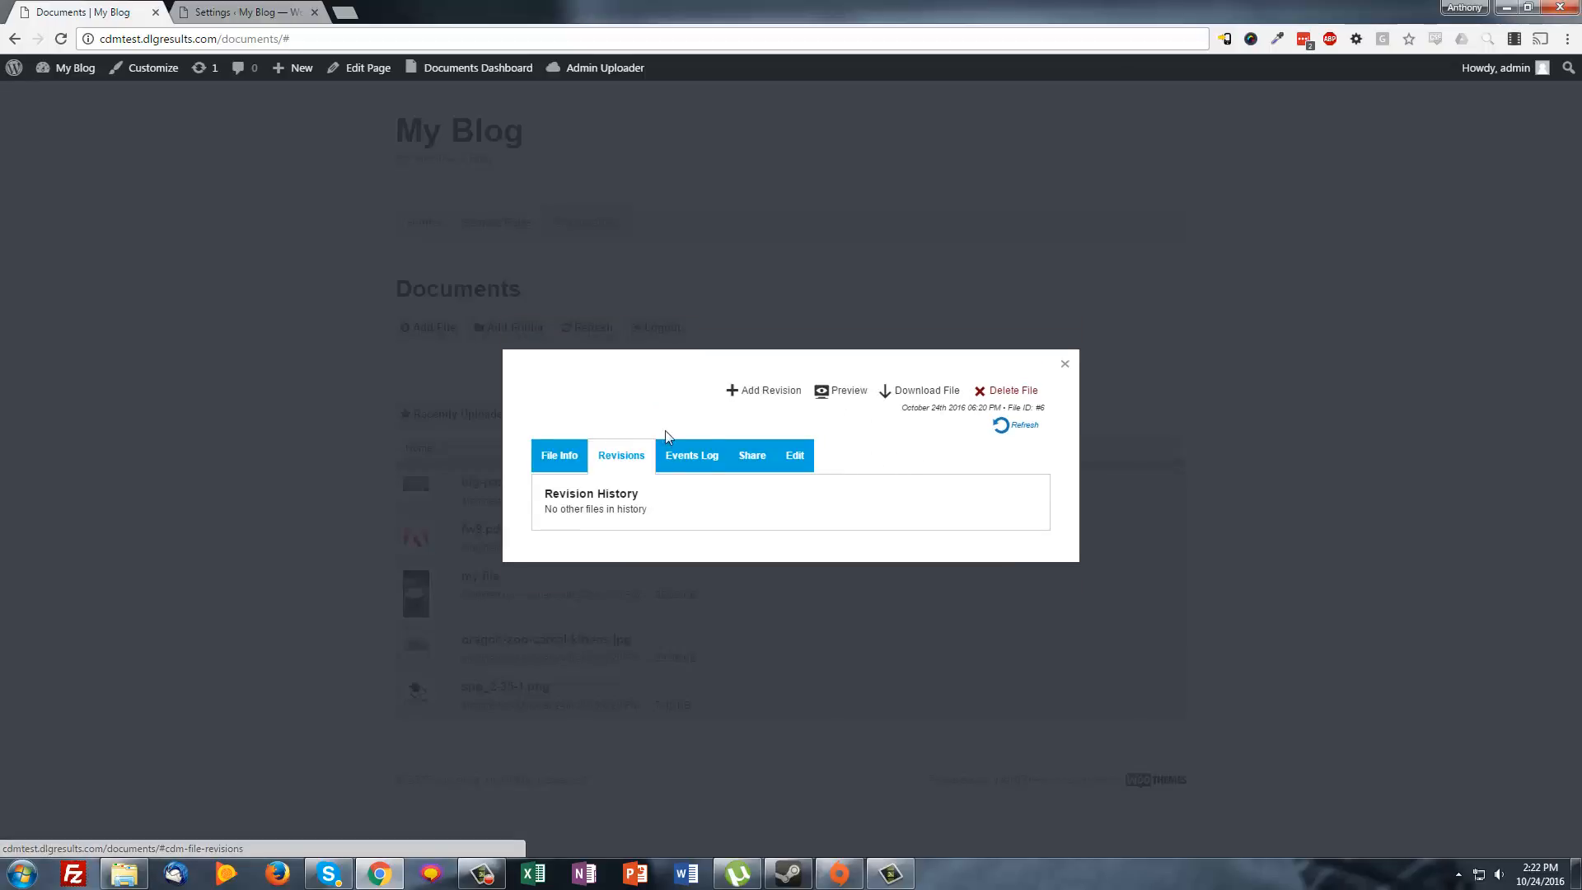
left_click(689, 454)
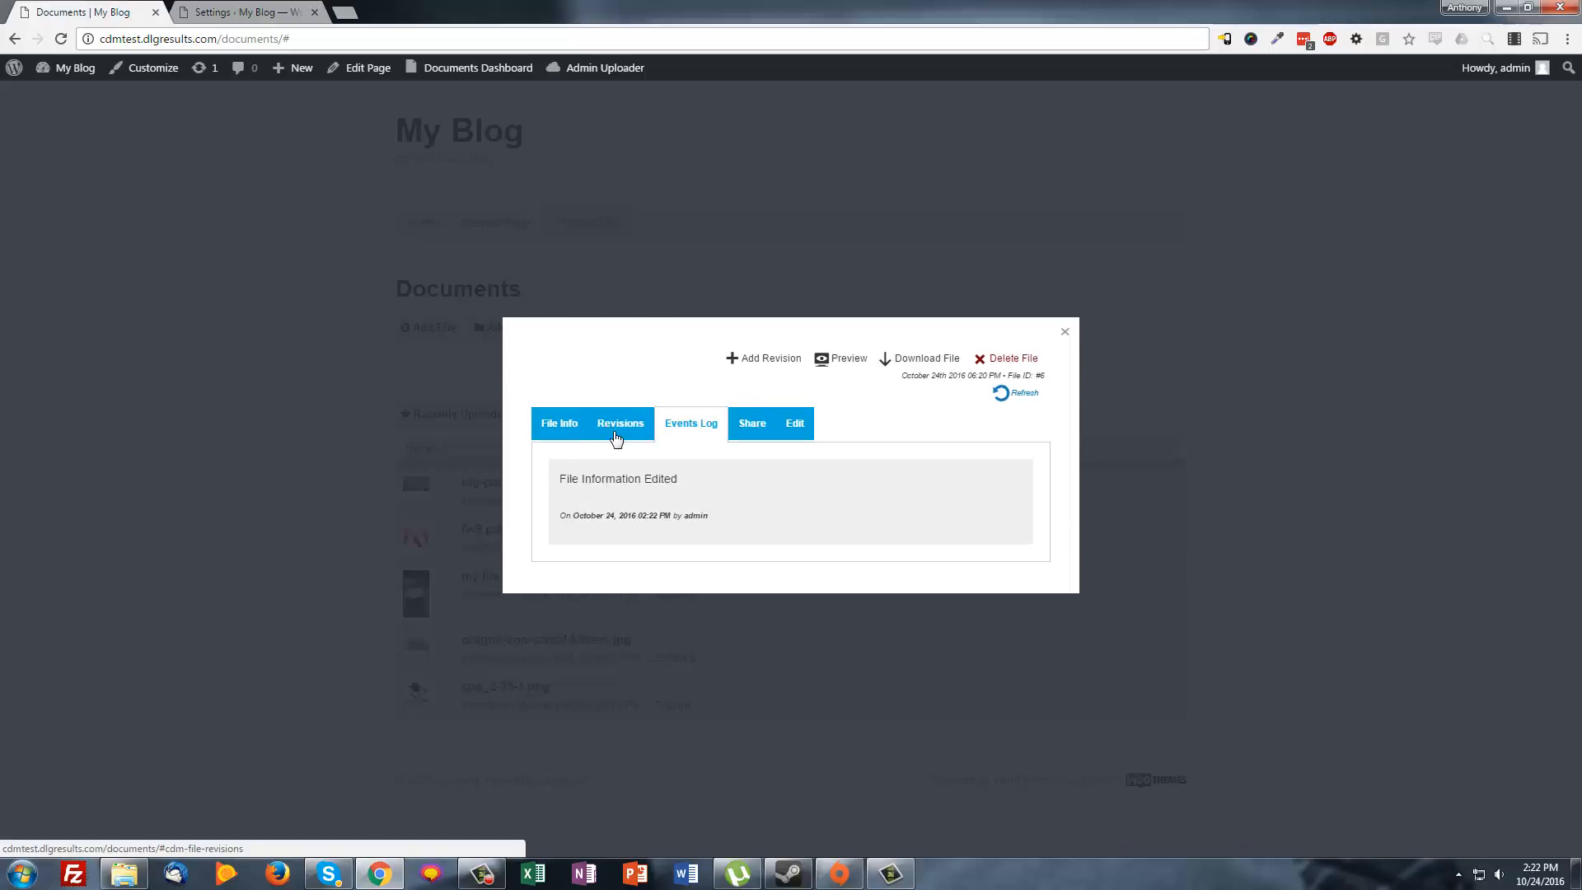
left_click(613, 435)
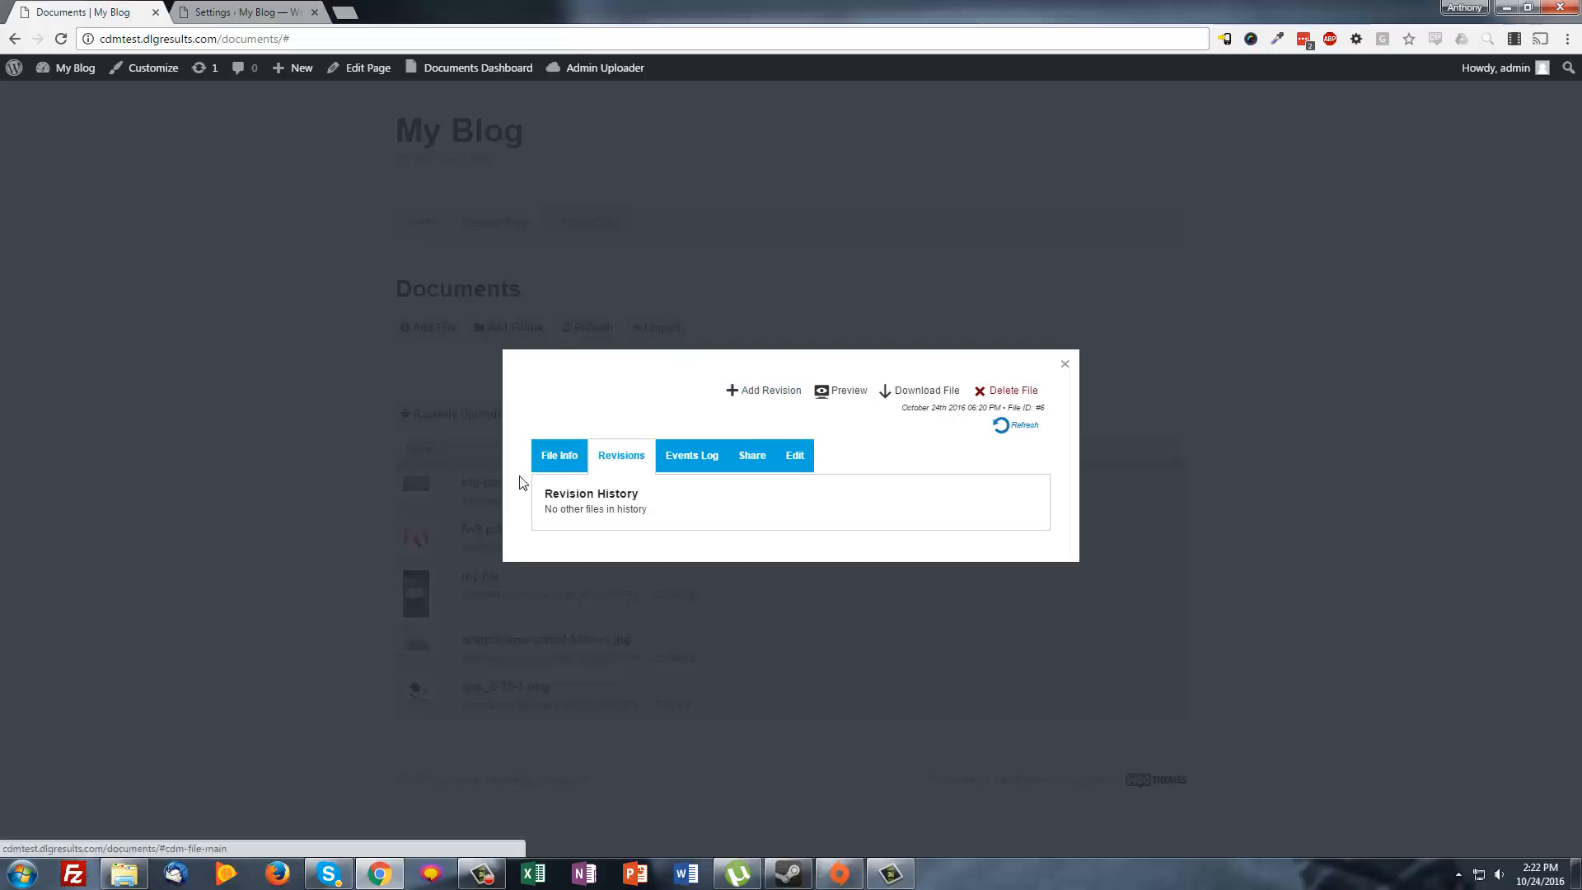
left_click(552, 454)
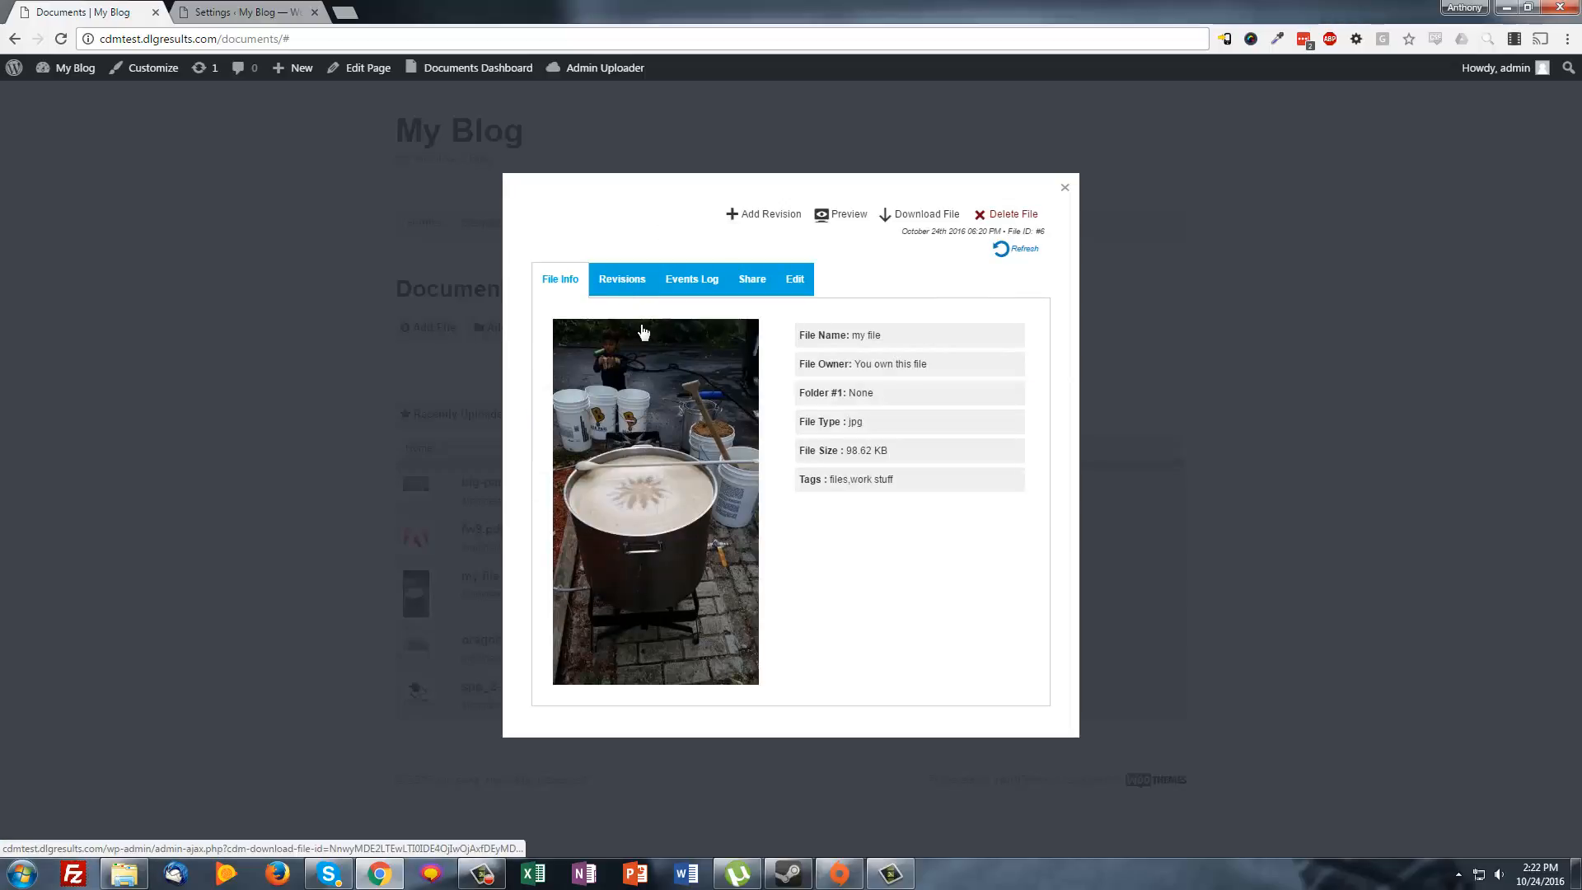
Cancel Add Revision, check the empty revision history and Edit fields, then close the file
left_click(745, 215)
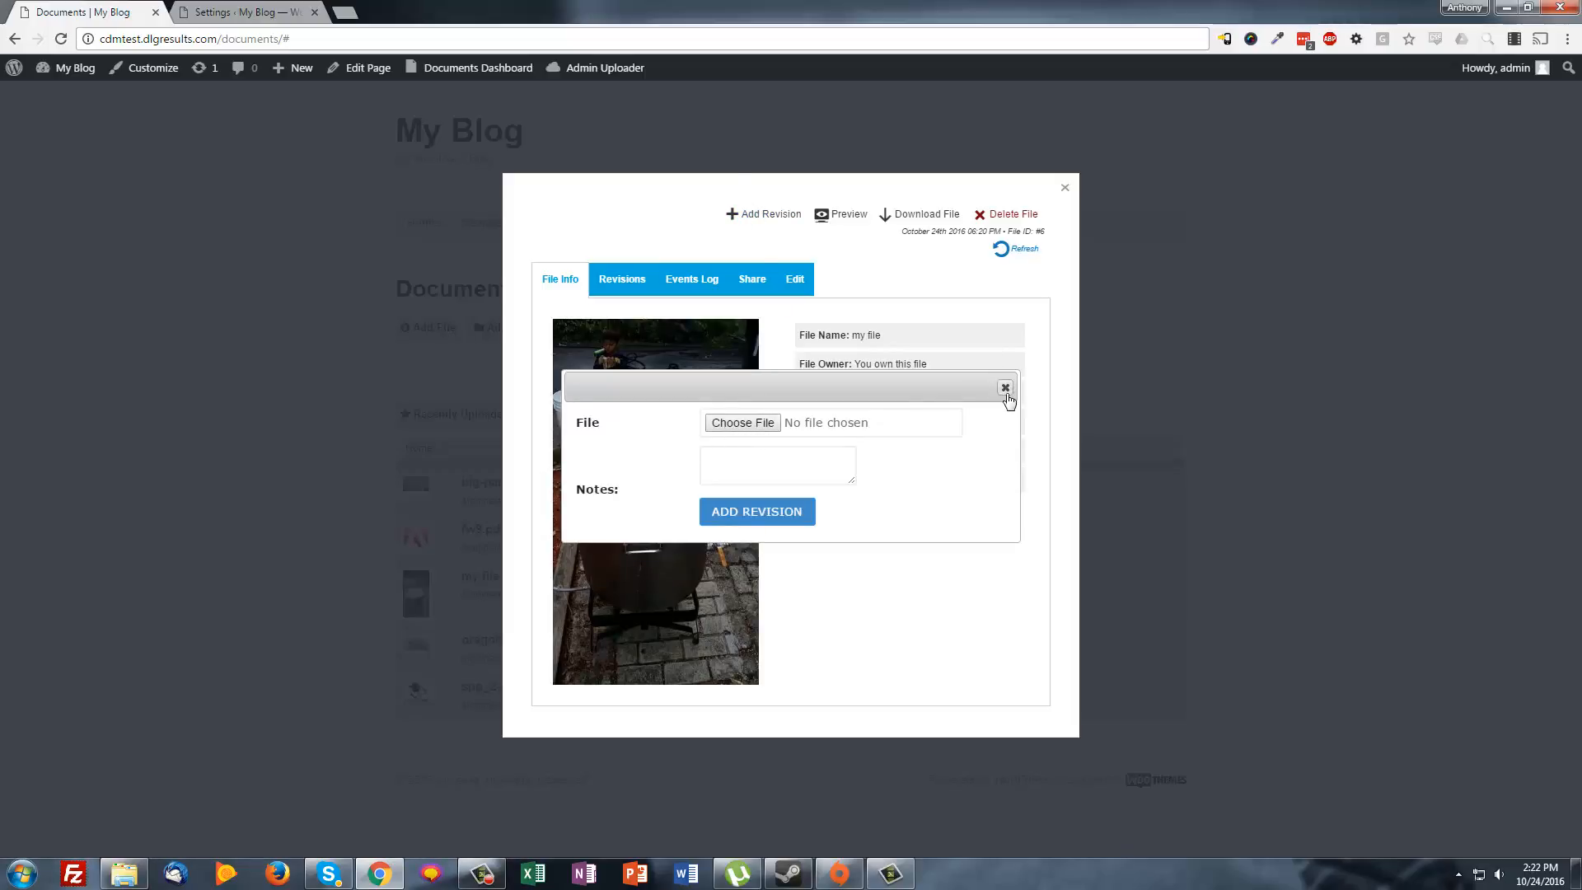
left_click(1005, 387)
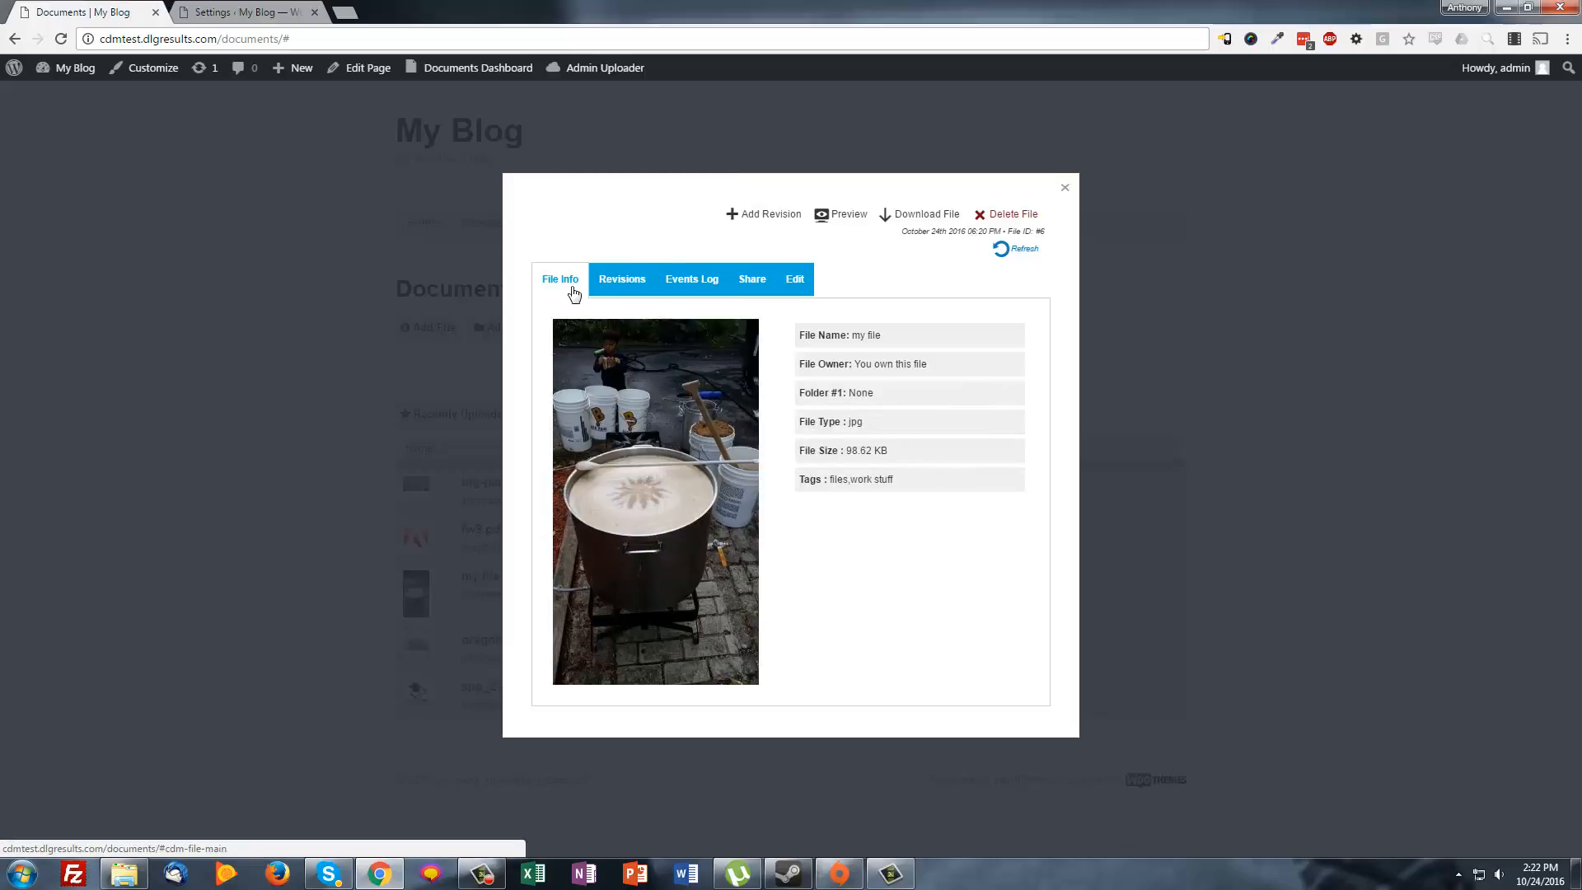
left_click(619, 277)
left_click_drag(519, 498, 646, 515)
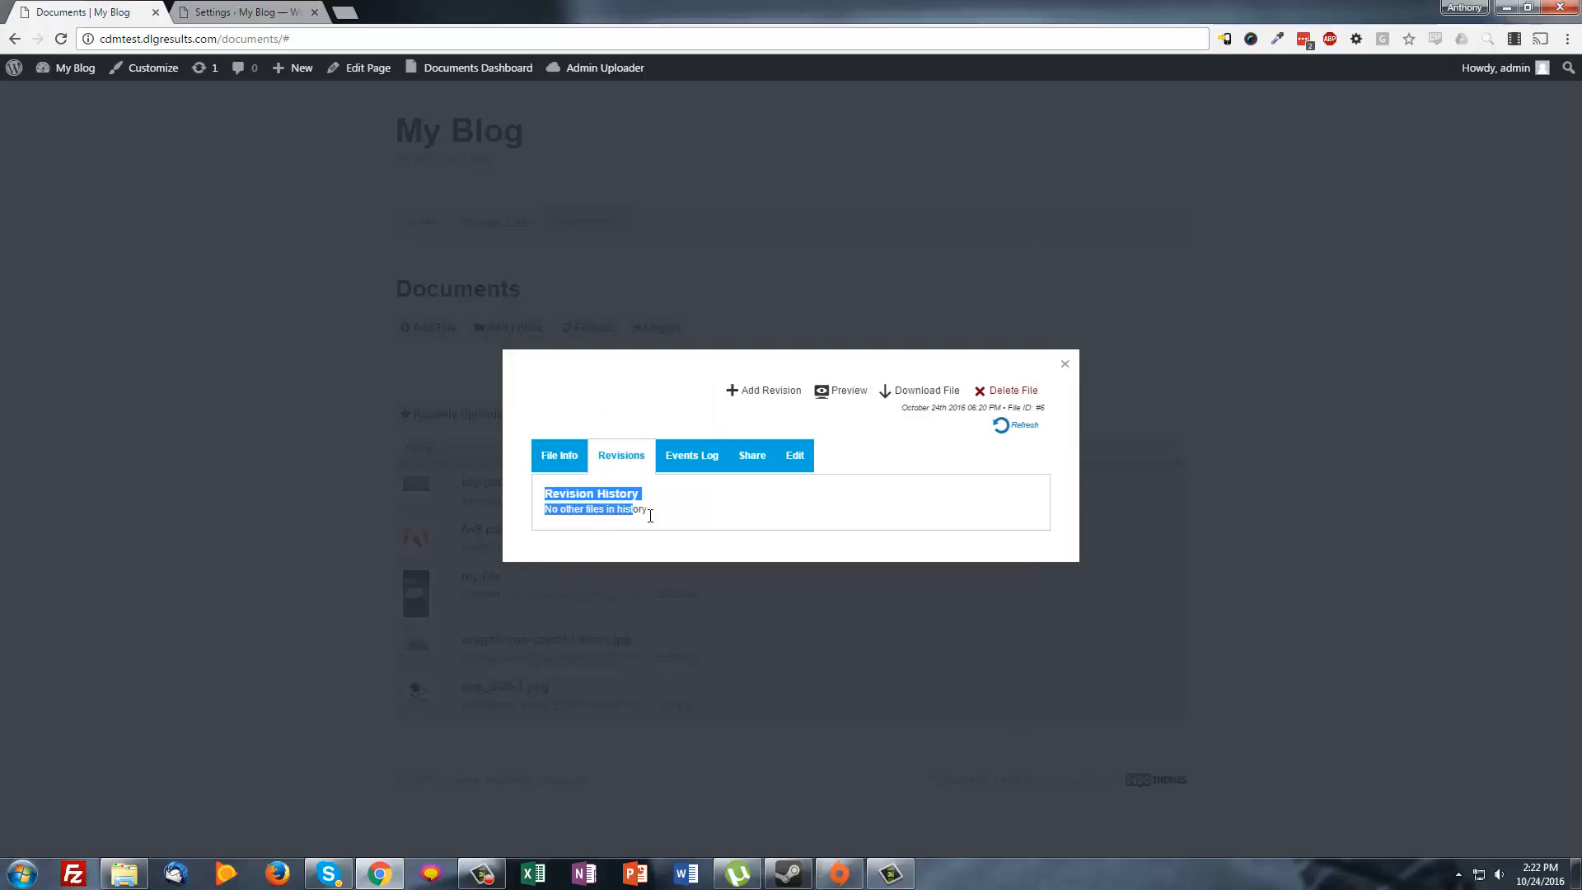
left_click(713, 519)
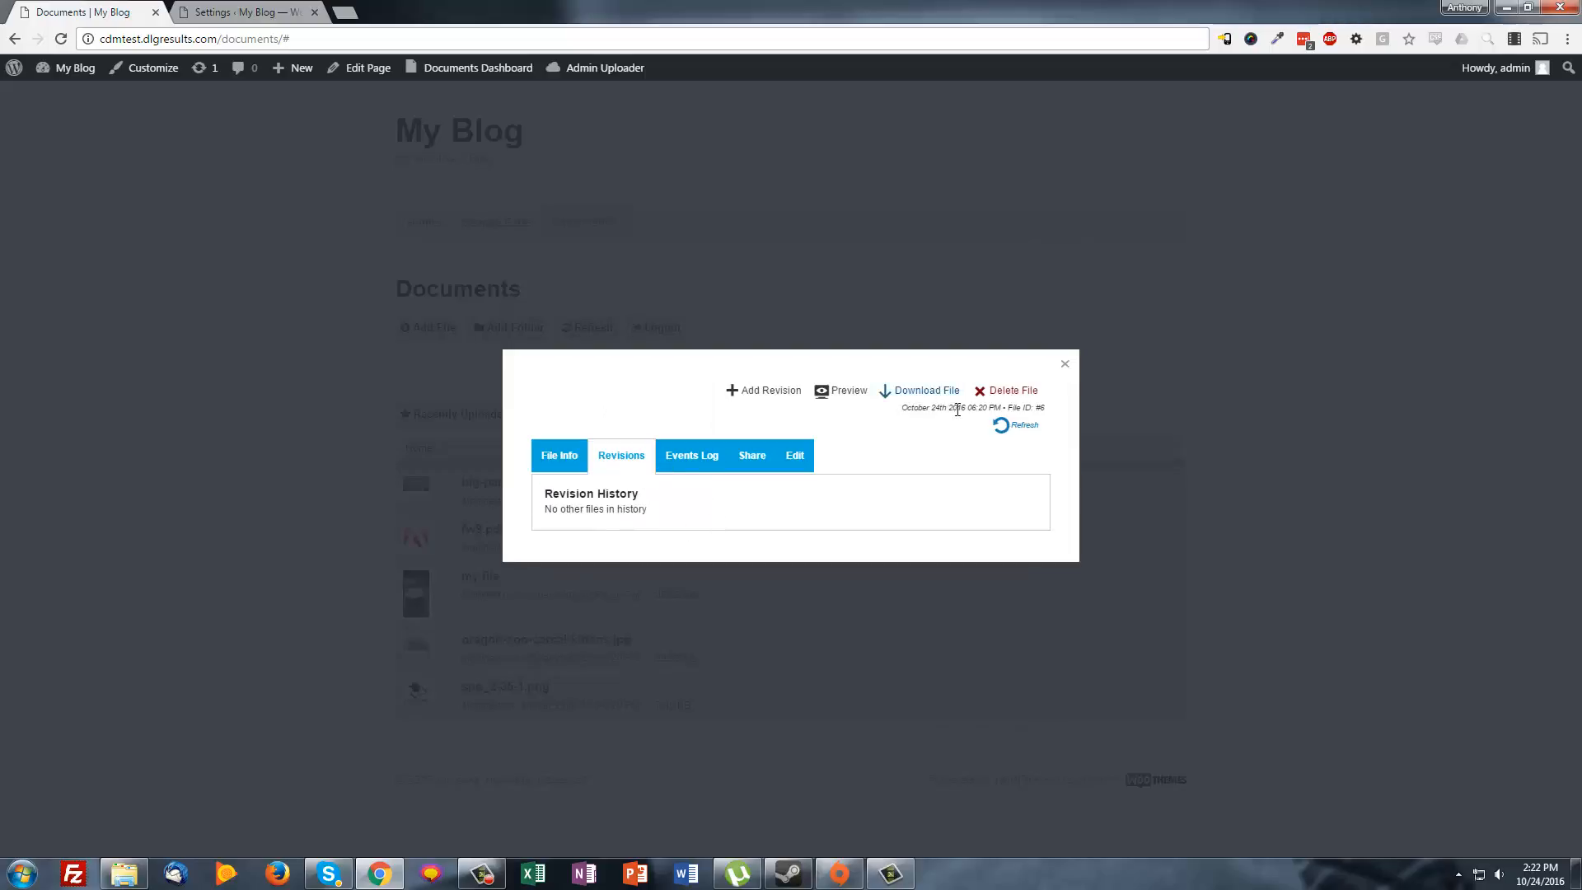
left_click(788, 455)
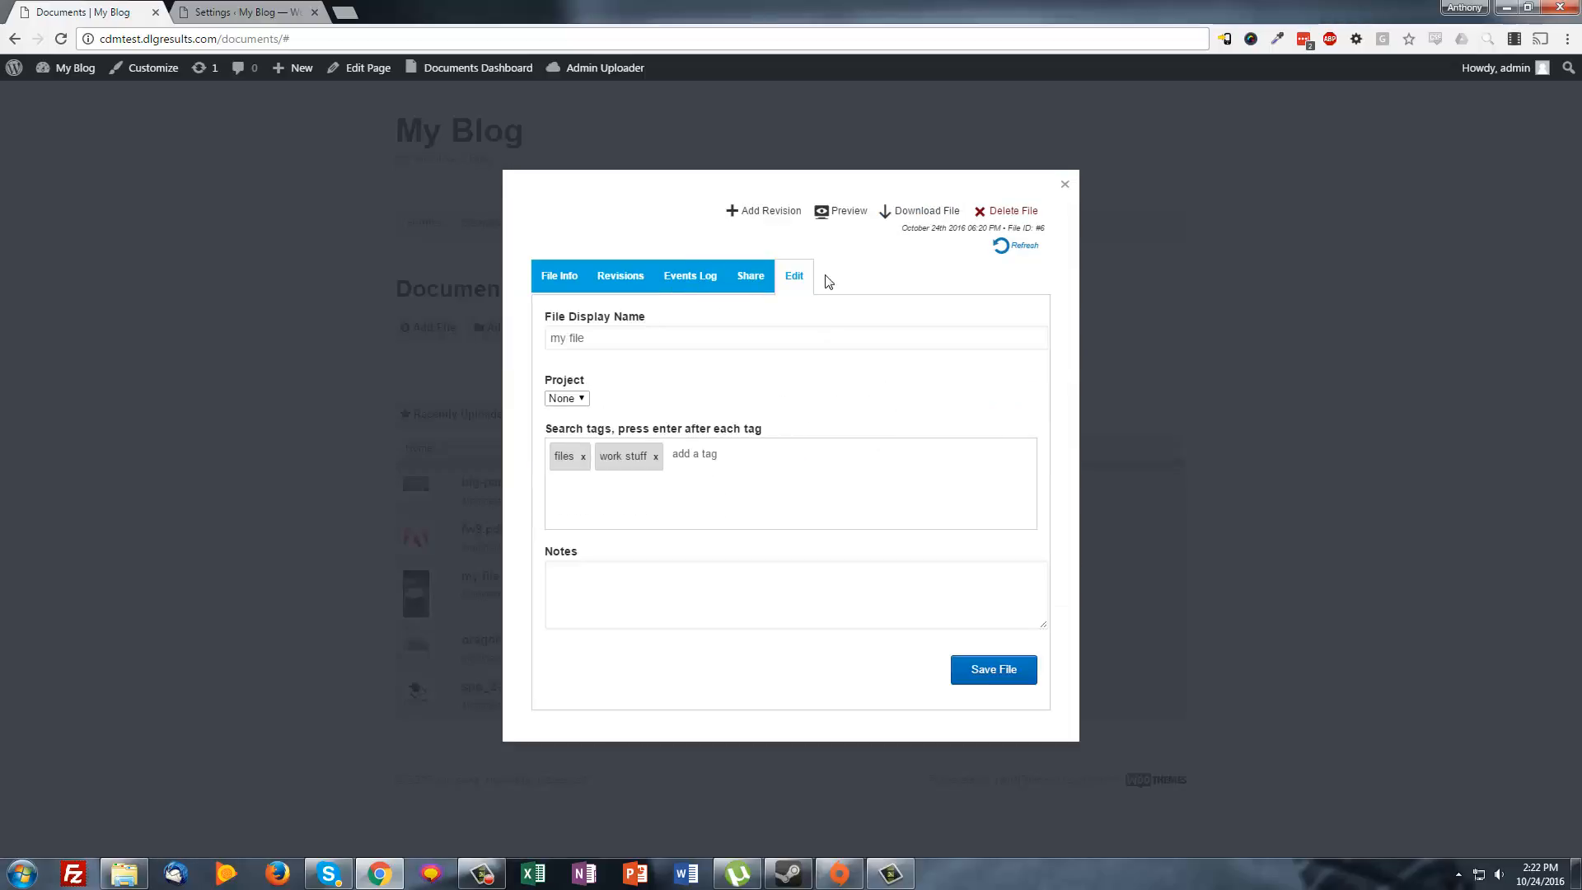
left_click(1064, 184)
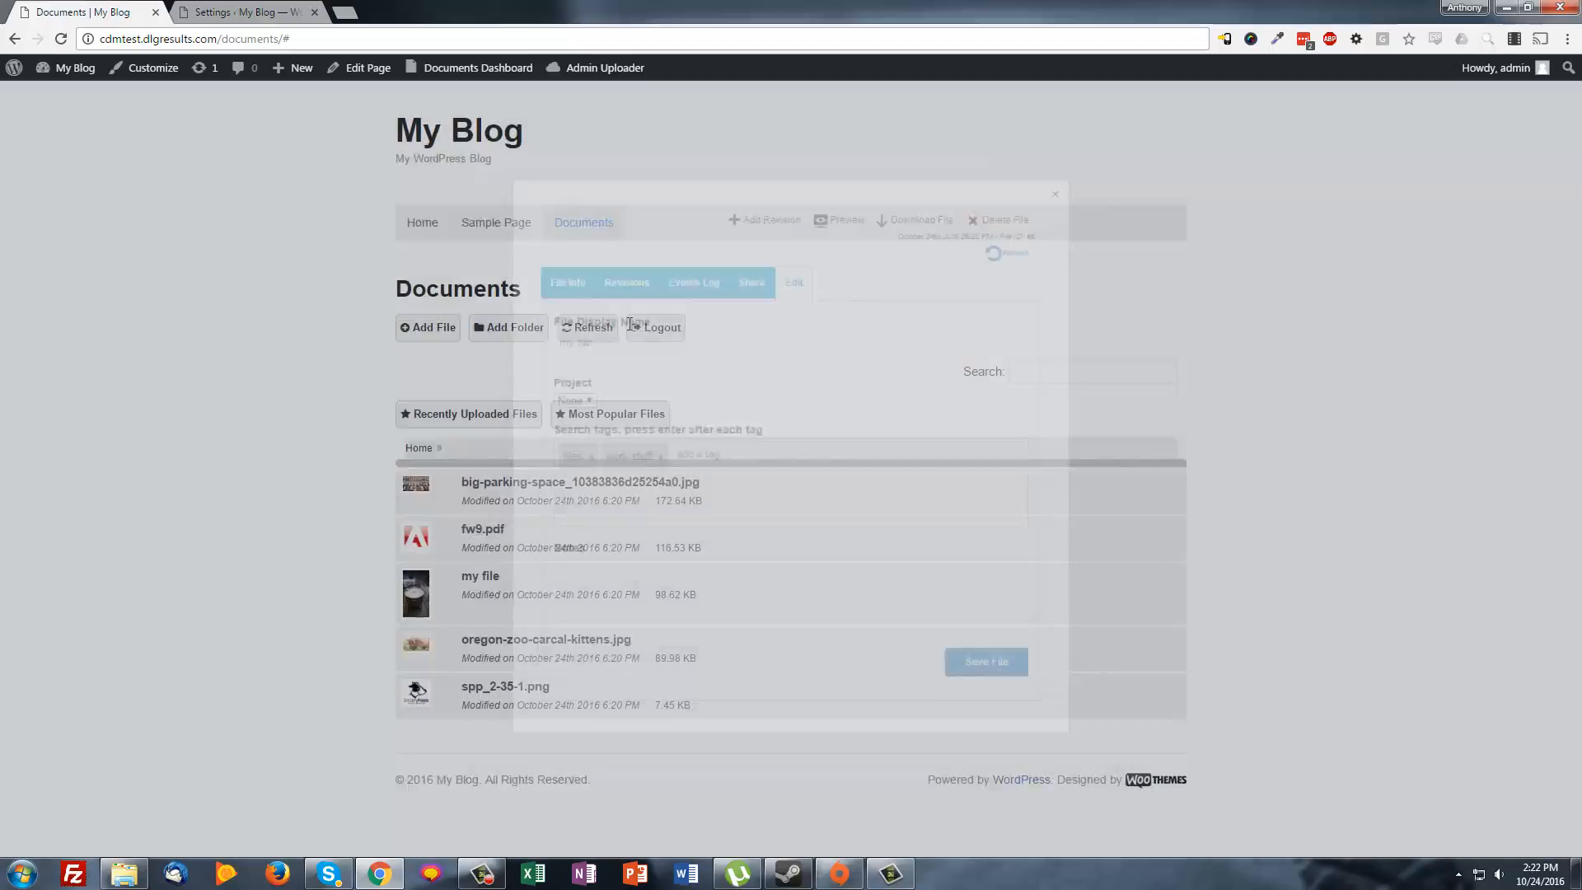
Preview fw9.pdf, scroll through the W-9 form, and close the preview
left_click(496, 529)
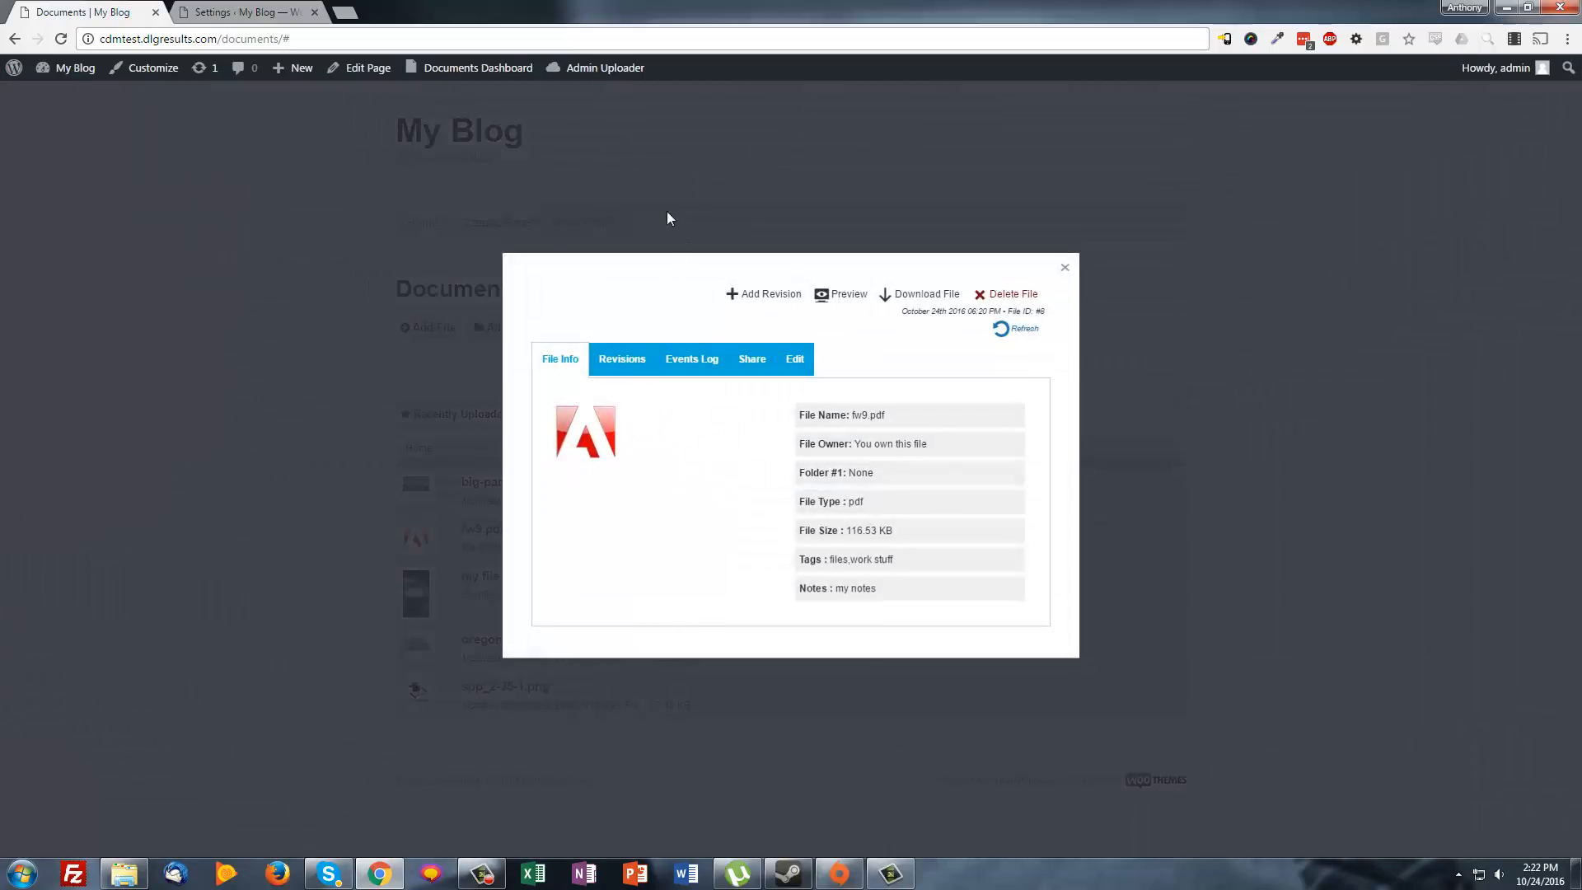
left_click(848, 298)
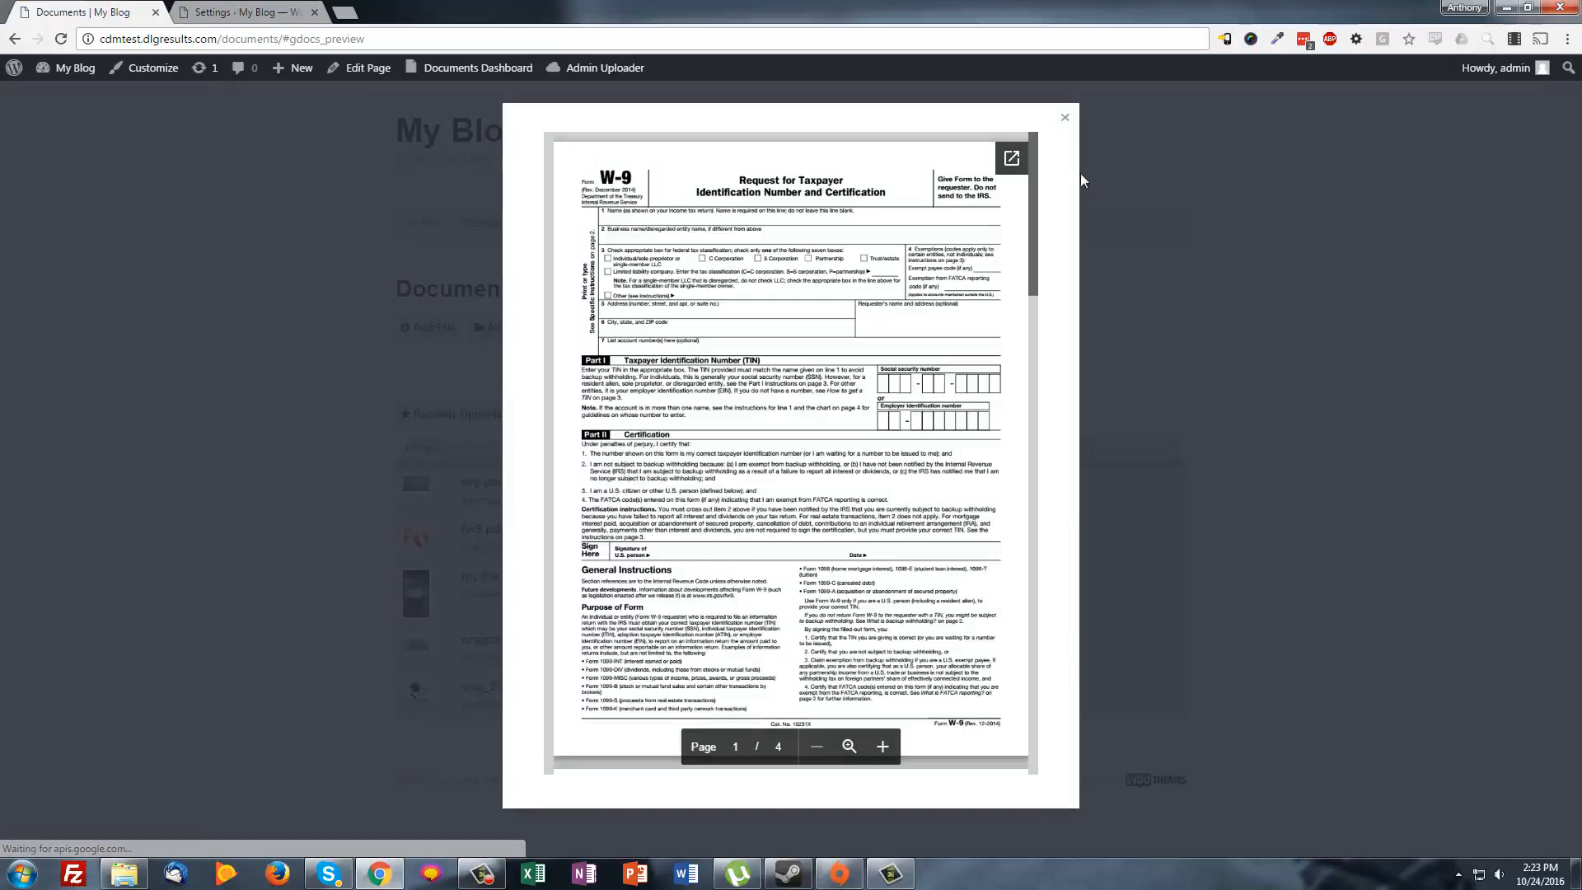
scroll(1012, 508, "down", 15)
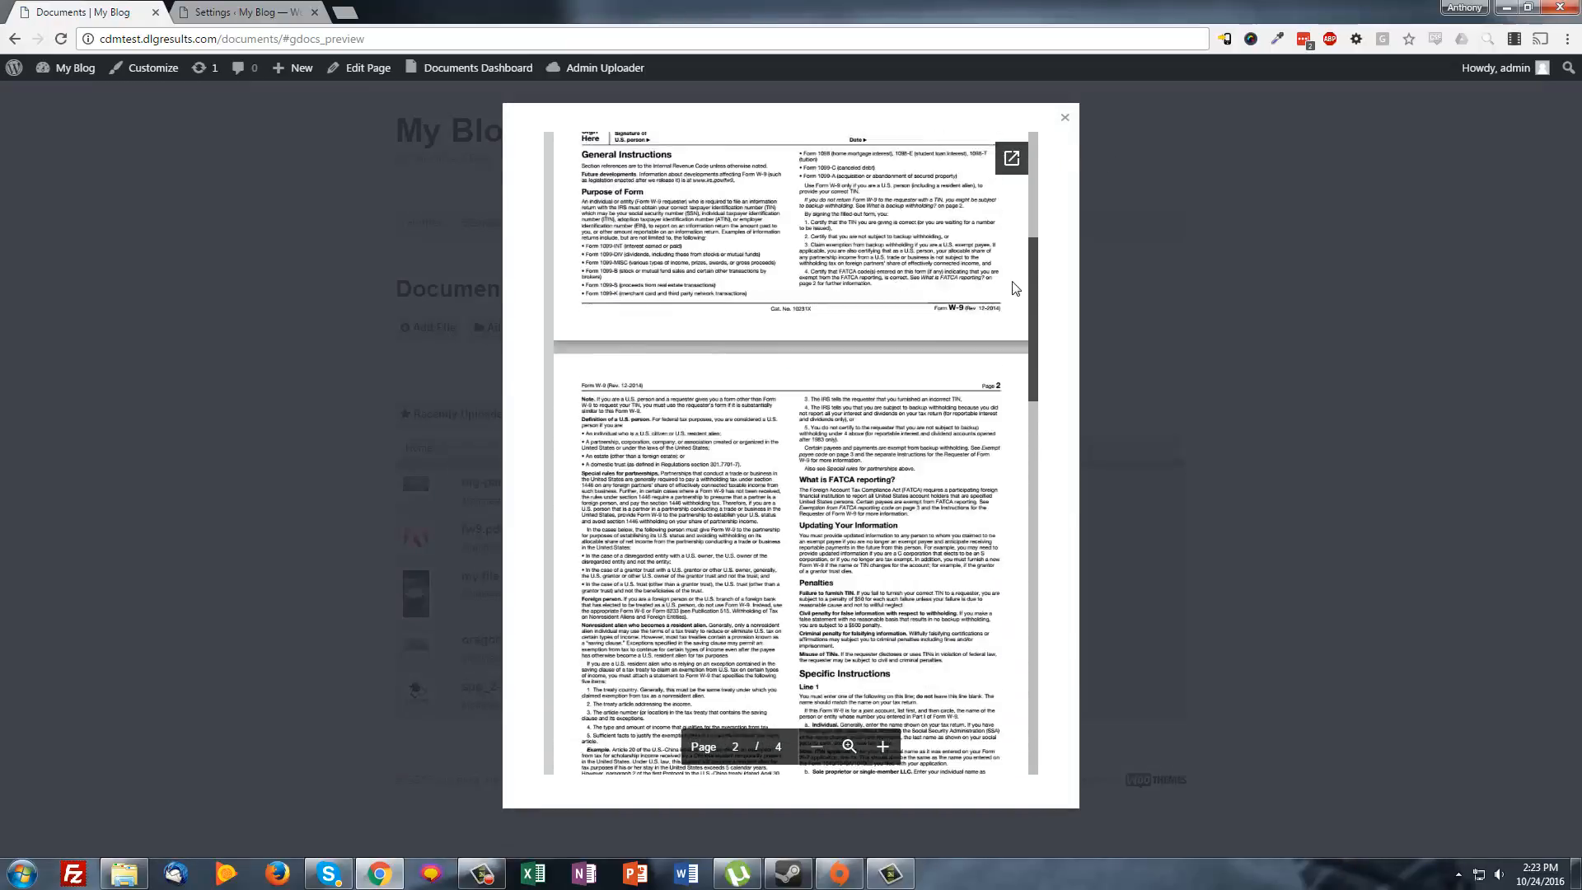
scroll(1012, 508, "up", 15)
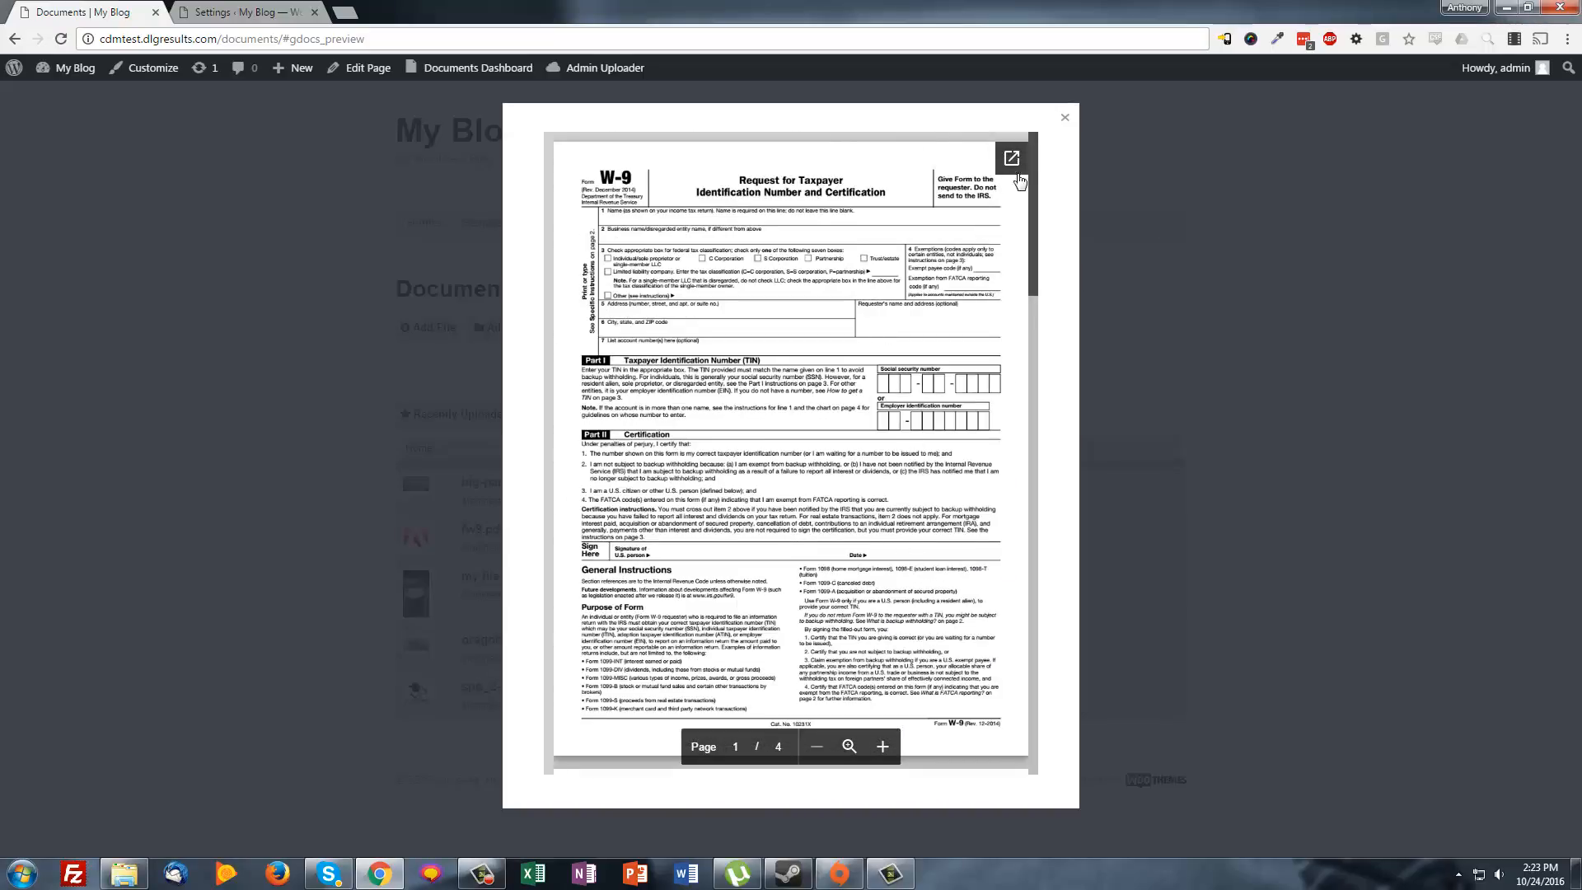
left_click(1064, 117)
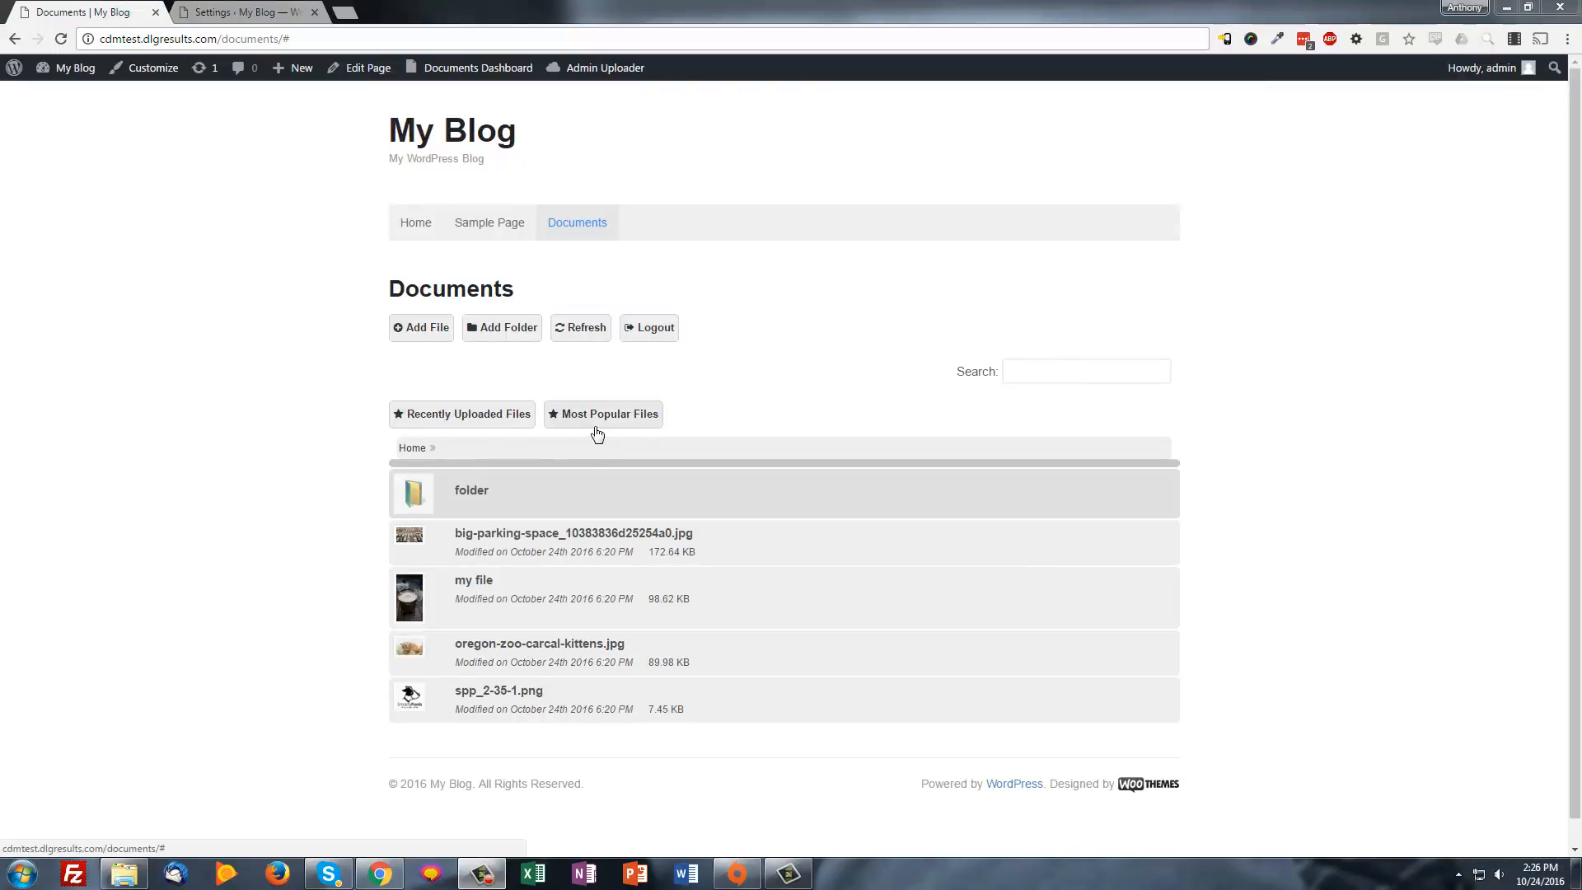
List Recently Uploaded and Most Popular Files, then go to Documents Dashboard > Settings
left_click(452, 418)
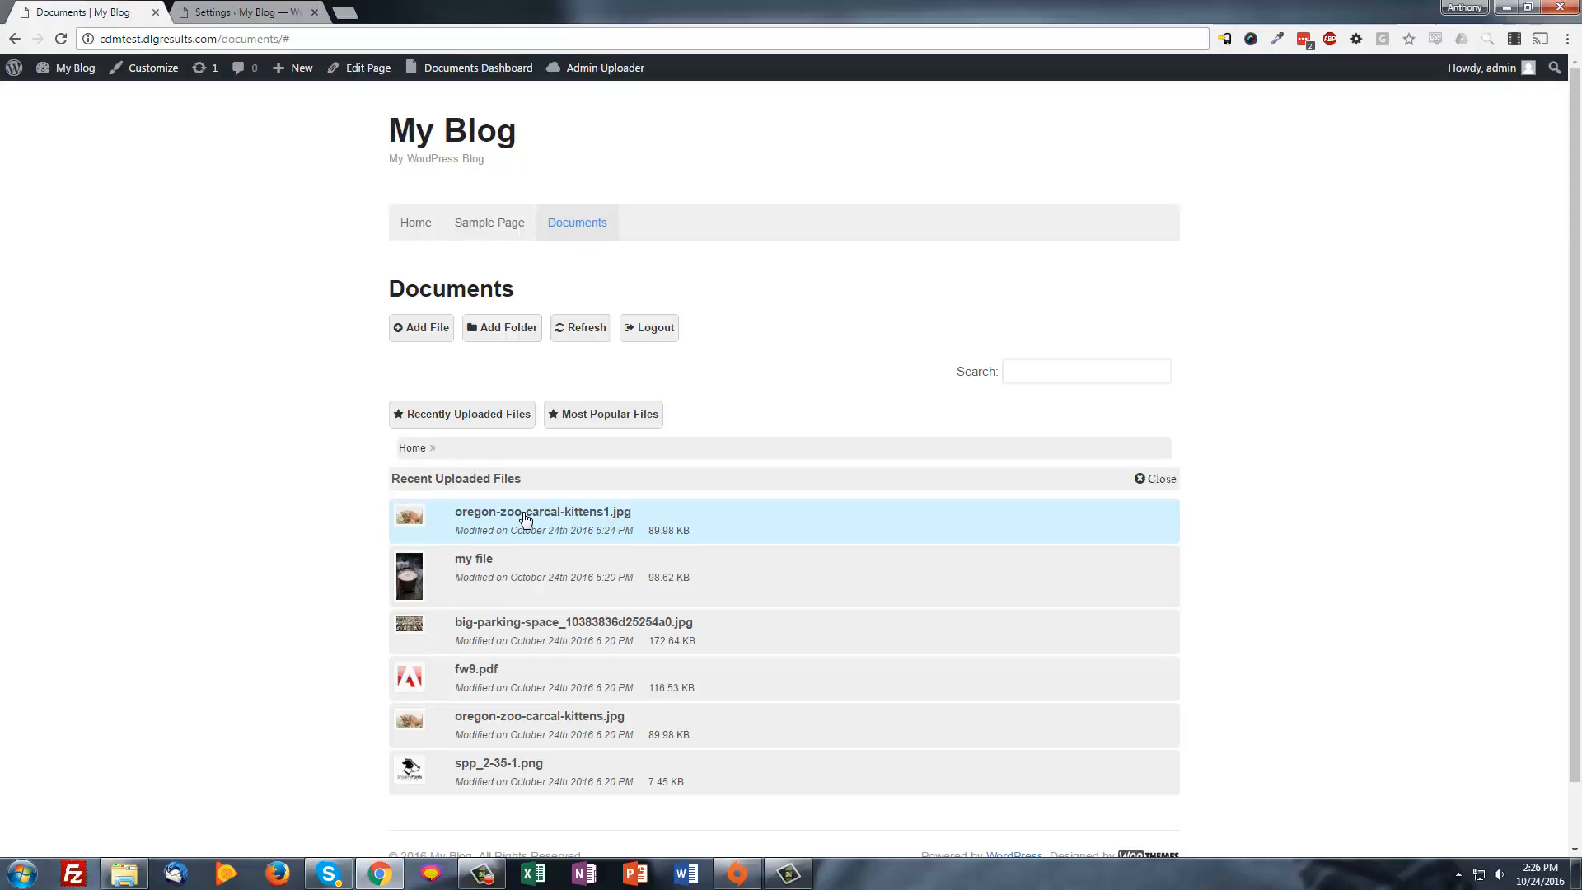
left_click(610, 418)
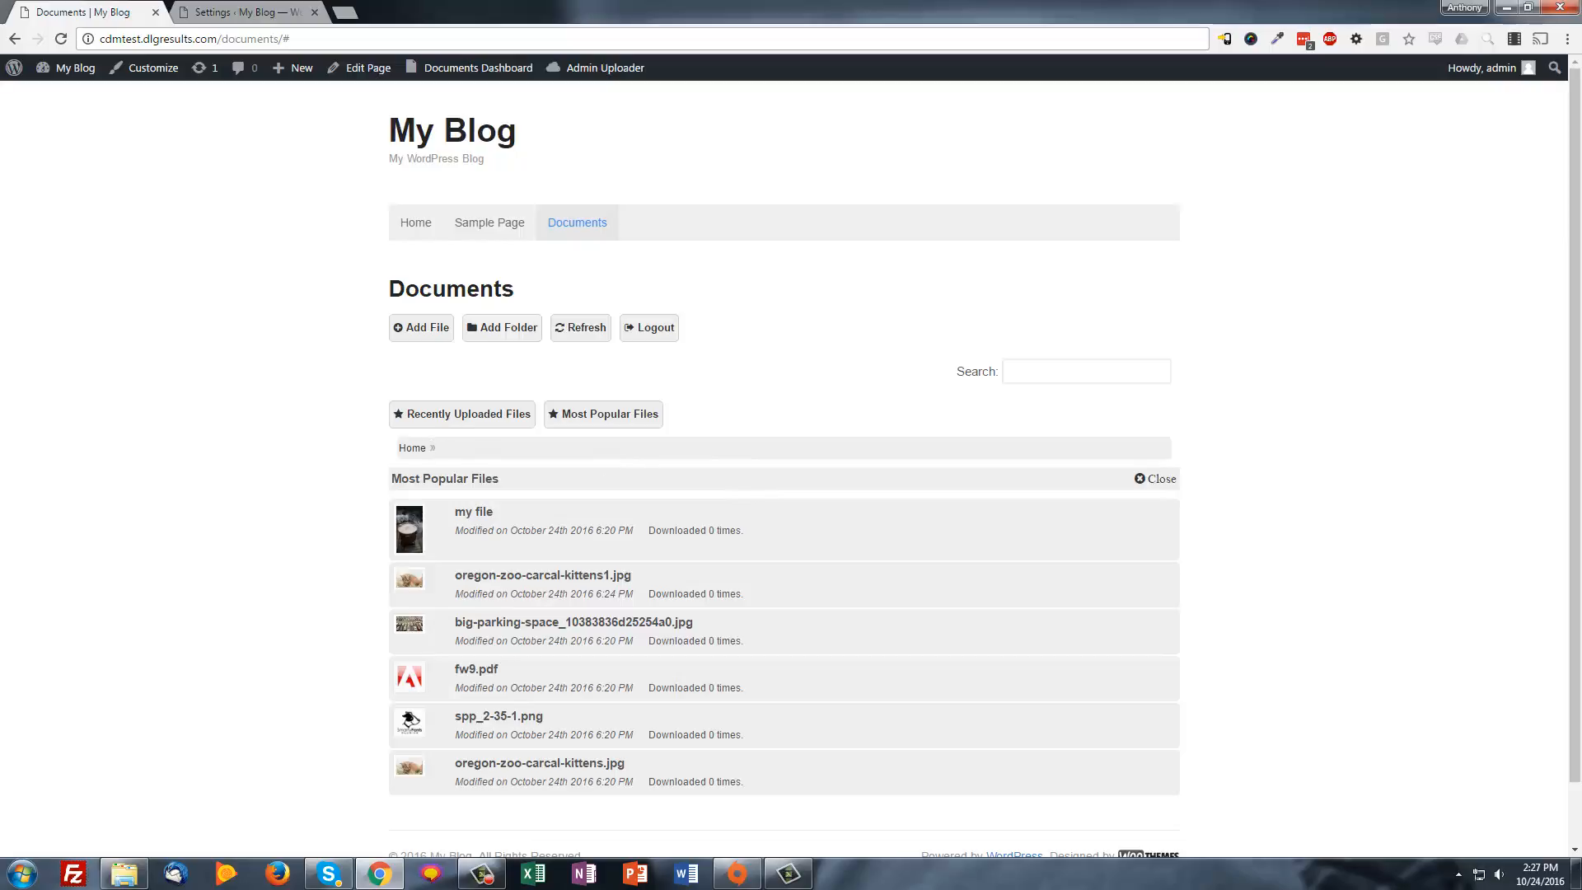
left_click(435, 97)
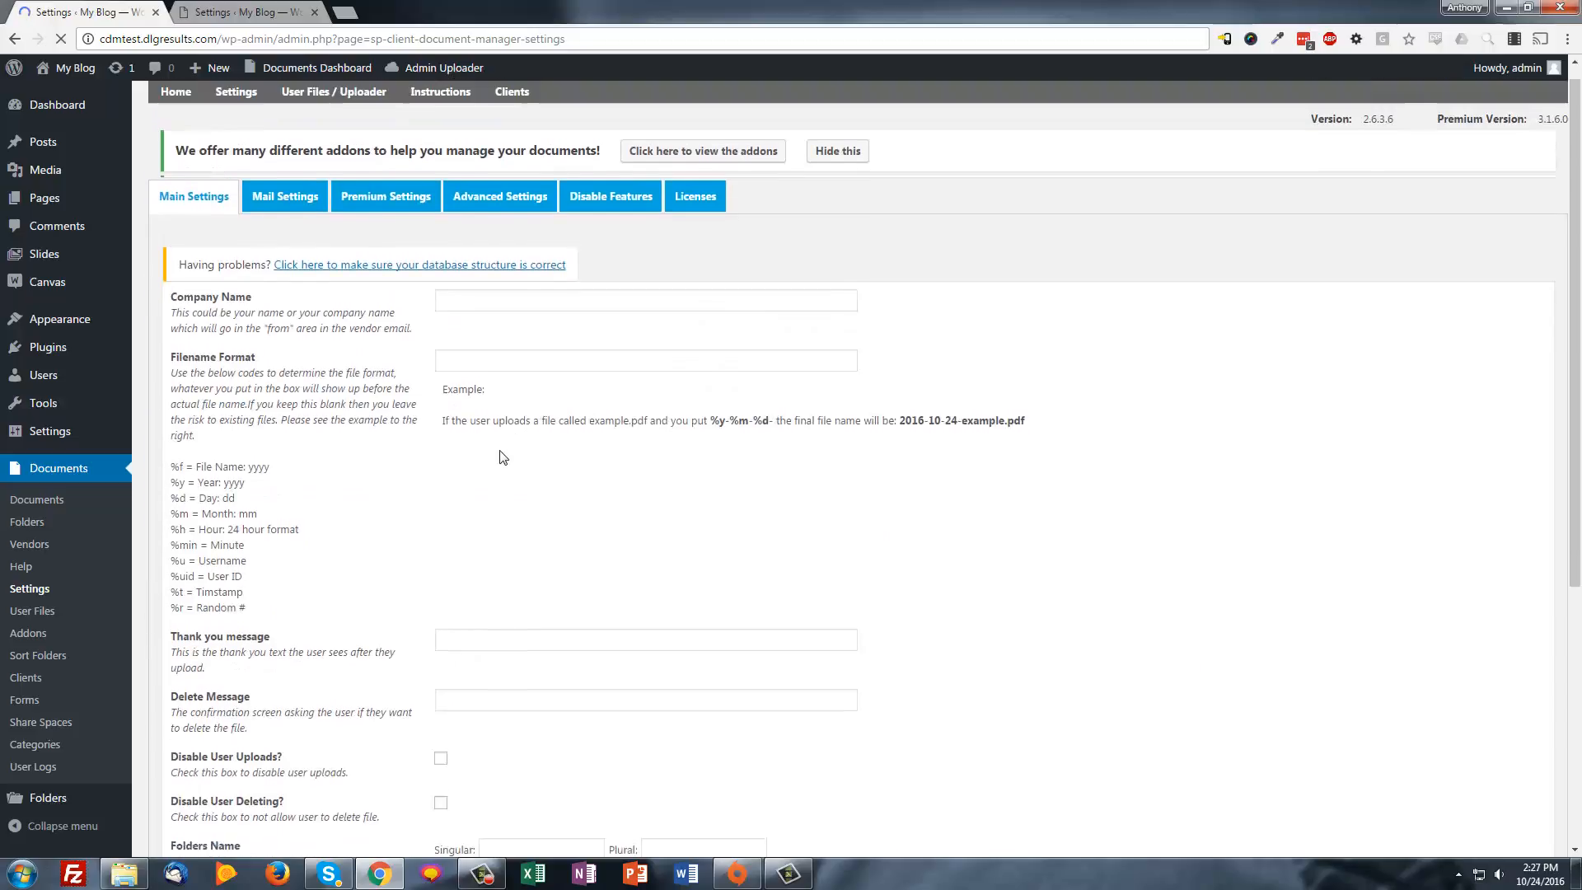
Show the Premium Settings tab, leaving File name Behavior at Default
left_click(375, 217)
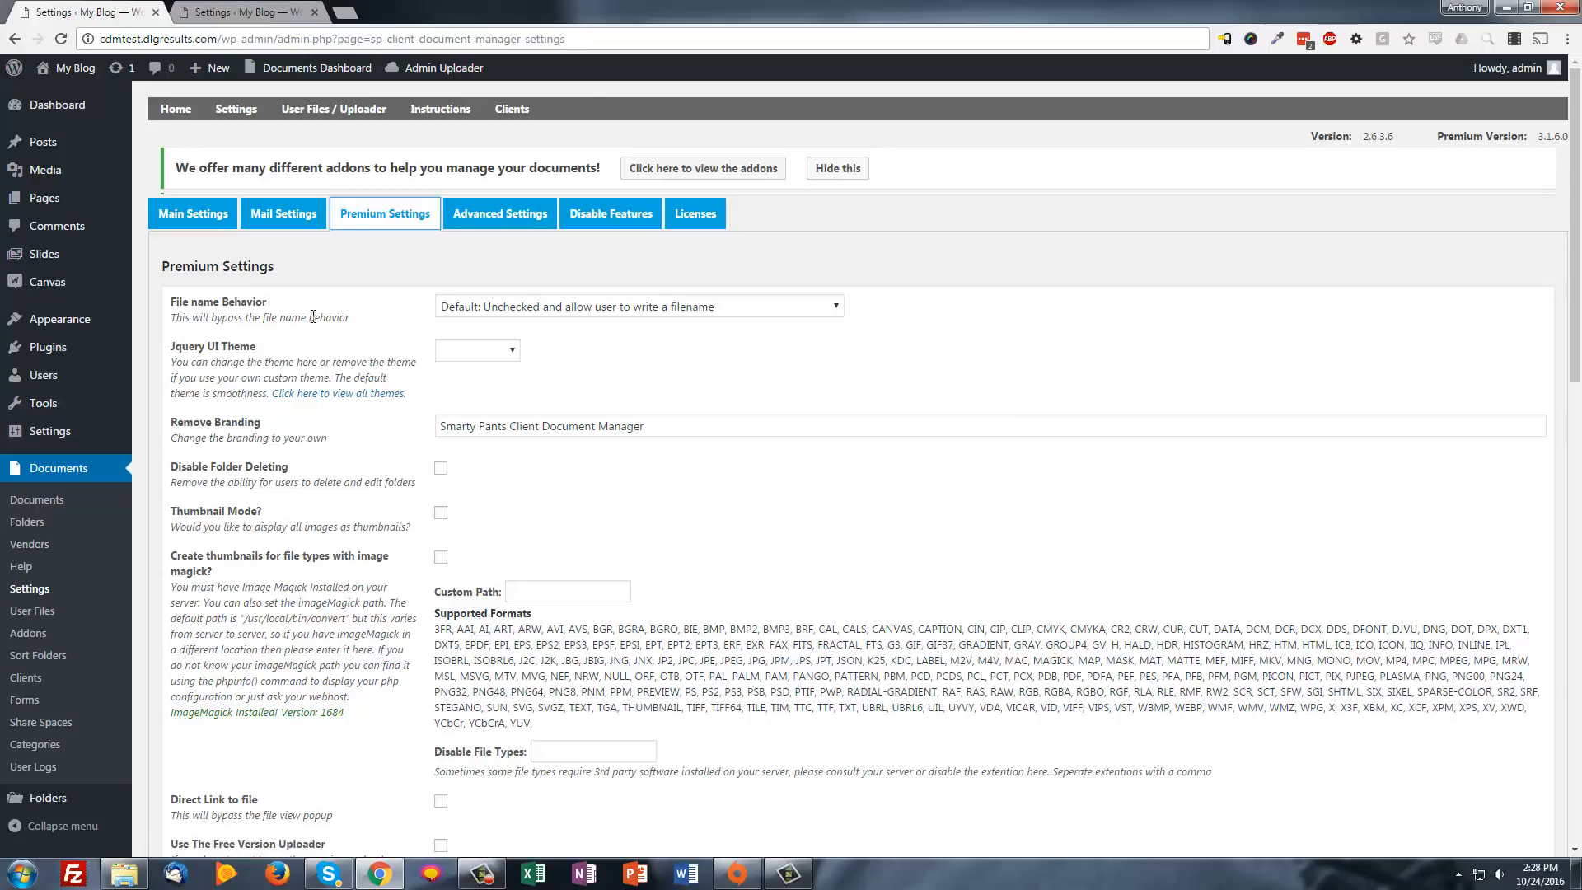
left_click(549, 309)
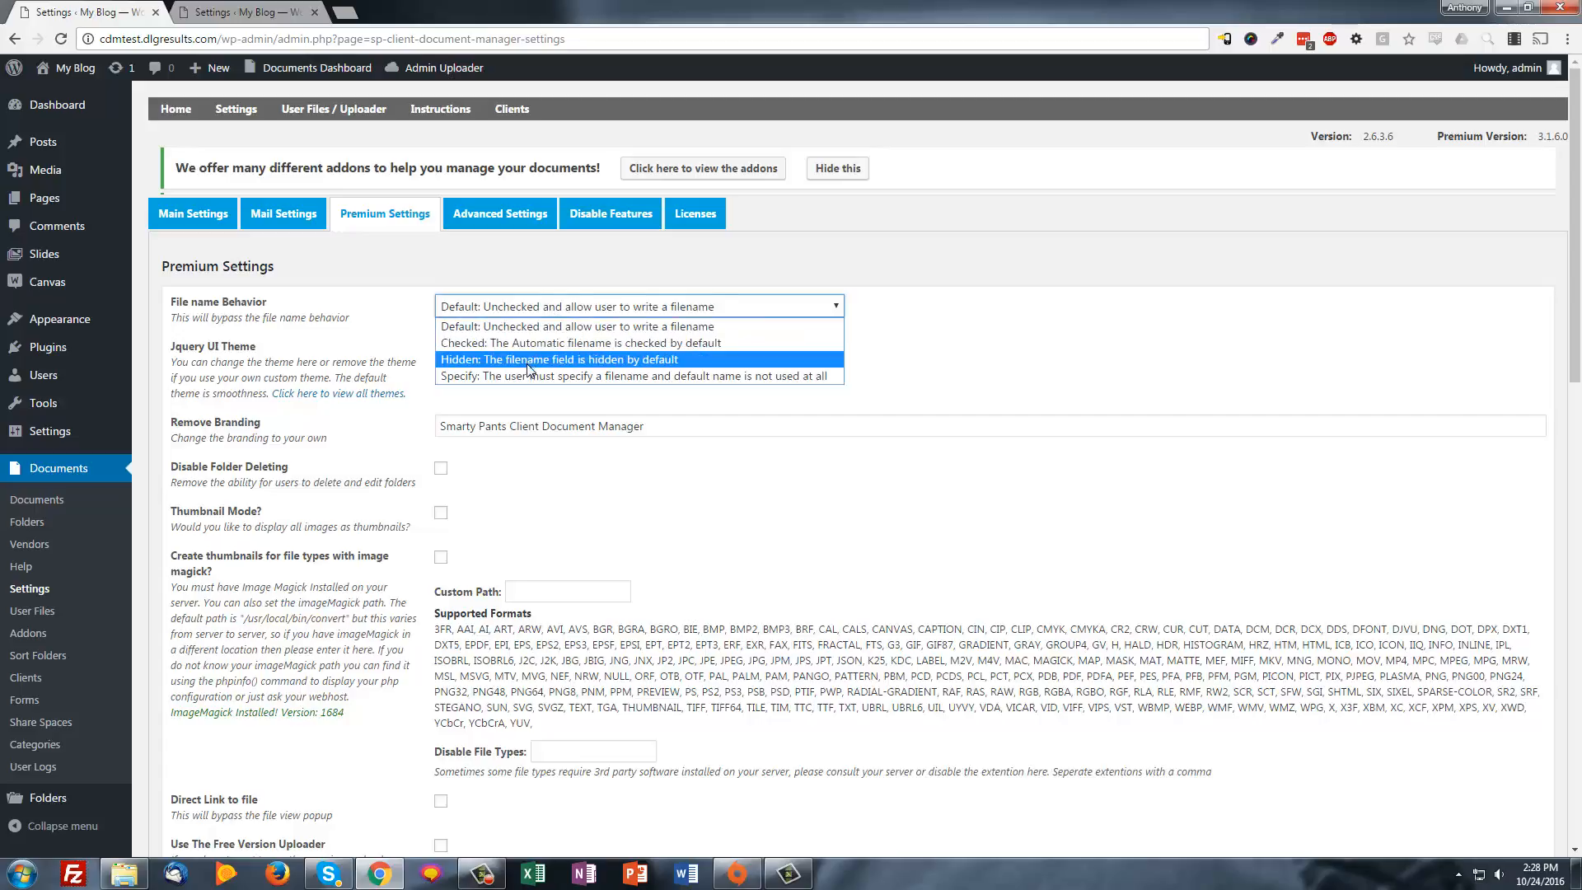
key("Return")
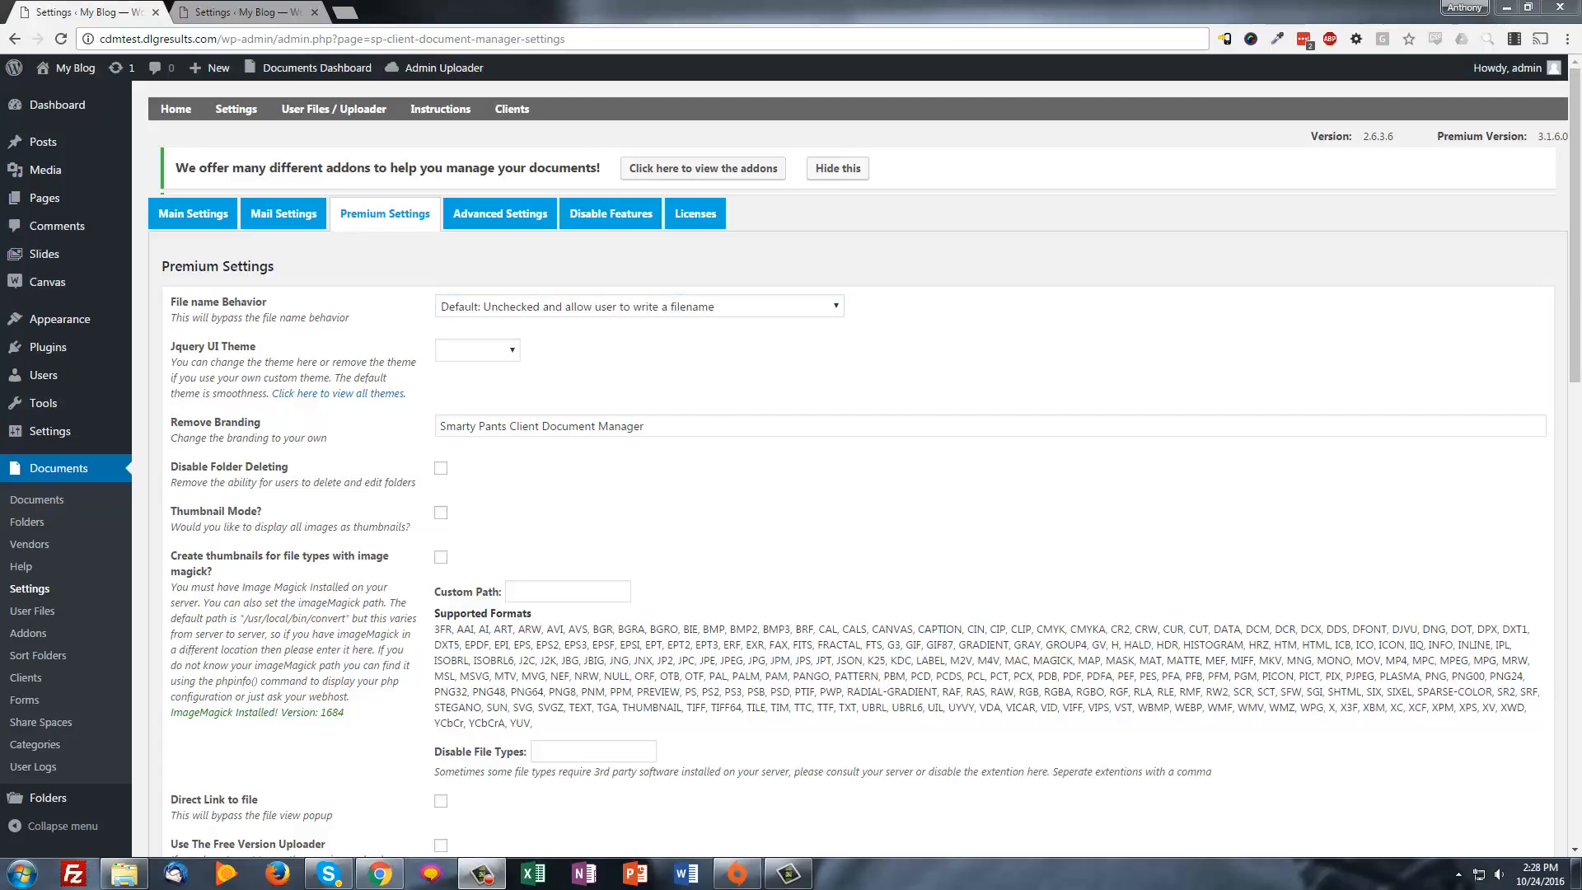
scroll(857, 462, "down", 1)
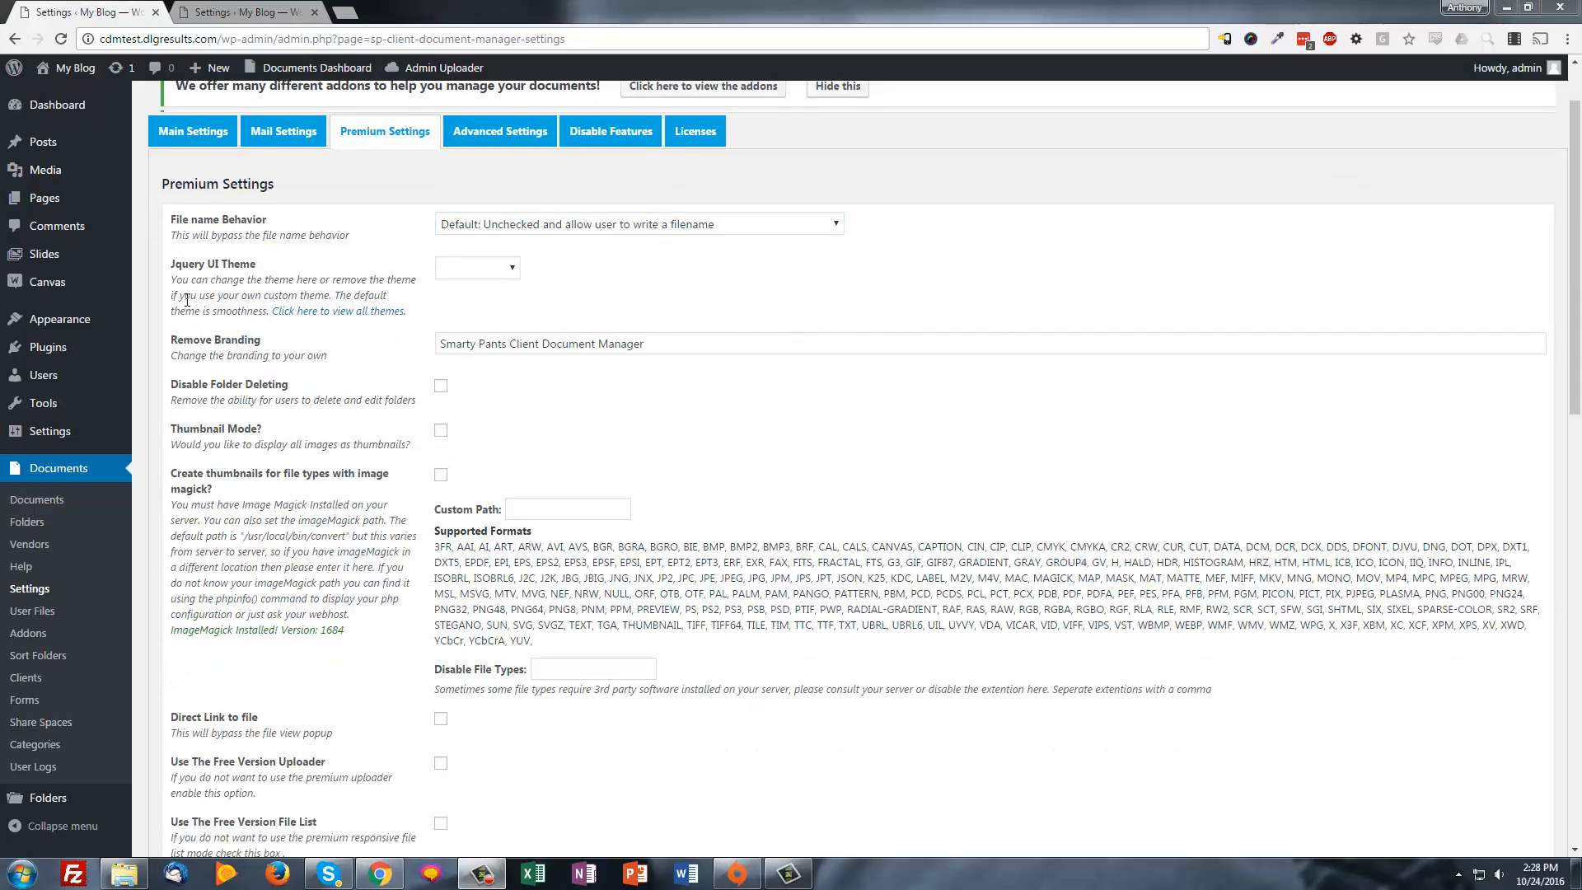
left_click(585, 343)
key("ctrl+a")
scroll(494, 371, "down", 2)
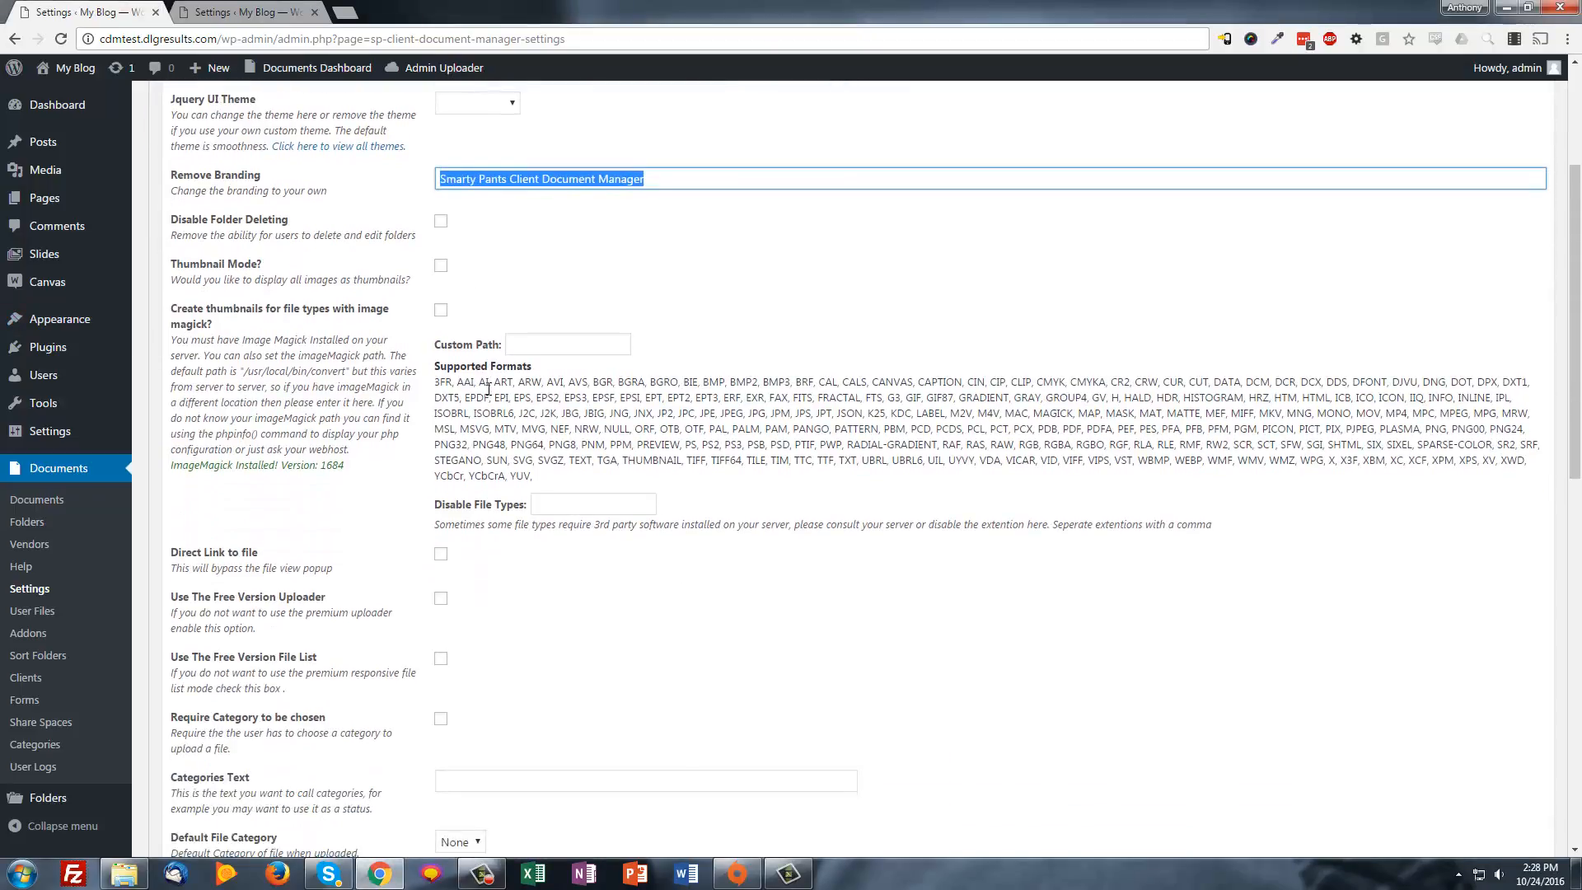
scroll(488, 388, "up", 3)
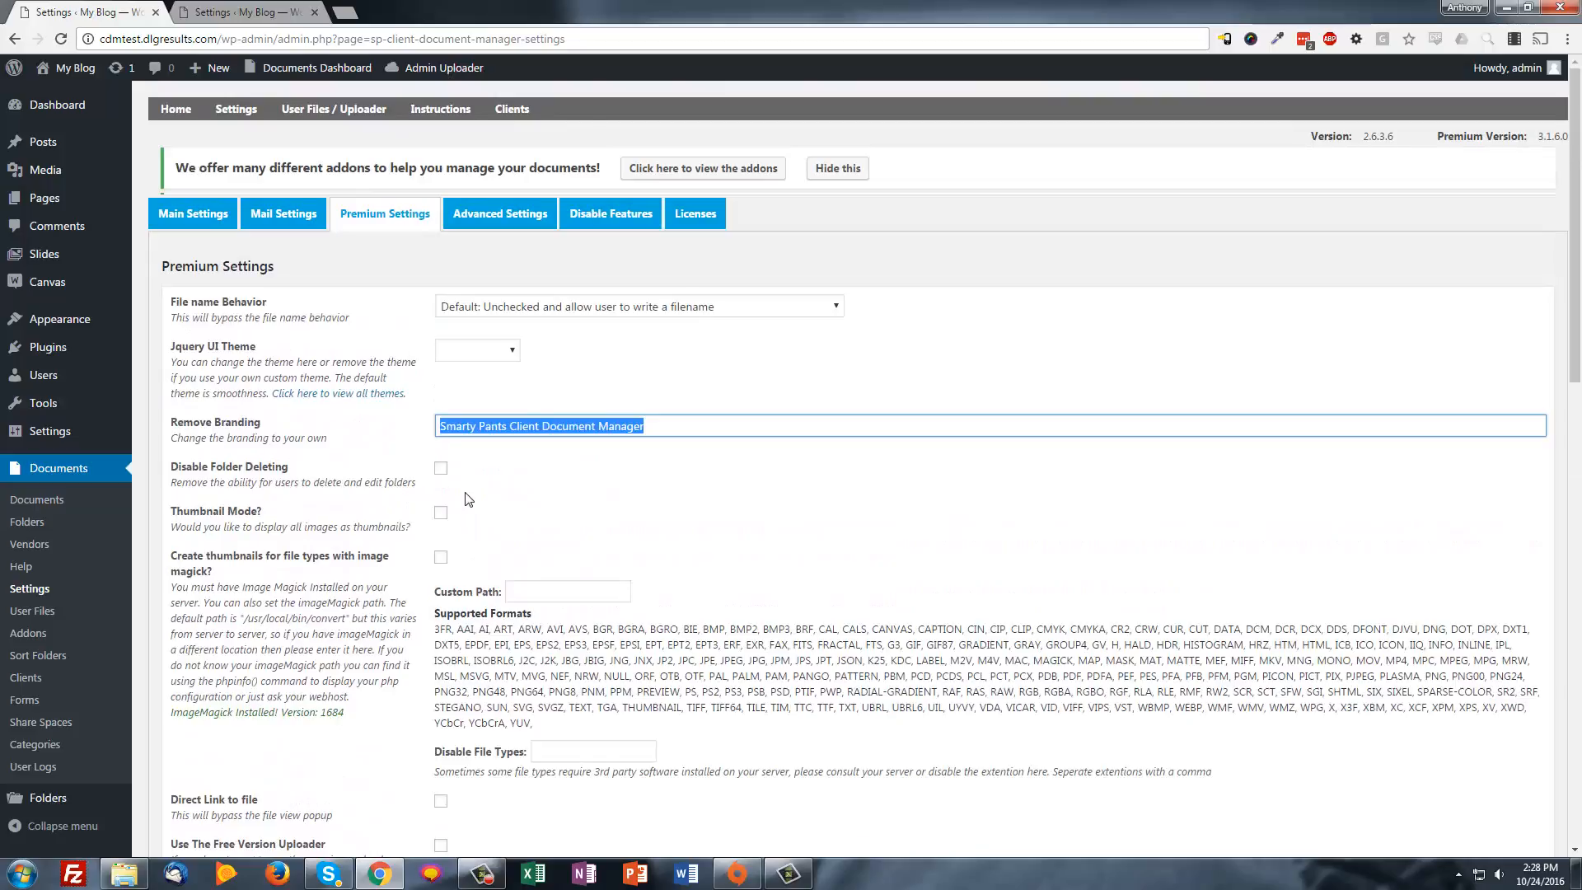
scroll(297, 387, "down", 1)
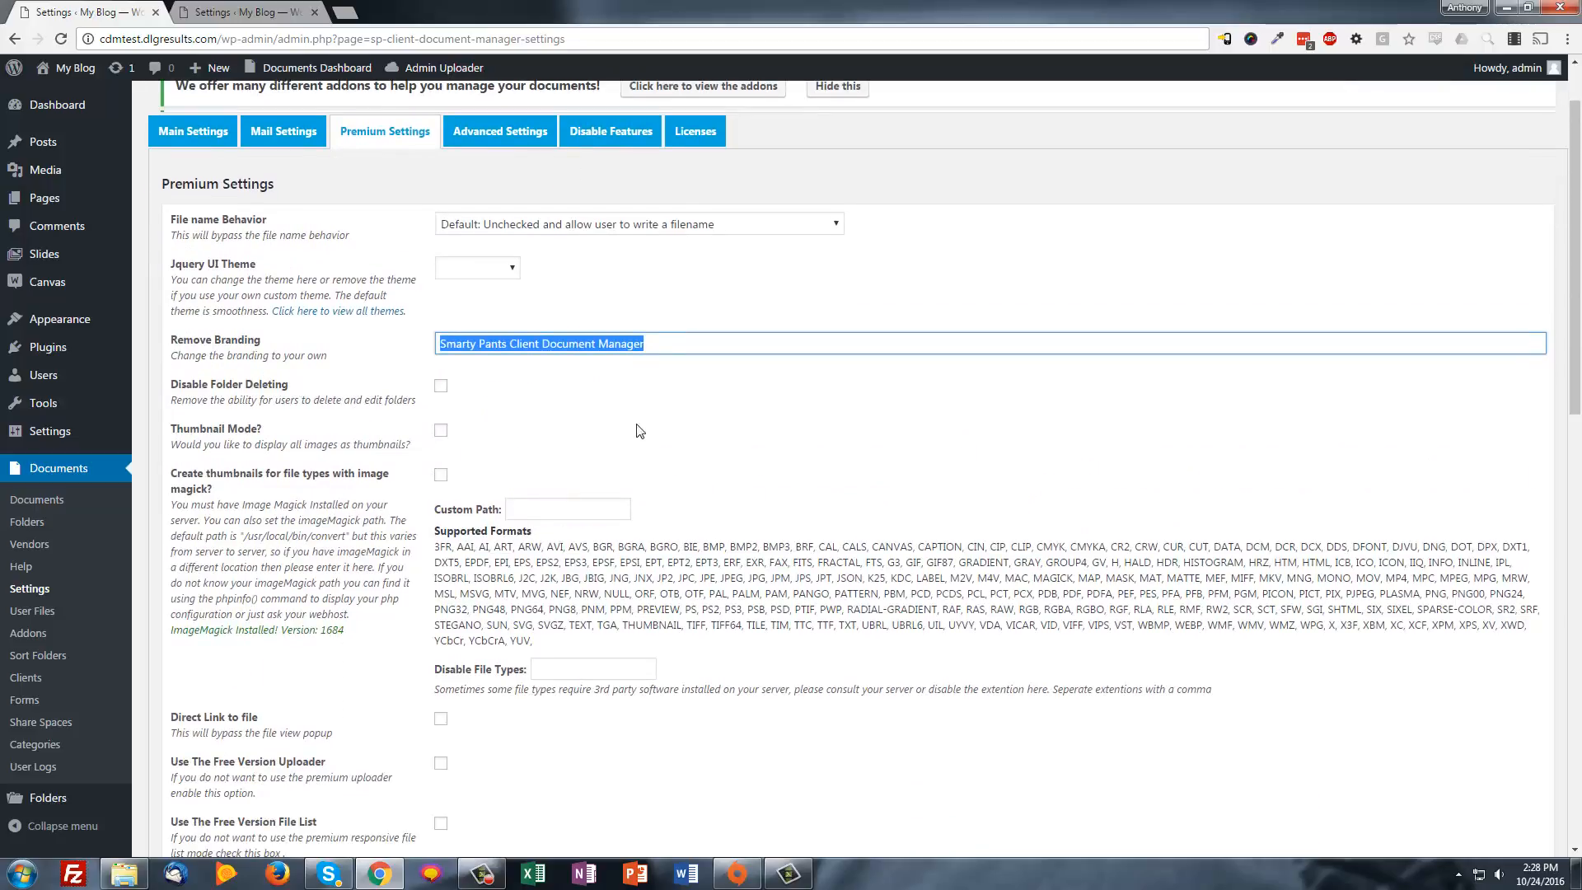
scroll(640, 427, "down", 2)
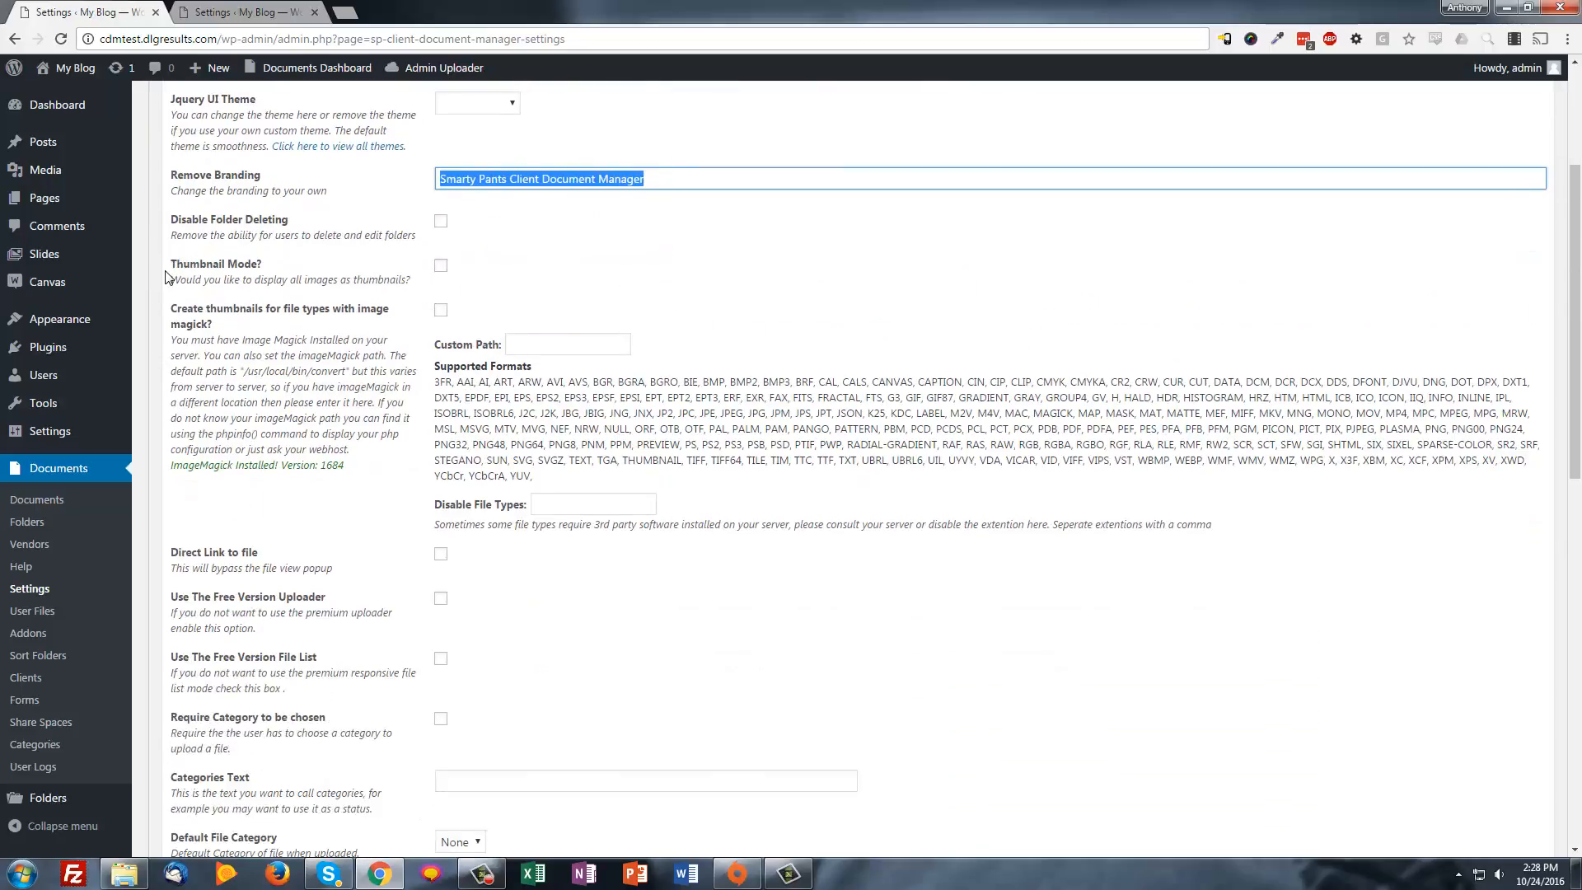
left_click_drag(167, 278, 278, 277)
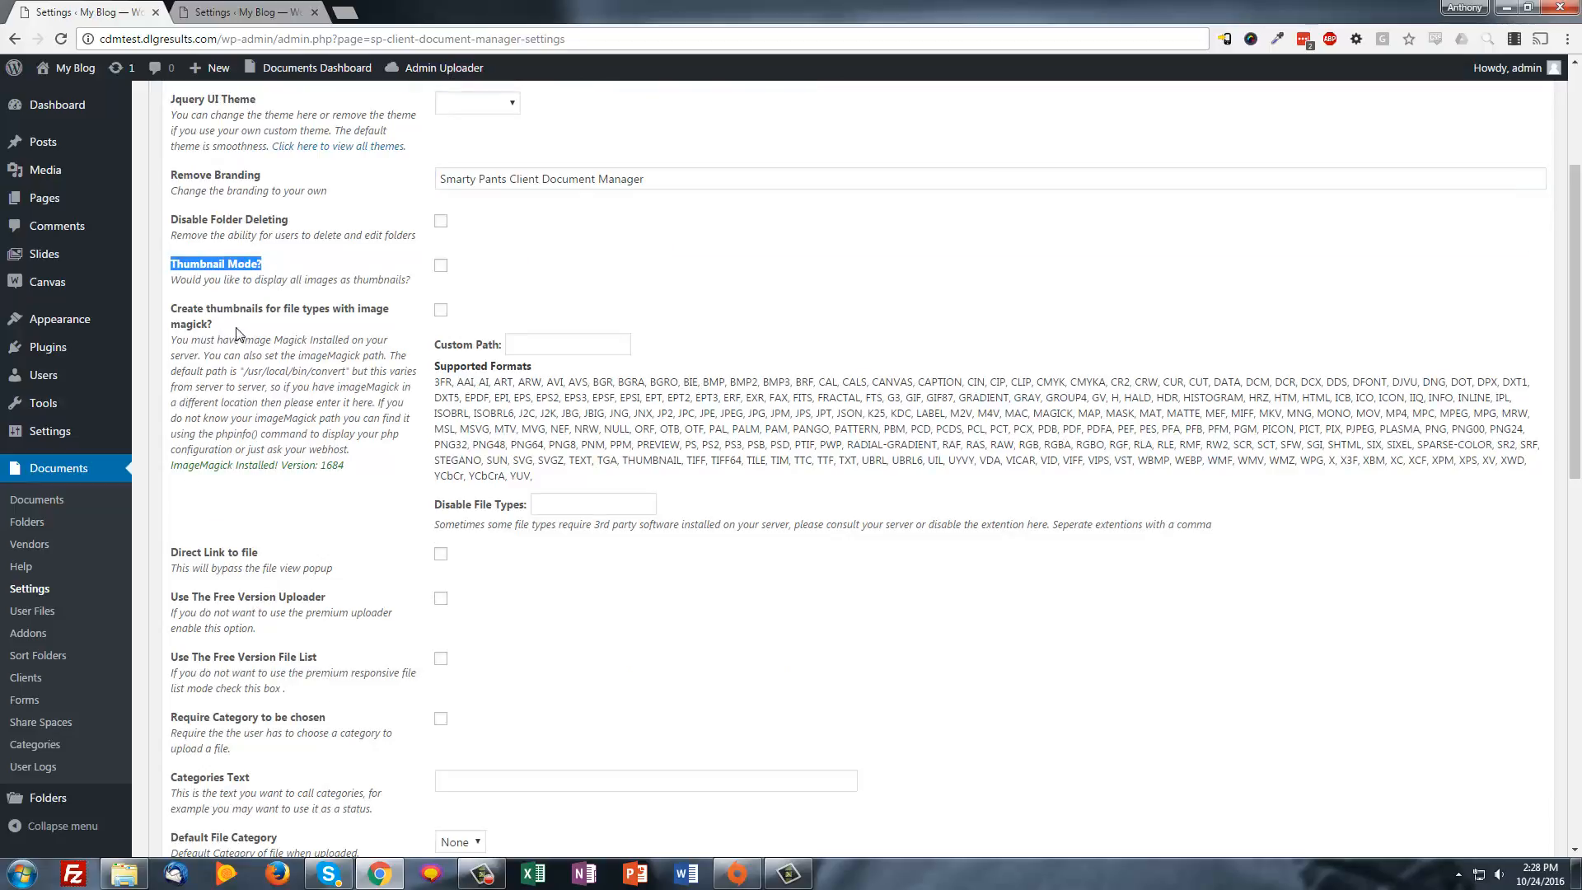
scroll(236, 333, "down", 2)
scroll(338, 330, "up", 1)
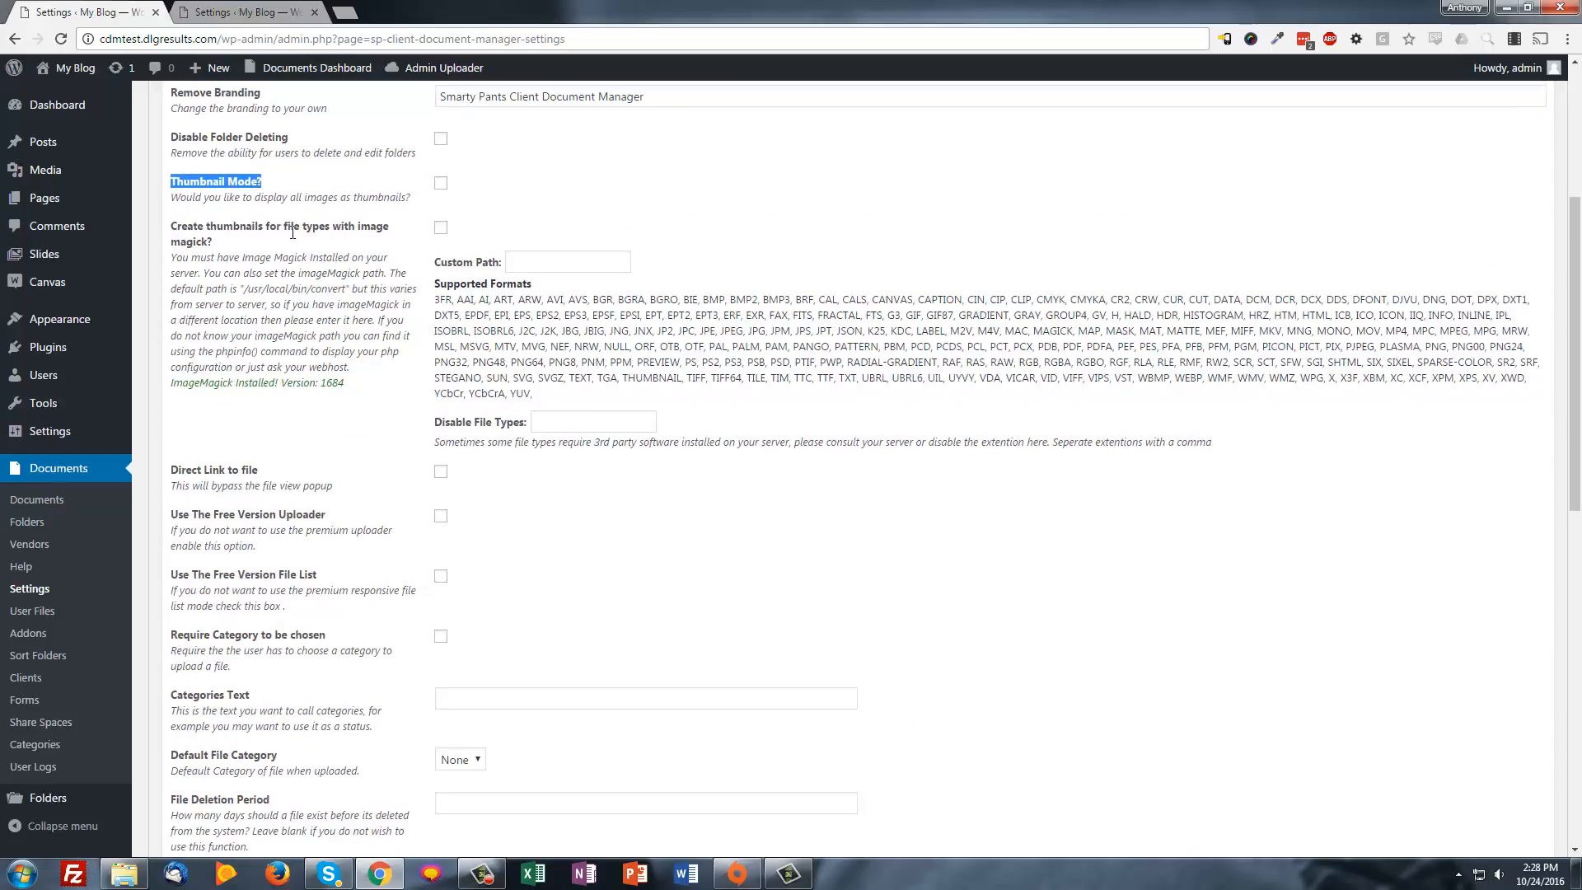
left_click_drag(346, 384, 176, 393)
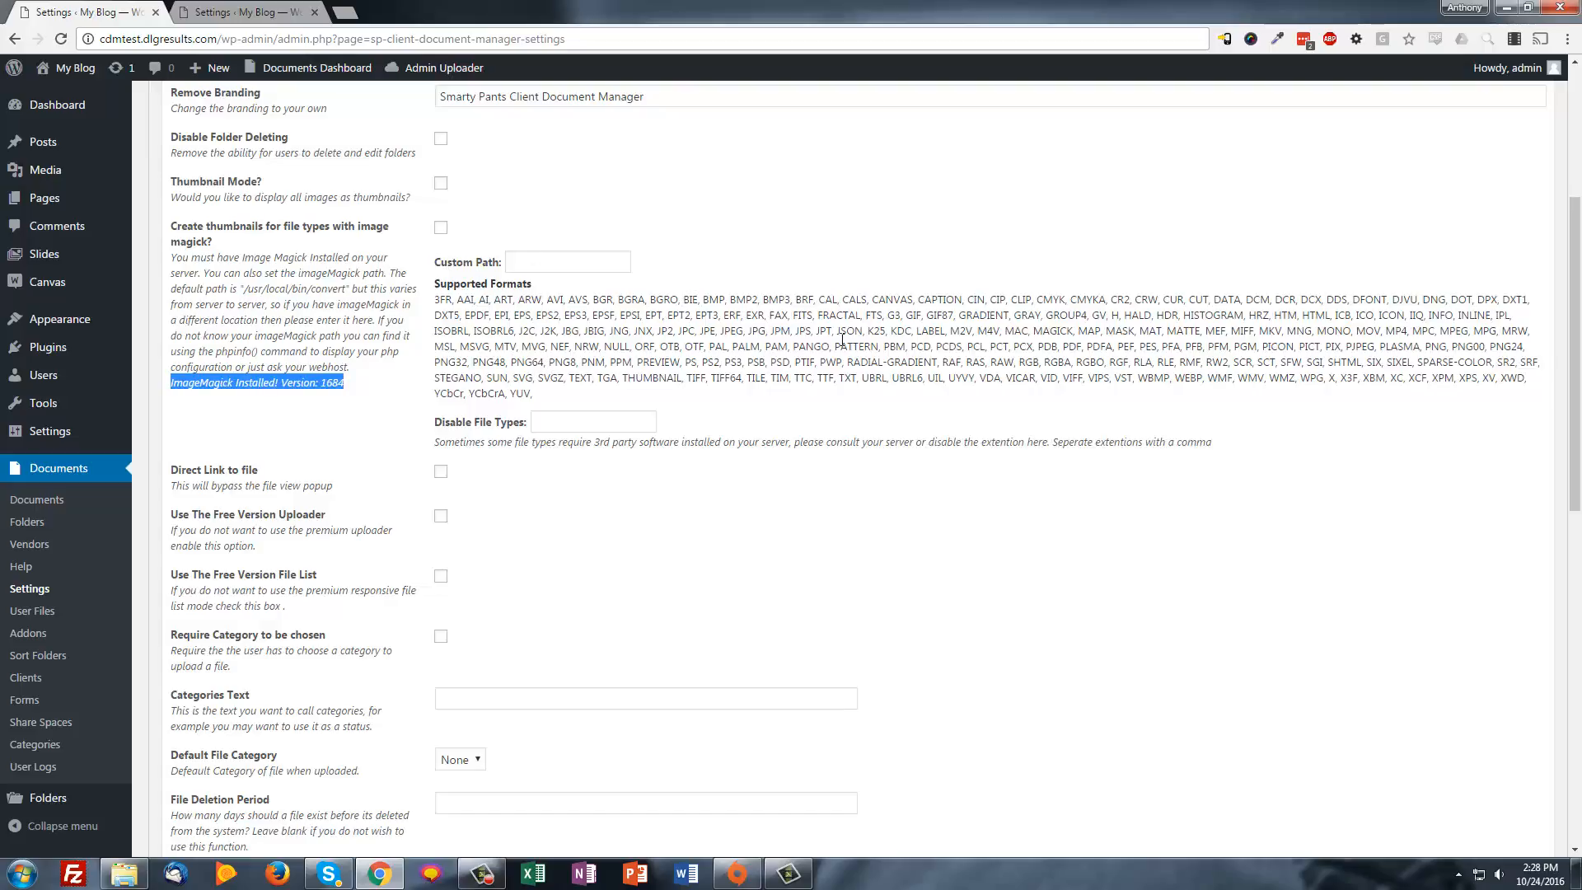
left_click_drag(552, 396, 444, 298)
left_click(444, 298)
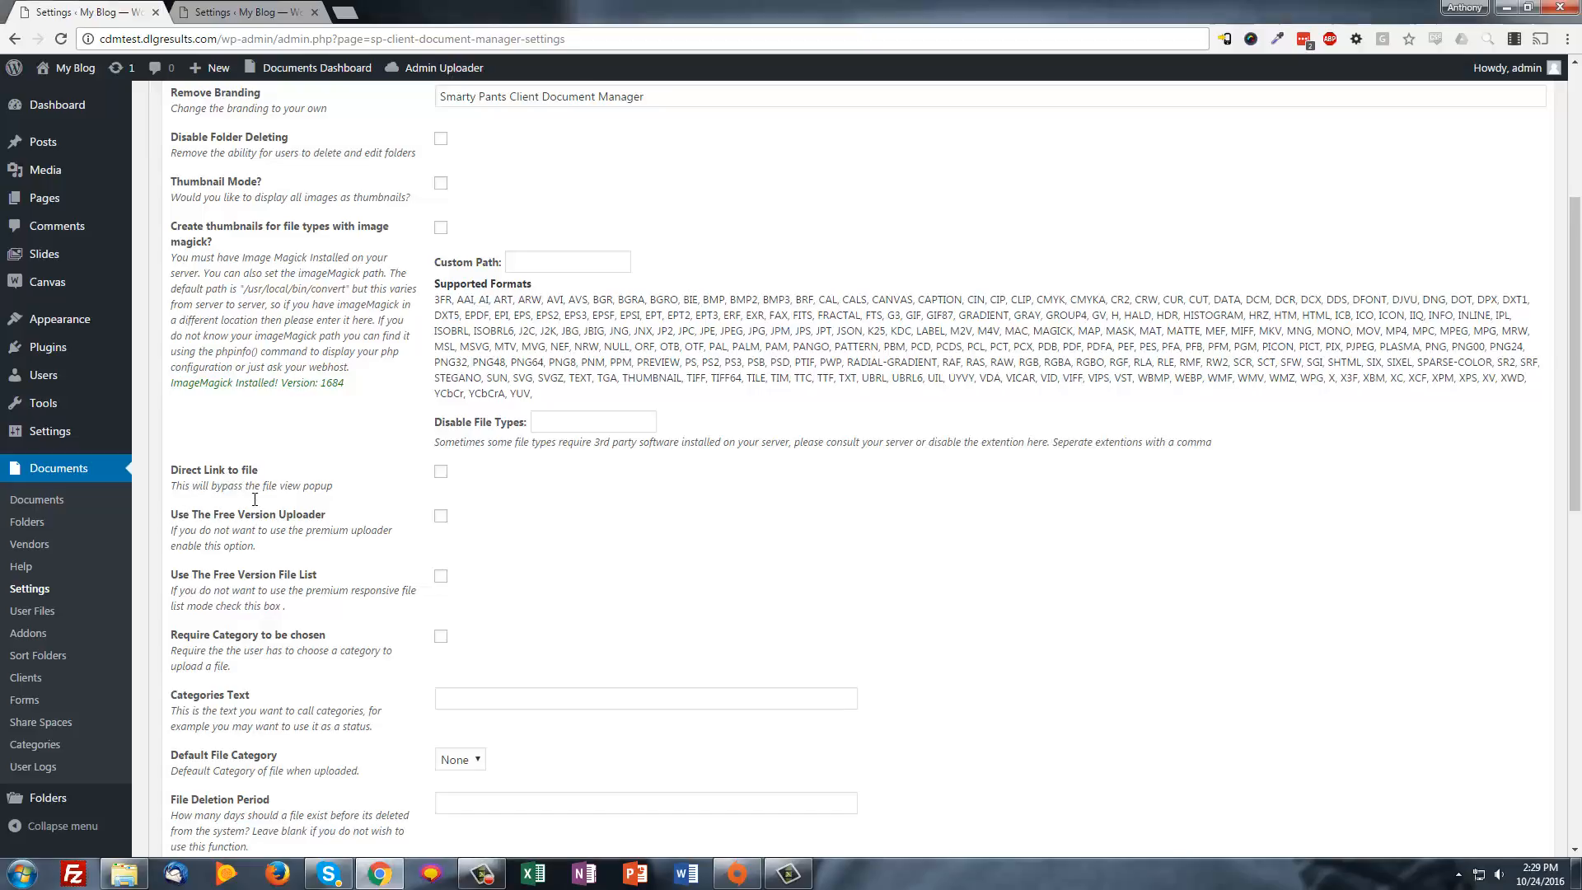
scroll(256, 503, "down", 2)
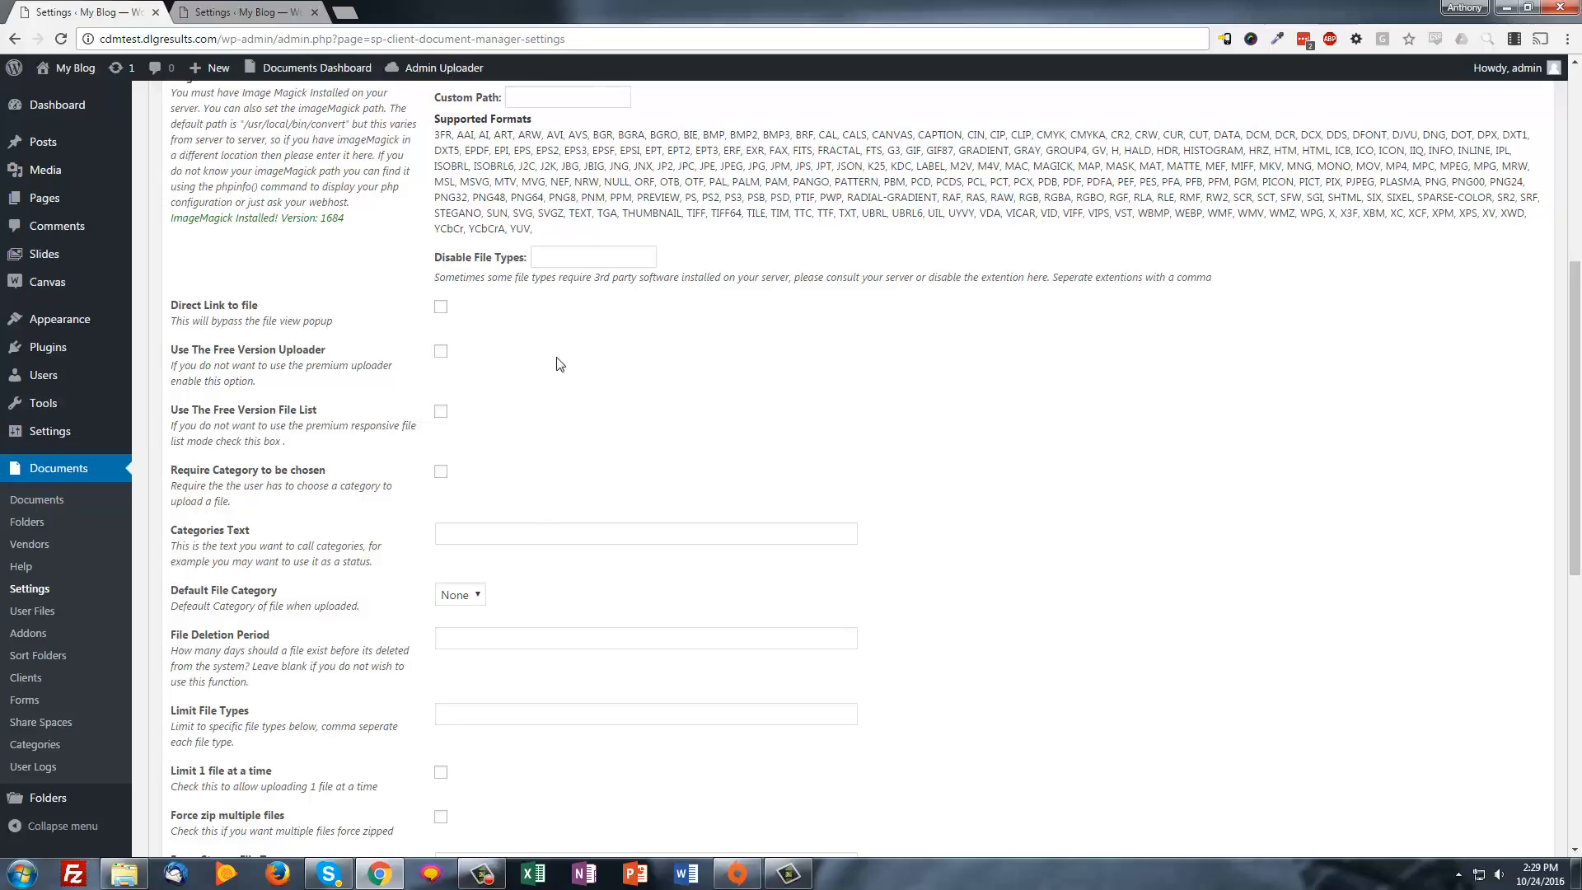
scroll(824, 462, "down", 1)
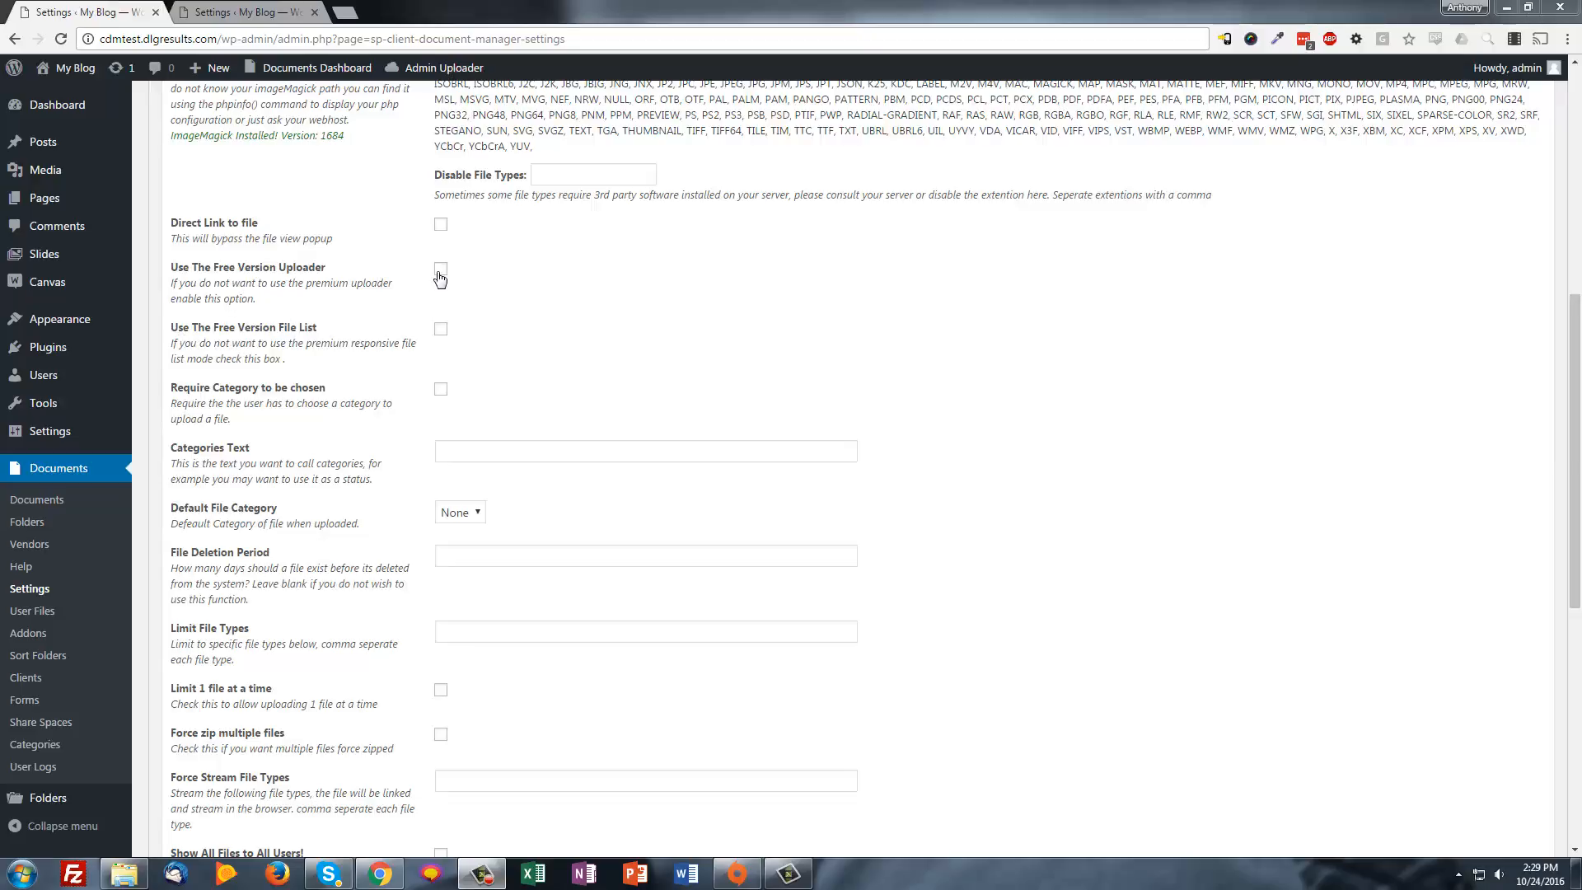
left_click_drag(183, 298, 230, 298)
left_click(338, 319)
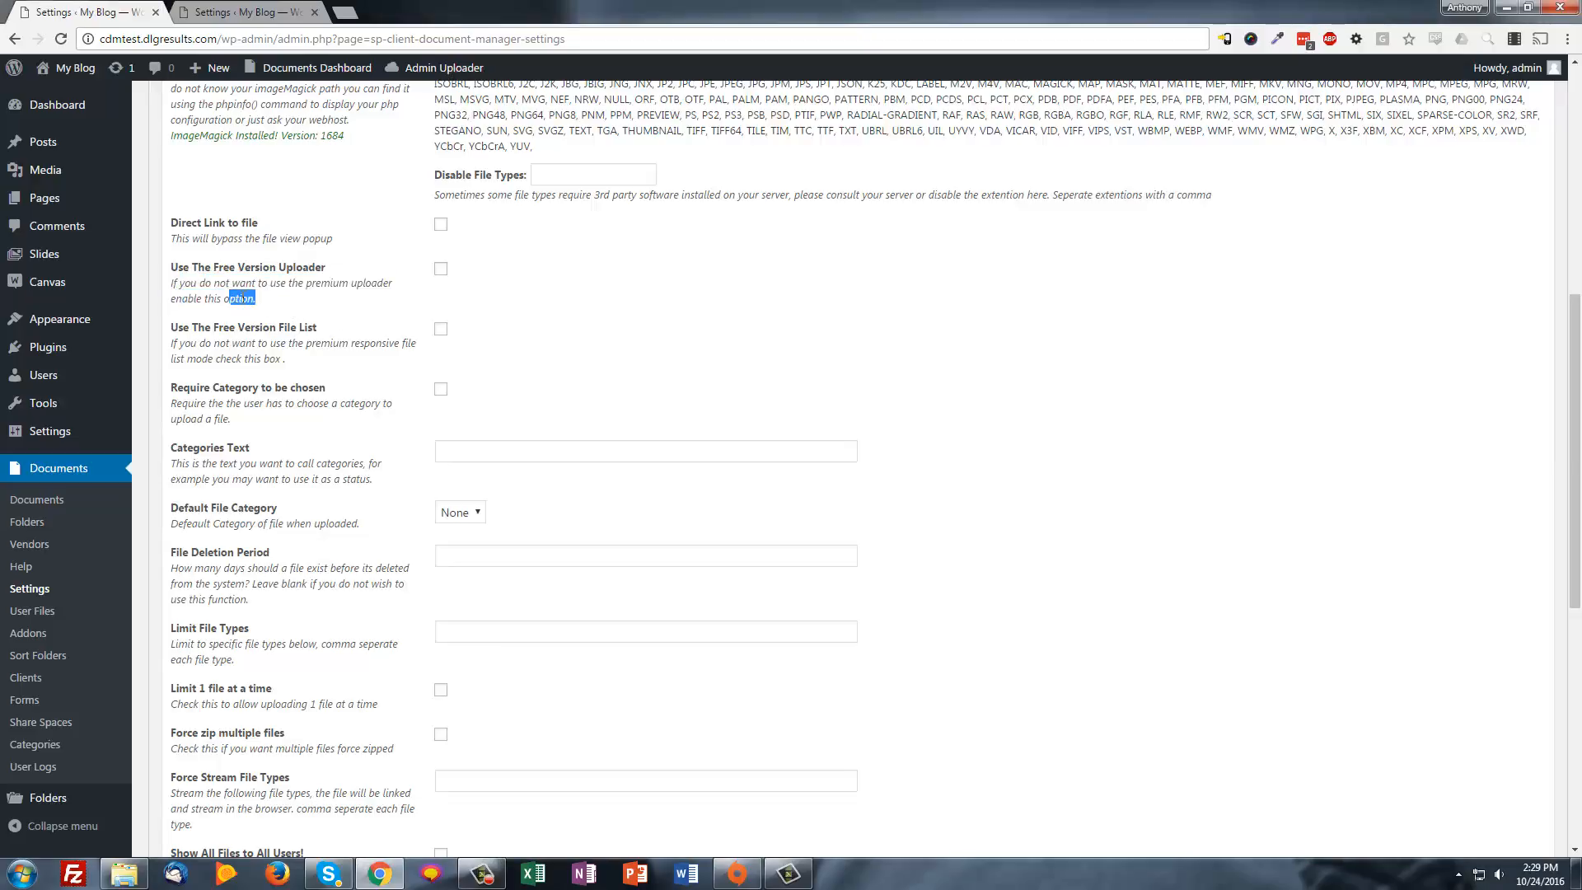
left_click(243, 298)
left_click_drag(227, 402, 216, 354)
left_click(214, 354)
scroll(260, 336, "down", 1)
left_click_drag(328, 280, 239, 244)
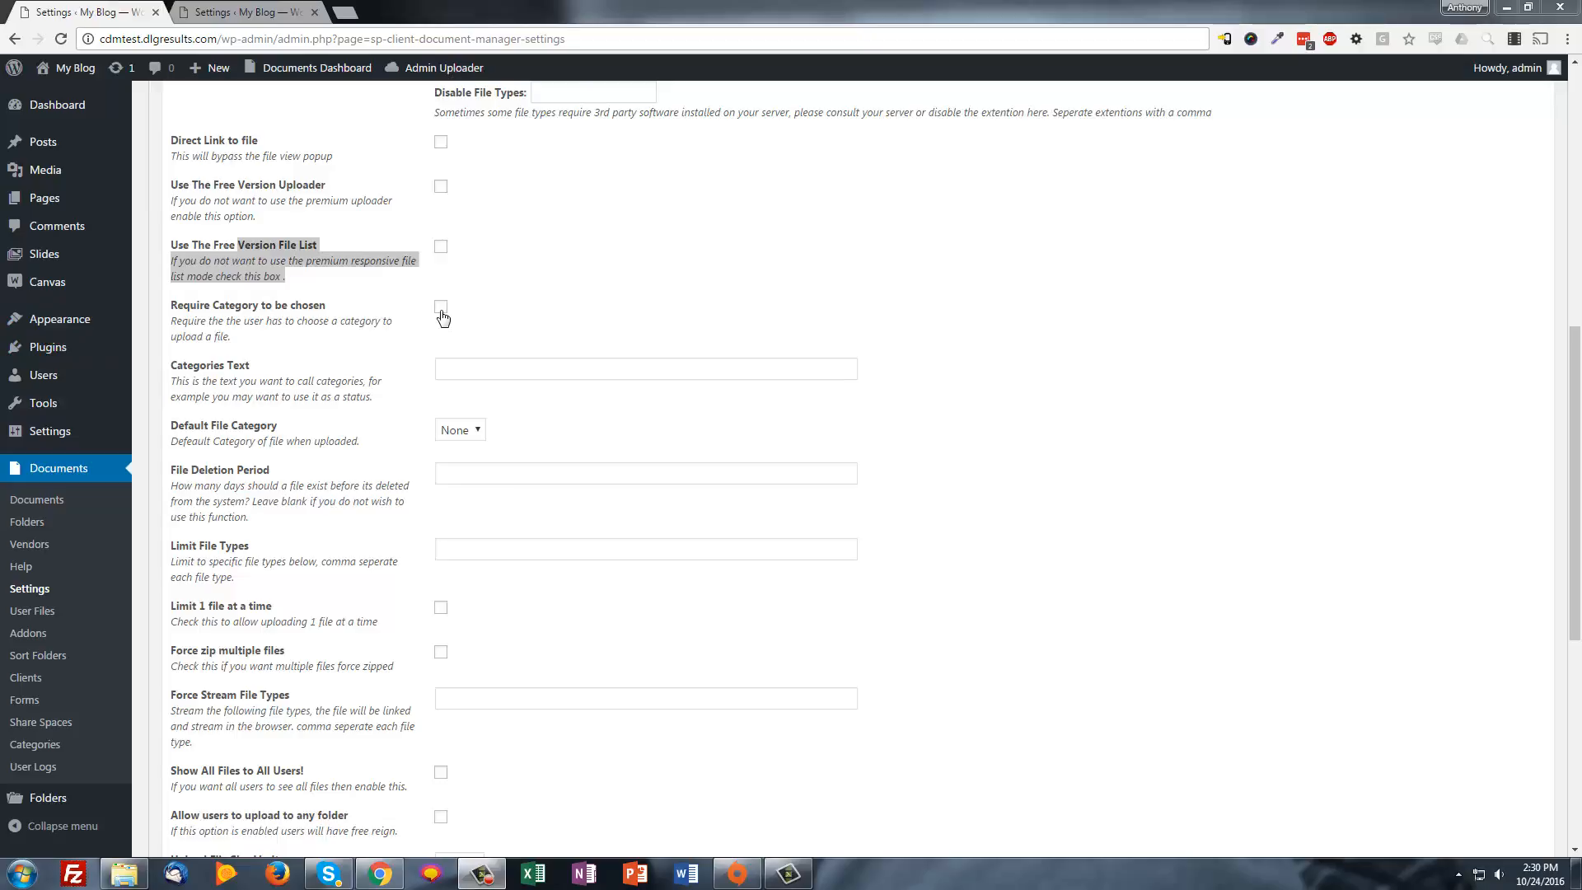
left_click(498, 367)
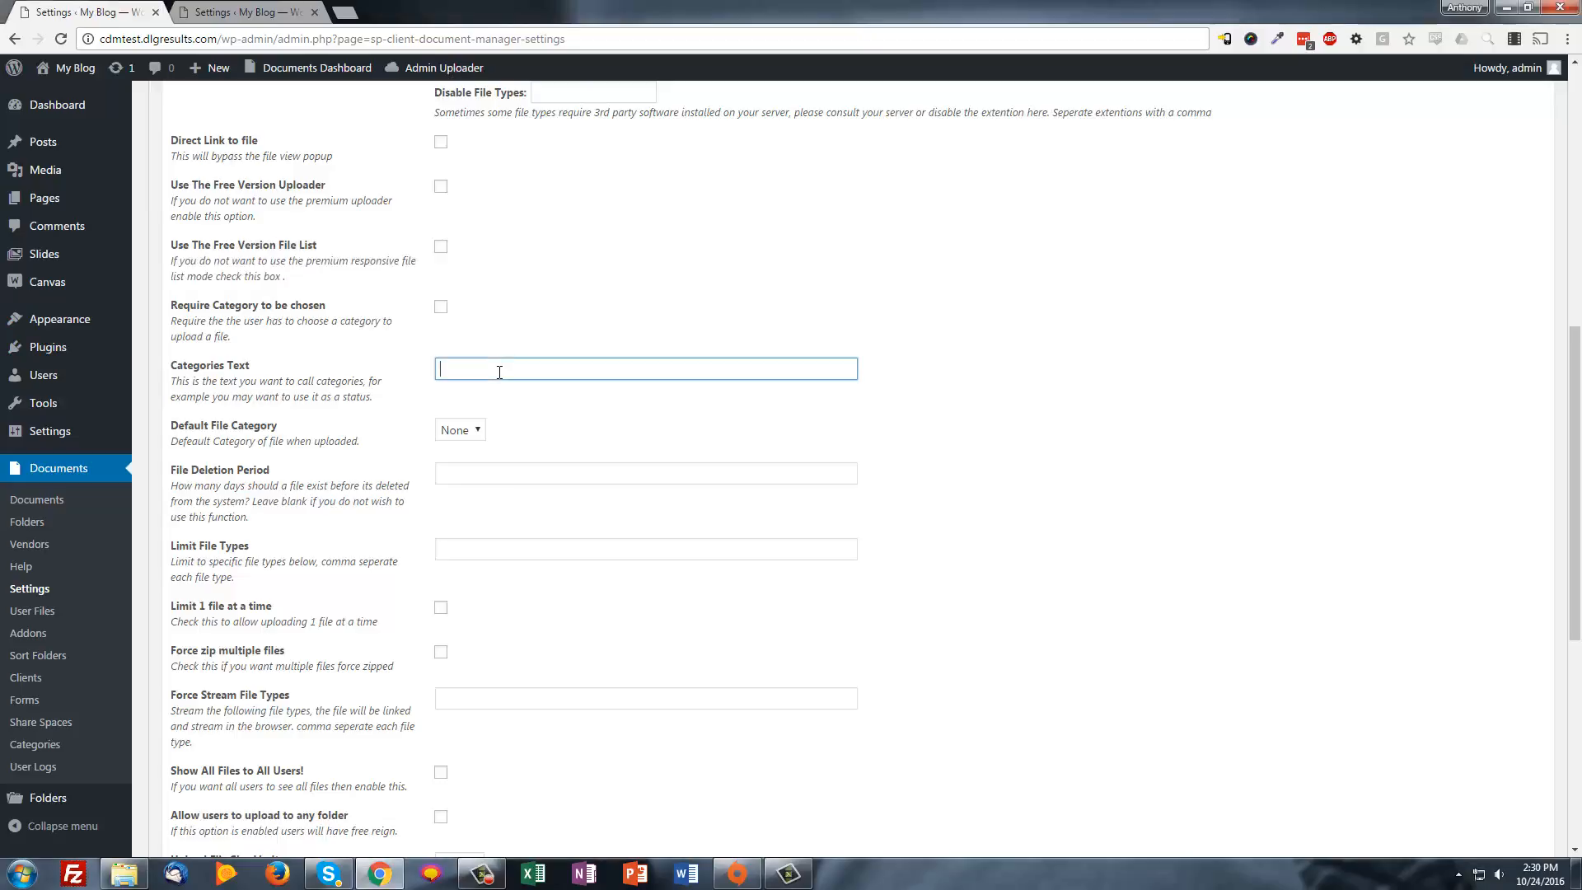
scroll(499, 372, "down", 1)
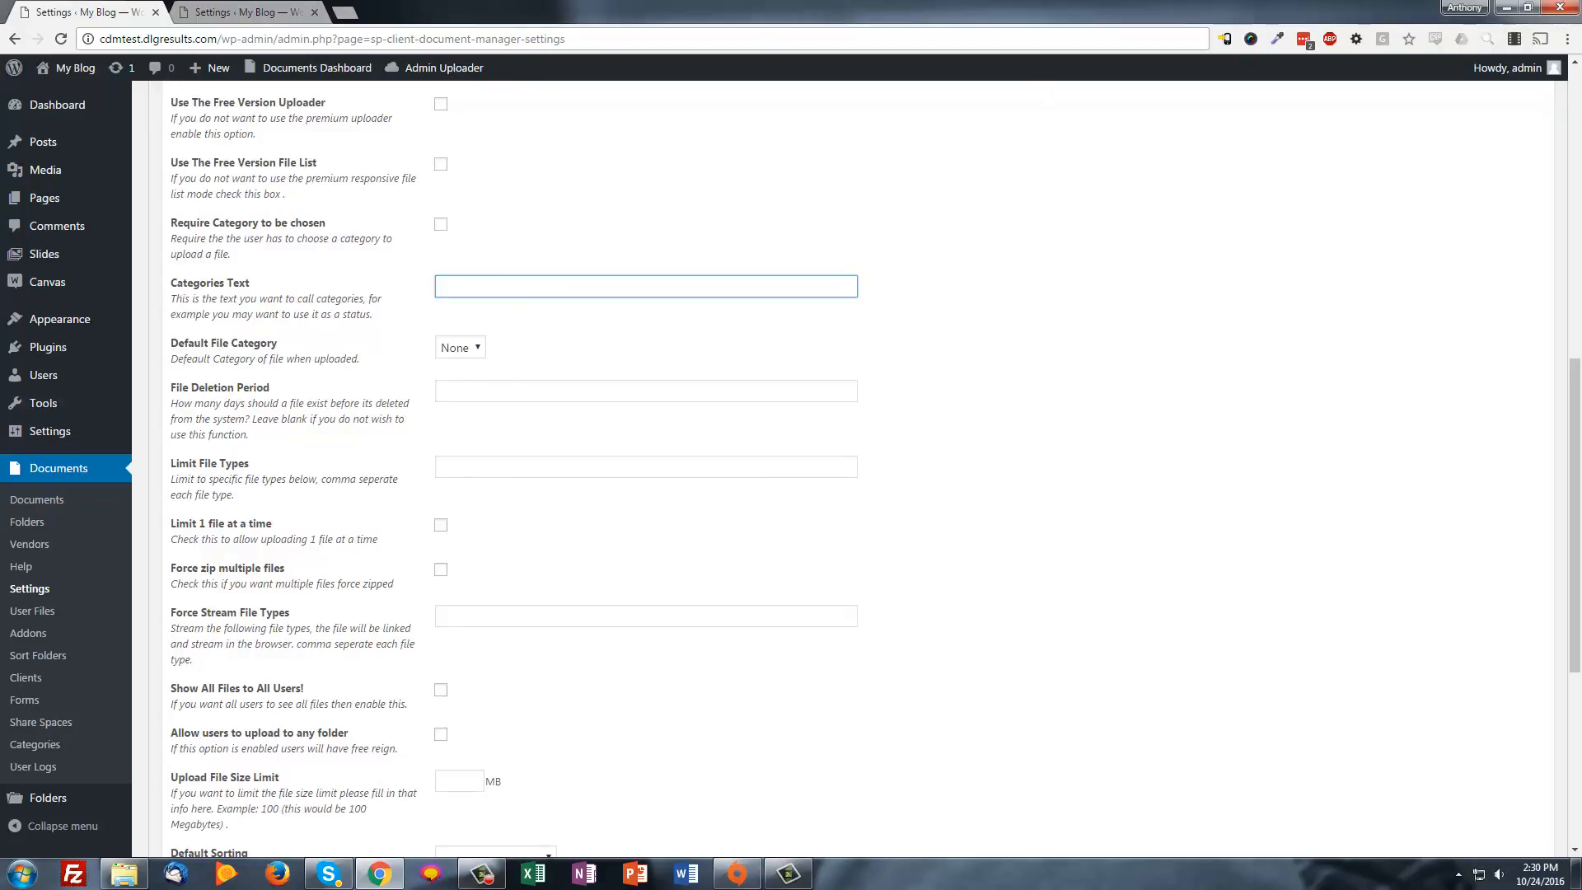
scroll(883, 318, "down", 1)
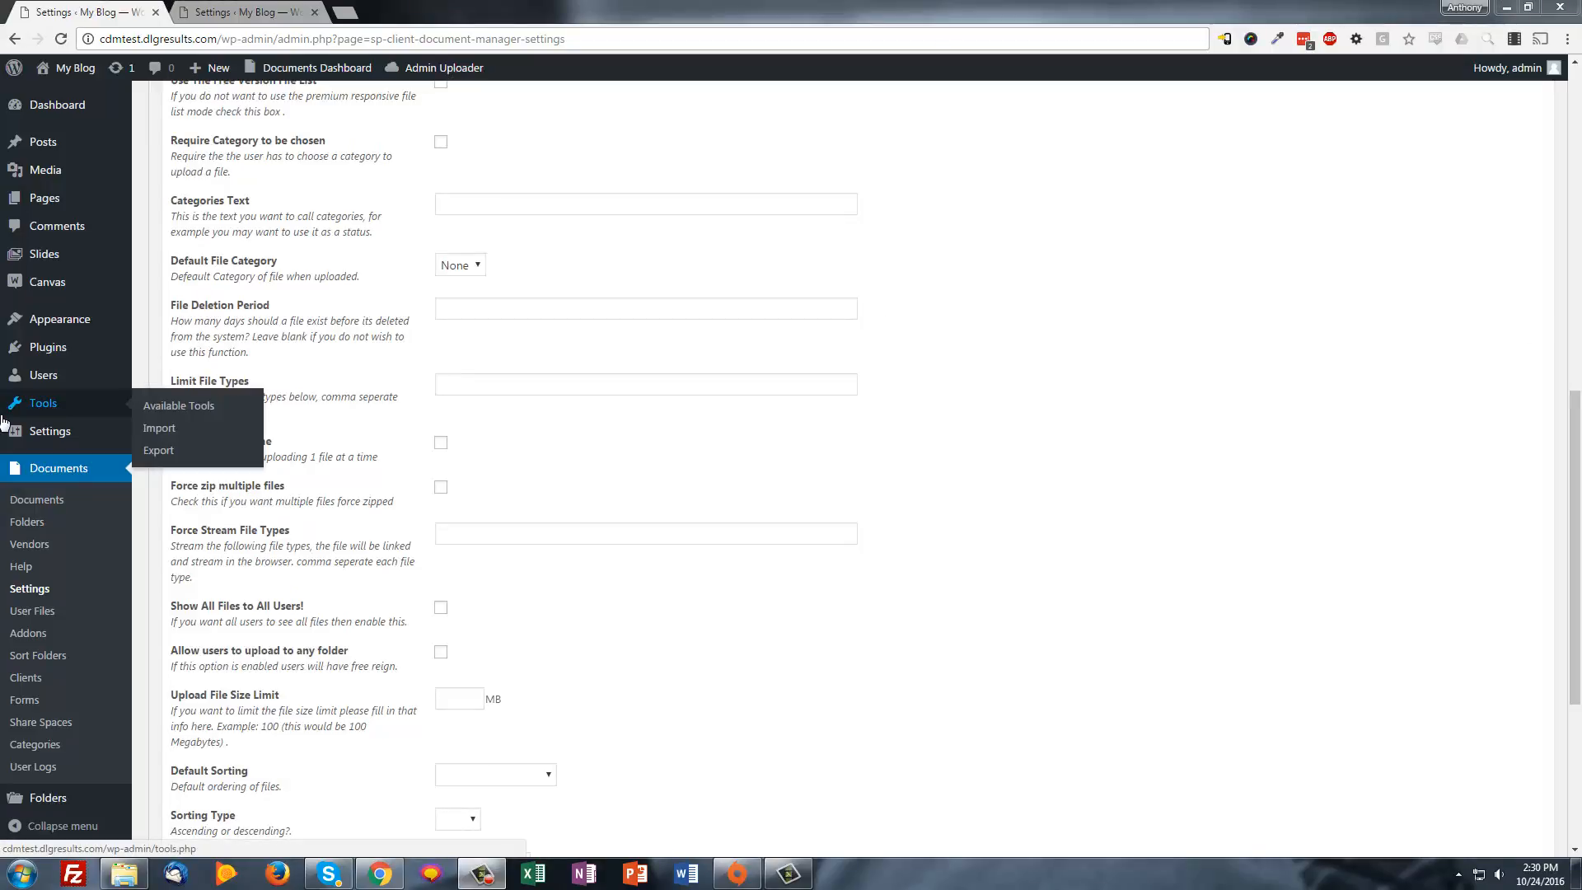
left_click(483, 310)
scroll(484, 321, "down", 1)
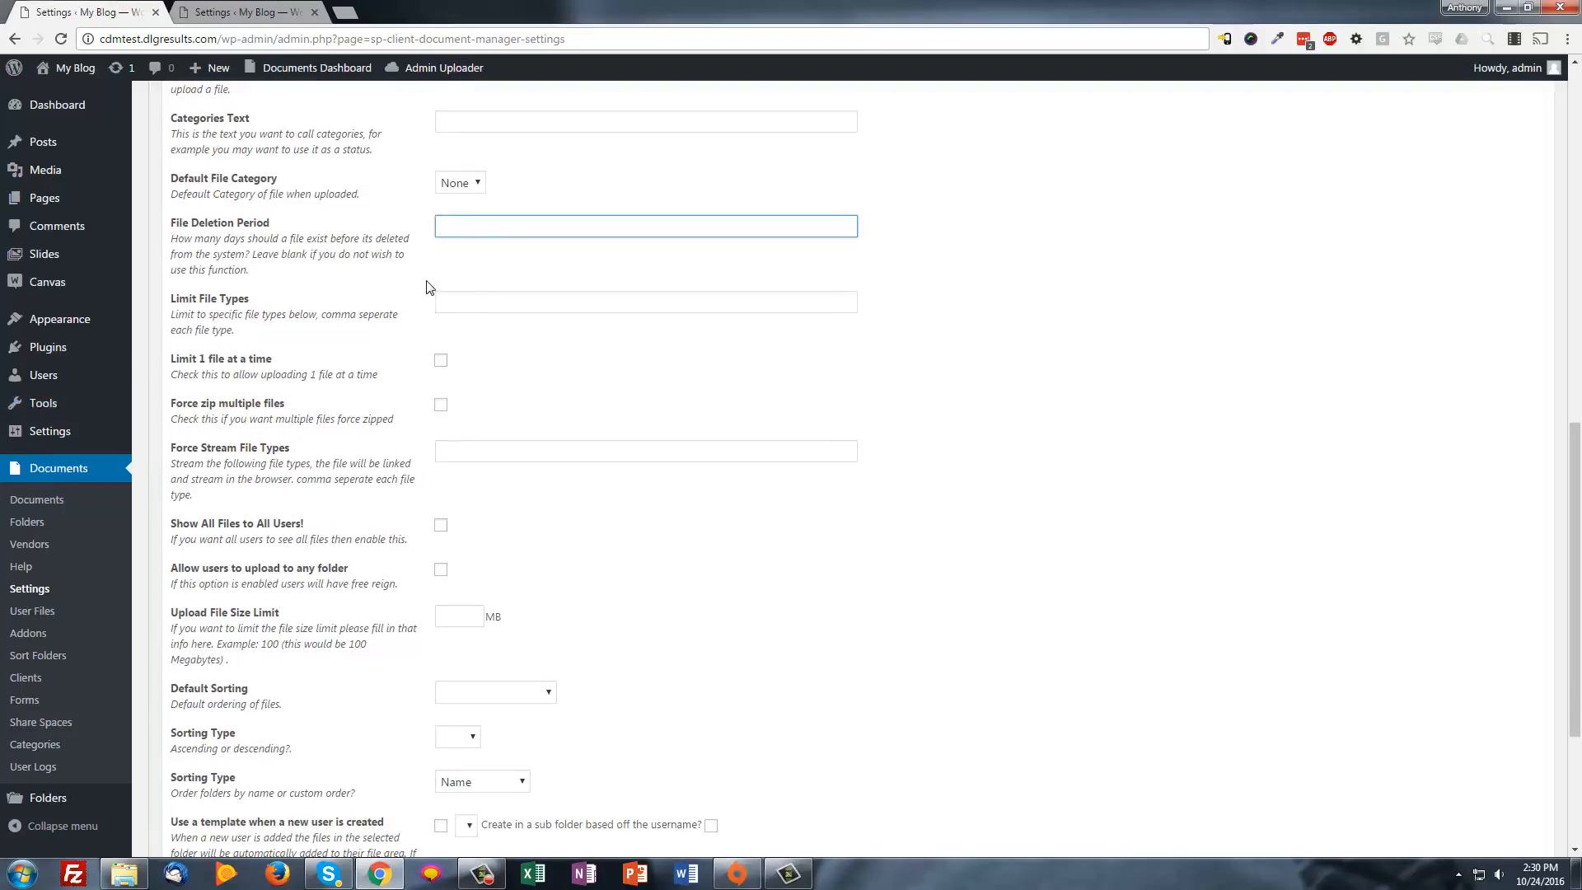
scroll(426, 287, "up", 1)
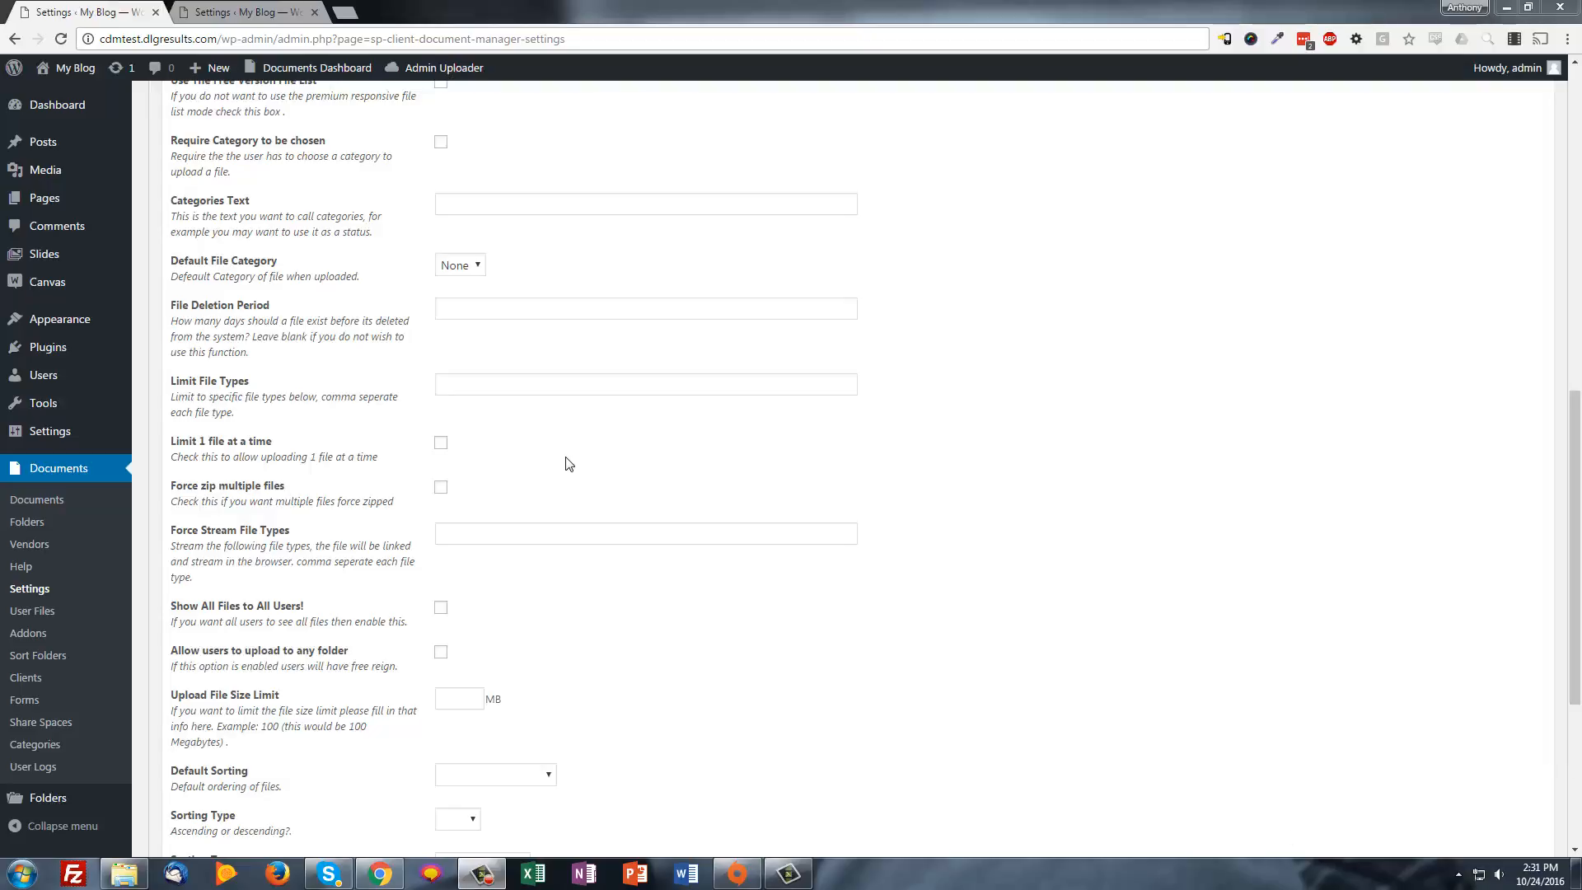
scroll(371, 437, "down", 1)
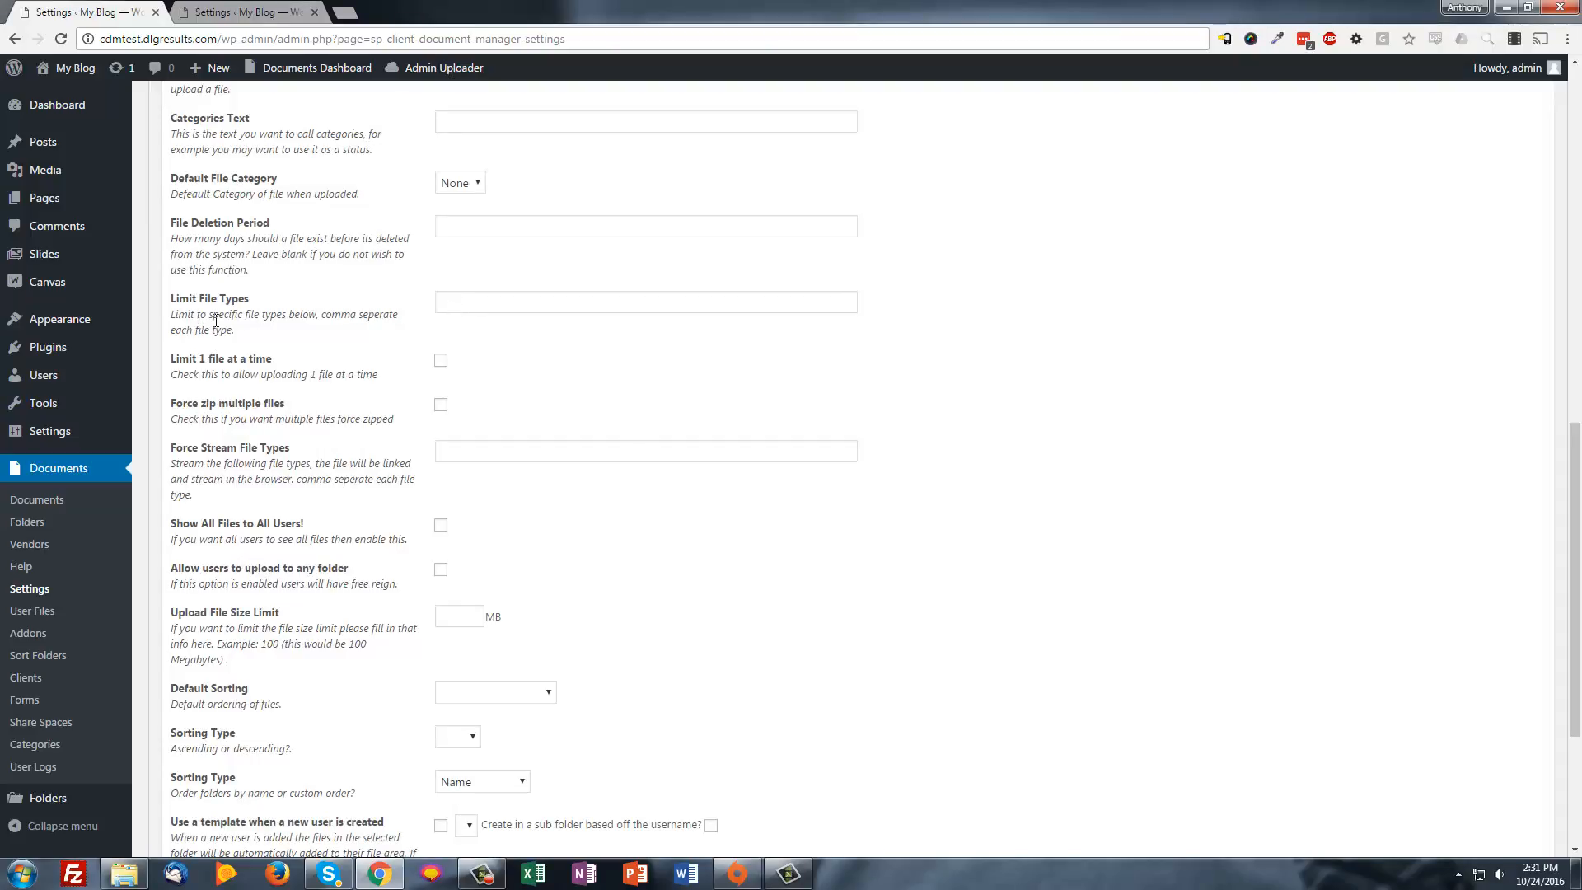
mouse_move(252, 330)
left_mouse_down()
mouse_move(174, 313)
mouse_move(260, 335)
left_mouse_up()
left_click(173, 312)
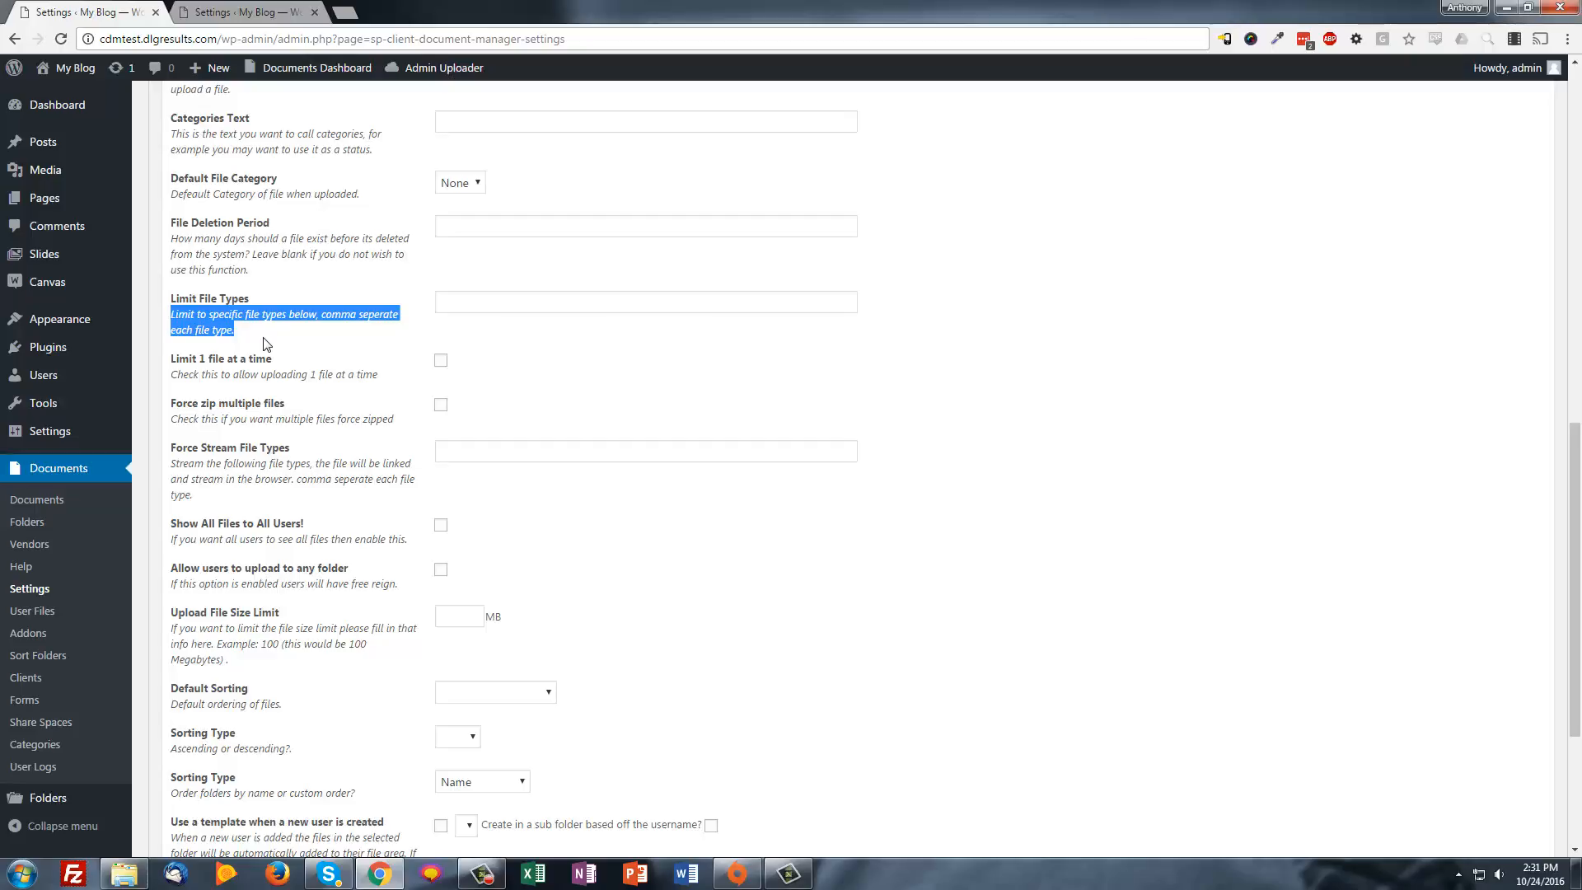
left_click(465, 298)
type("pd")
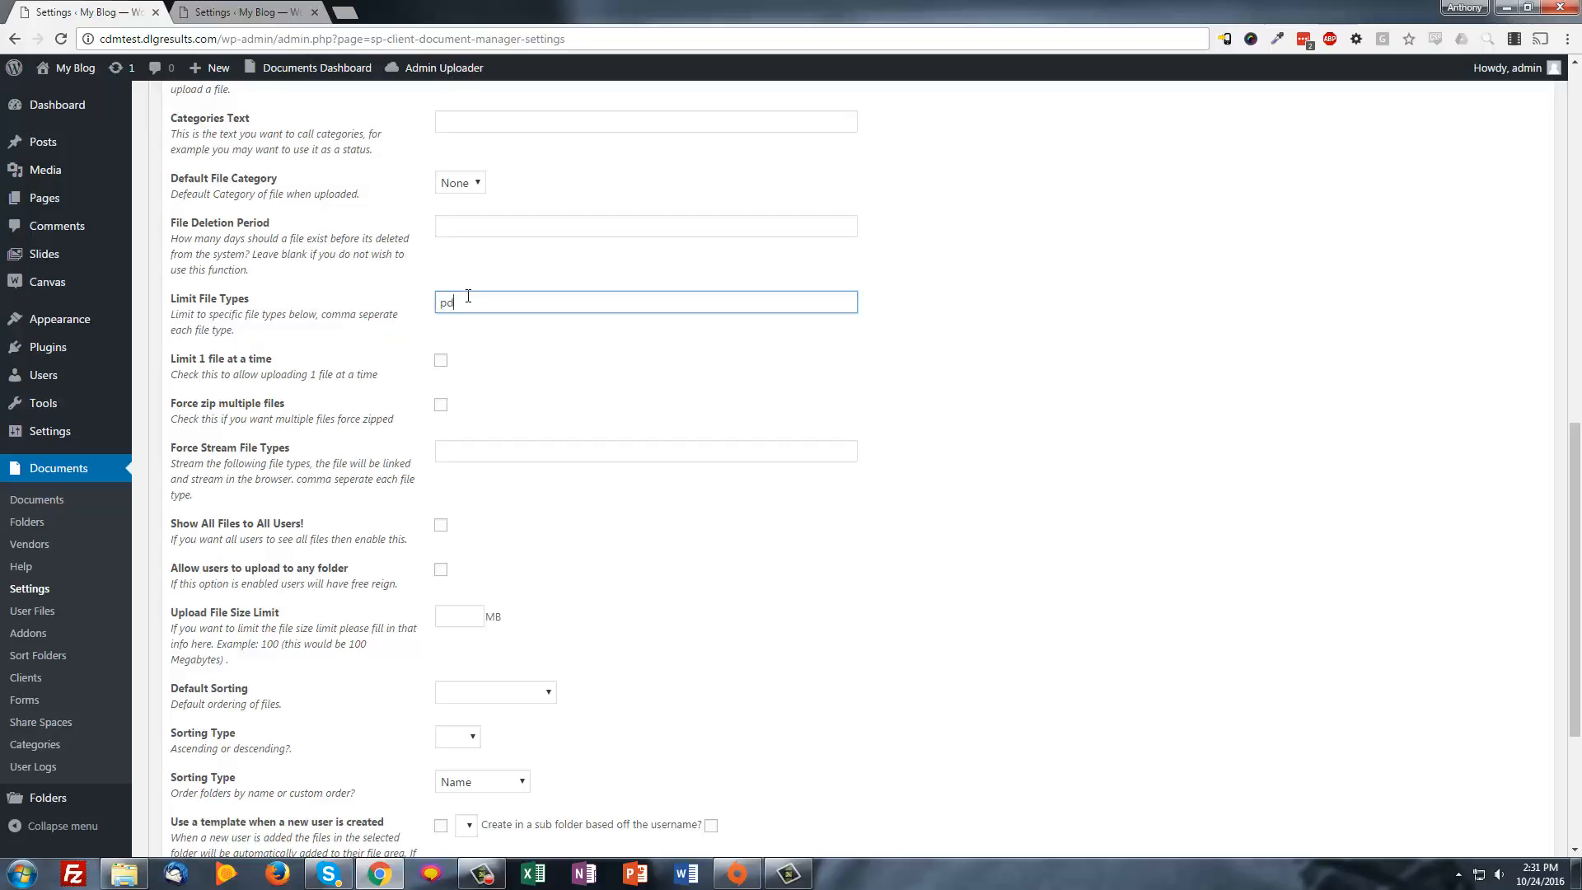
type("f,jpg")
key("ctrl+a")
key("BackSpace")
left_click(519, 424)
scroll(561, 434, "down", 1)
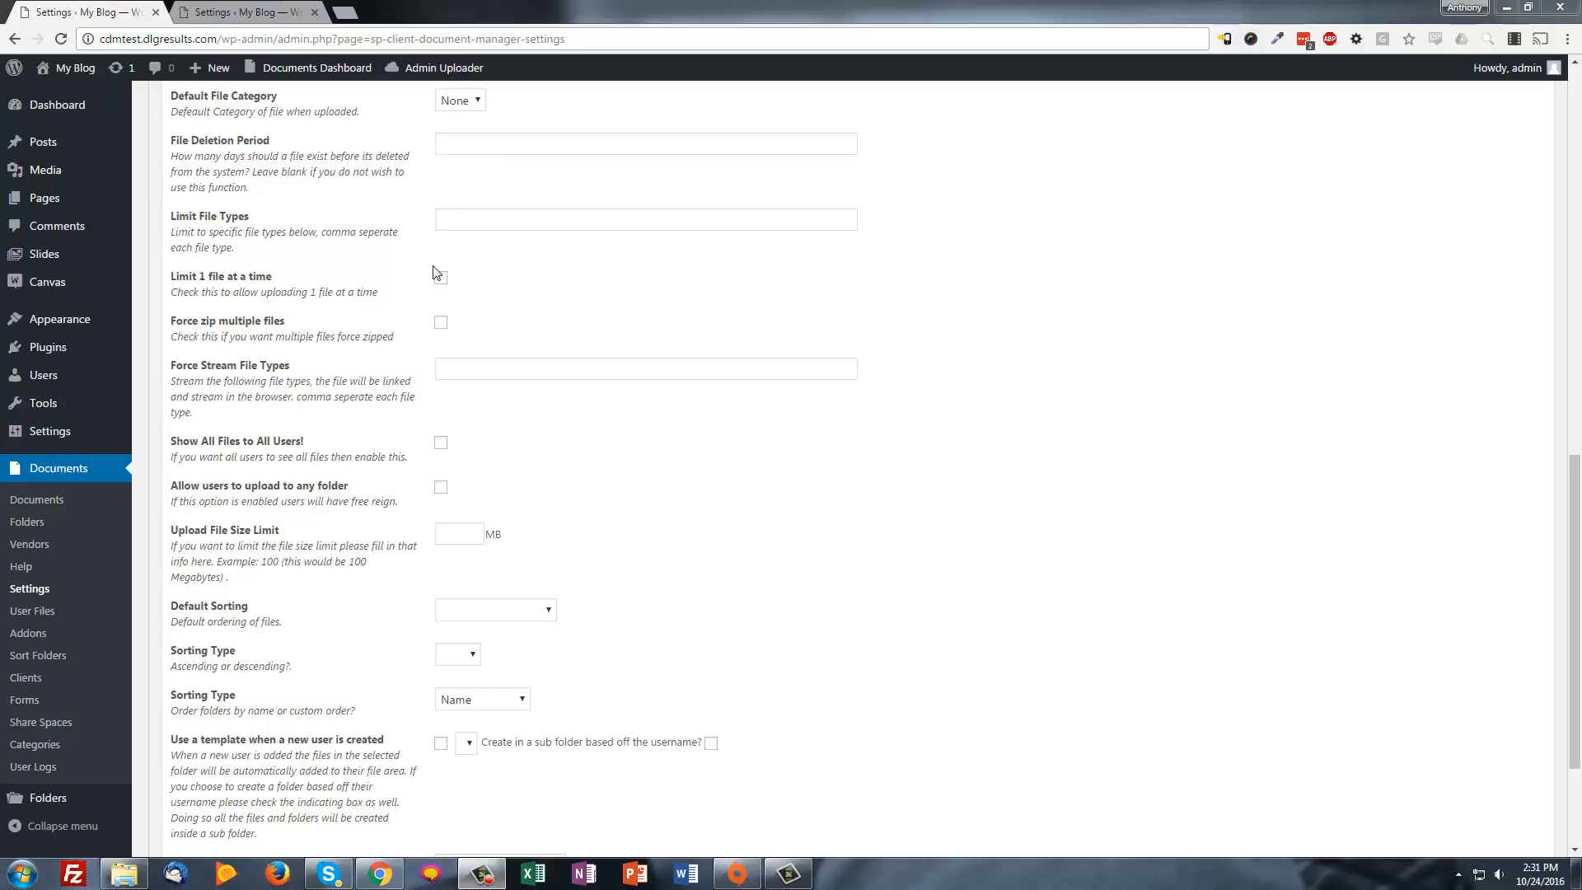
left_click(445, 377)
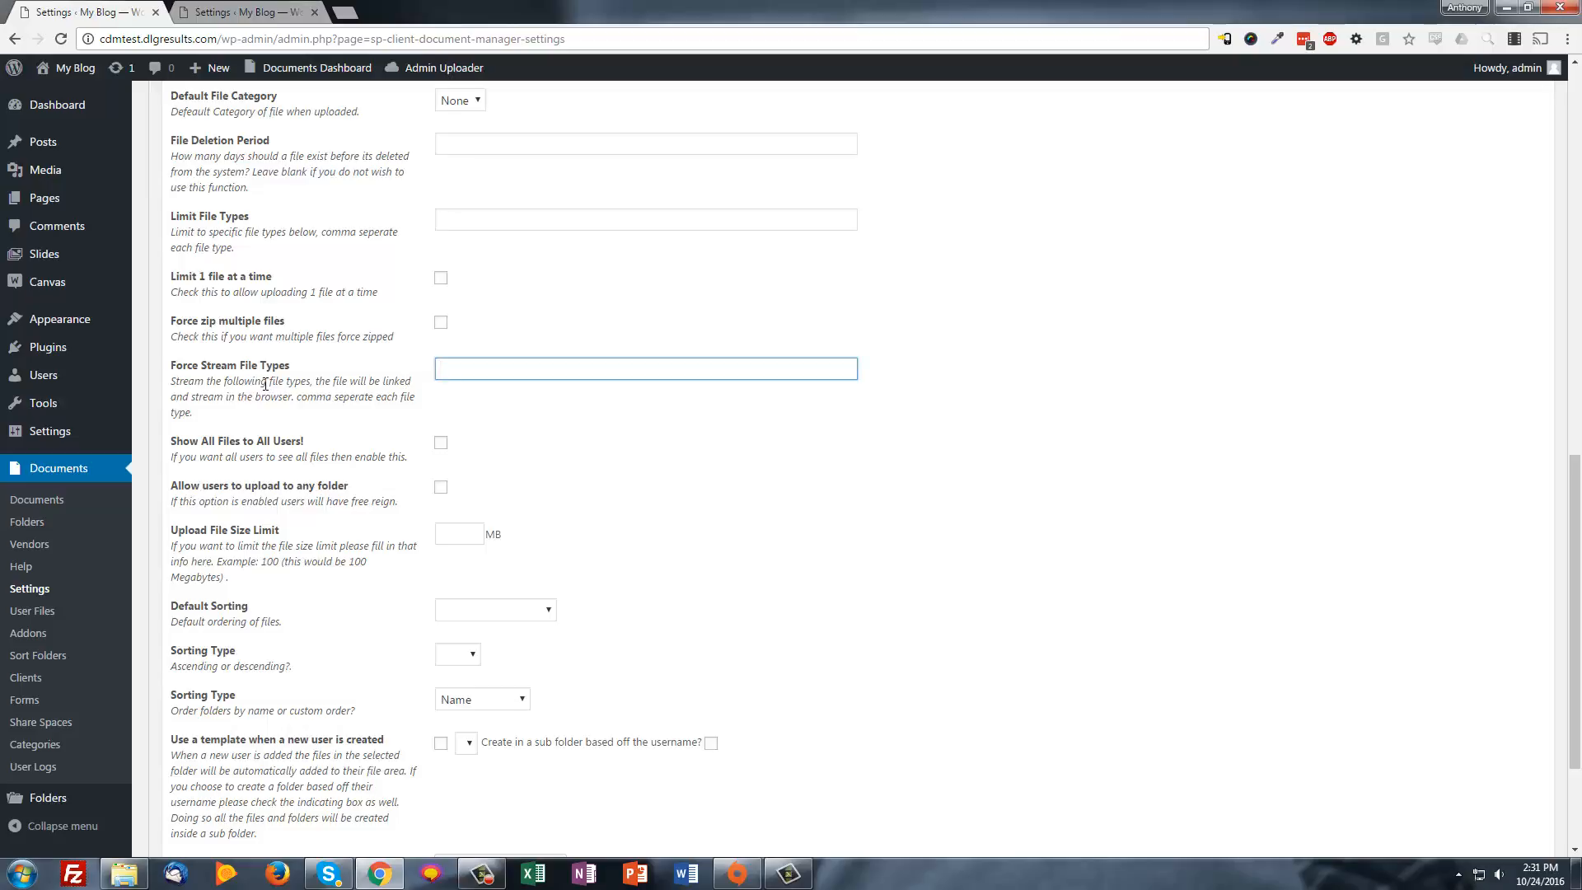
left_click(495, 387)
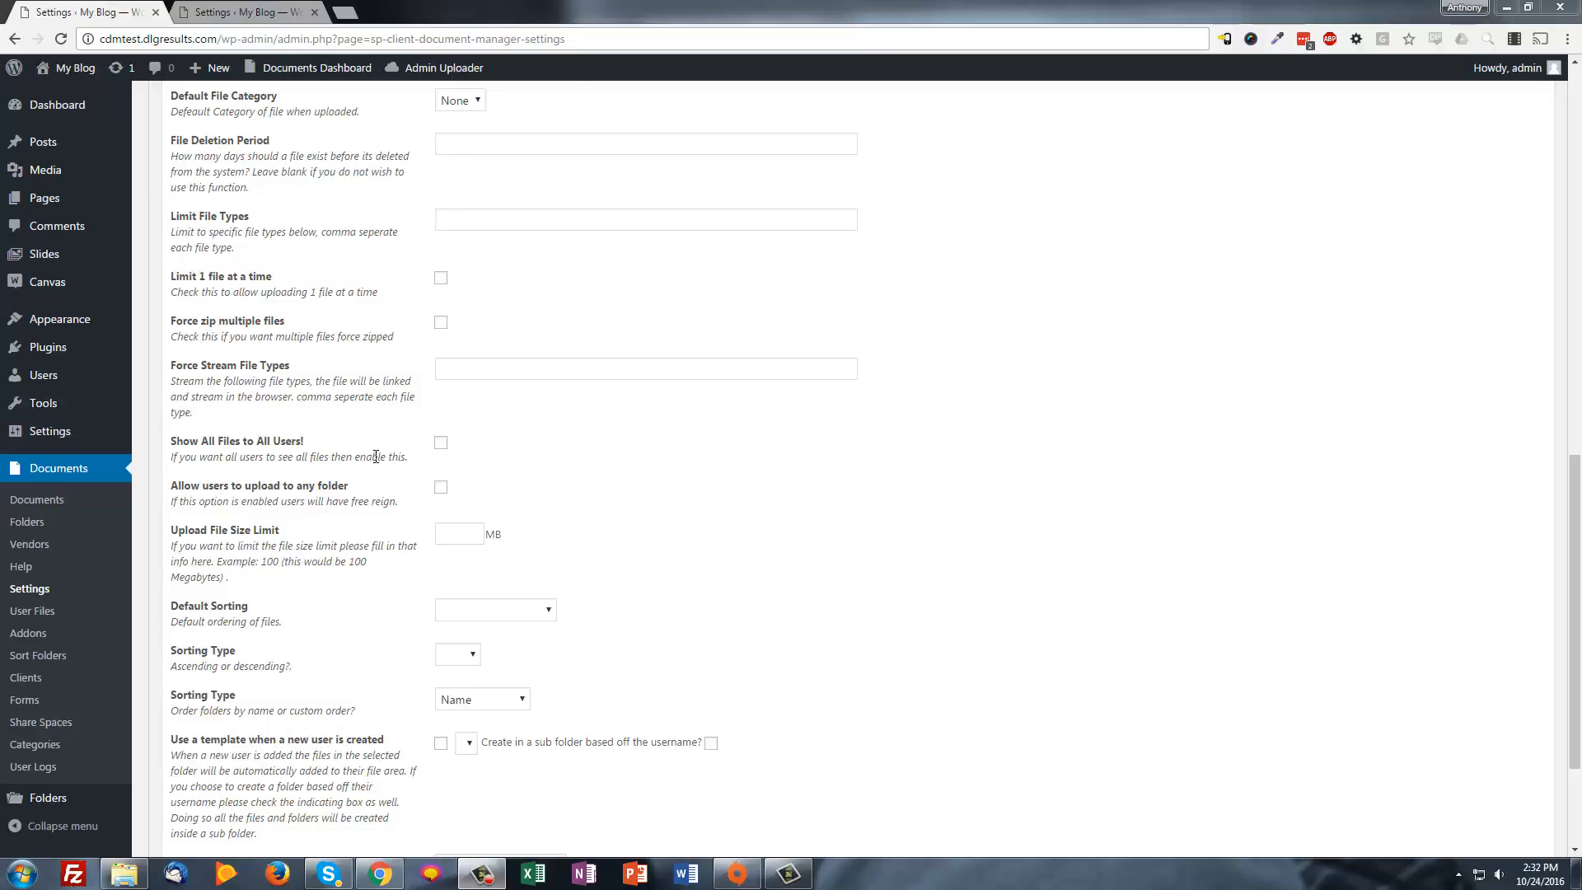
scroll(346, 352, "down", 2)
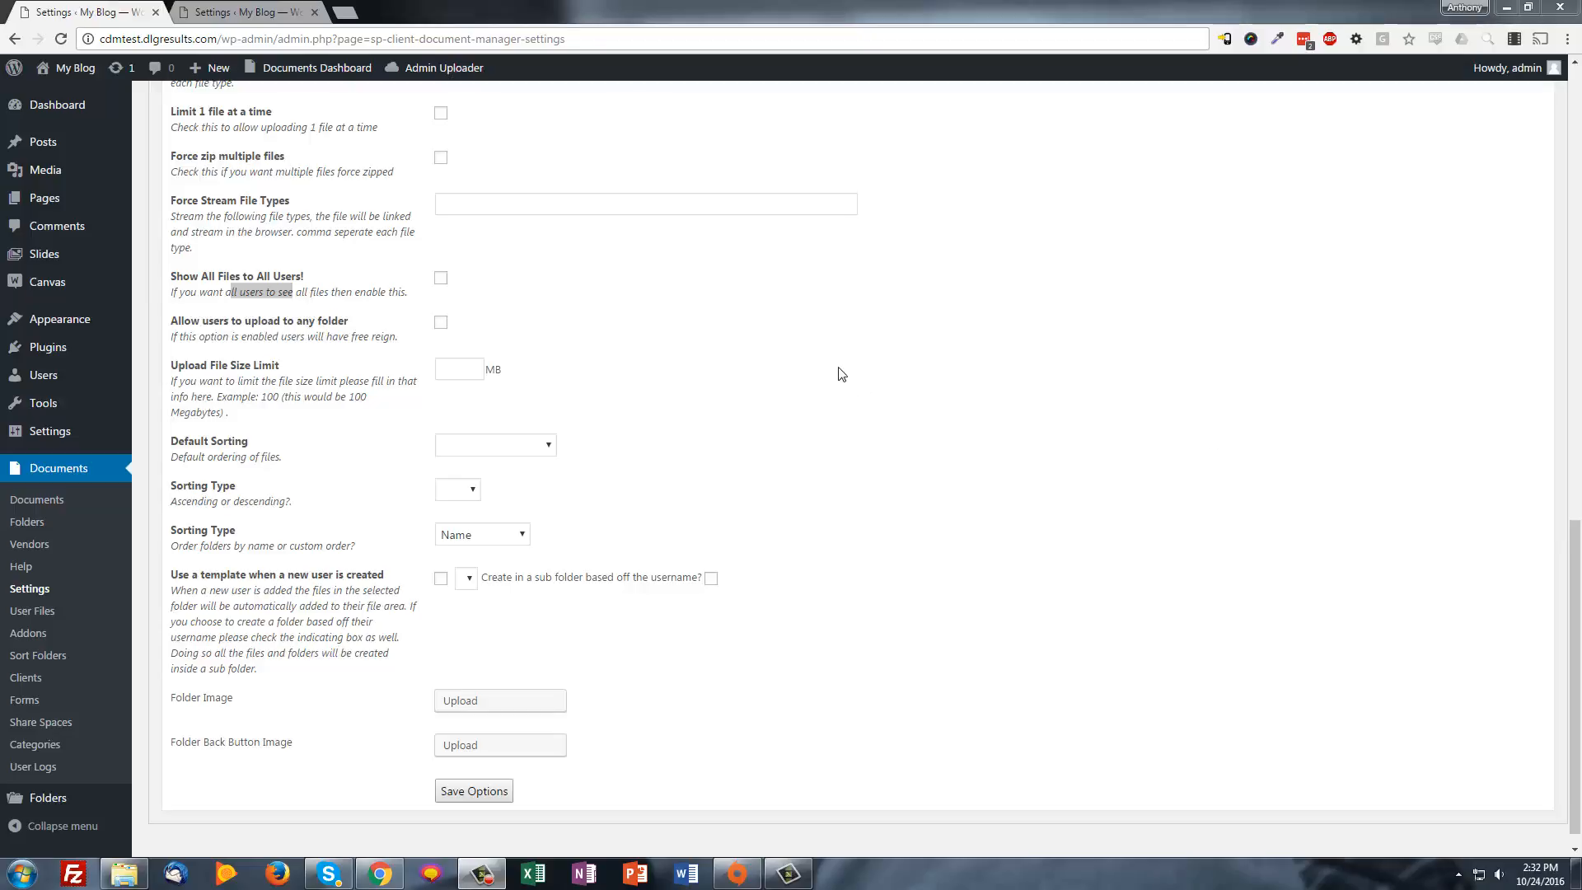
left_click(458, 369)
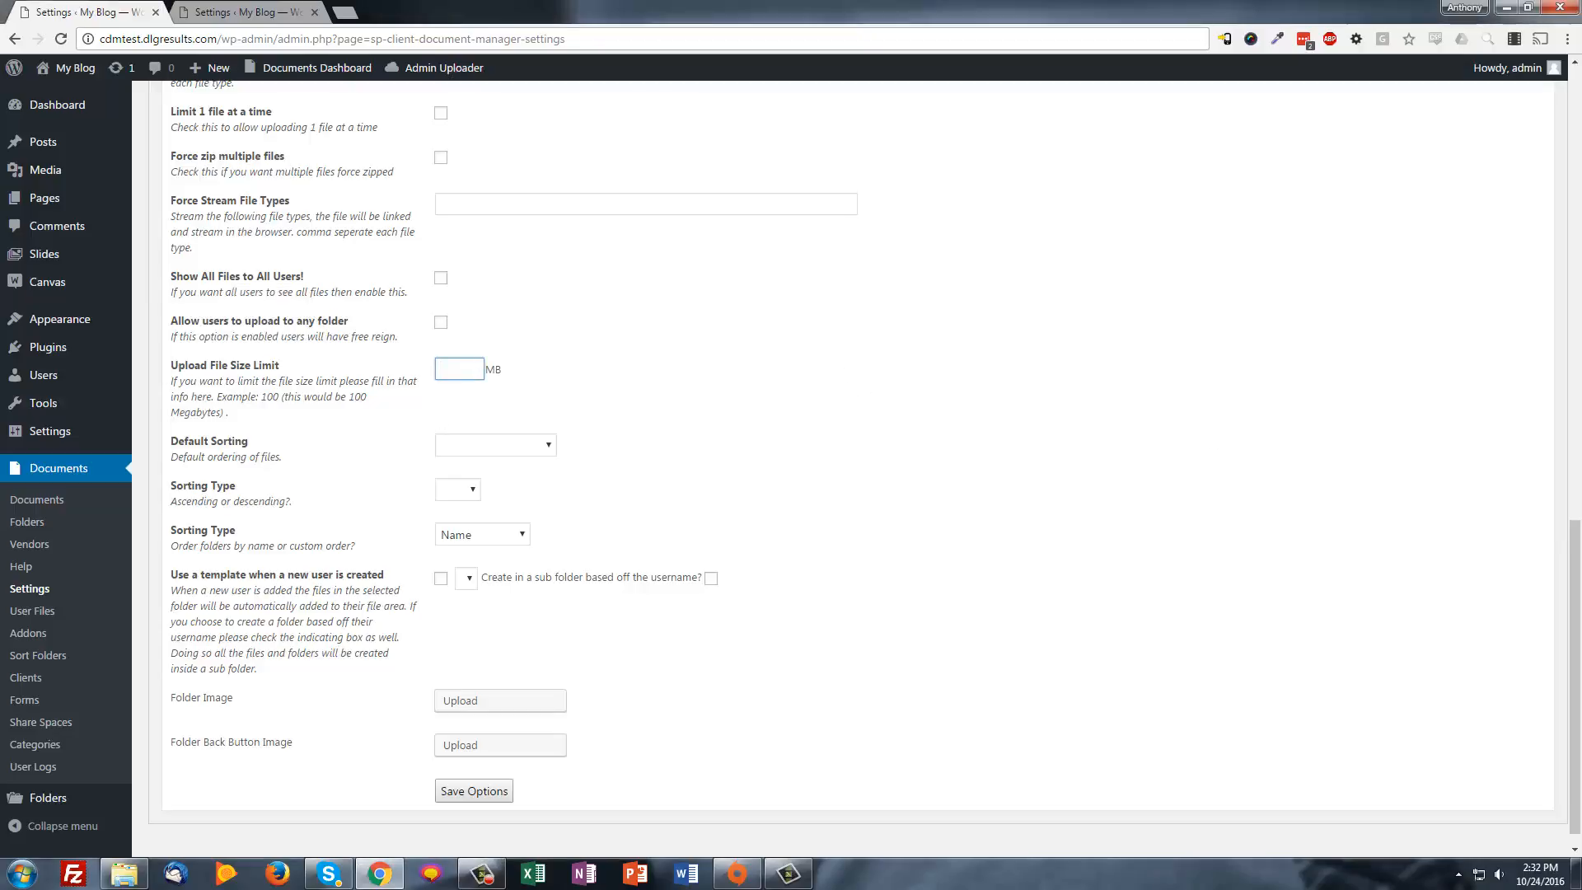
left_click(475, 456)
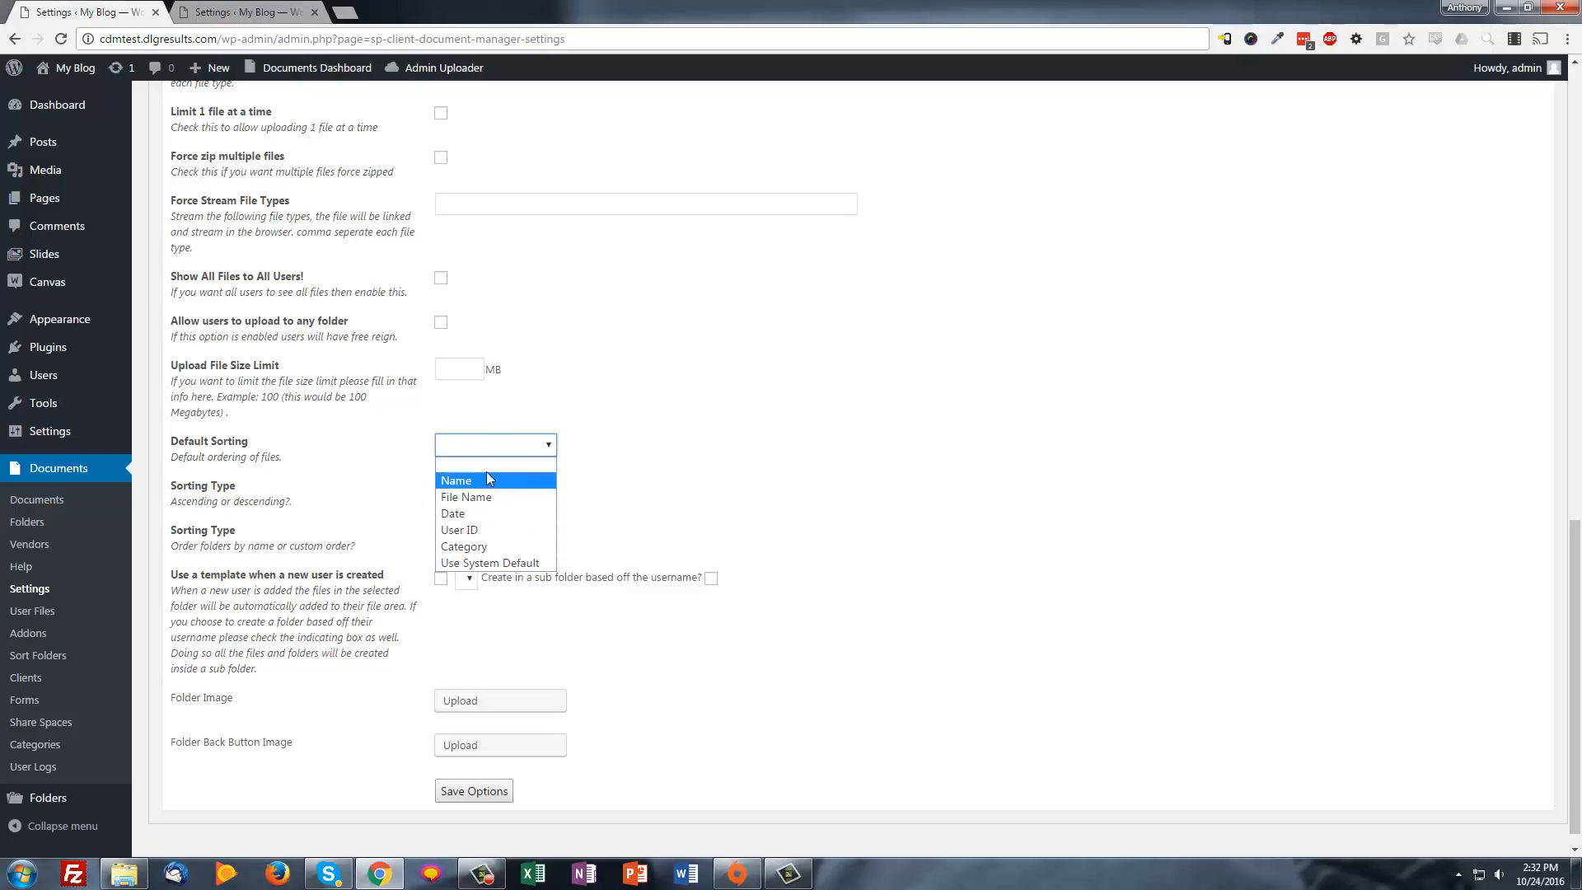
left_click(842, 452)
scroll(467, 552, "down", 1)
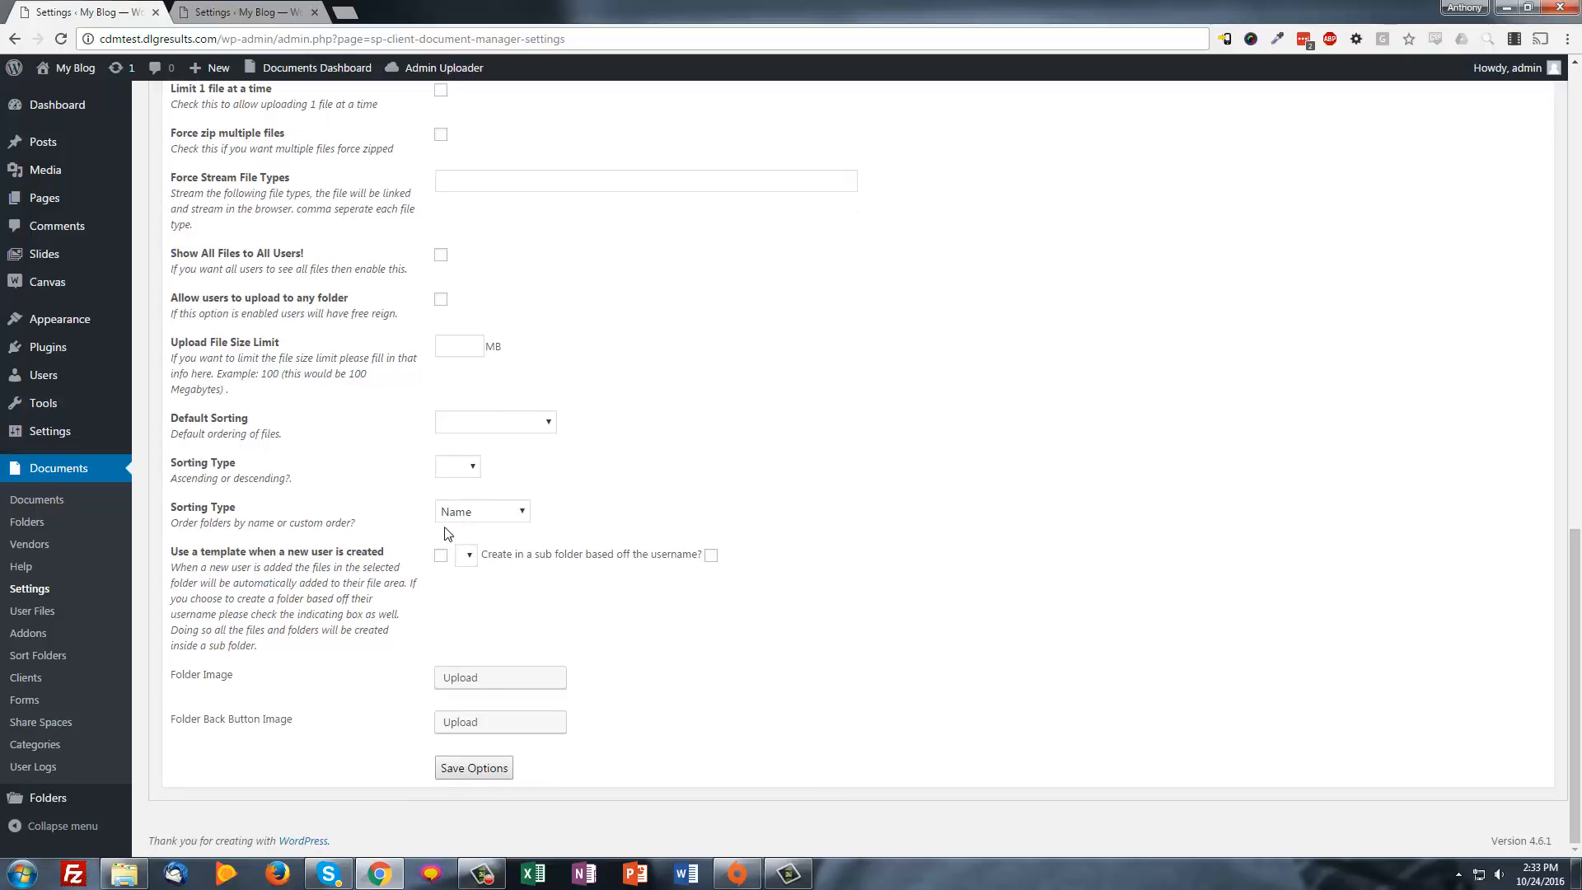
left_click(467, 465)
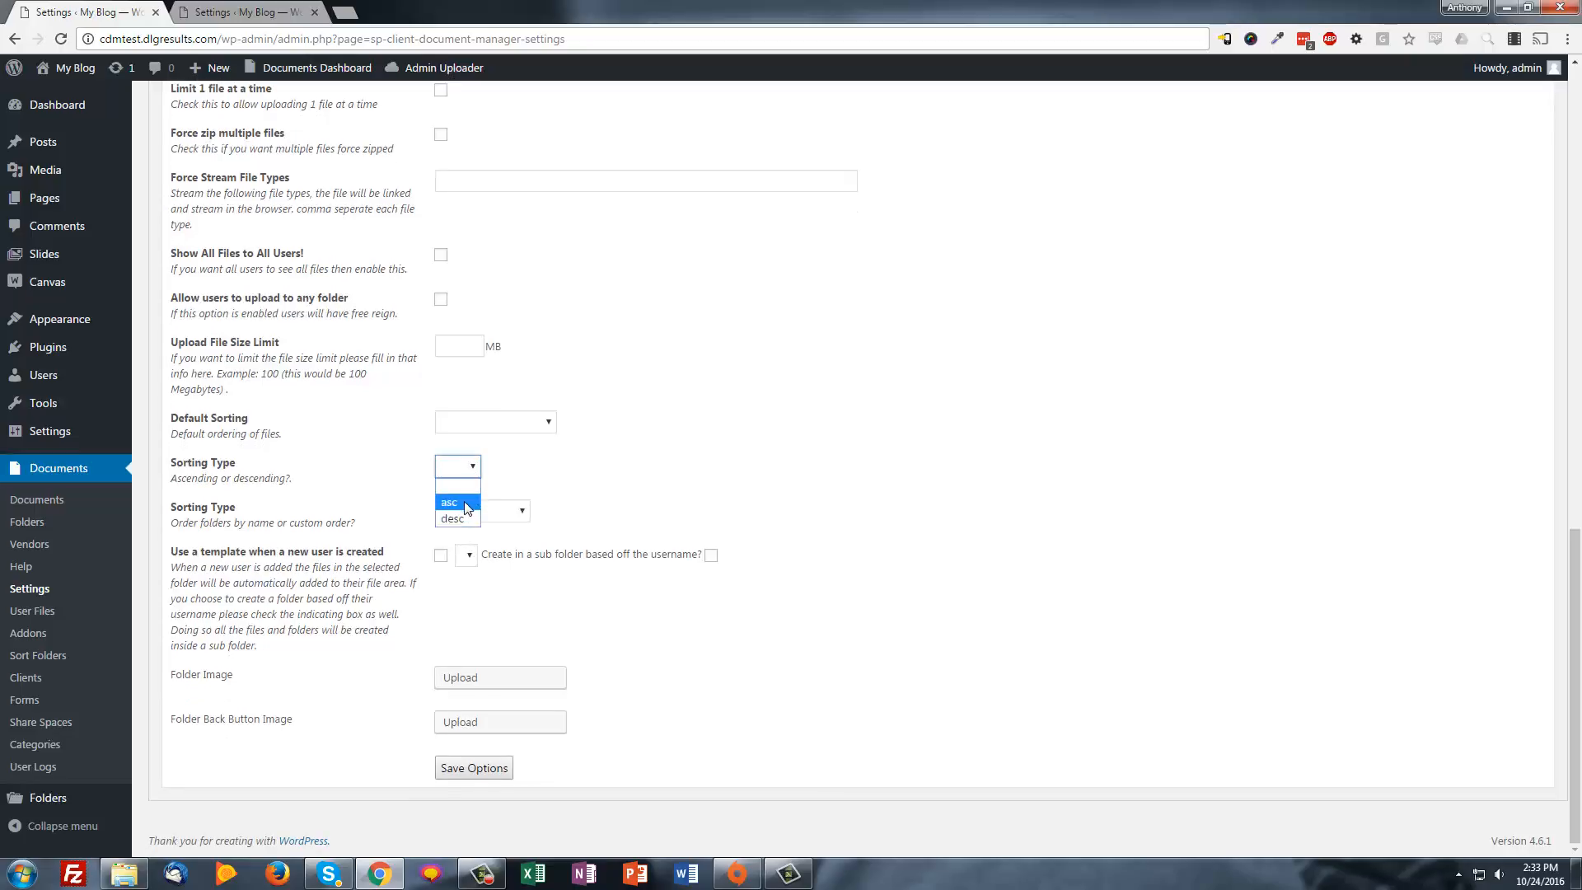
left_click(572, 480)
left_click(525, 509)
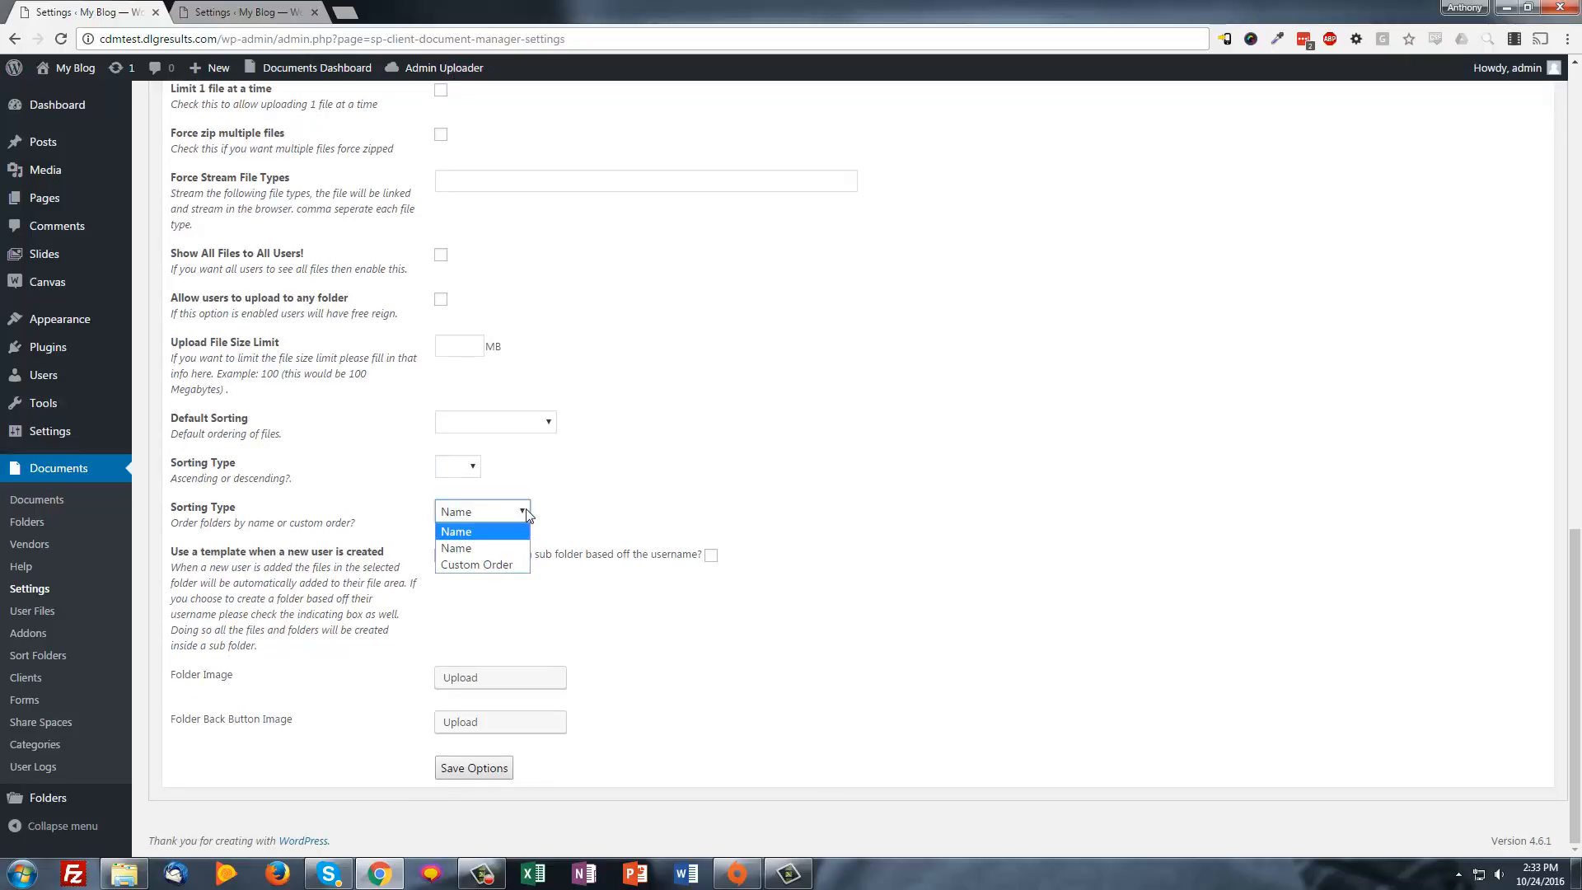
left_click(653, 495)
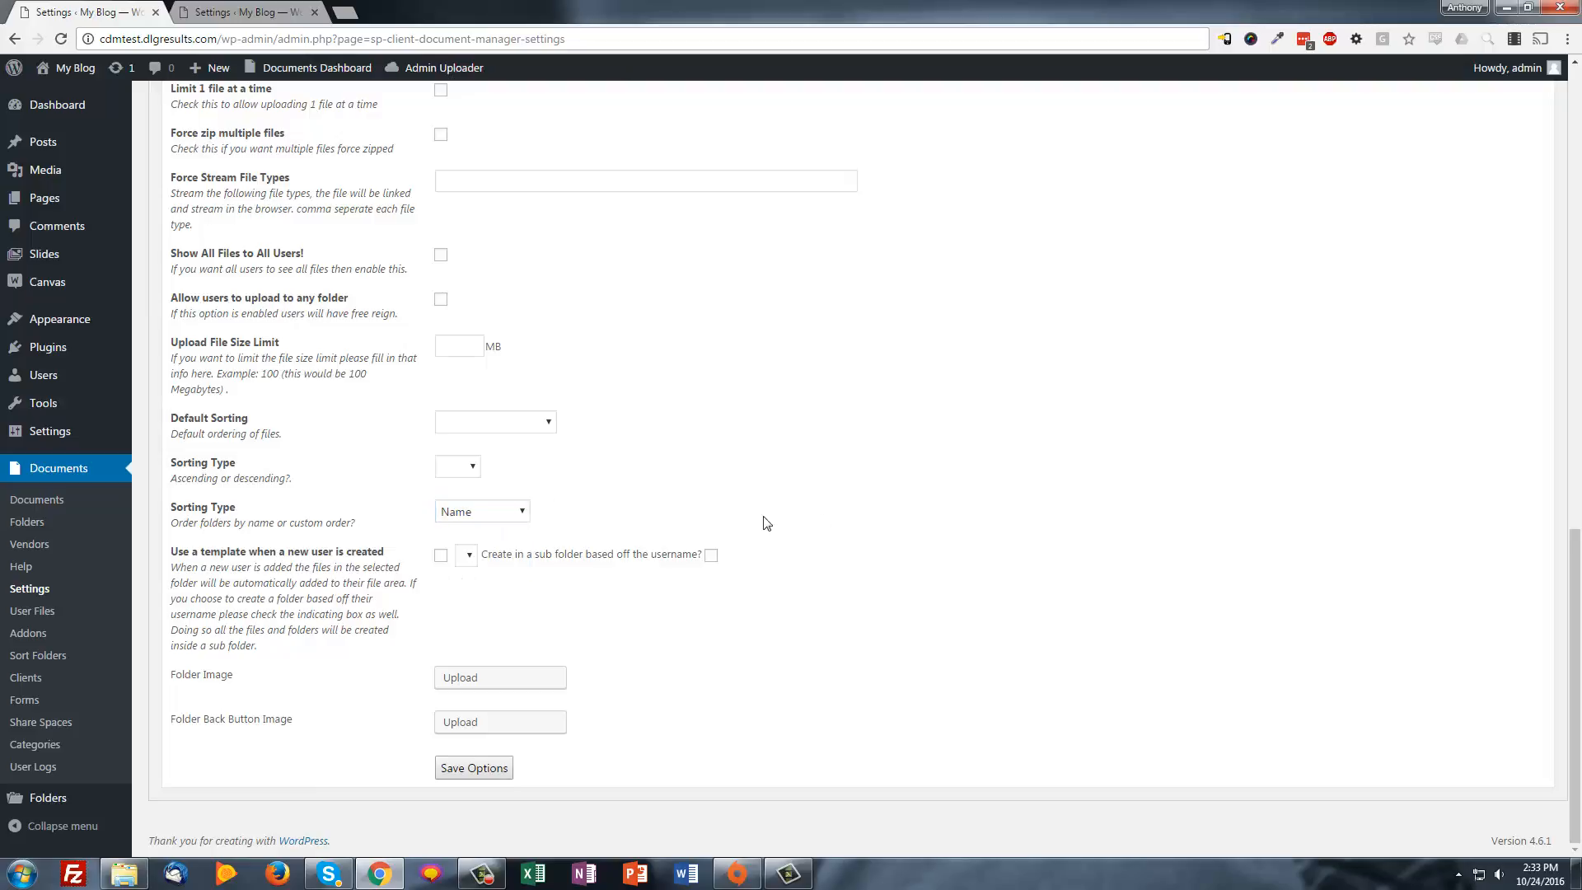
left_click(487, 517)
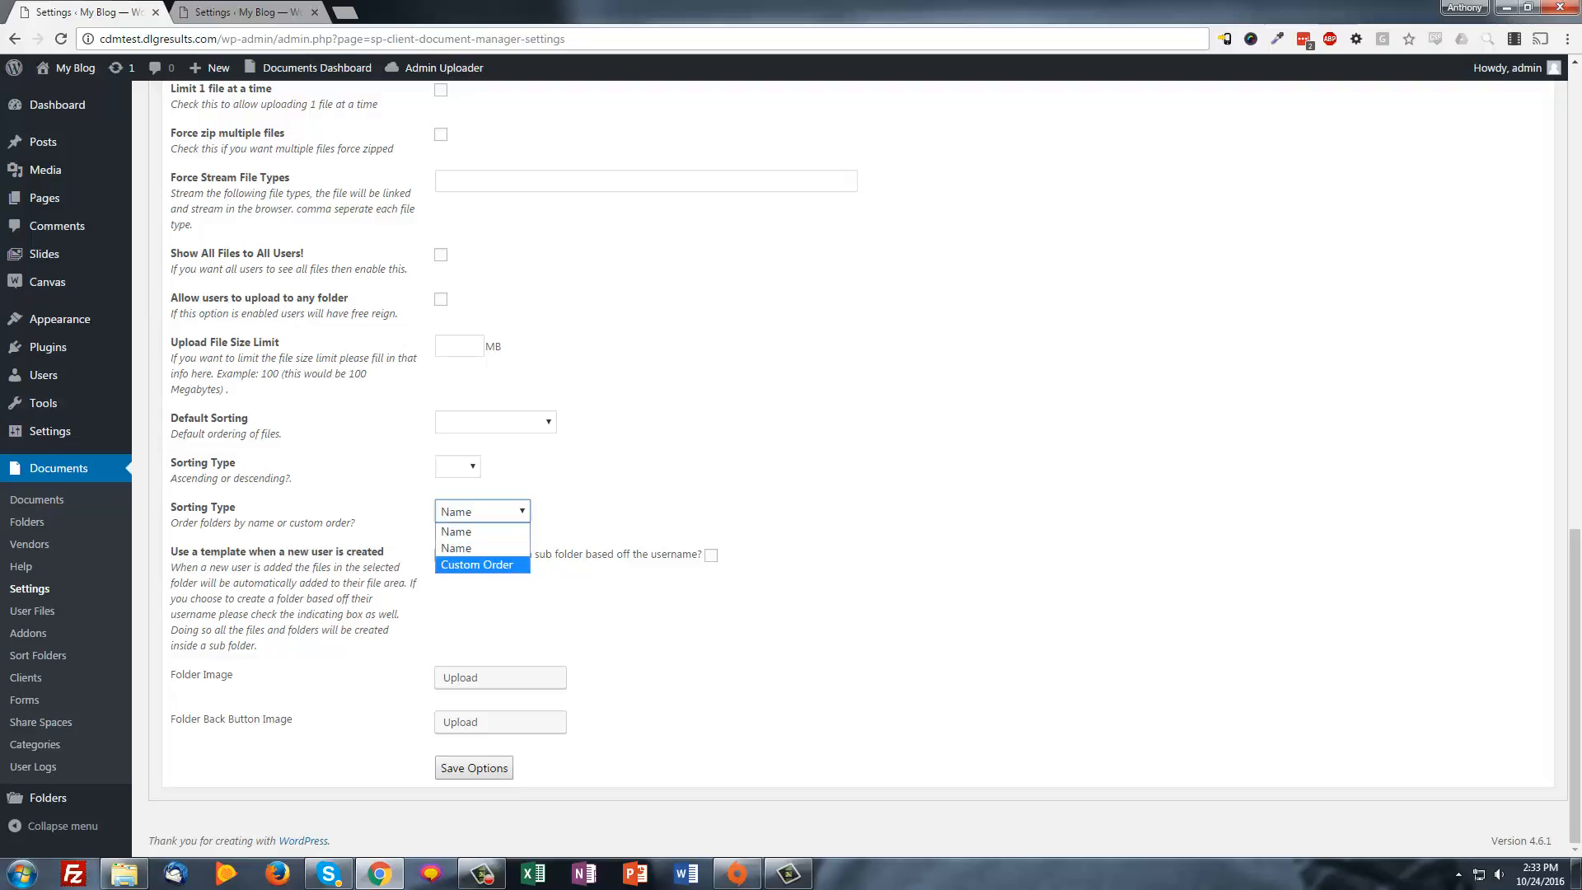
key("F10")
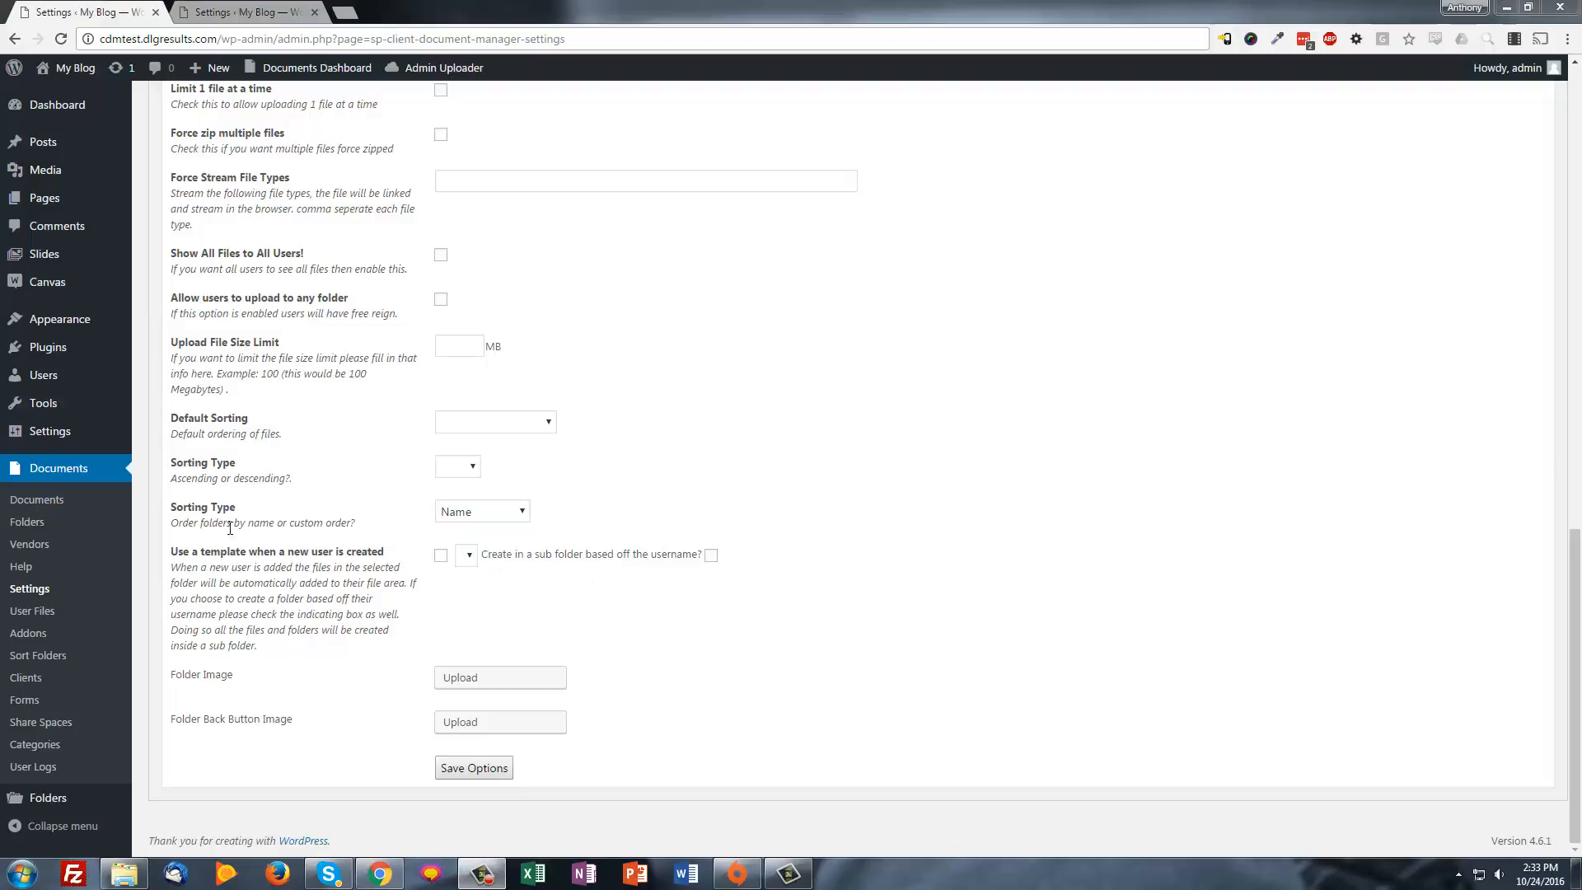
left_click_drag(178, 551, 335, 551)
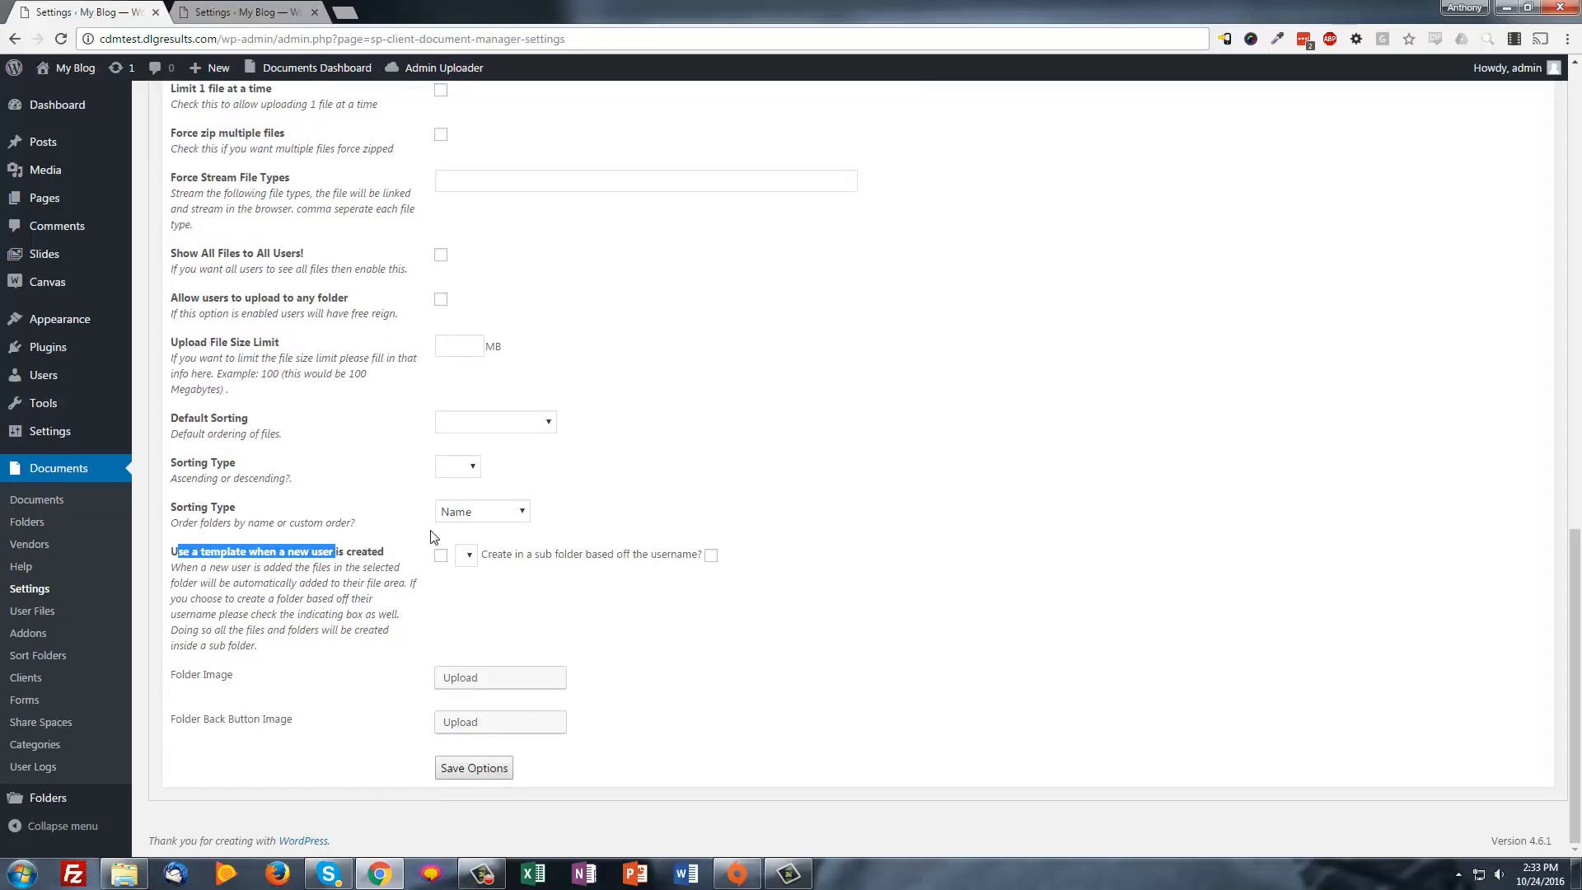
left_click(426, 558)
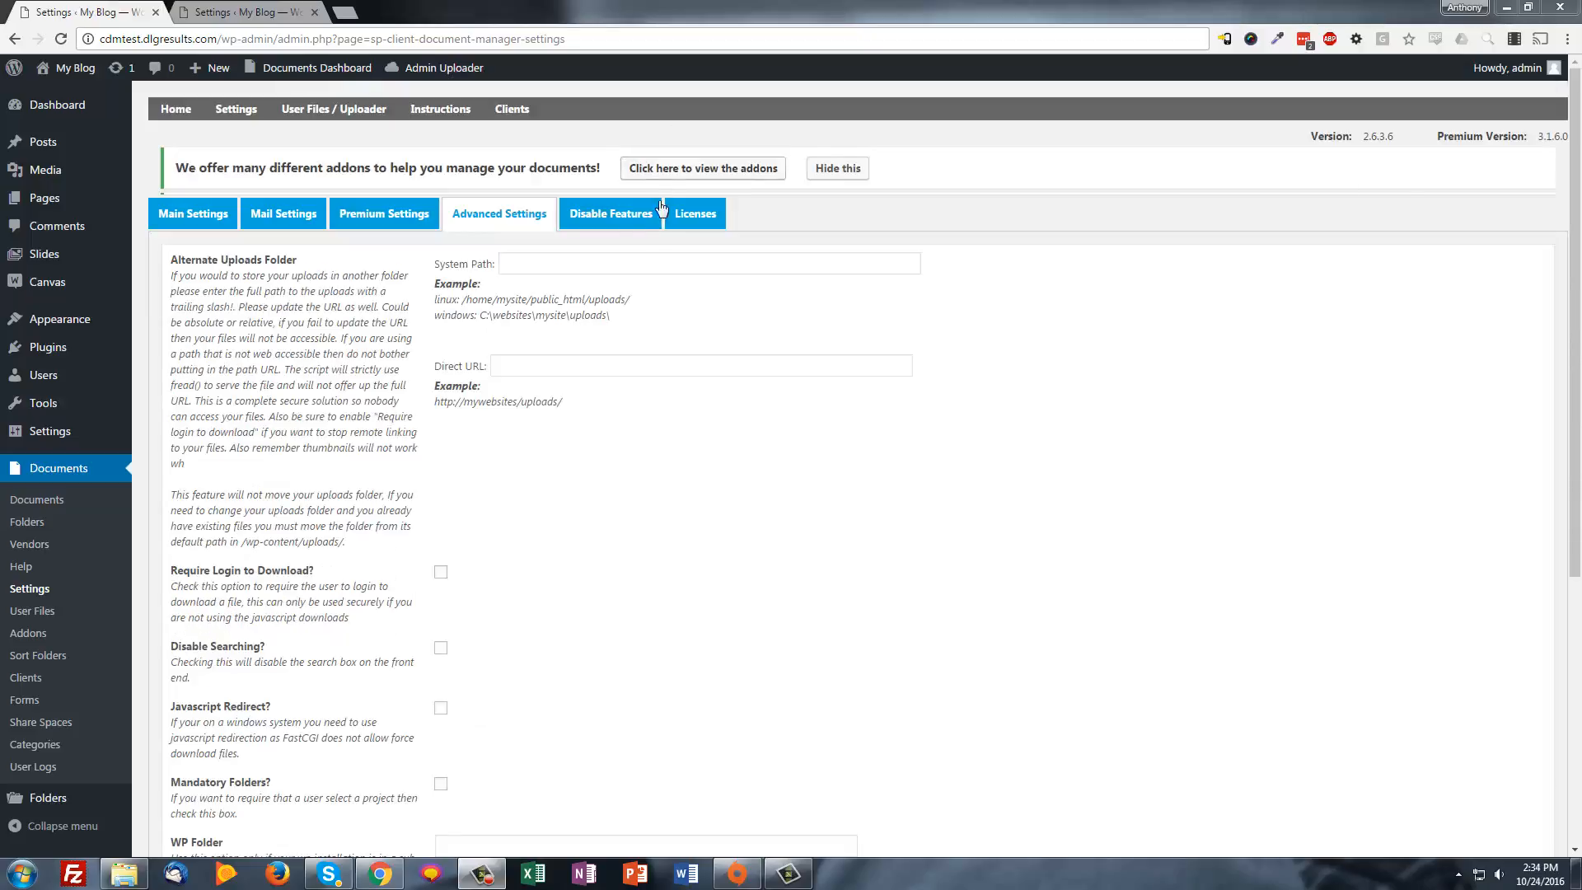
Show the Disable Features tab and scroll through its base and premium feature checkboxes
left_click(610, 214)
scroll(544, 579, "down", 1)
scroll(542, 580, "down", 7)
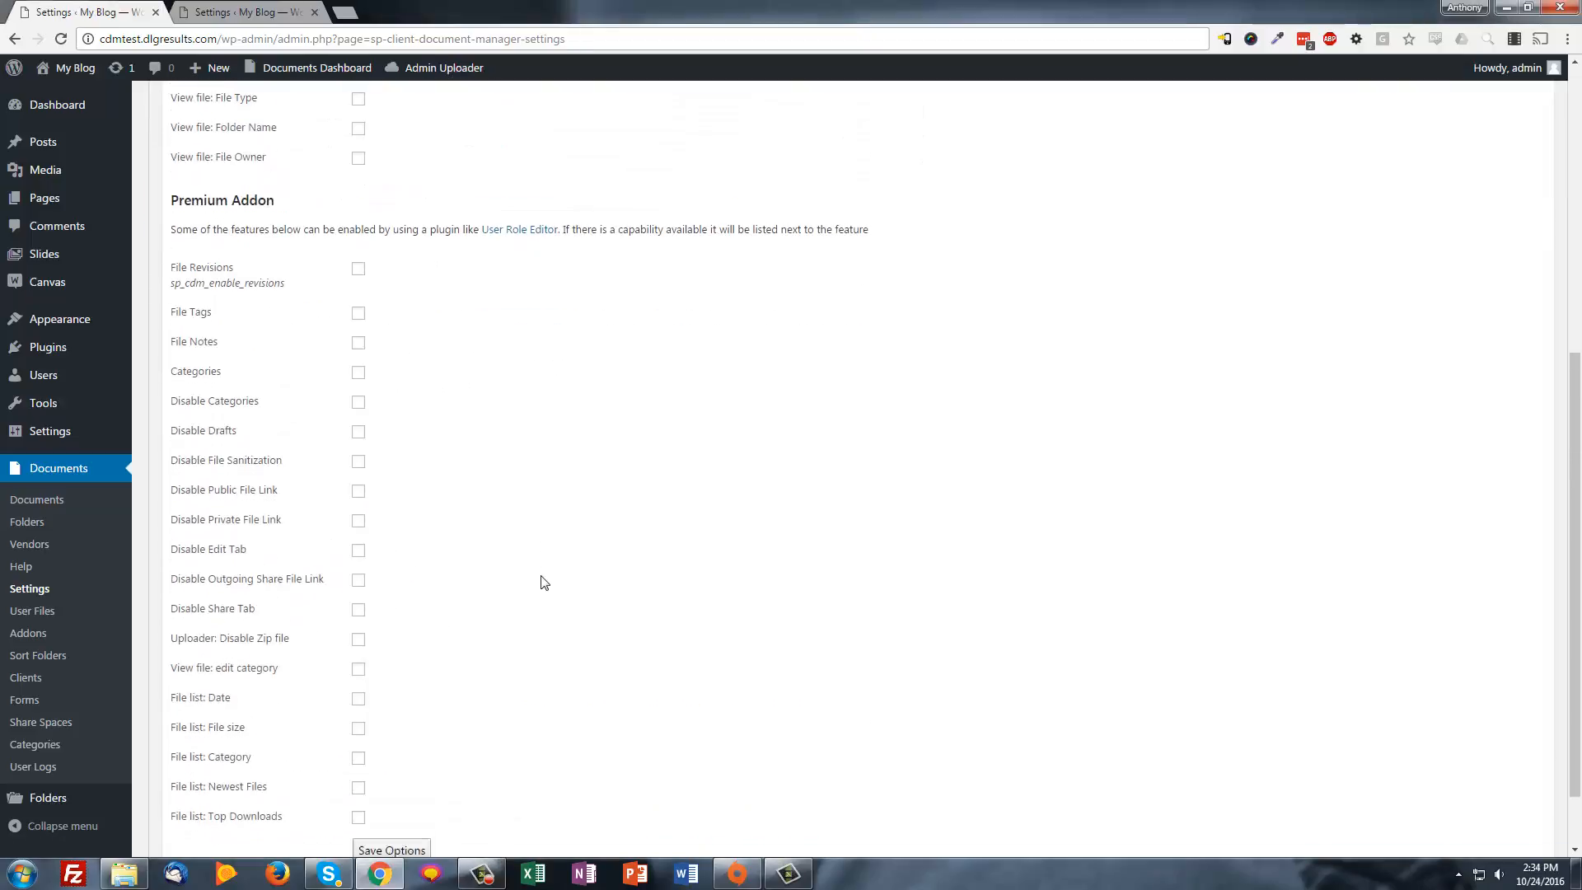
scroll(437, 714, "up", 6)
scroll(399, 689, "down", 1)
scroll(310, 521, "down", 6)
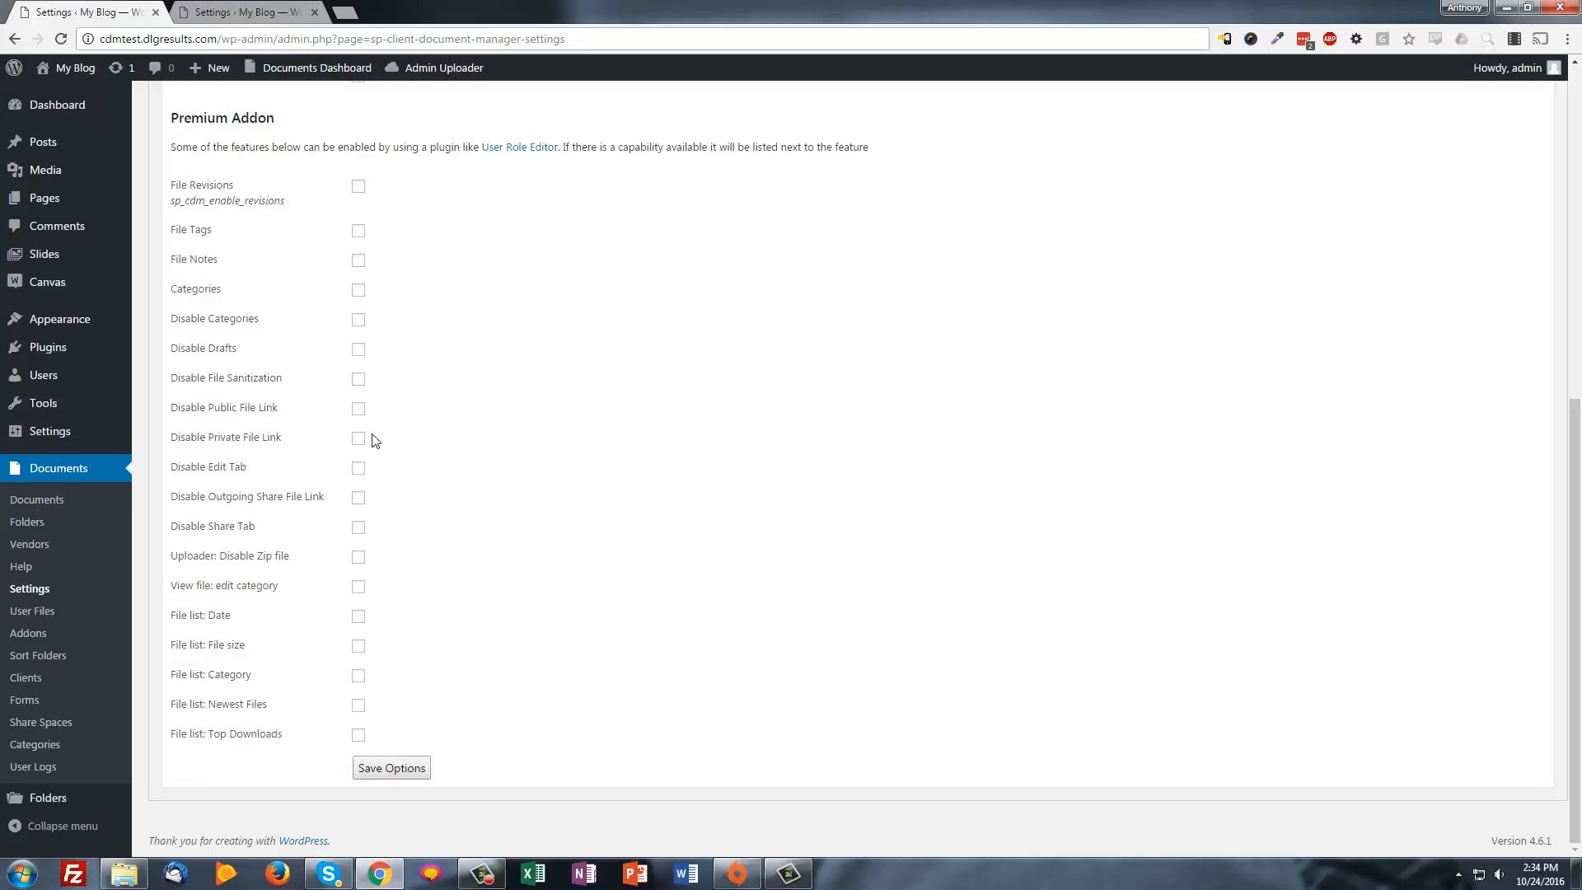
scroll(720, 631, "up", 7)
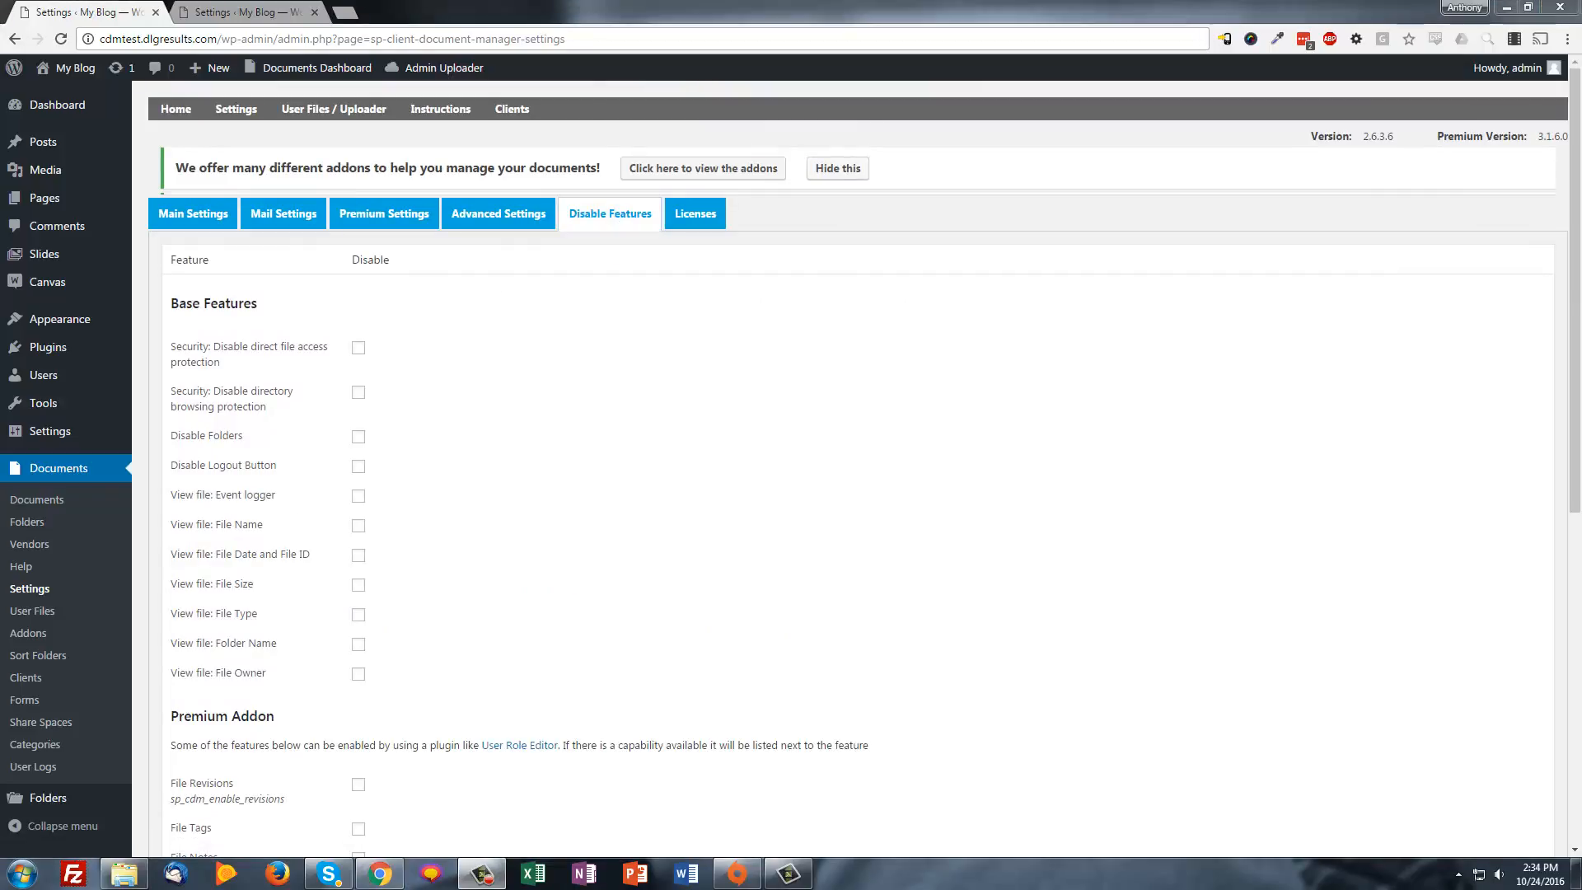
Scroll through the Vendor, Change Status, Revision and Share Public Email Link mail templates
left_click(285, 213)
scroll(420, 536, "down", 3)
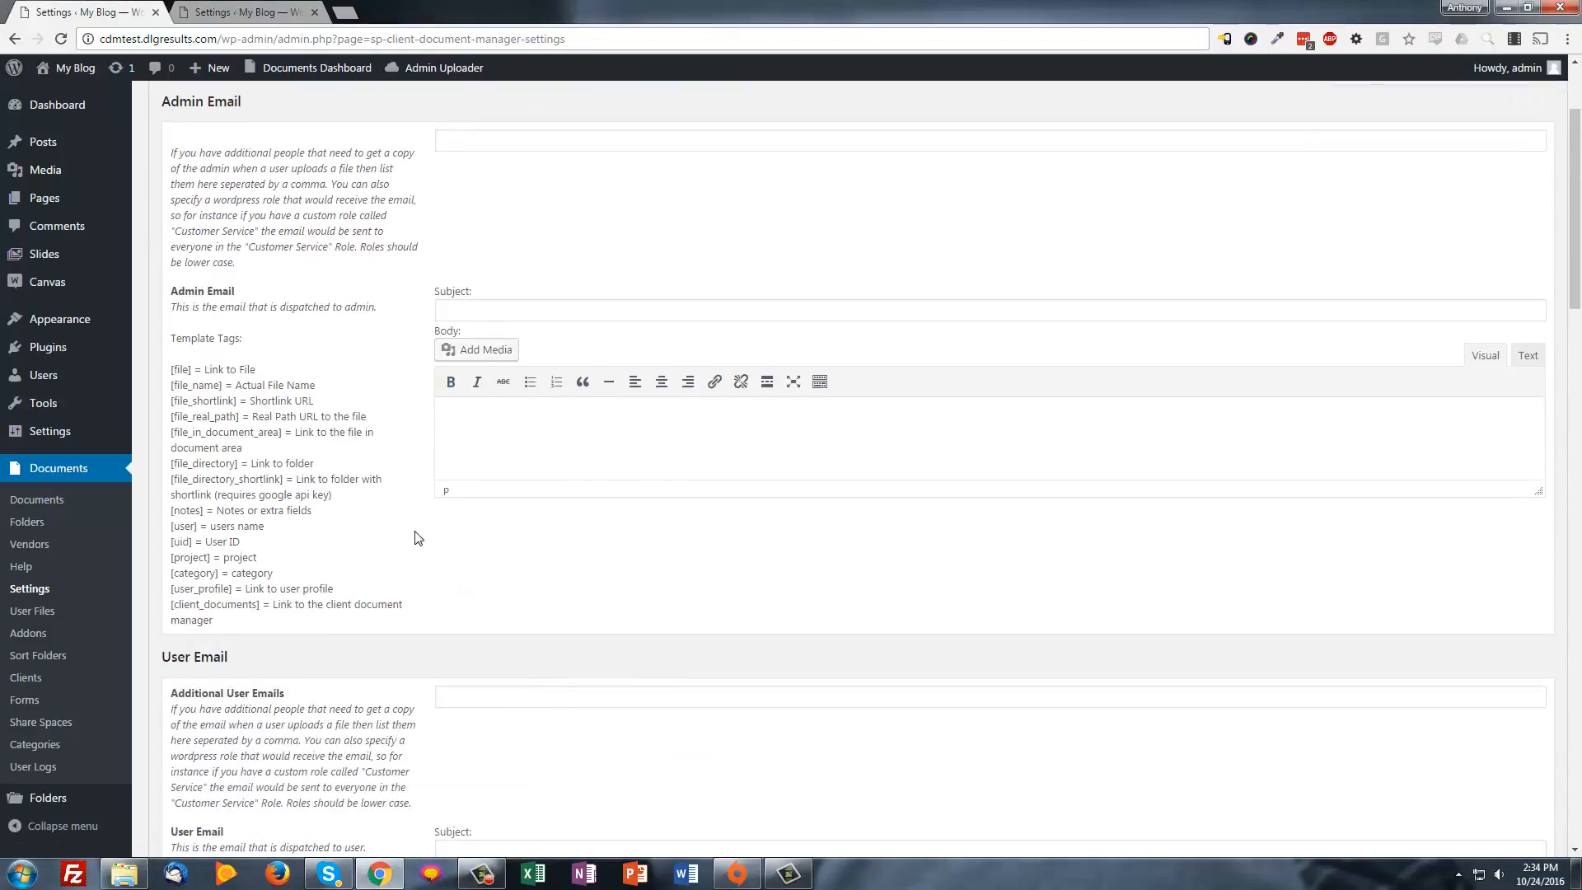
scroll(311, 608, "down", 12)
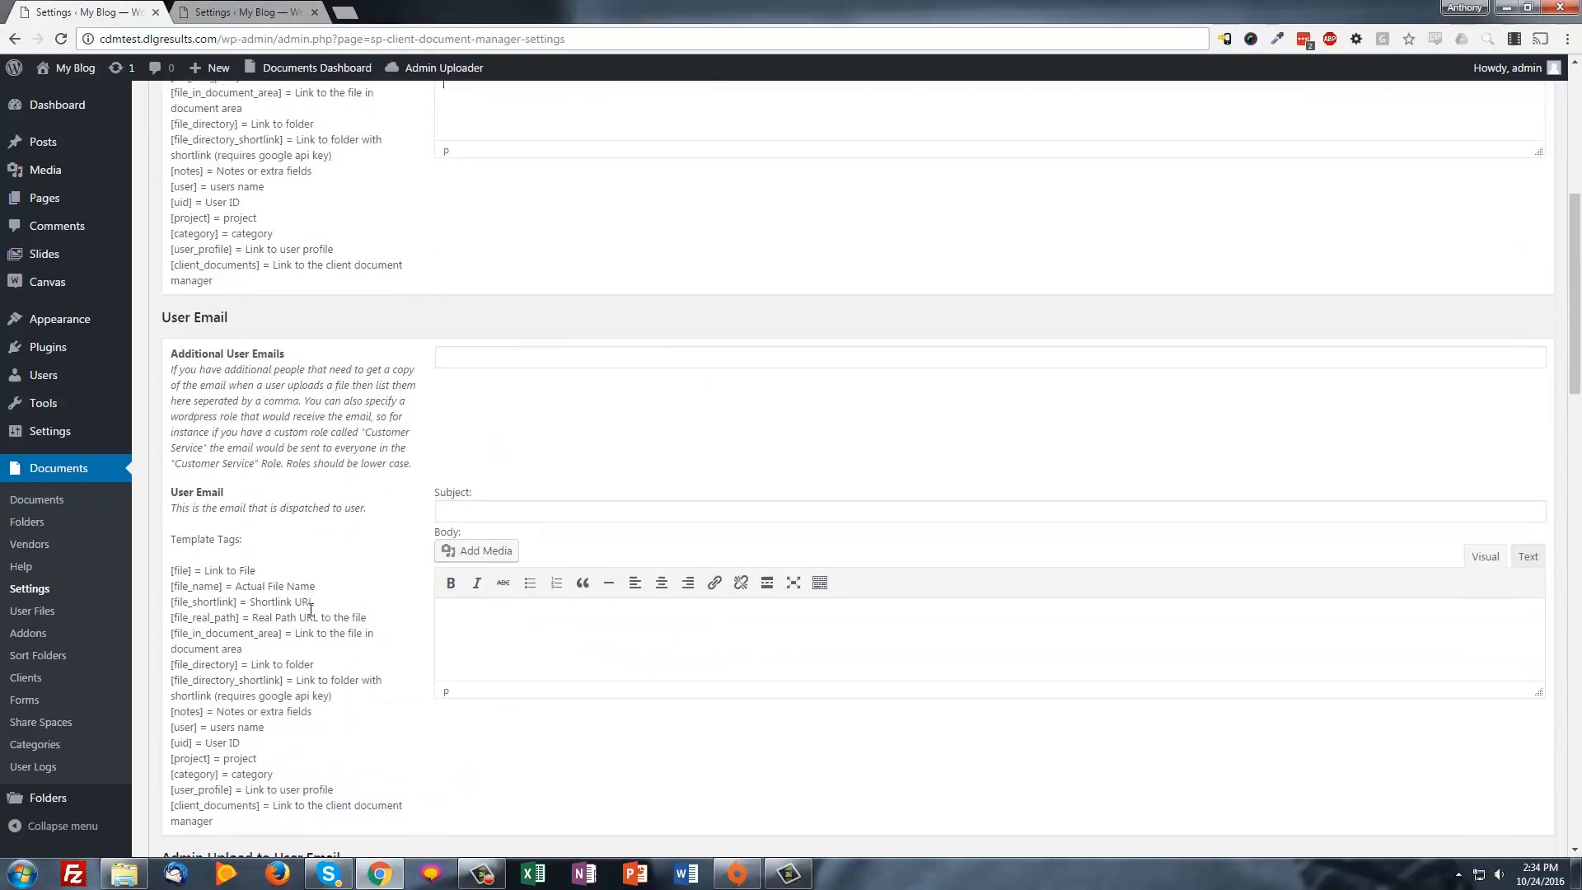
scroll(311, 609, "up", 15)
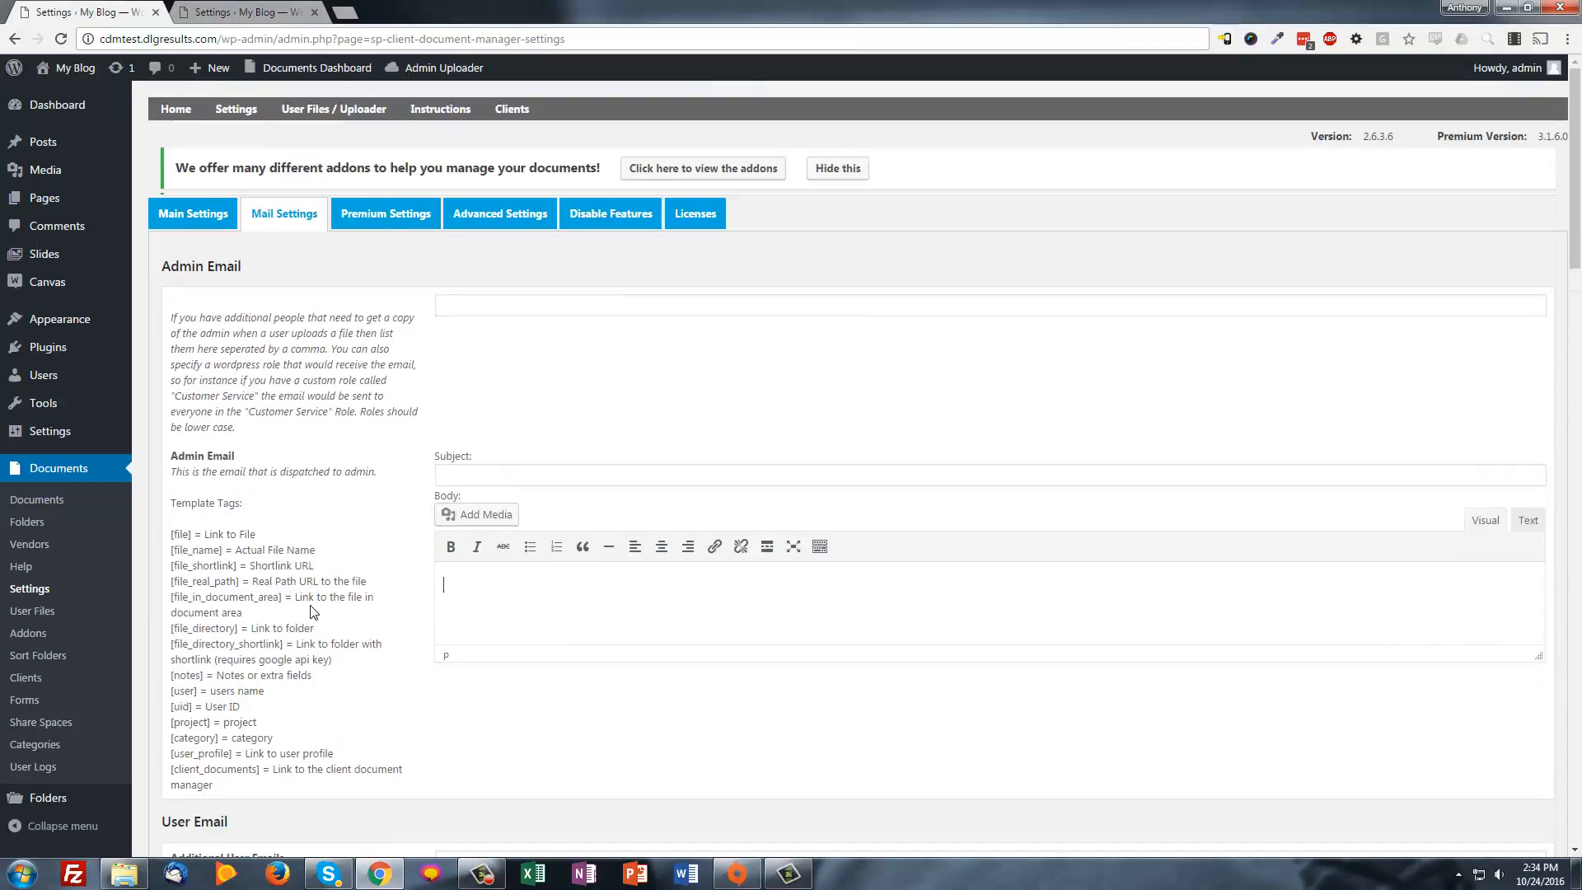
scroll(309, 607, "down", 8)
scroll(308, 606, "down", 2)
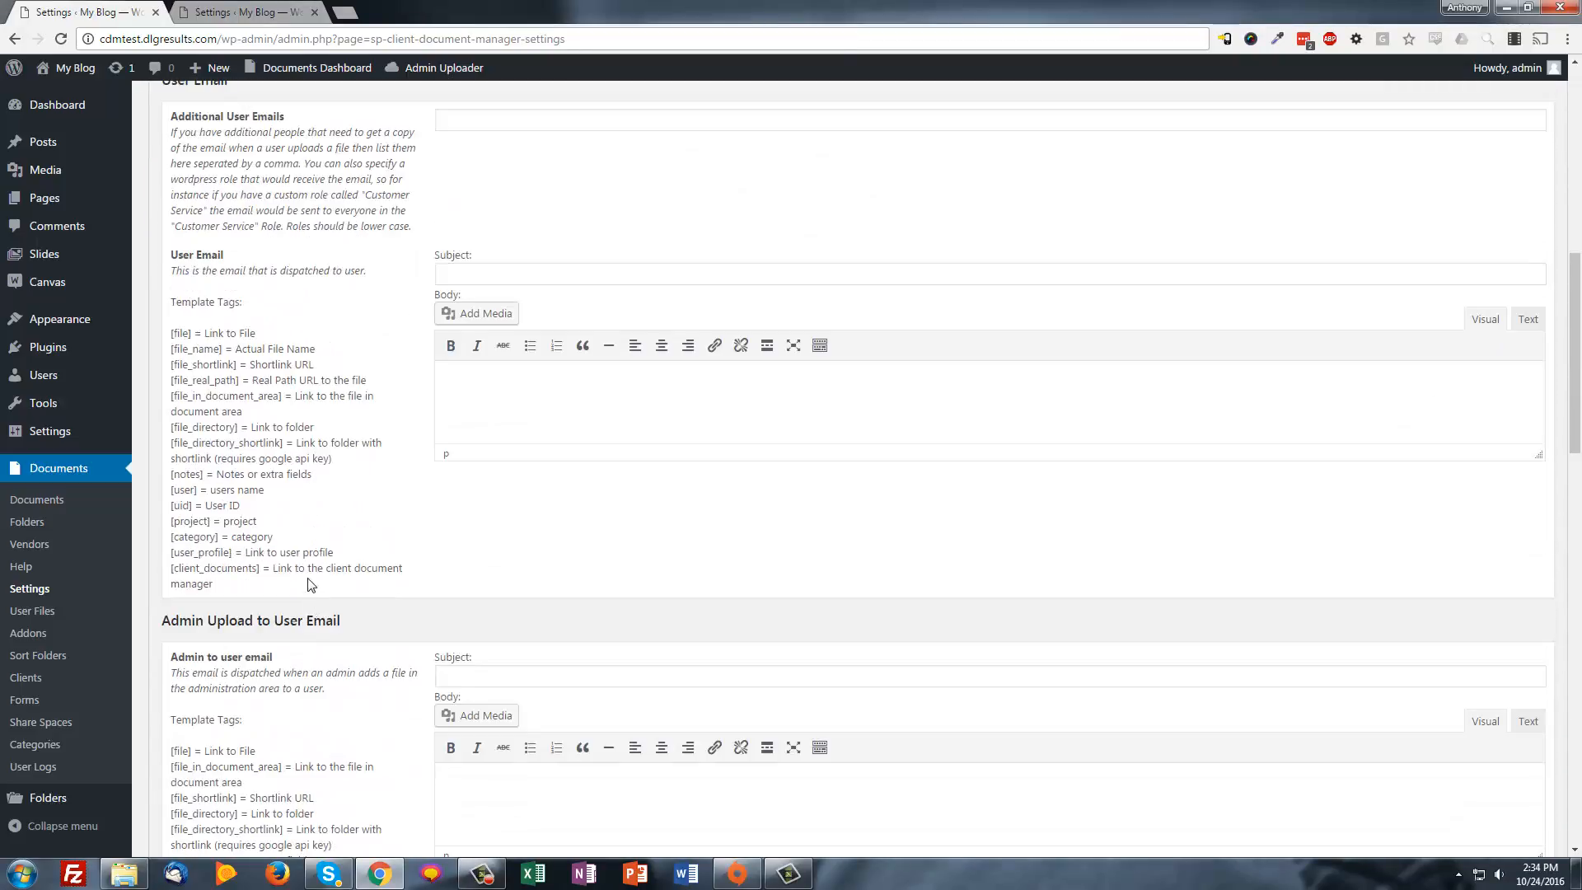
scroll(309, 585, "down", 5)
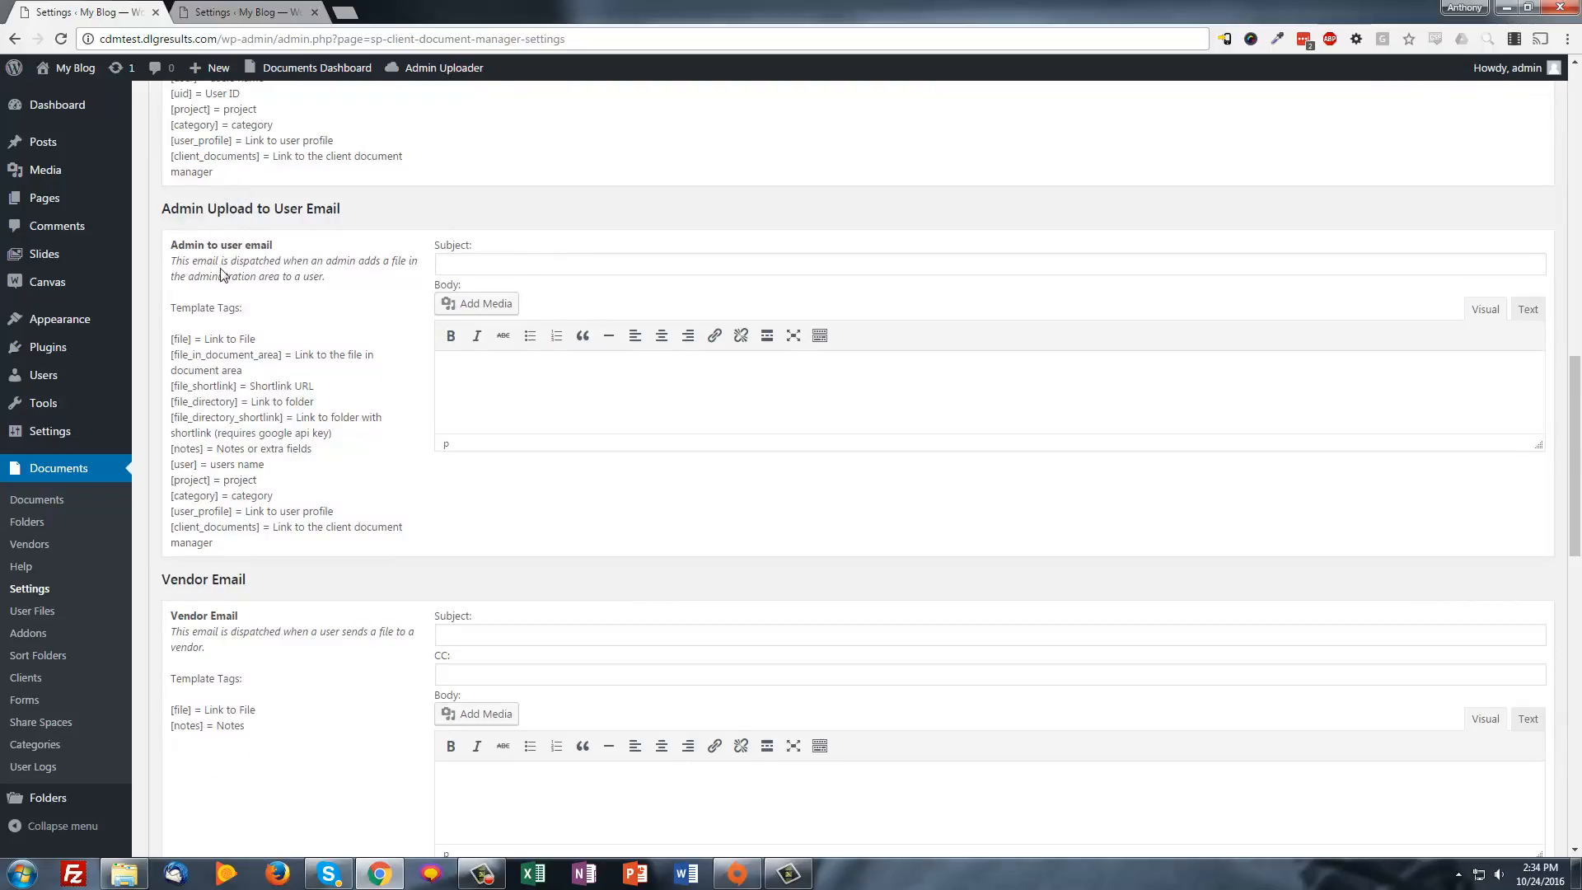
scroll(400, 501, "down", 3)
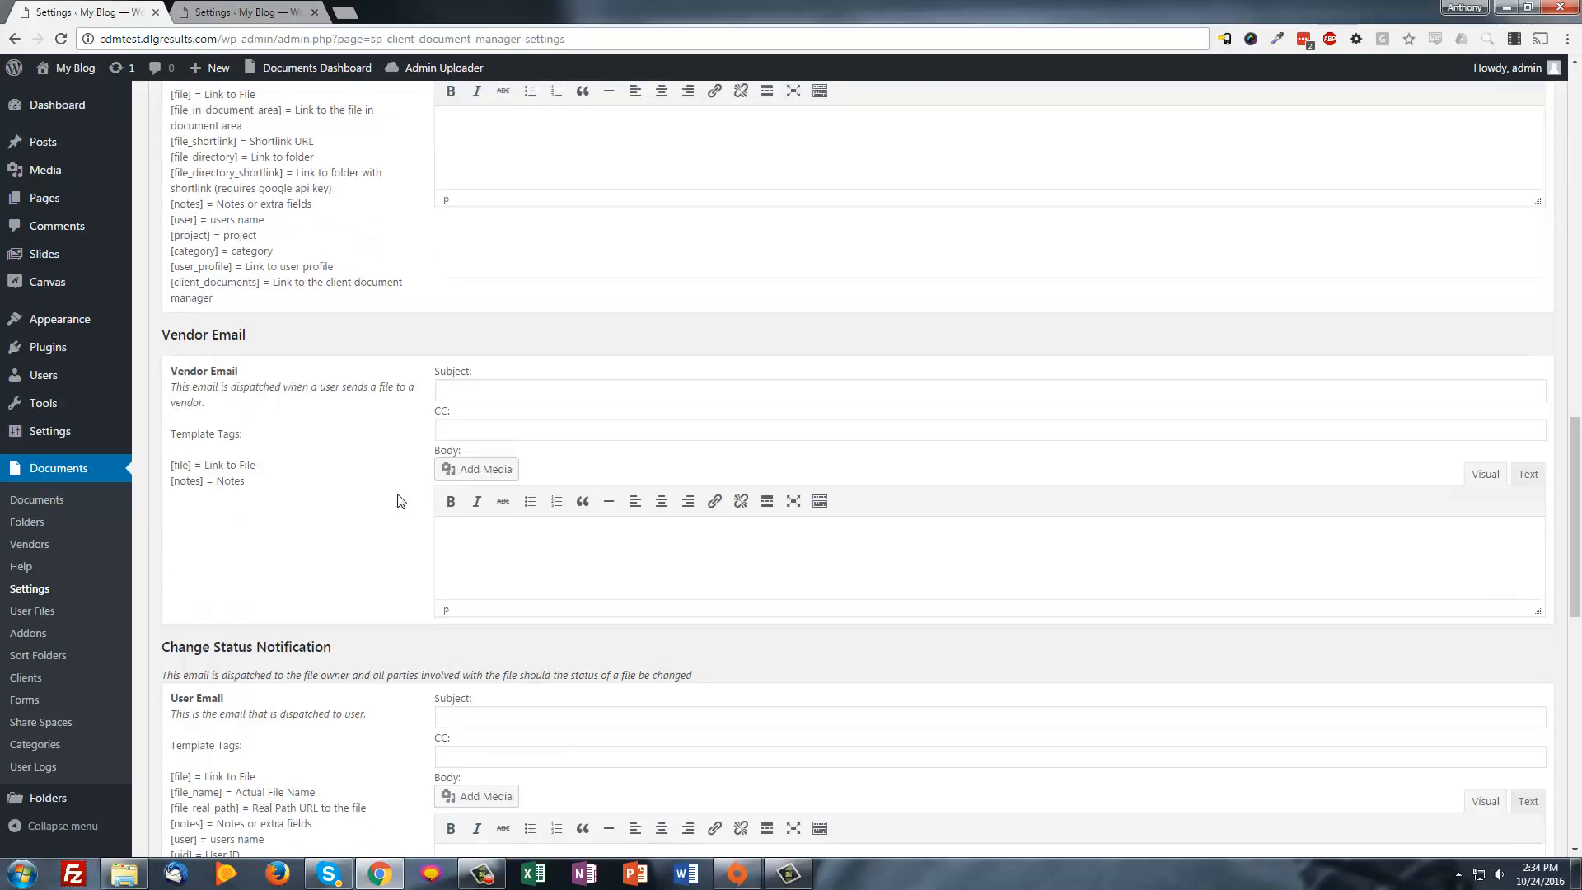
scroll(244, 508, "down", 7)
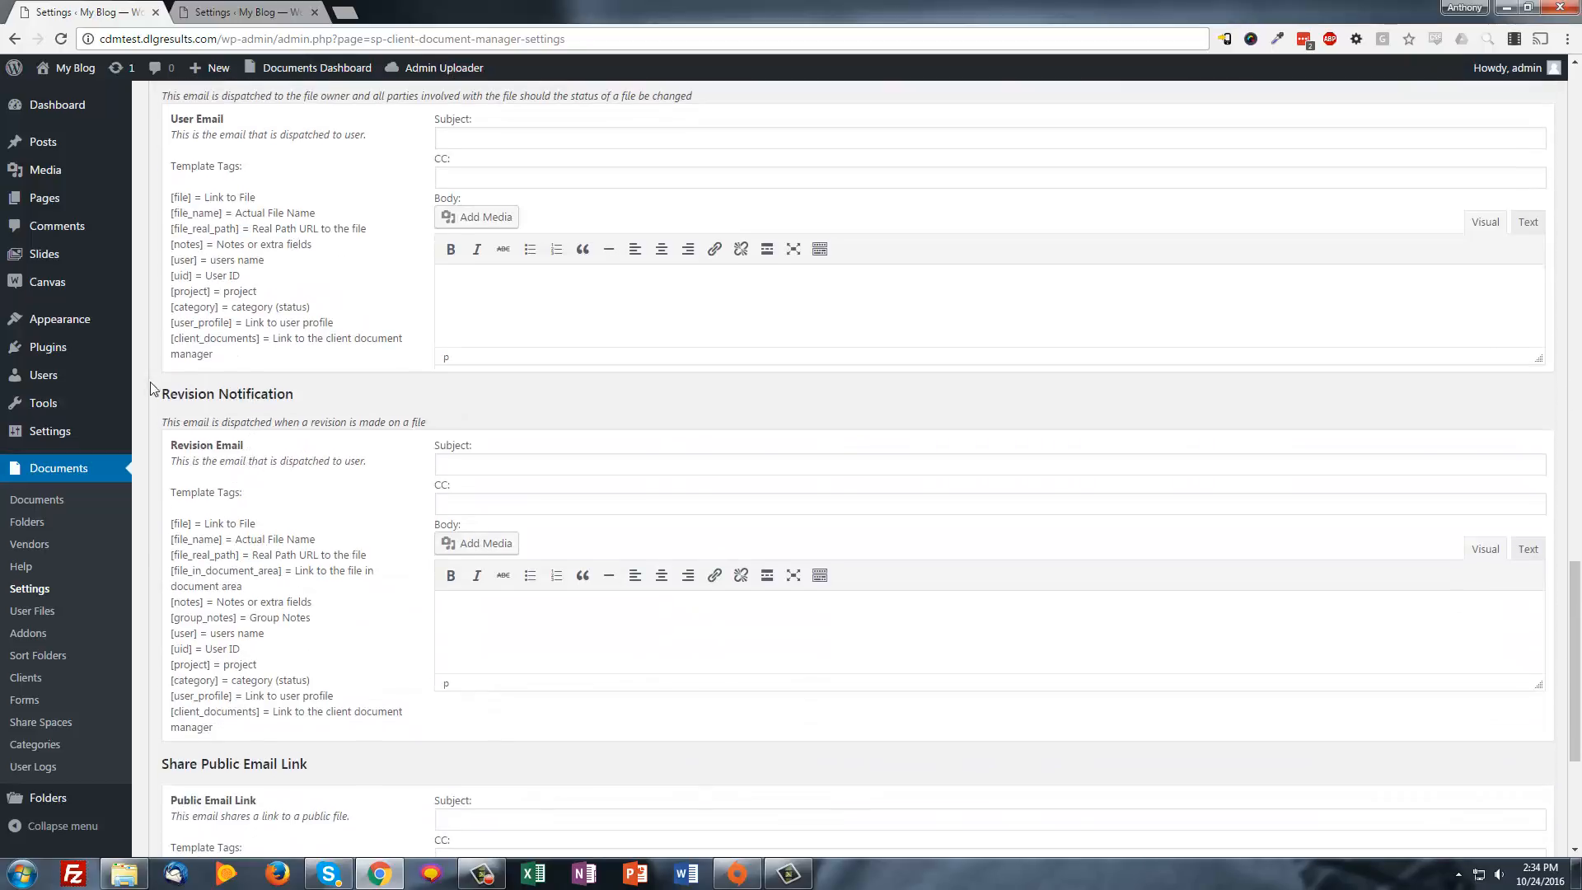
left_click_drag(151, 388, 271, 439)
scroll(235, 416, "down", 4)
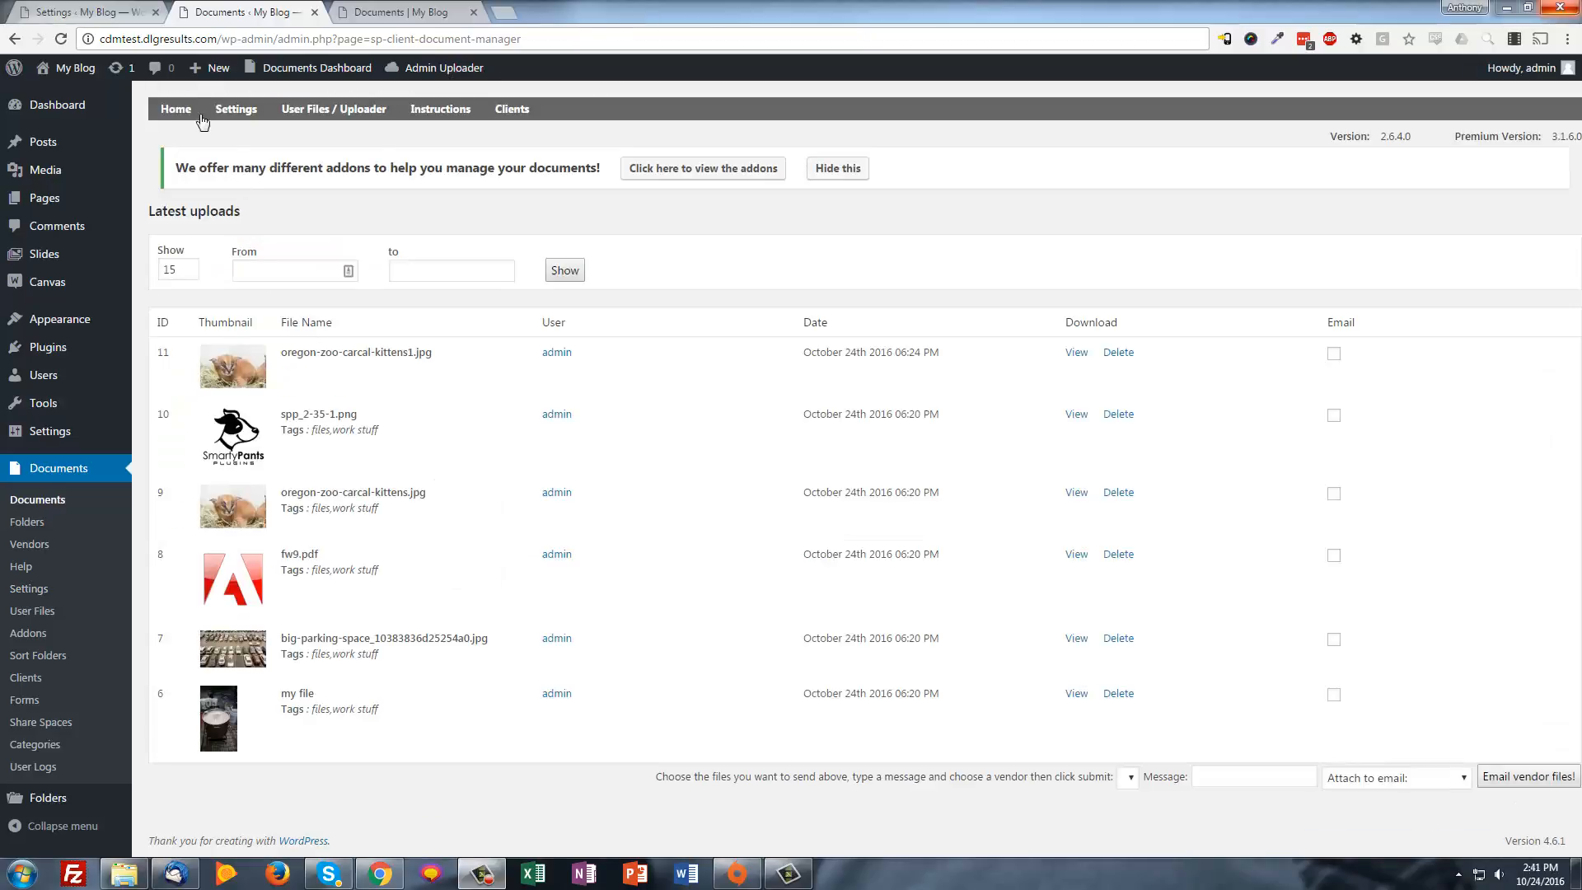
Under Settings > Folders, modify folder #1 to read its File Retention Period, then go back
mouse_move(212, 107)
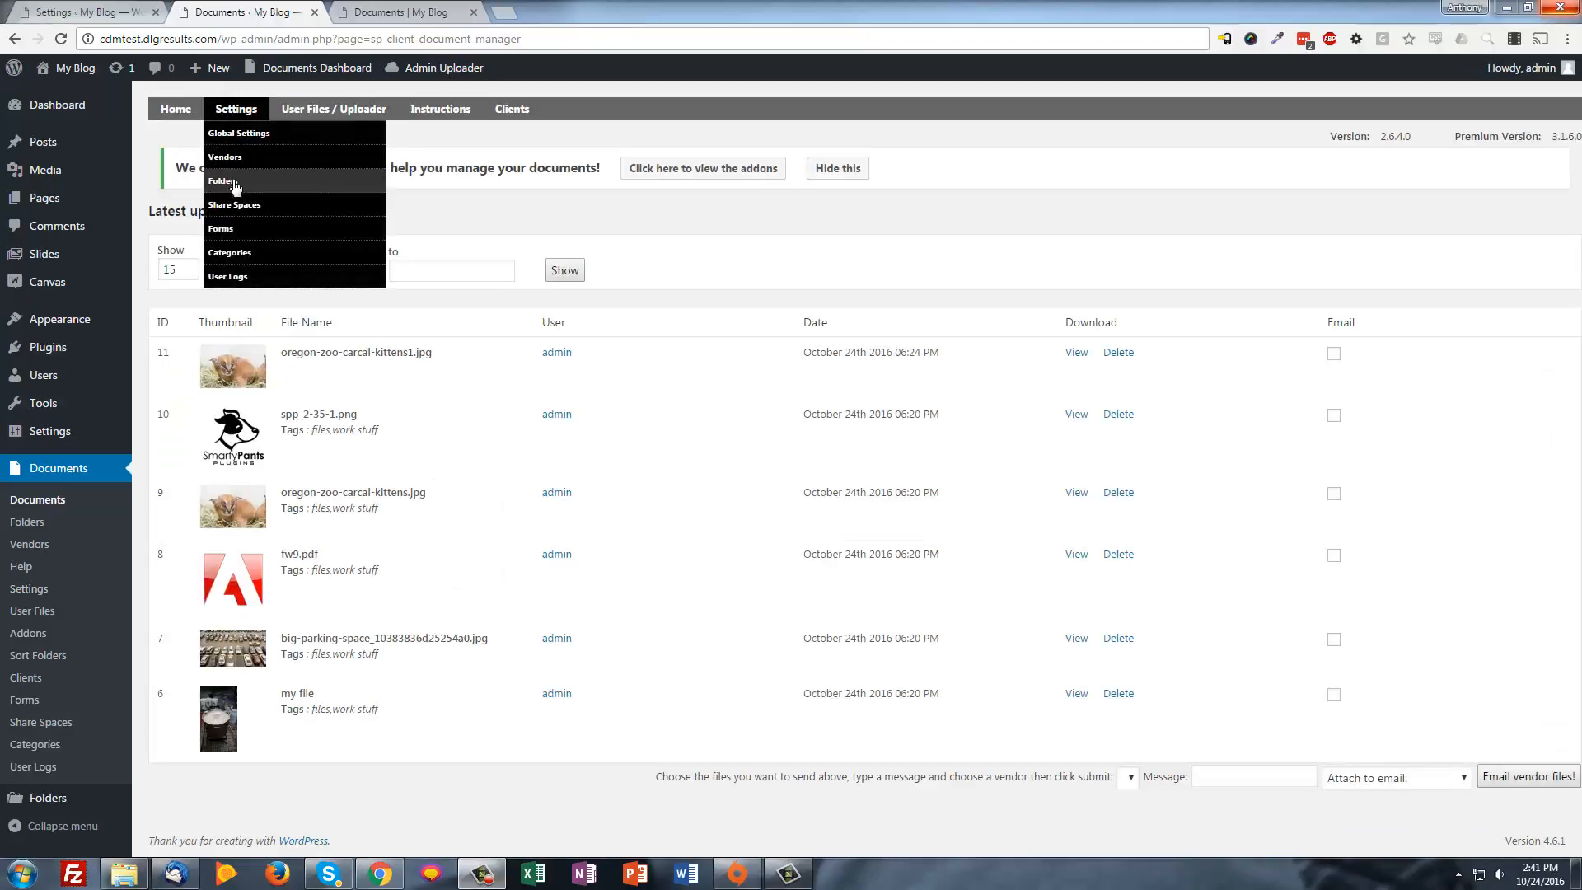
left_click(235, 181)
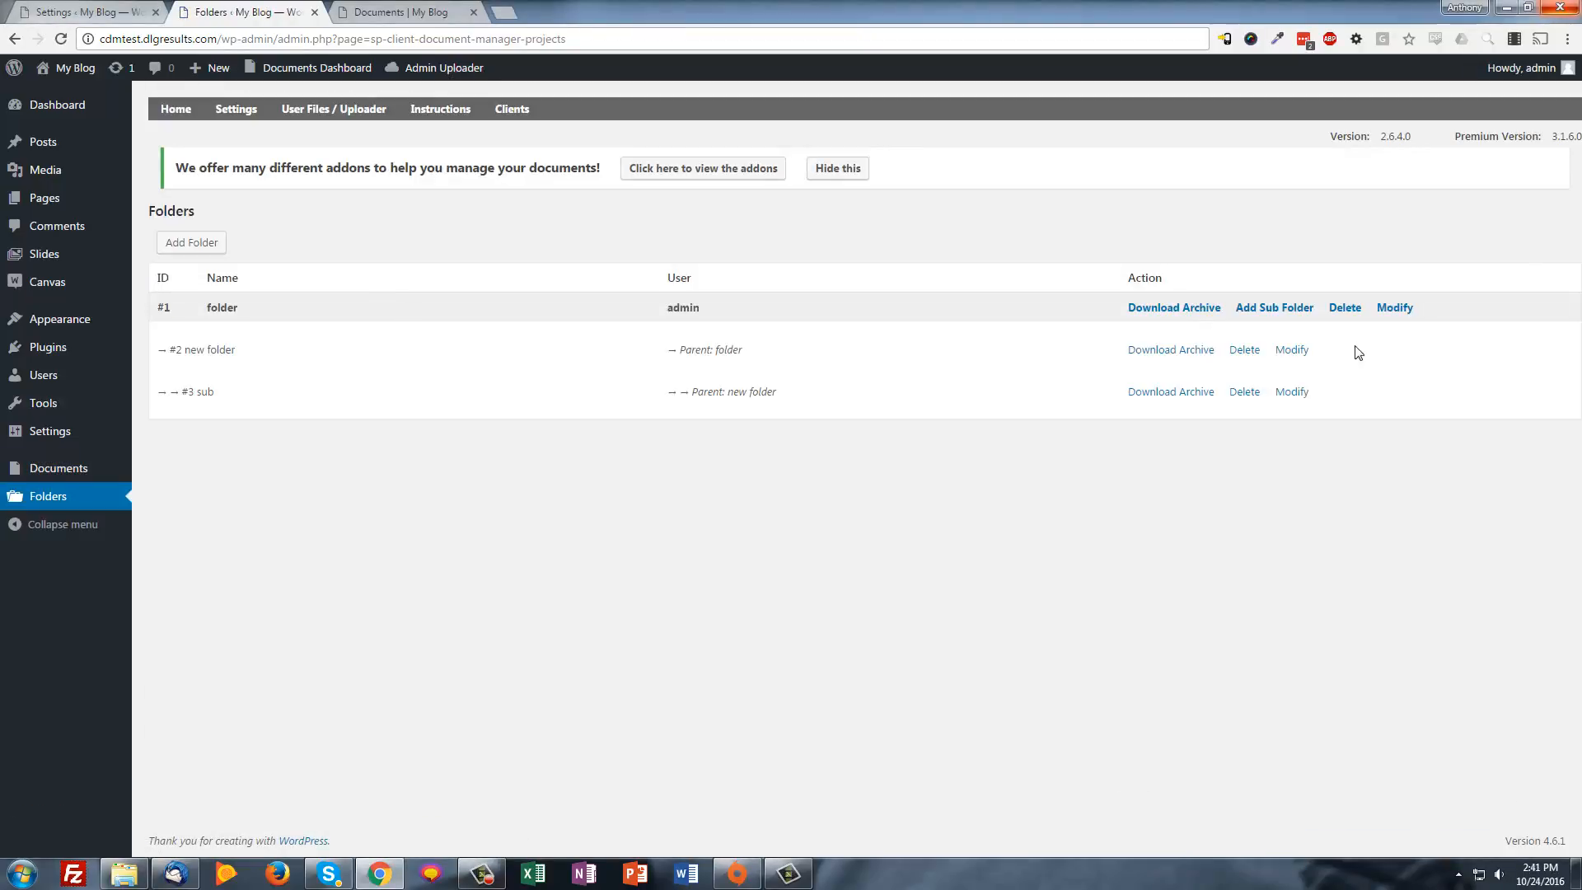
left_click(1393, 308)
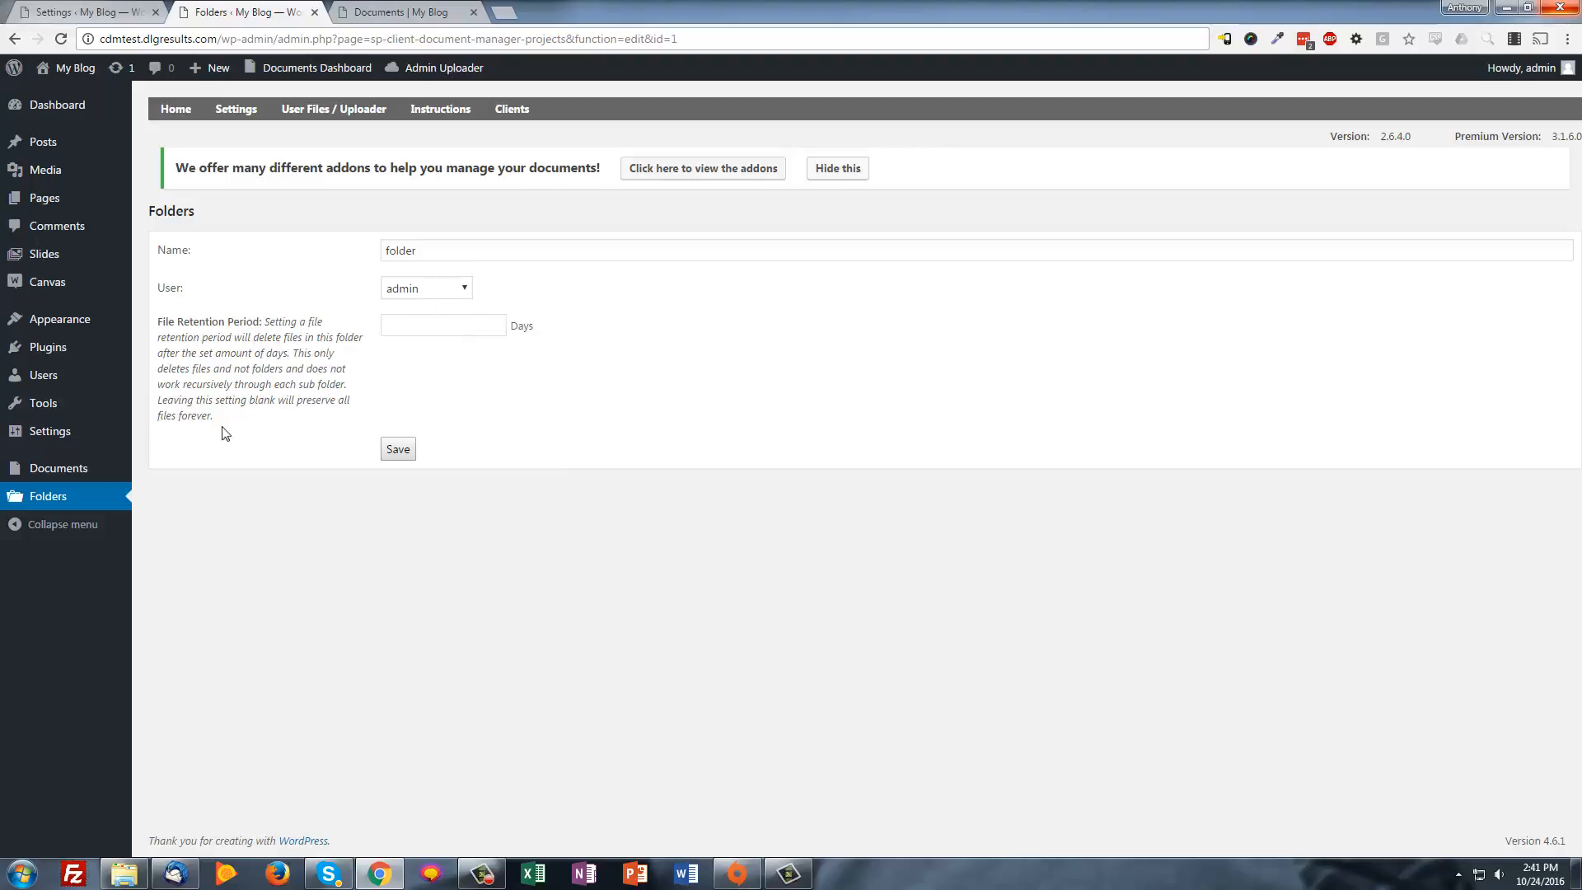
left_click_drag(237, 413, 176, 322)
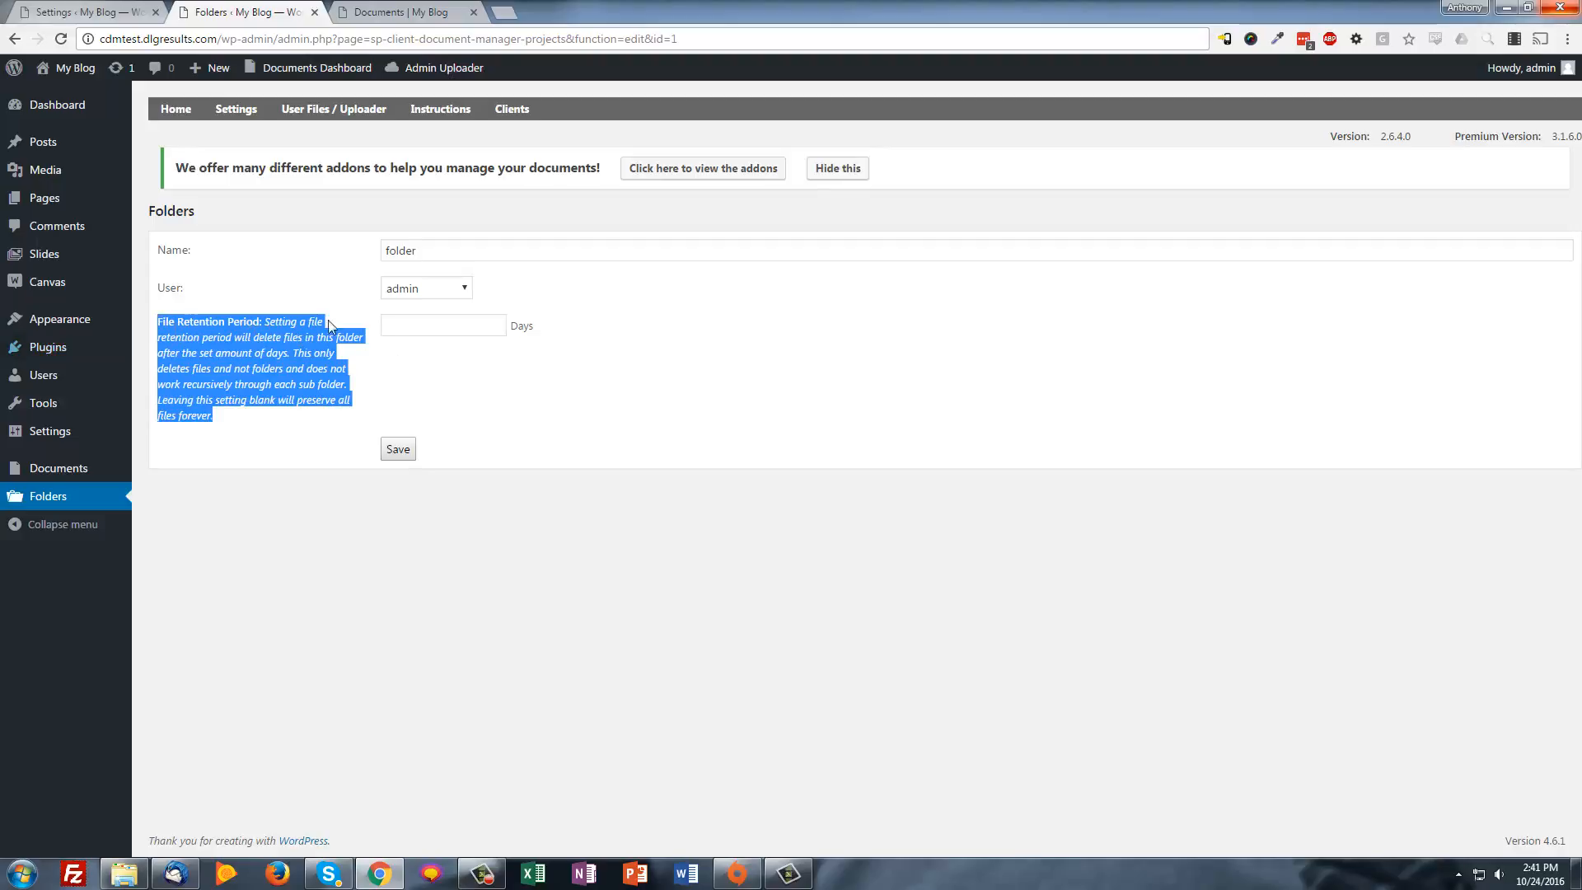
left_click(420, 335)
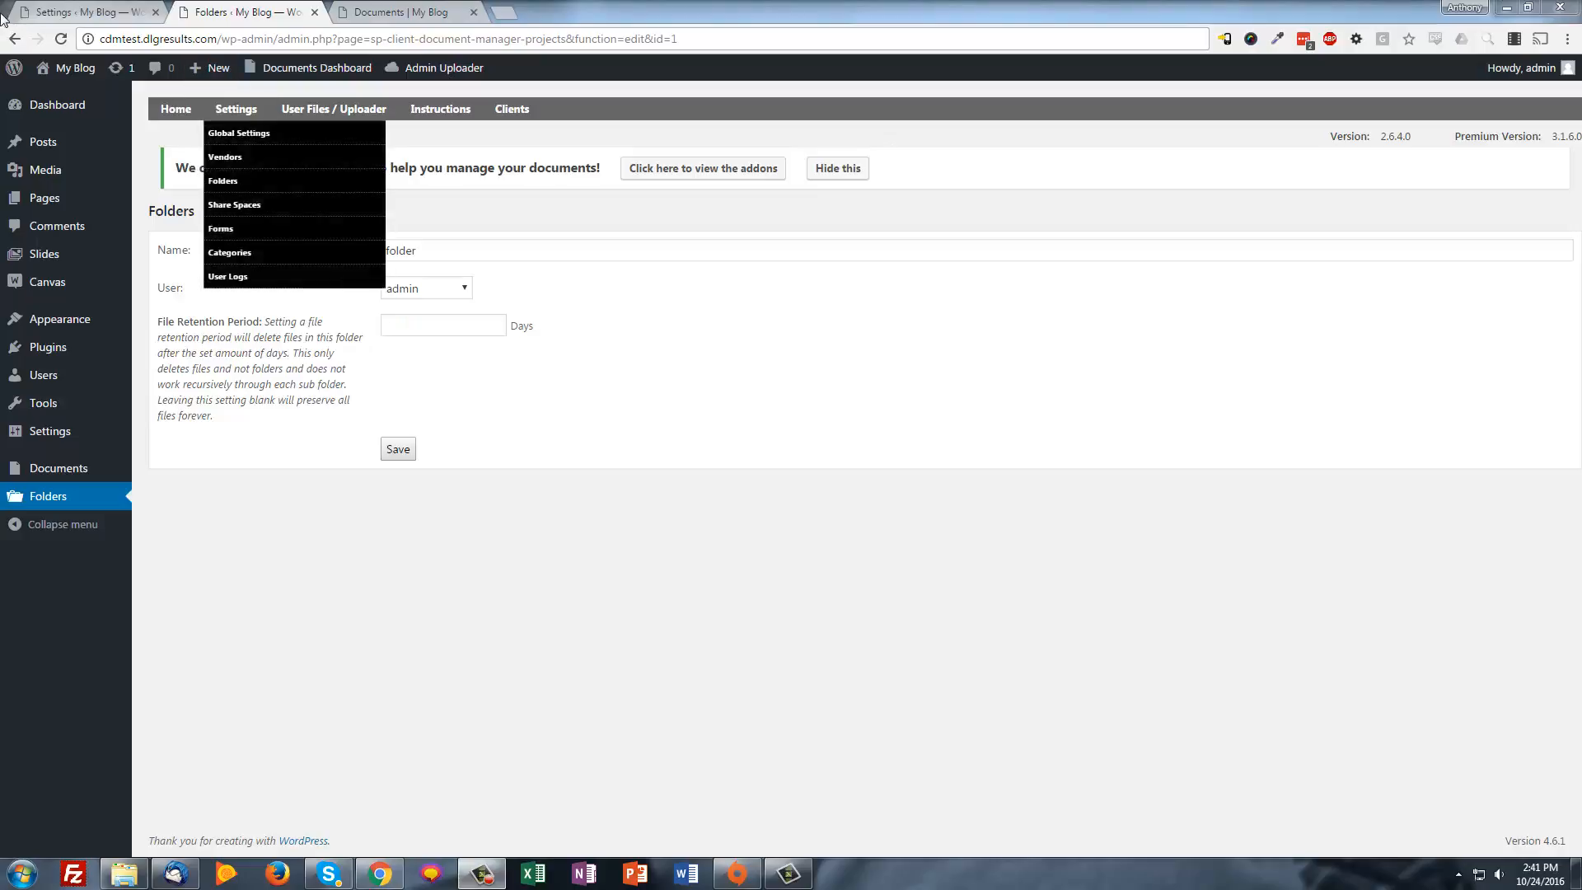
left_click(15, 39)
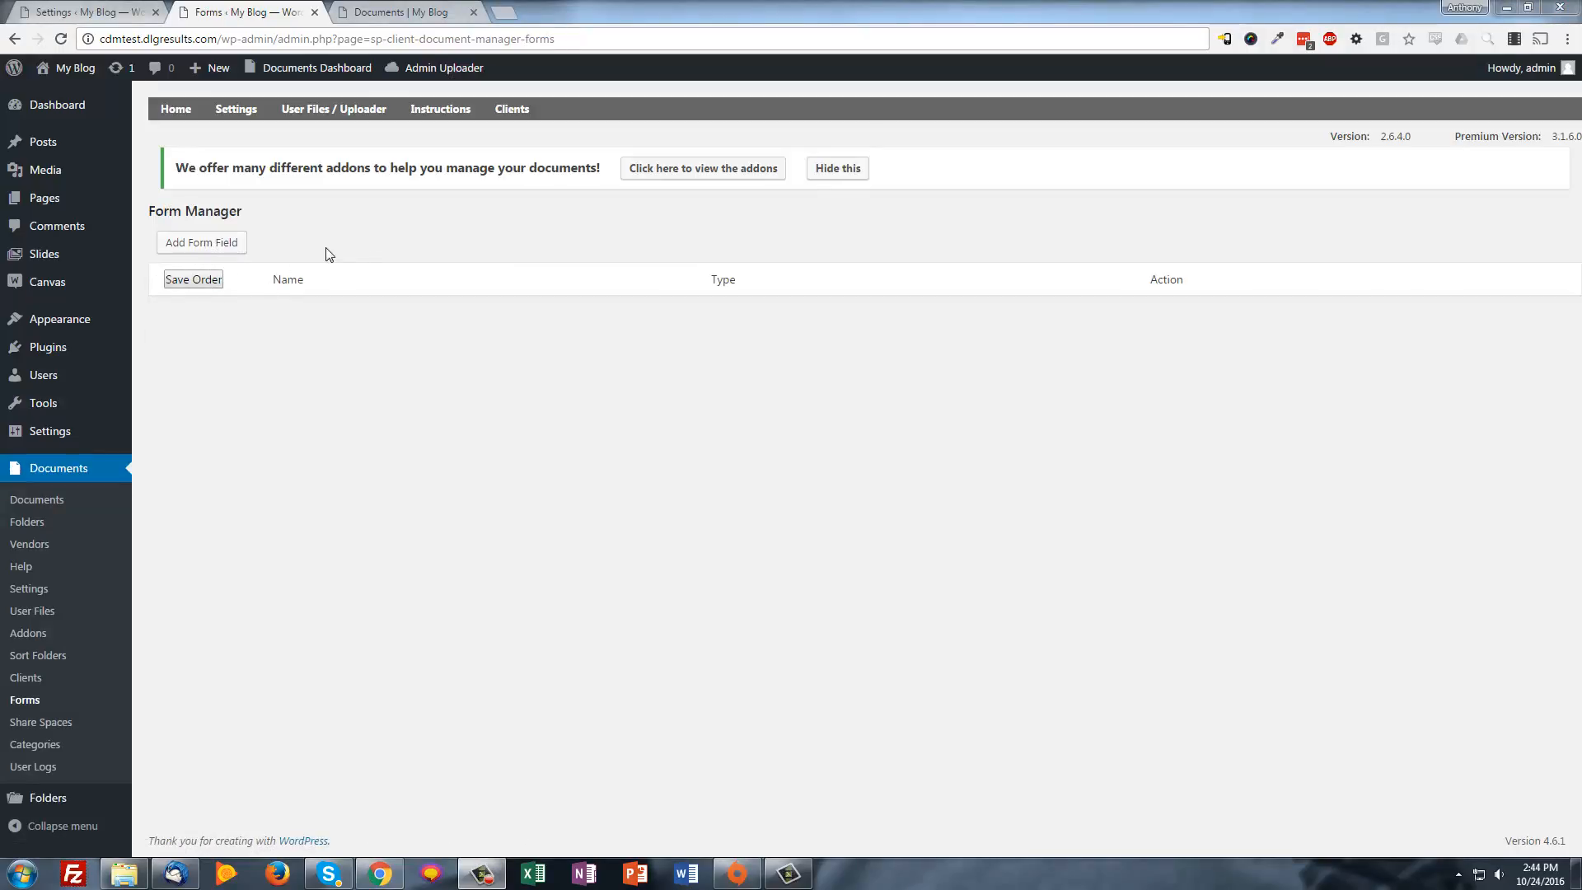
Add a required 'what color shirt?' Select Box field with default options Red,Blue
left_click(201, 245)
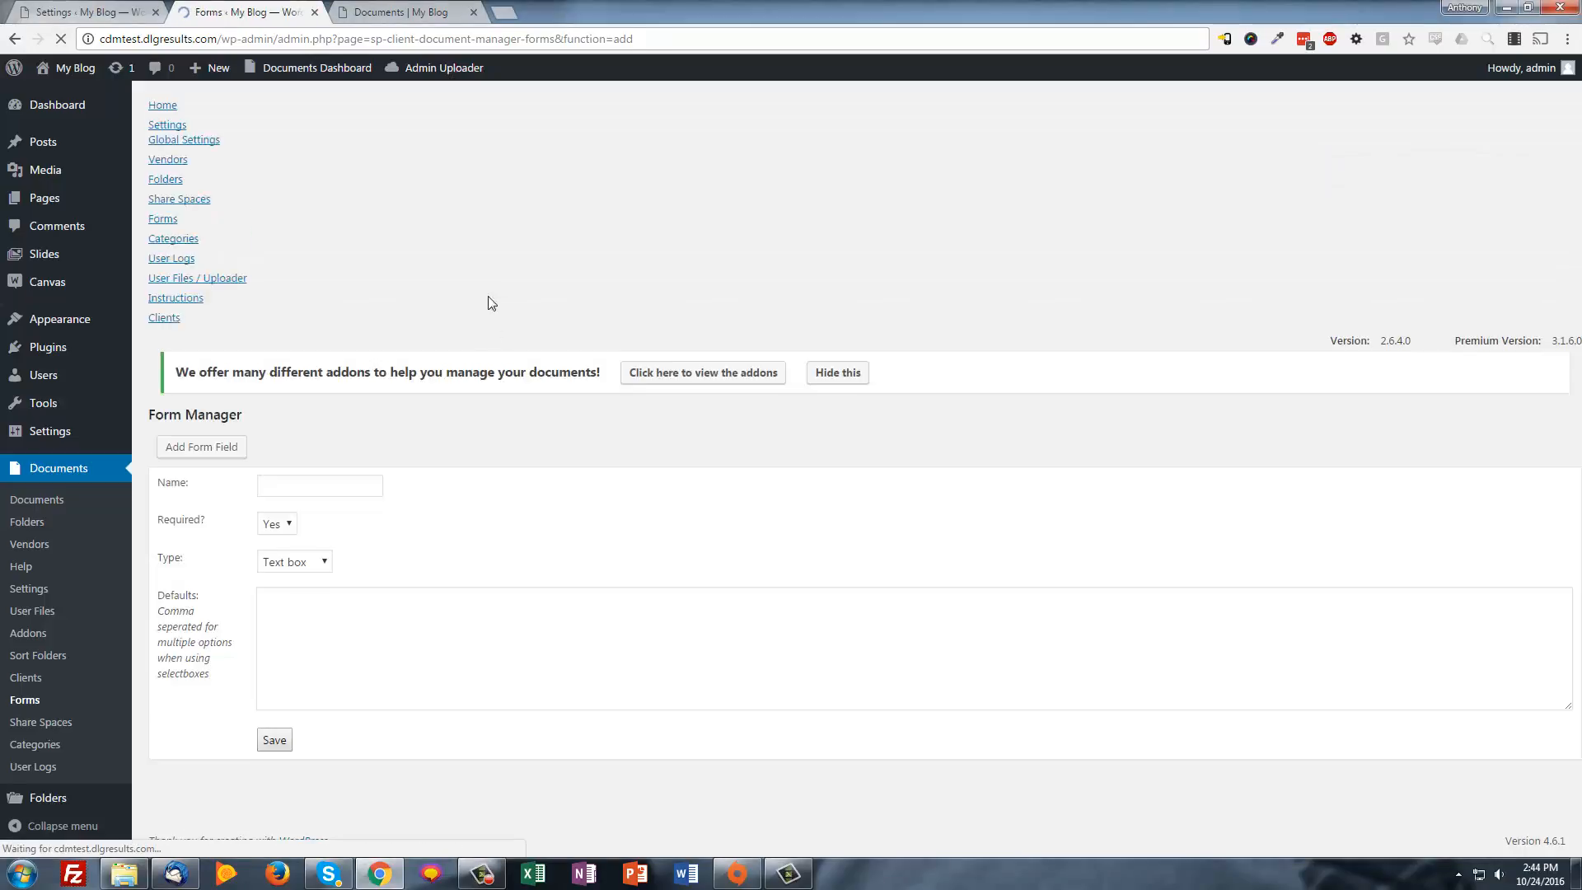
left_click(339, 285)
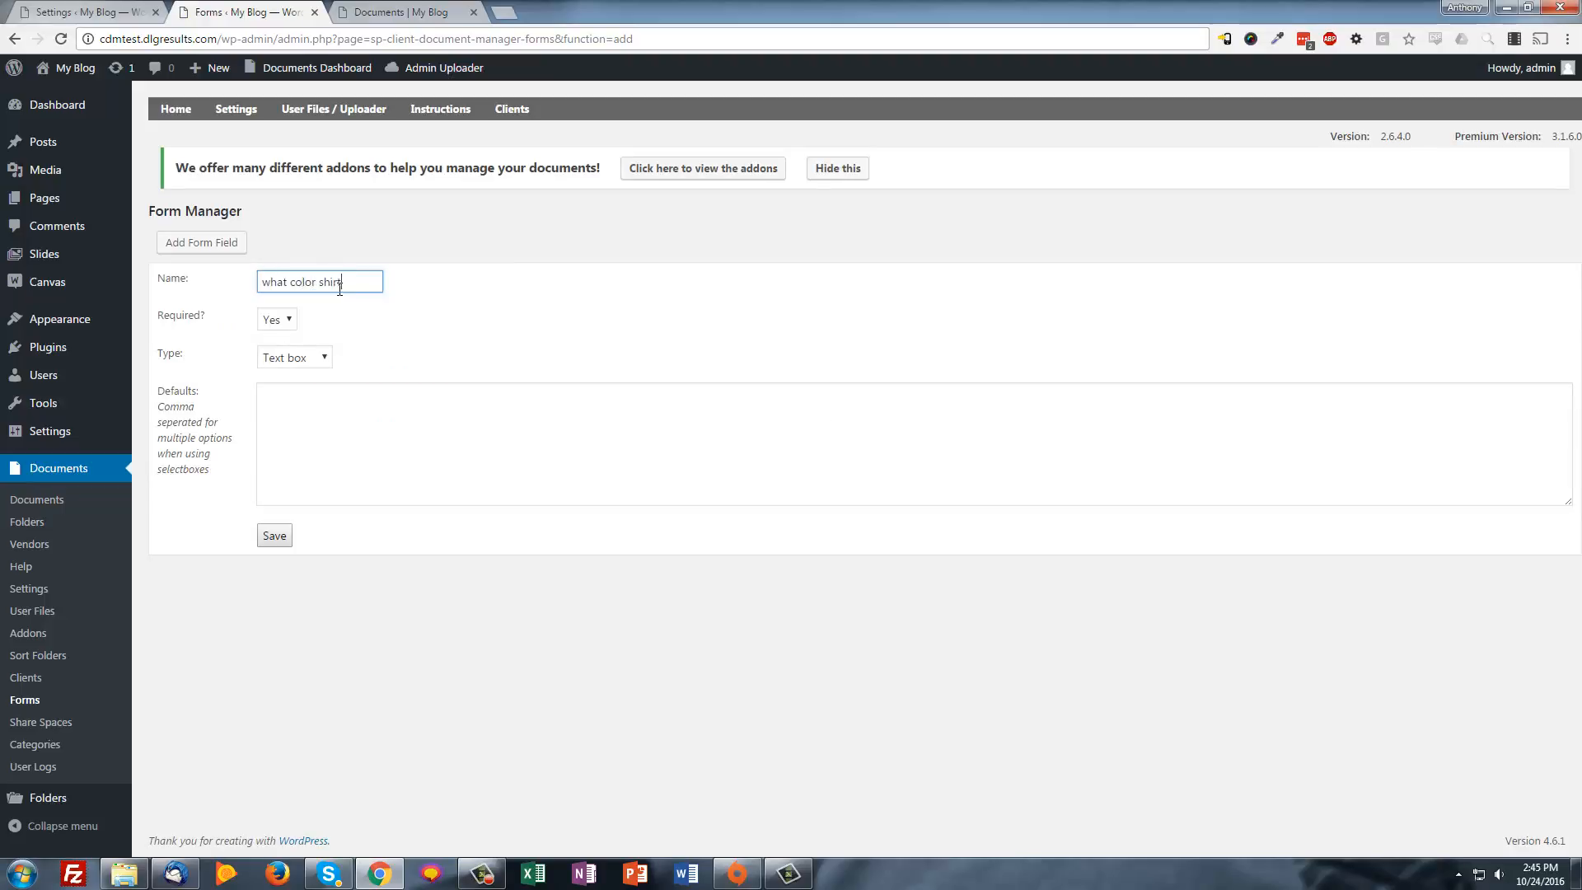
left_click(295, 357)
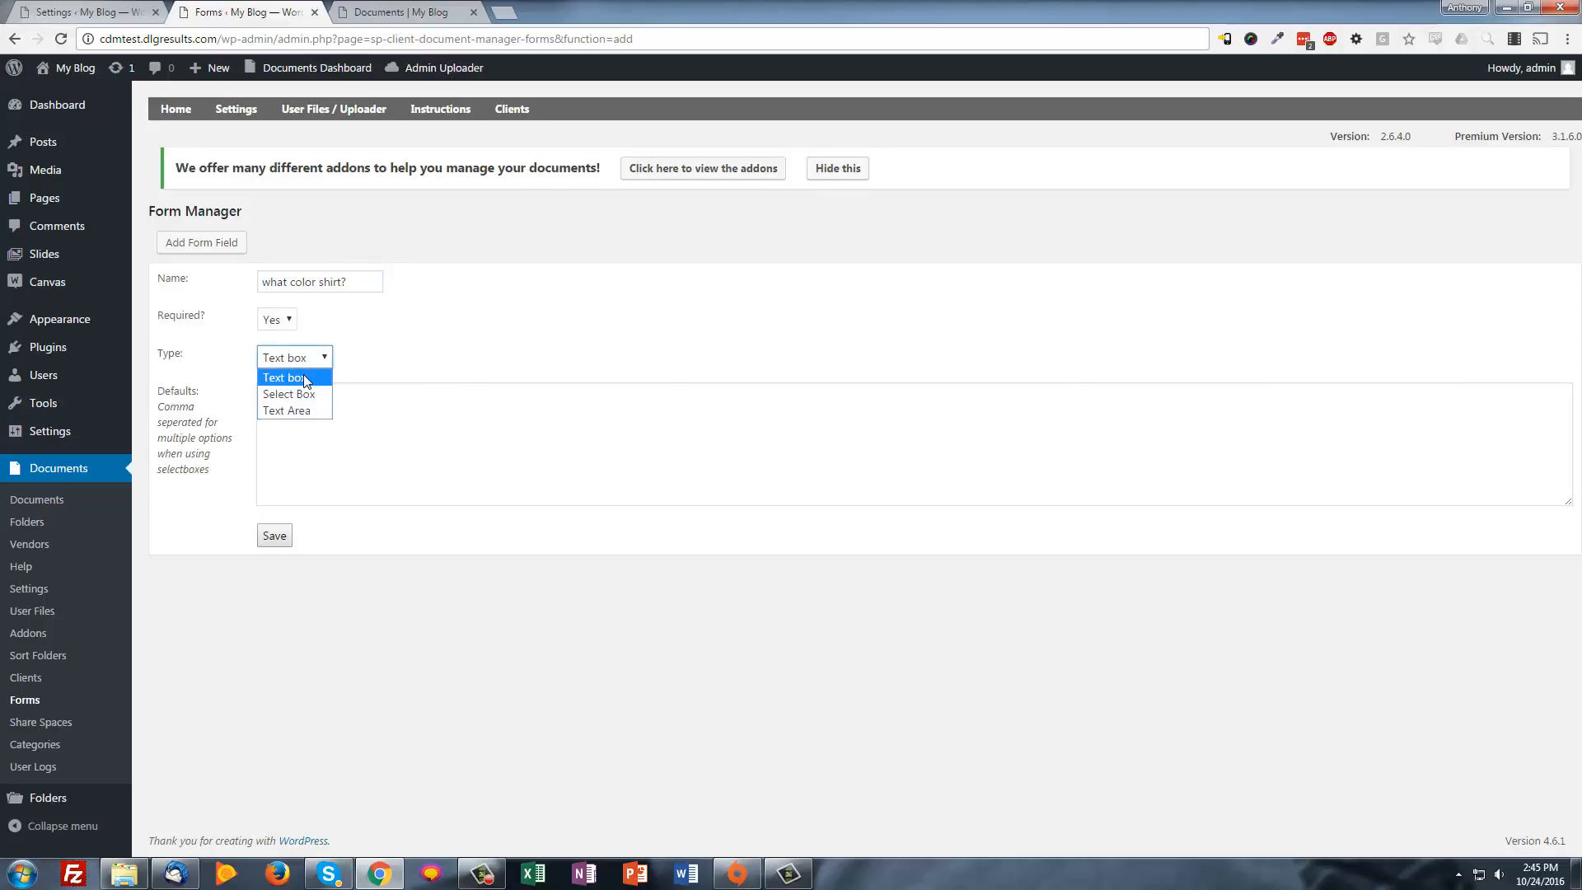
left_click(304, 394)
left_click(325, 432)
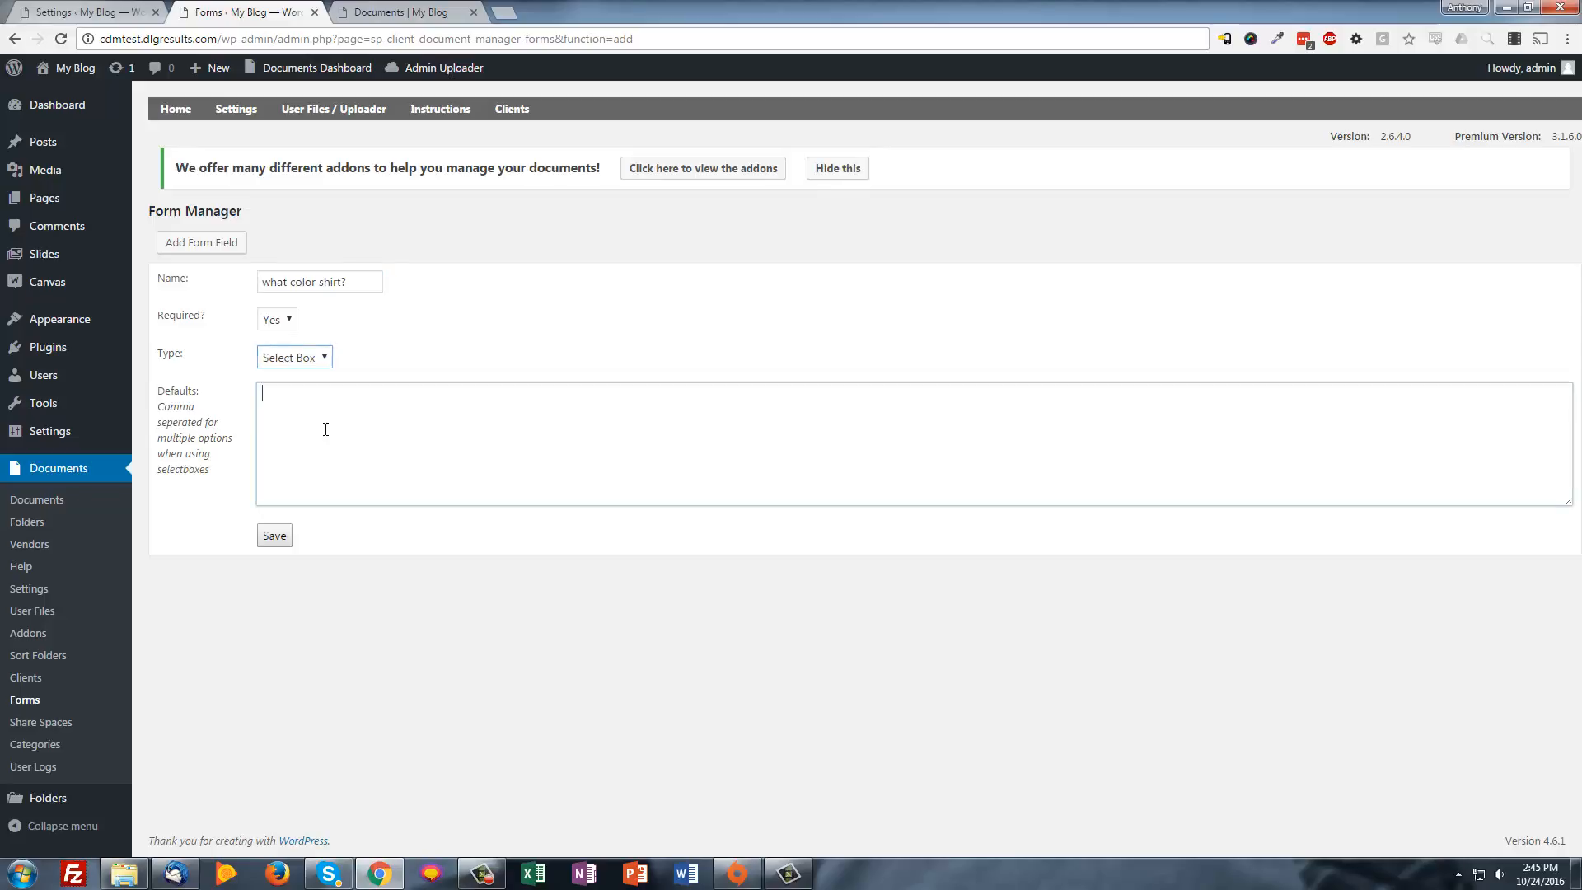
type("Red,Blue,Black")
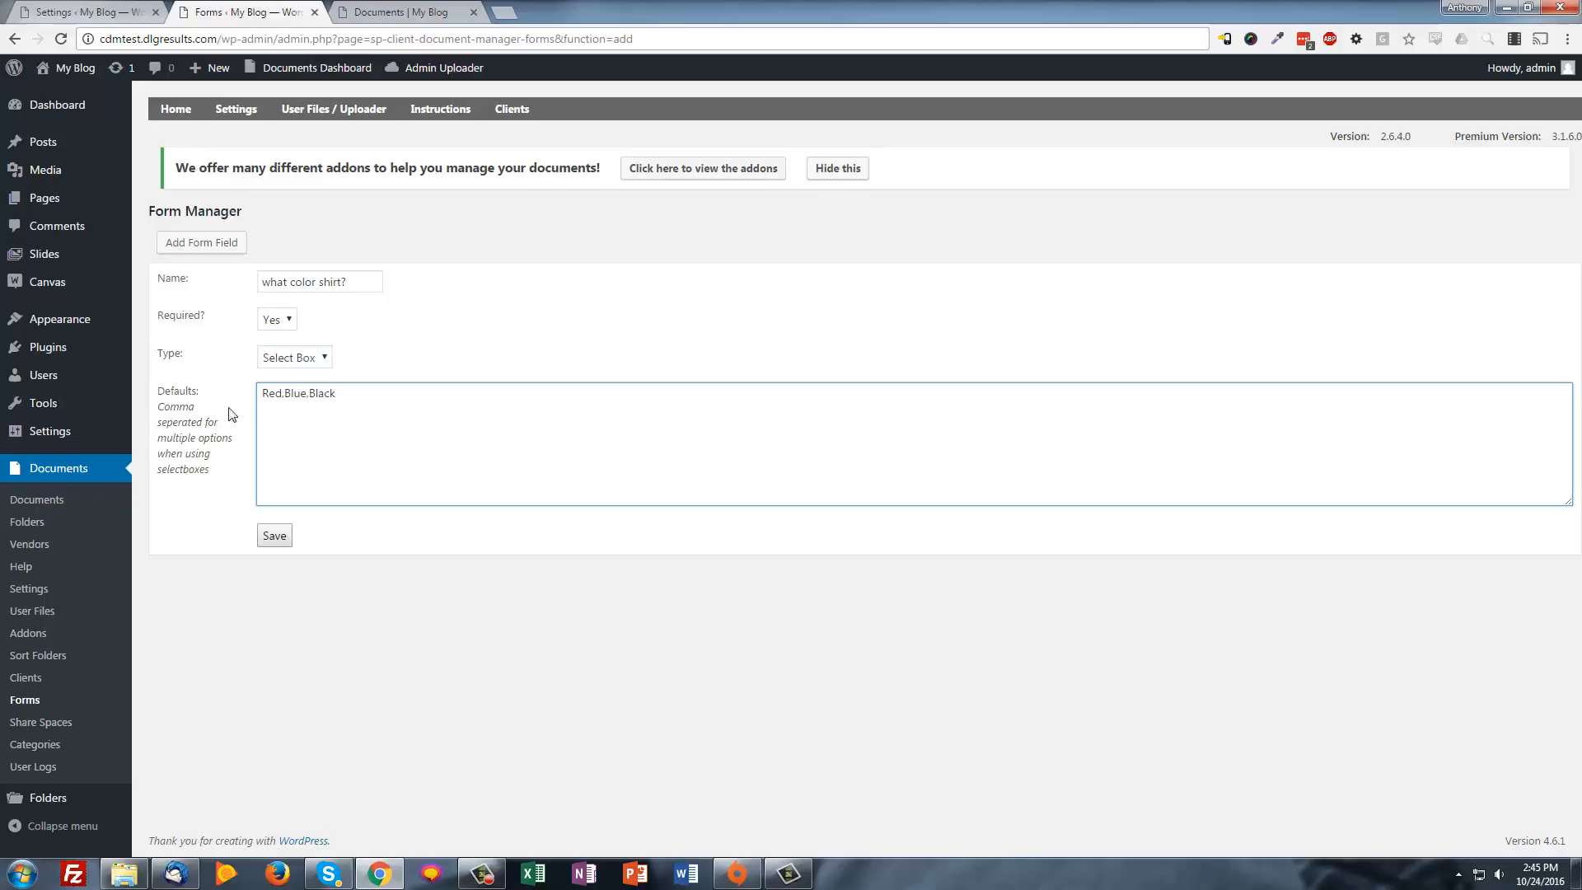
left_click(287, 535)
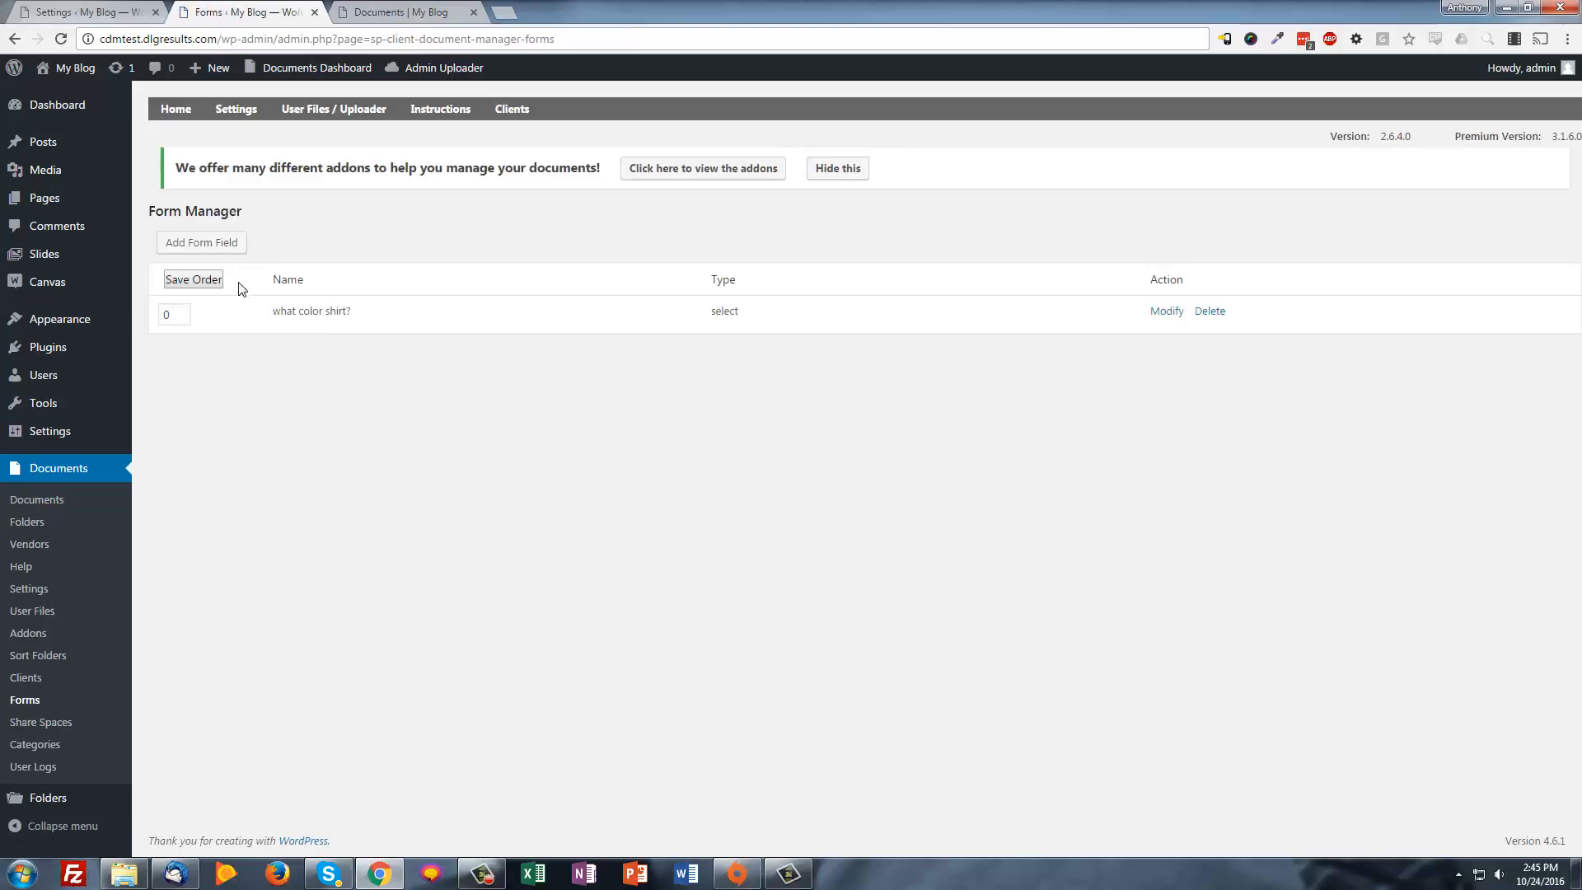
Add a required 'Comments' Text Area field to the upload form
left_click(218, 247)
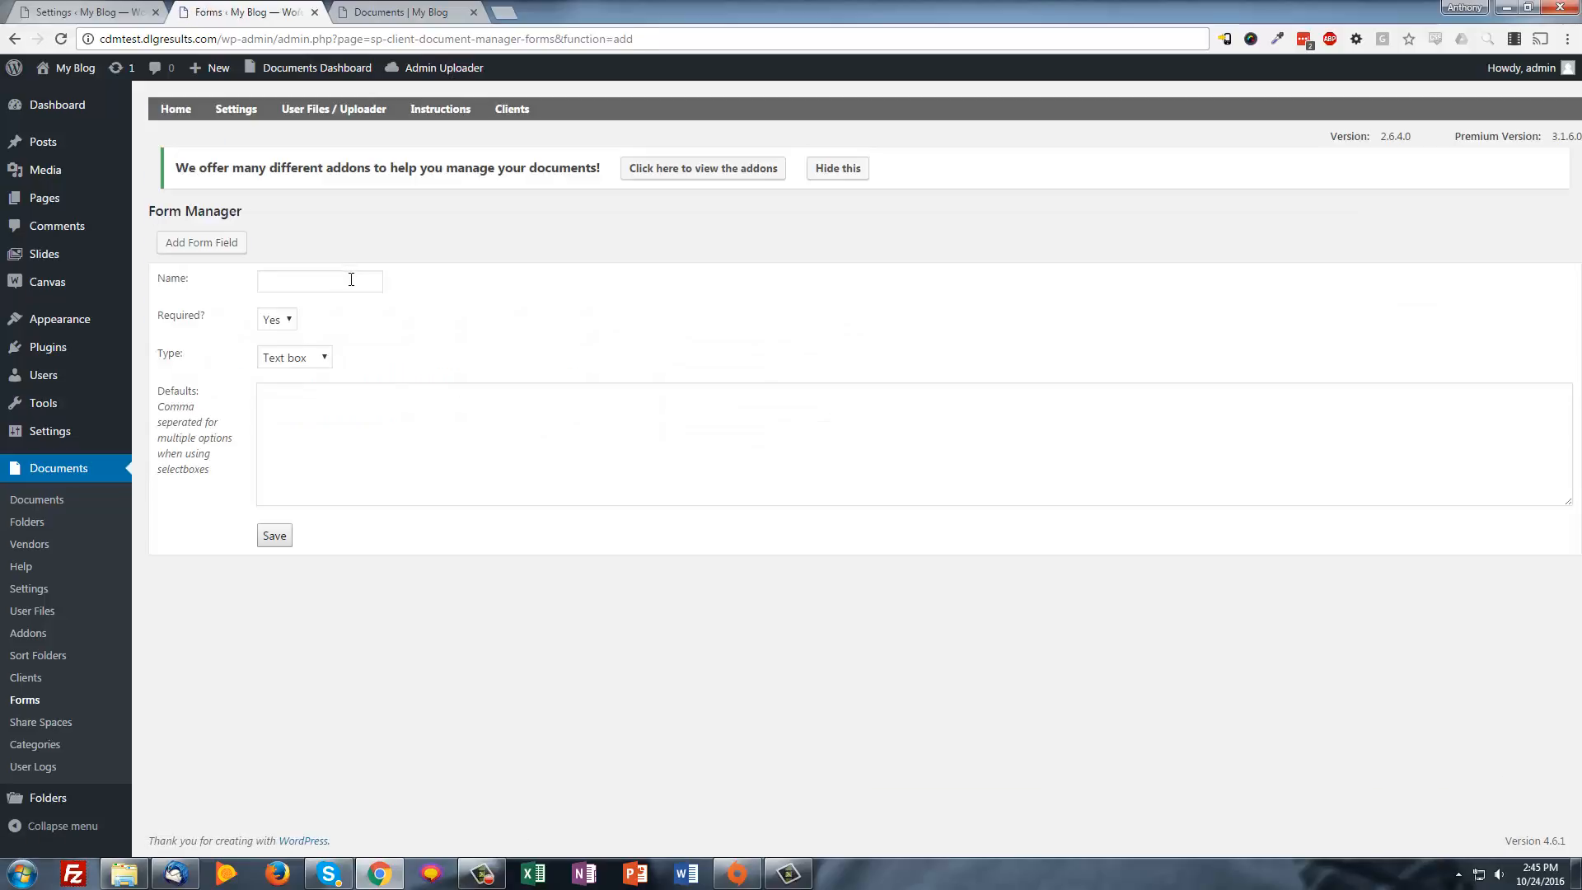
left_click(352, 279)
left_click(294, 360)
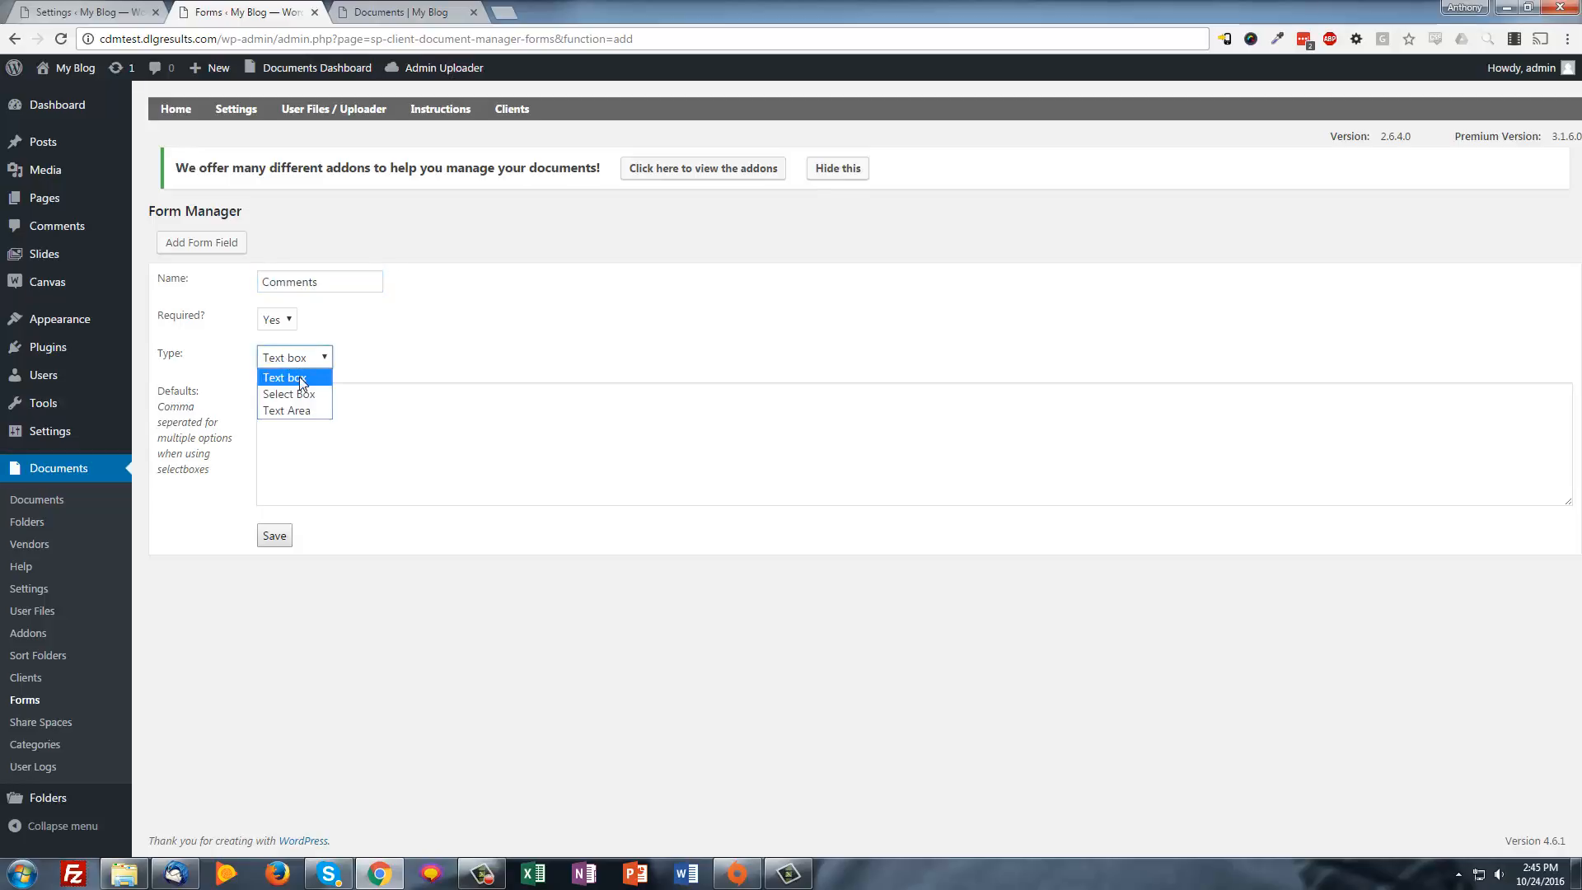
left_click(304, 409)
left_click(335, 423)
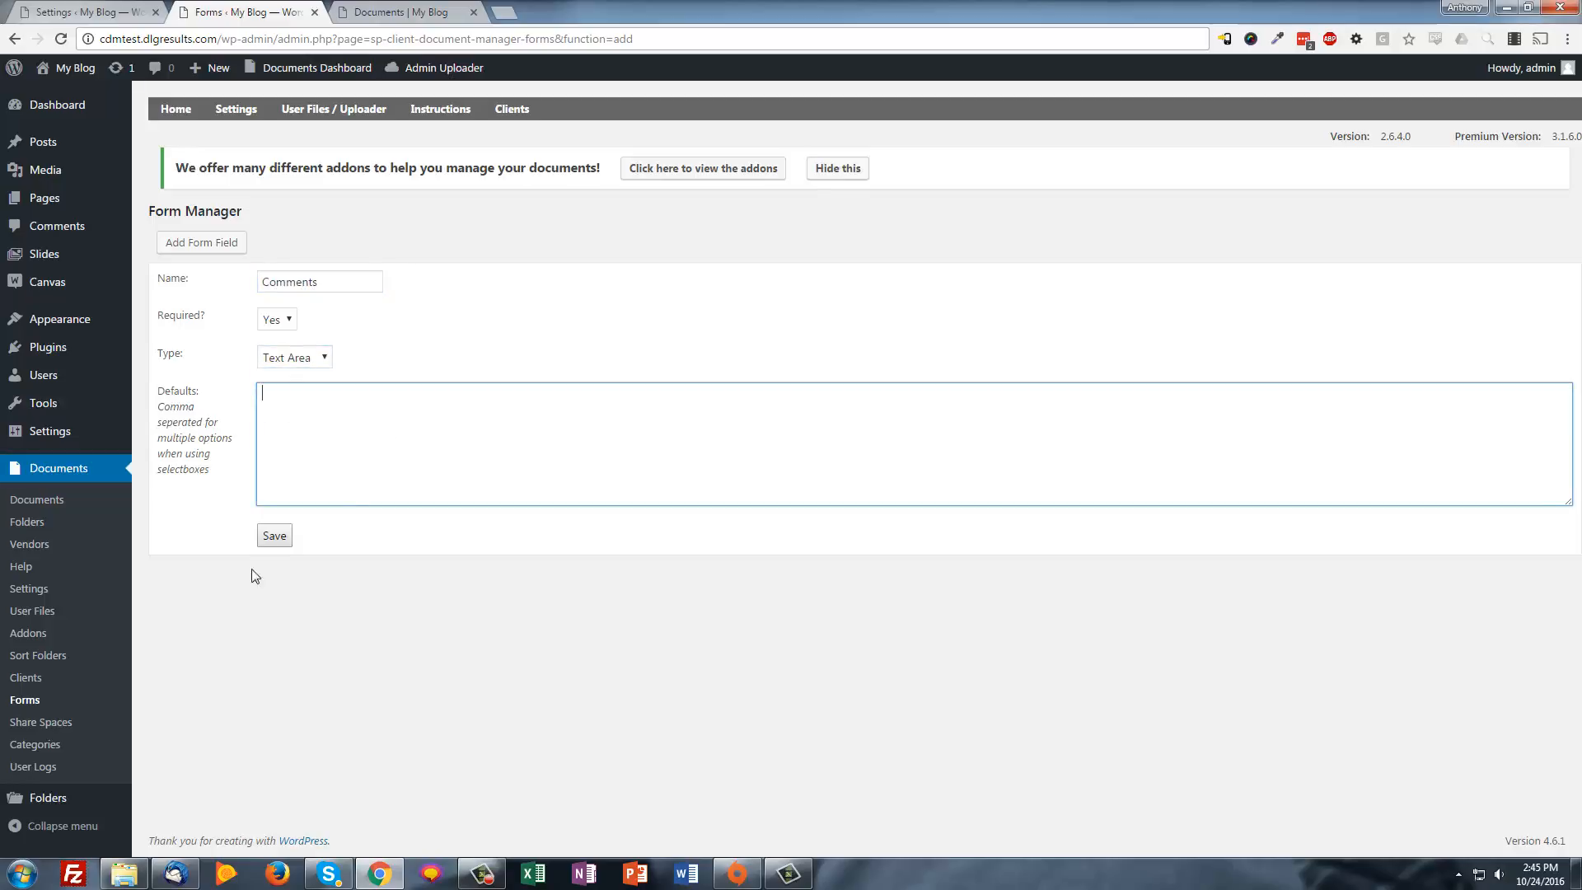
left_click(275, 535)
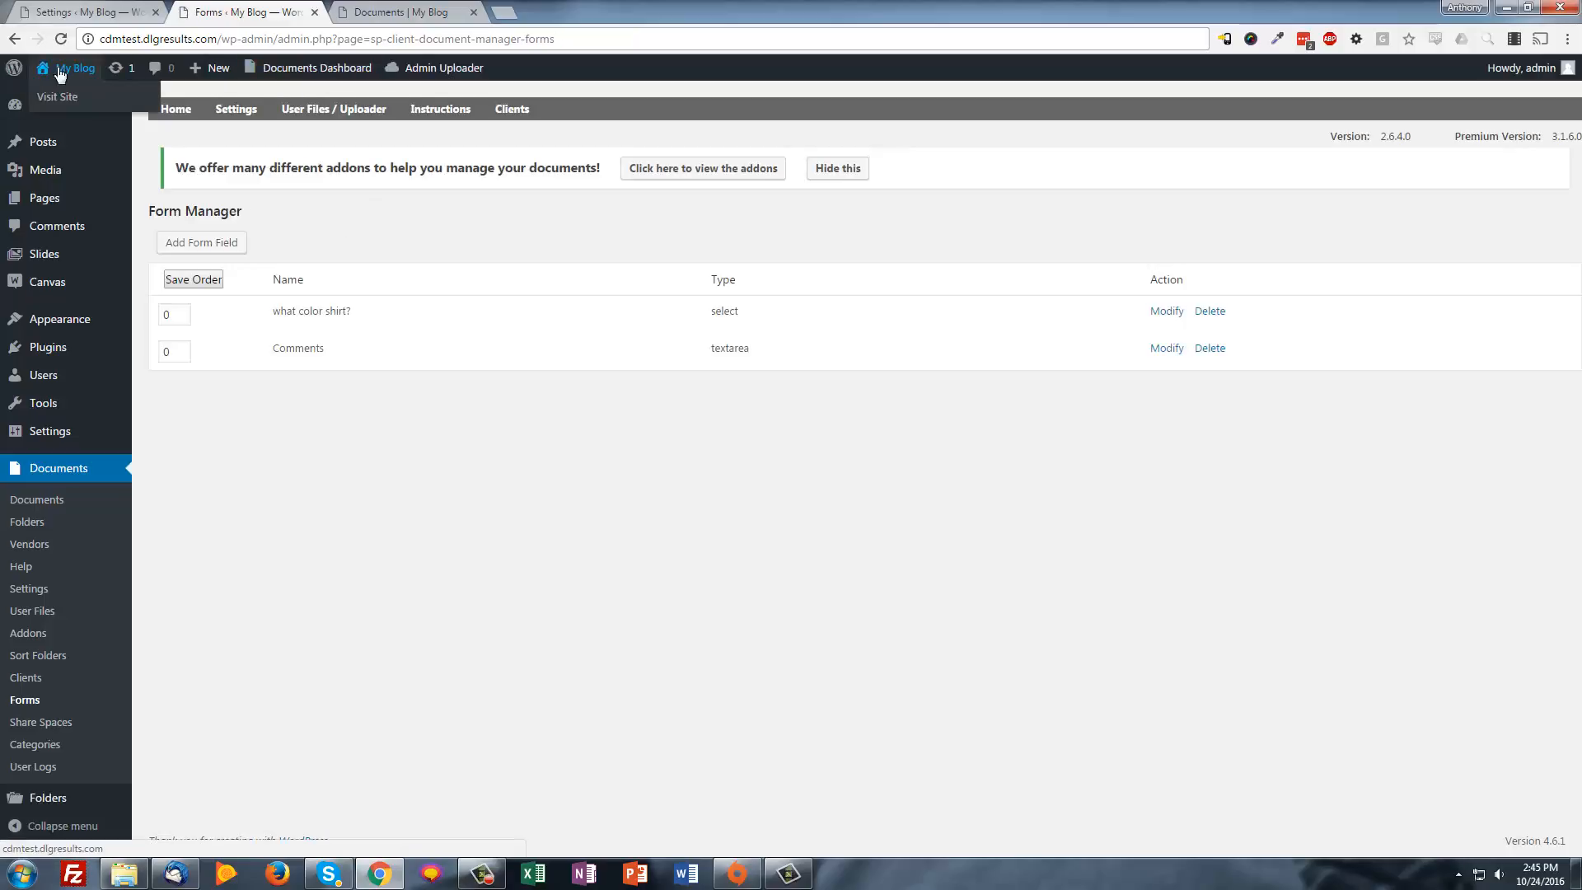
Reload the front-end Documents page and open the upload form, leaving the shirt colour at Red
key("ctrl+Tab")
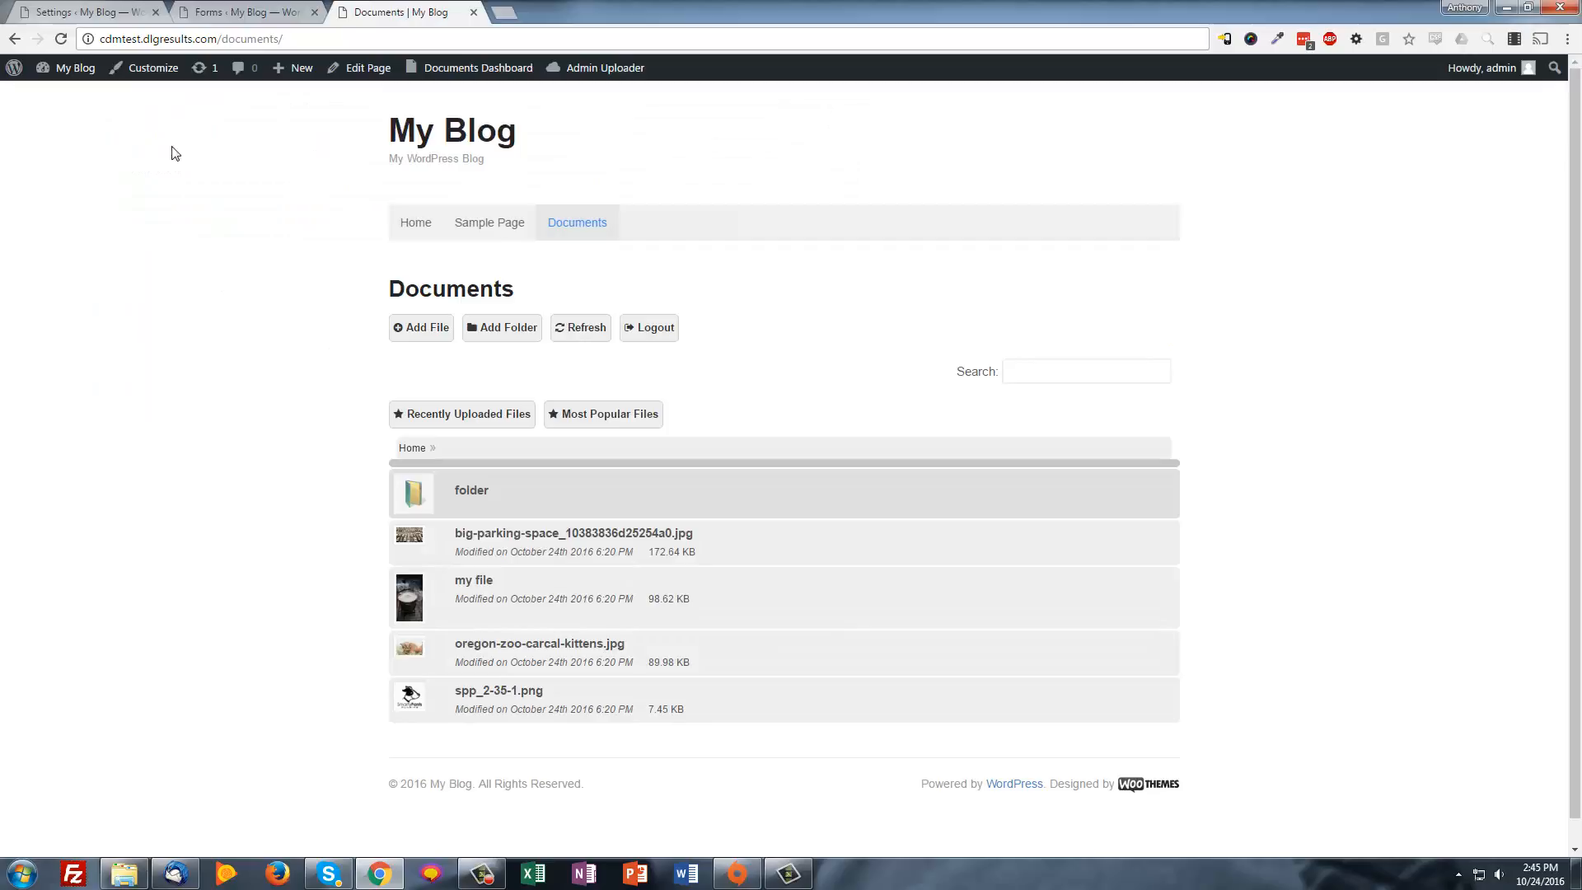
left_click(61, 39)
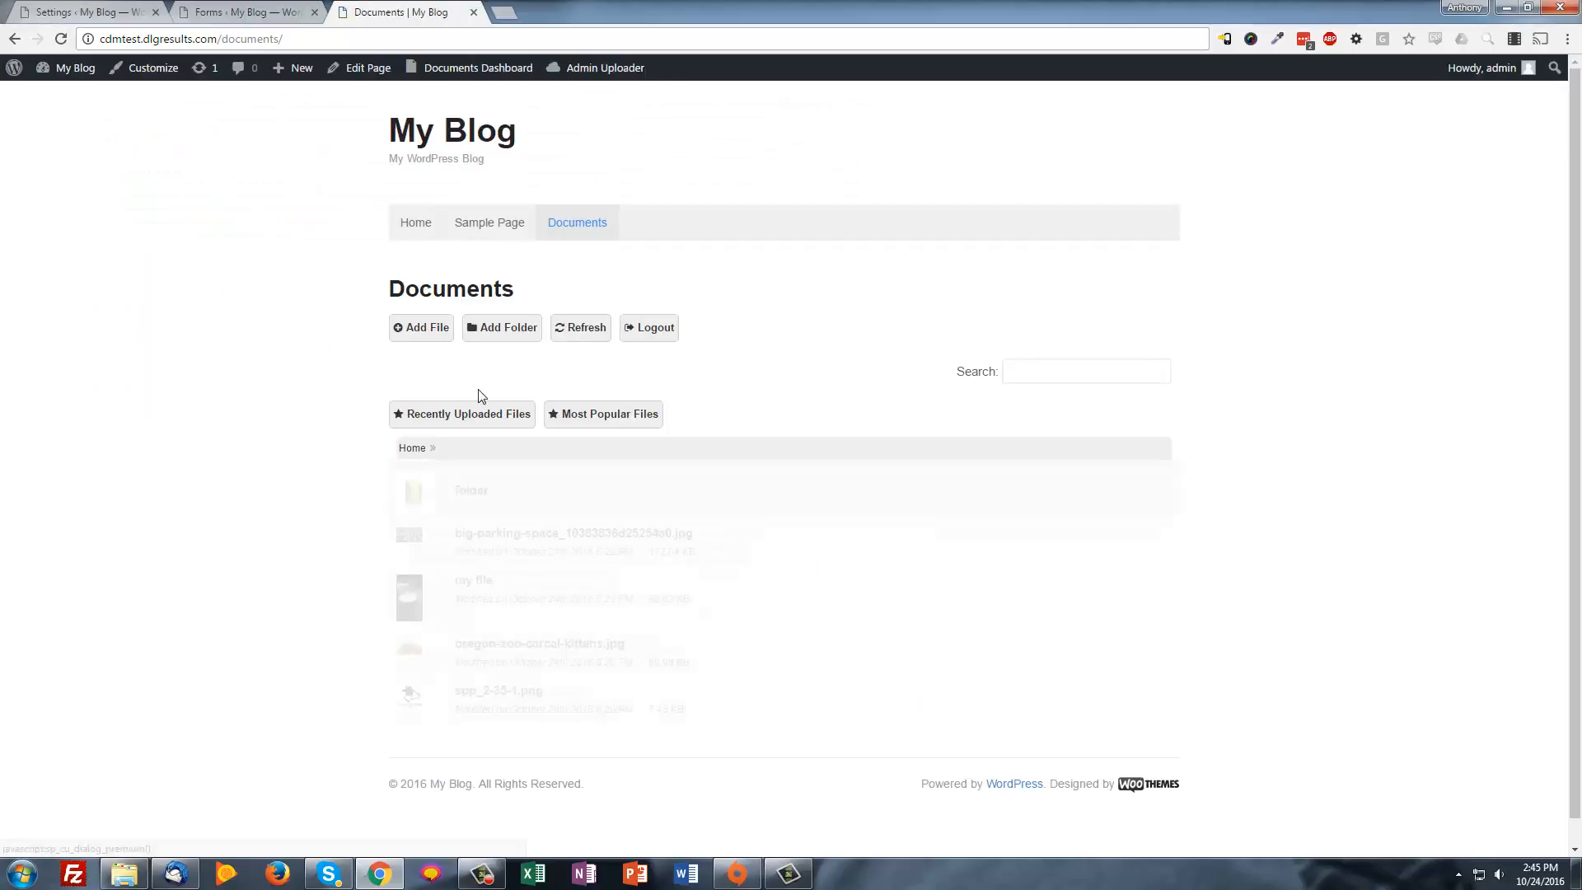
left_click(432, 333)
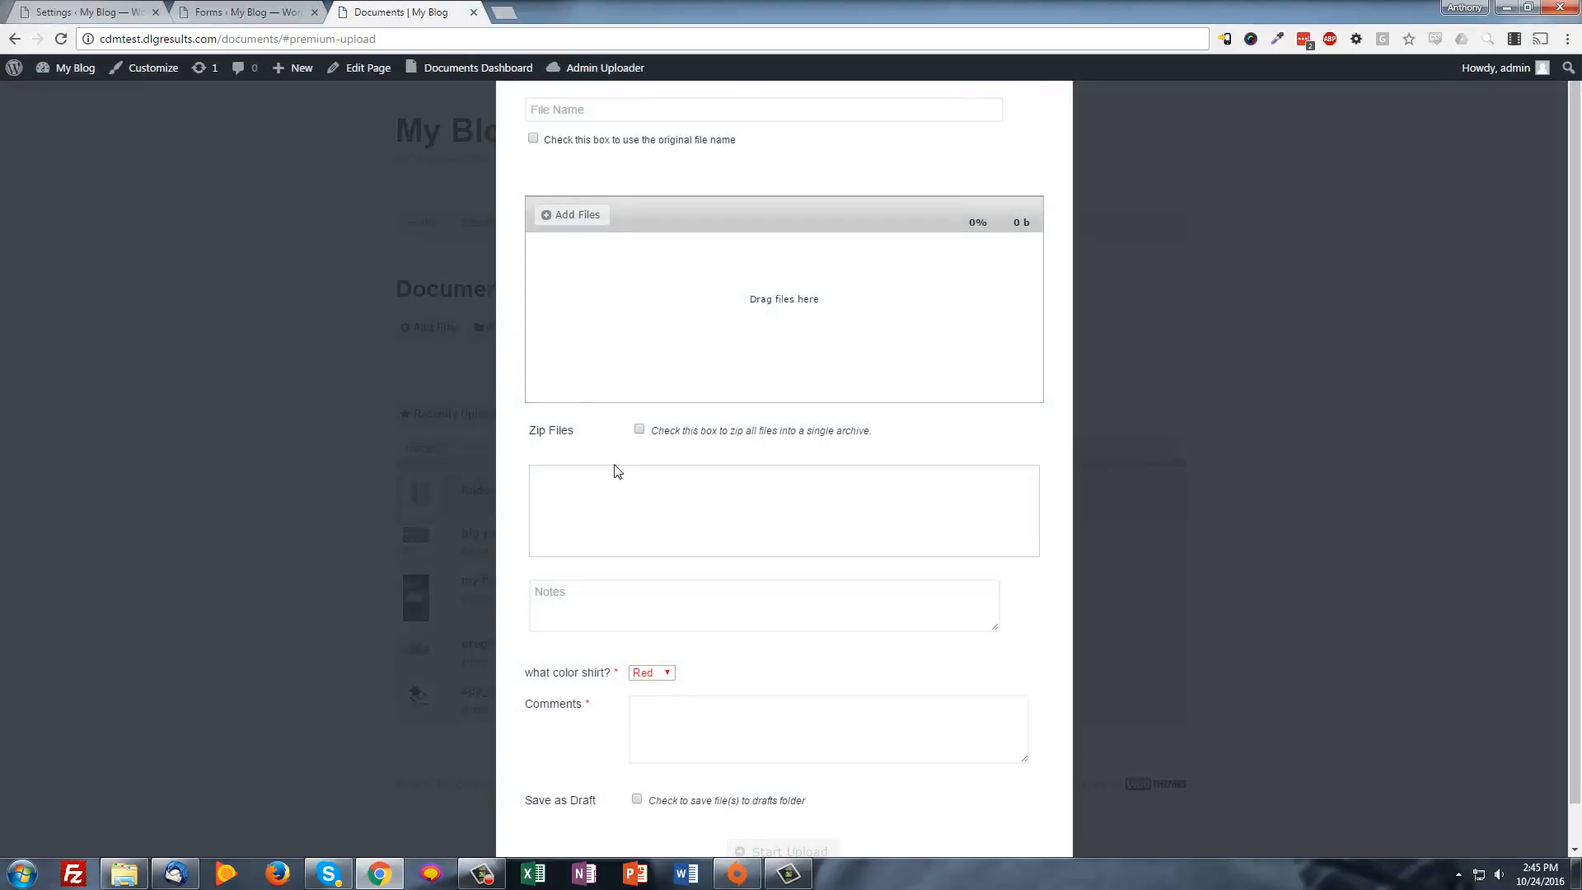
scroll(680, 655, "down", 1)
left_click(666, 631)
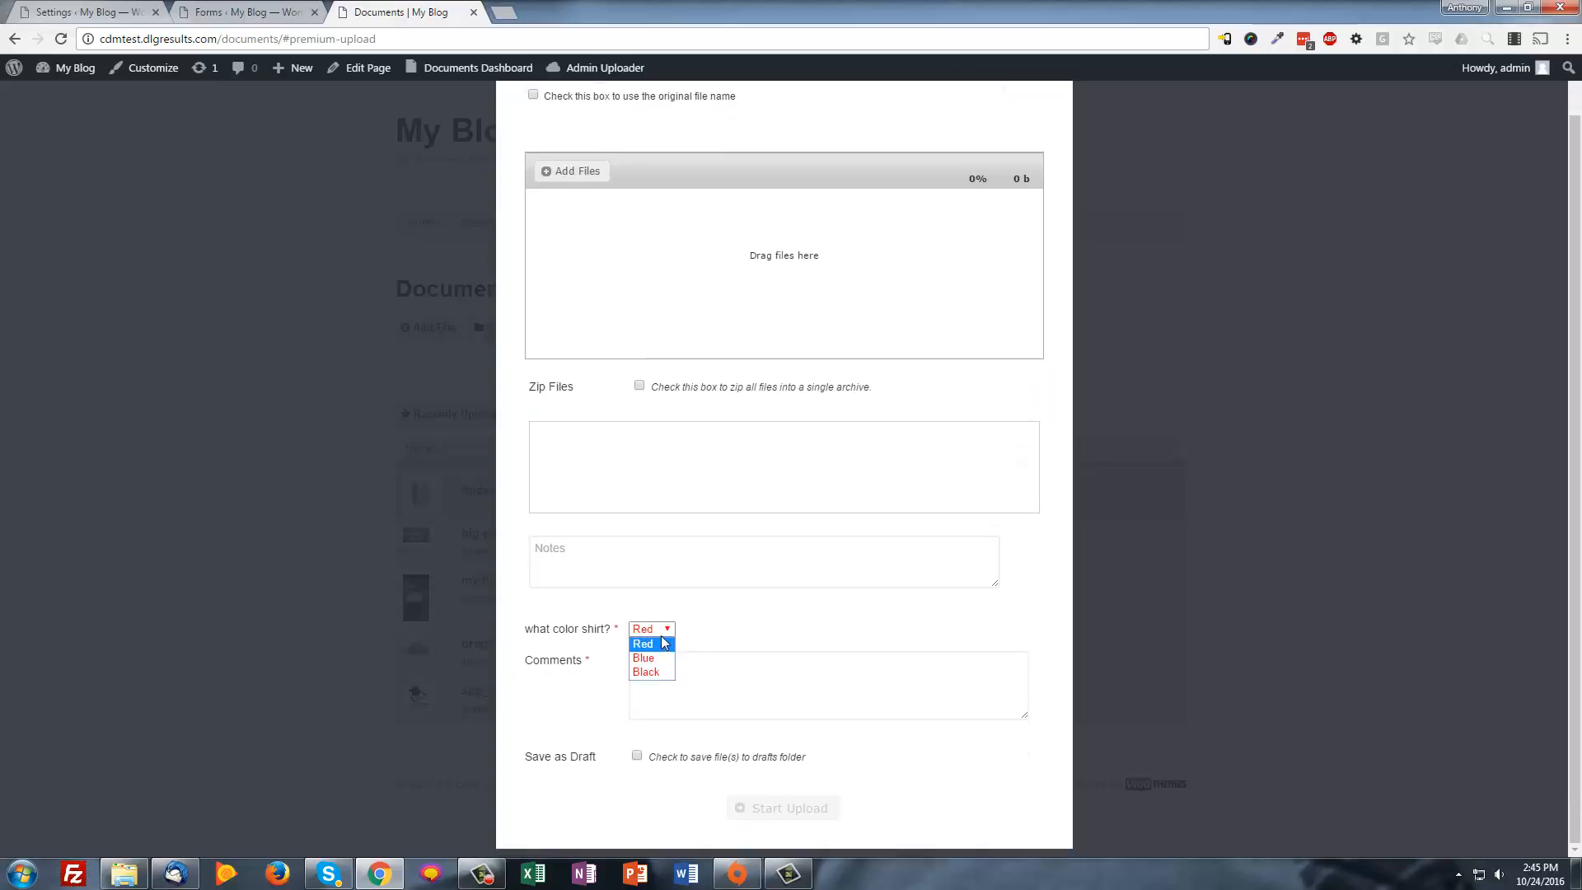
left_click(664, 643)
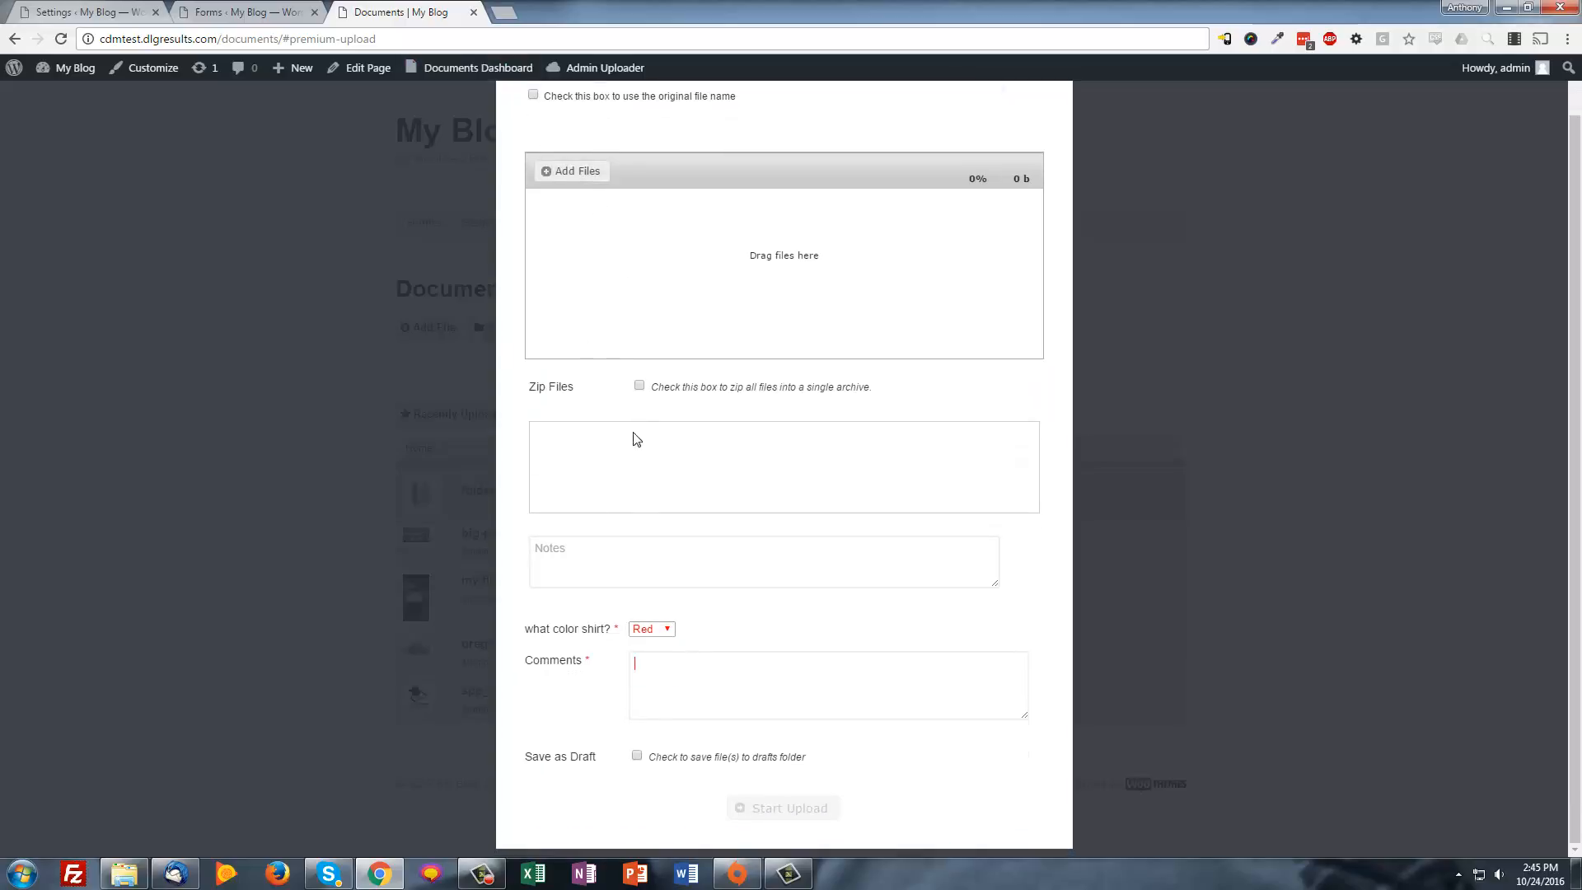
scroll(638, 438, "up", 1)
Upload the kitten photo under its original name with shirt colour Blue and comment 'test'
left_click(532, 148)
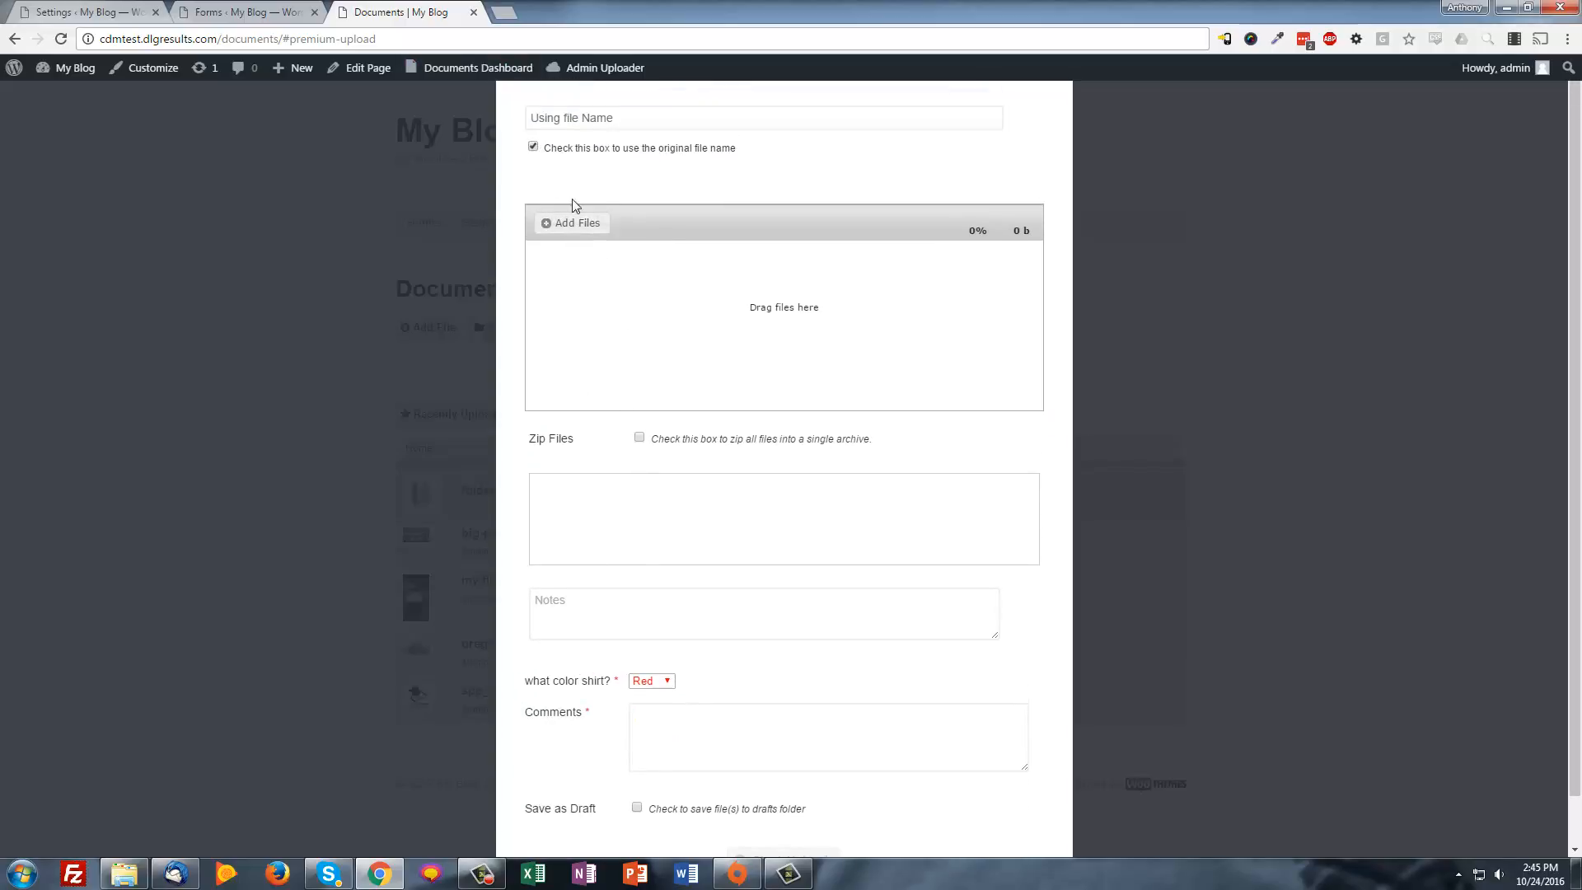
left_click(570, 222)
double_click(478, 132)
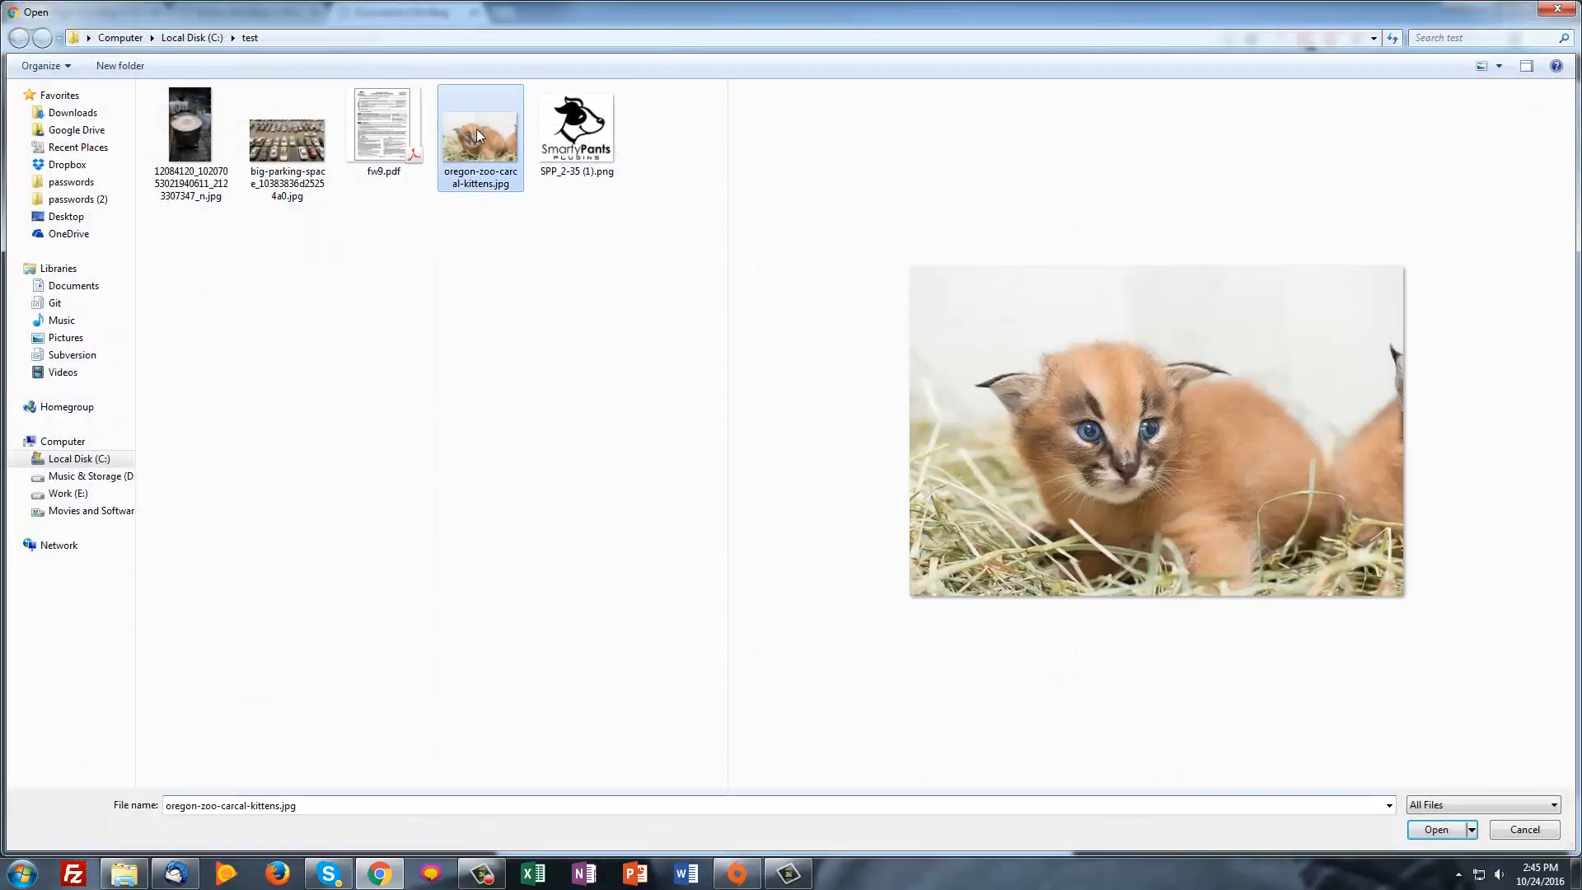
scroll(738, 618, "down", 1)
left_click(647, 630)
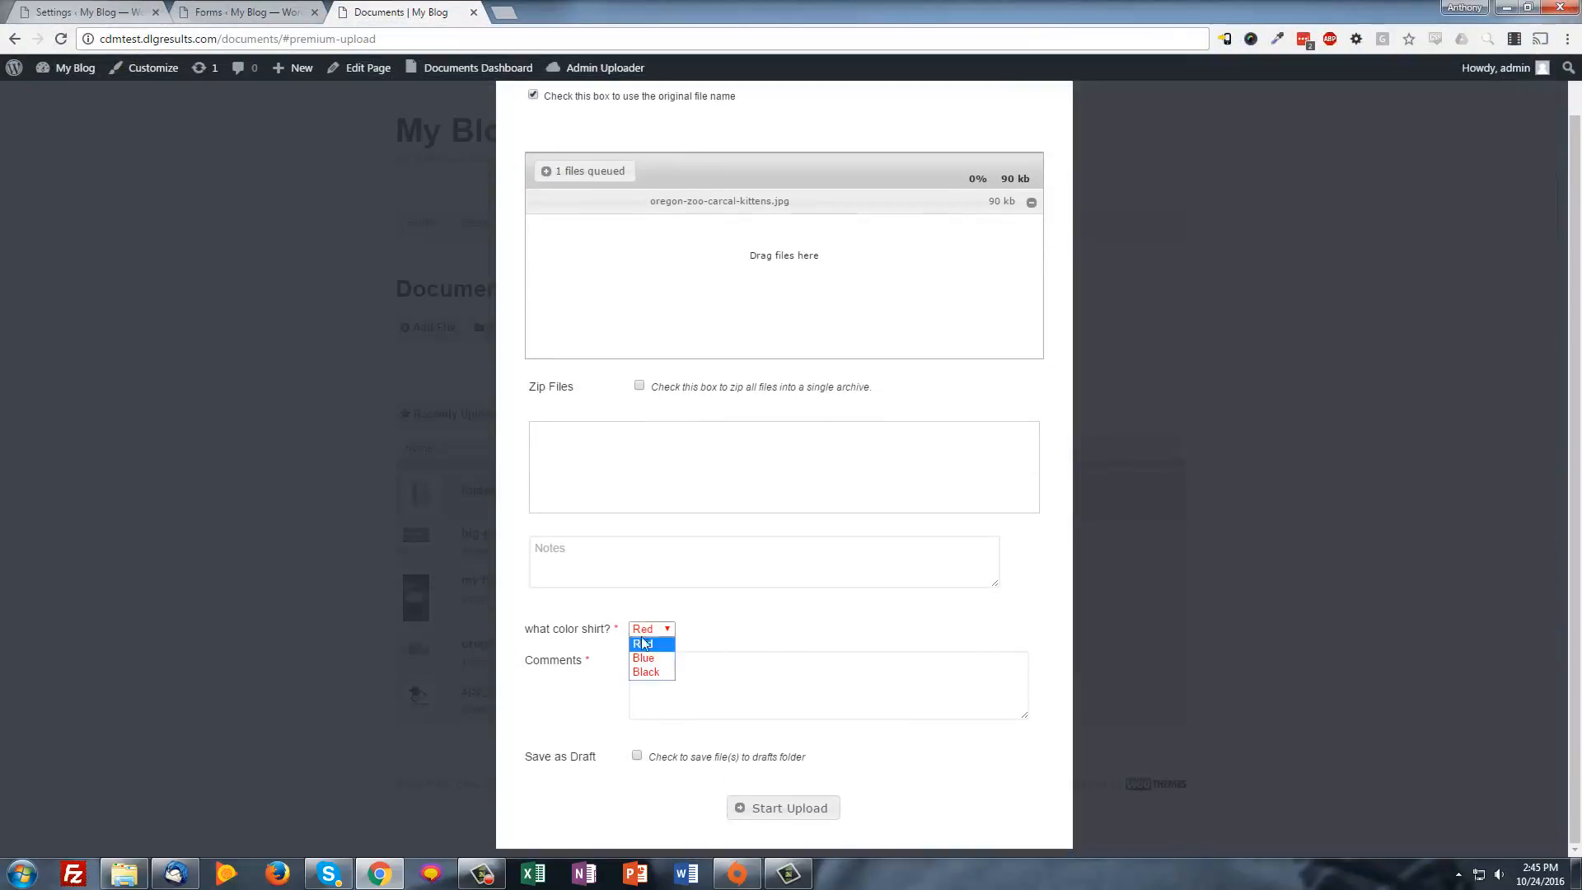
left_click(650, 651)
left_click(676, 707)
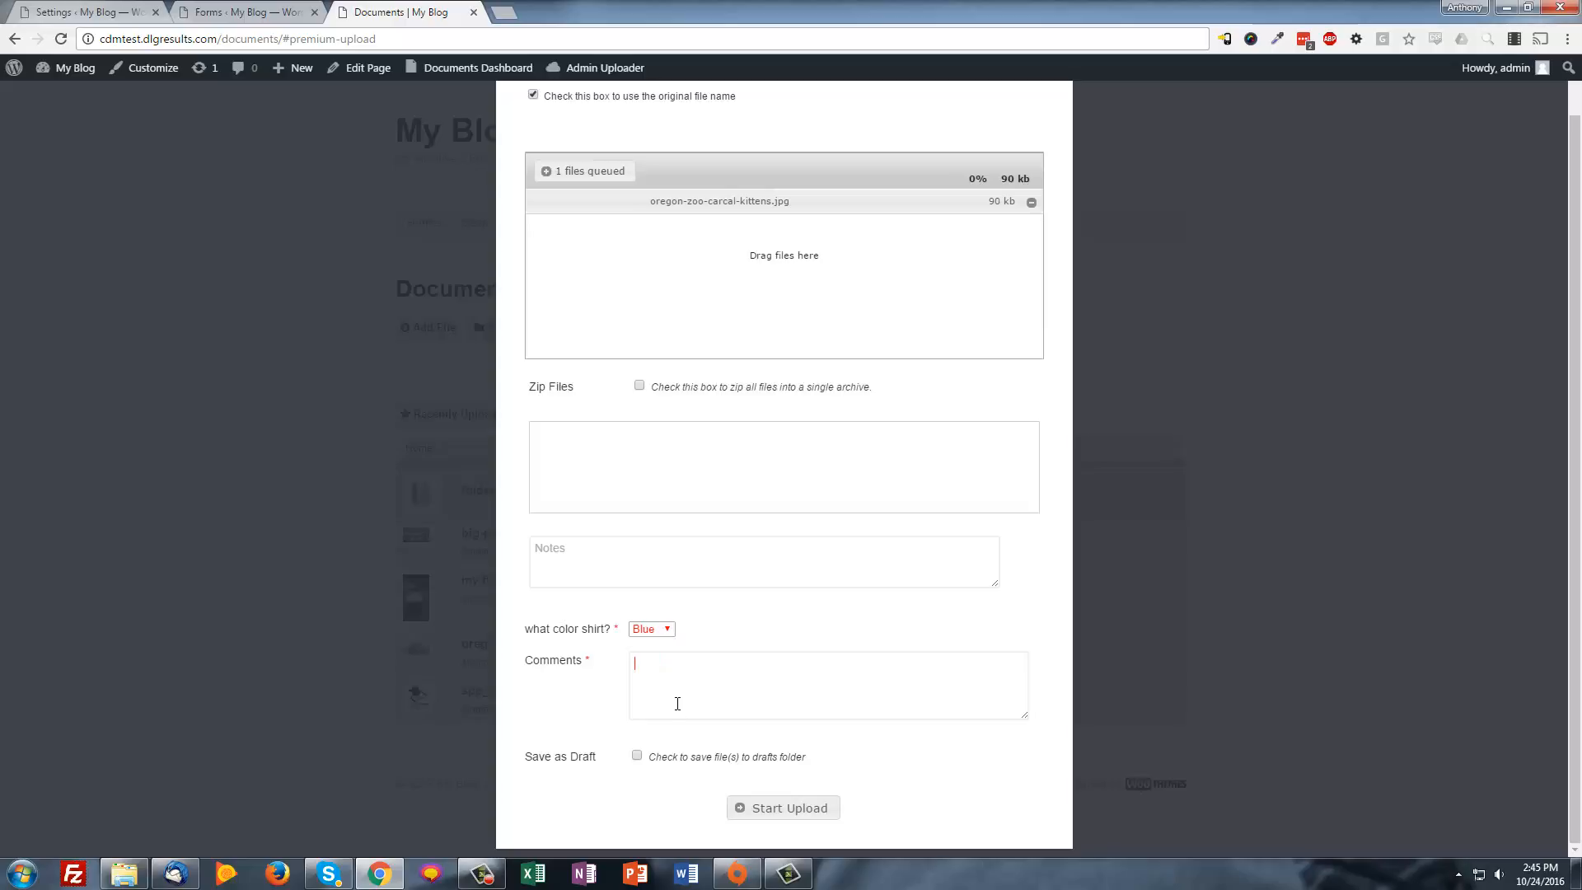
type("test")
left_click(776, 804)
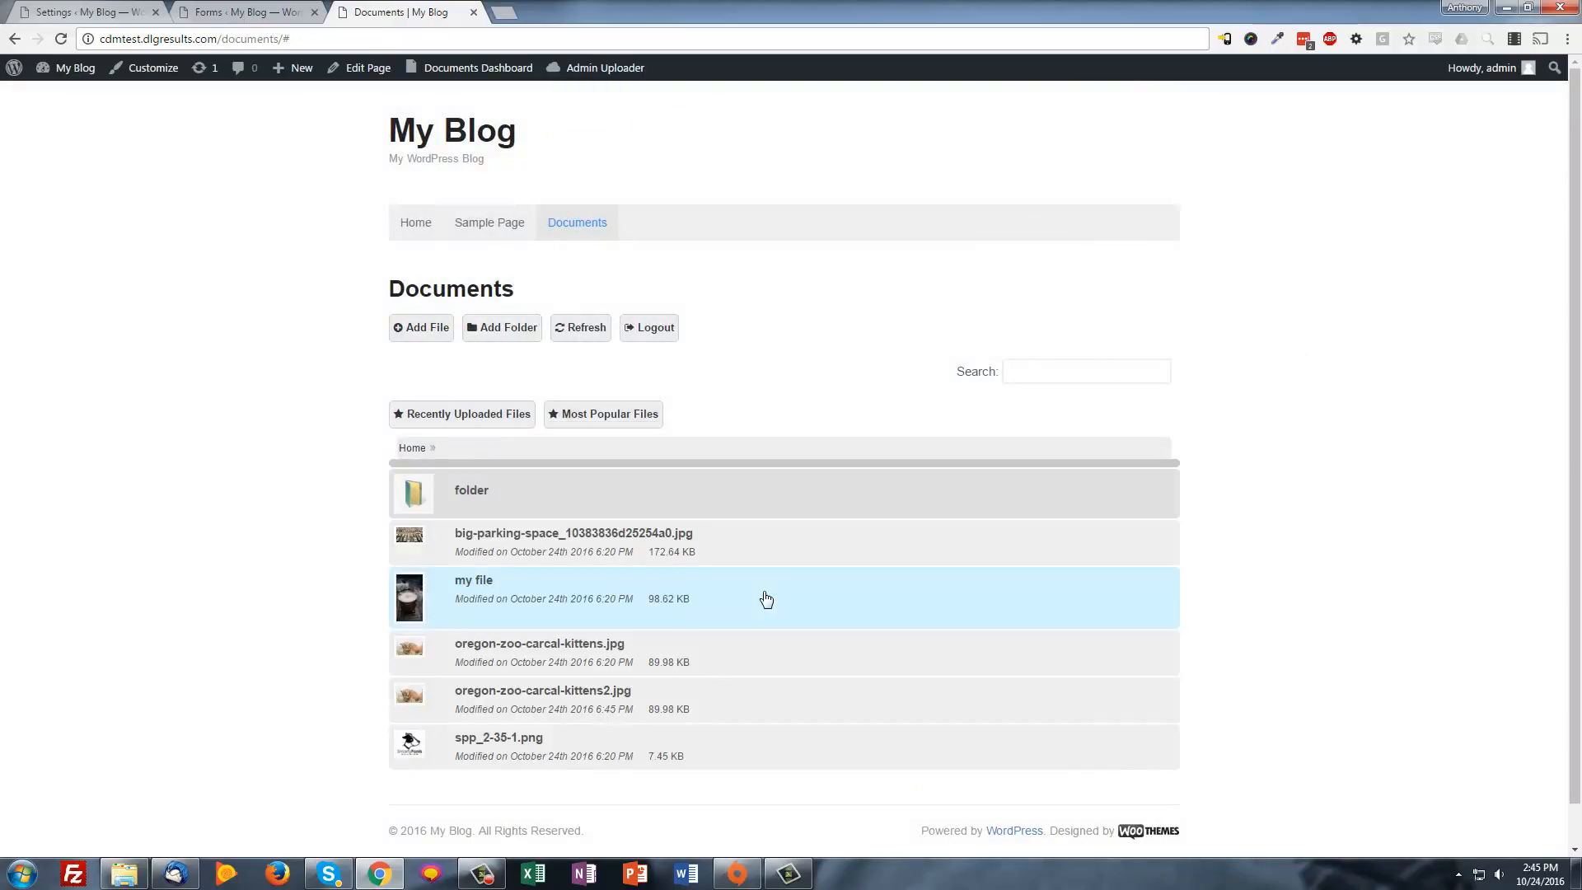
Check the new kitten file's details showing shirt colour Blue and comment 'test', then close them
left_click(681, 705)
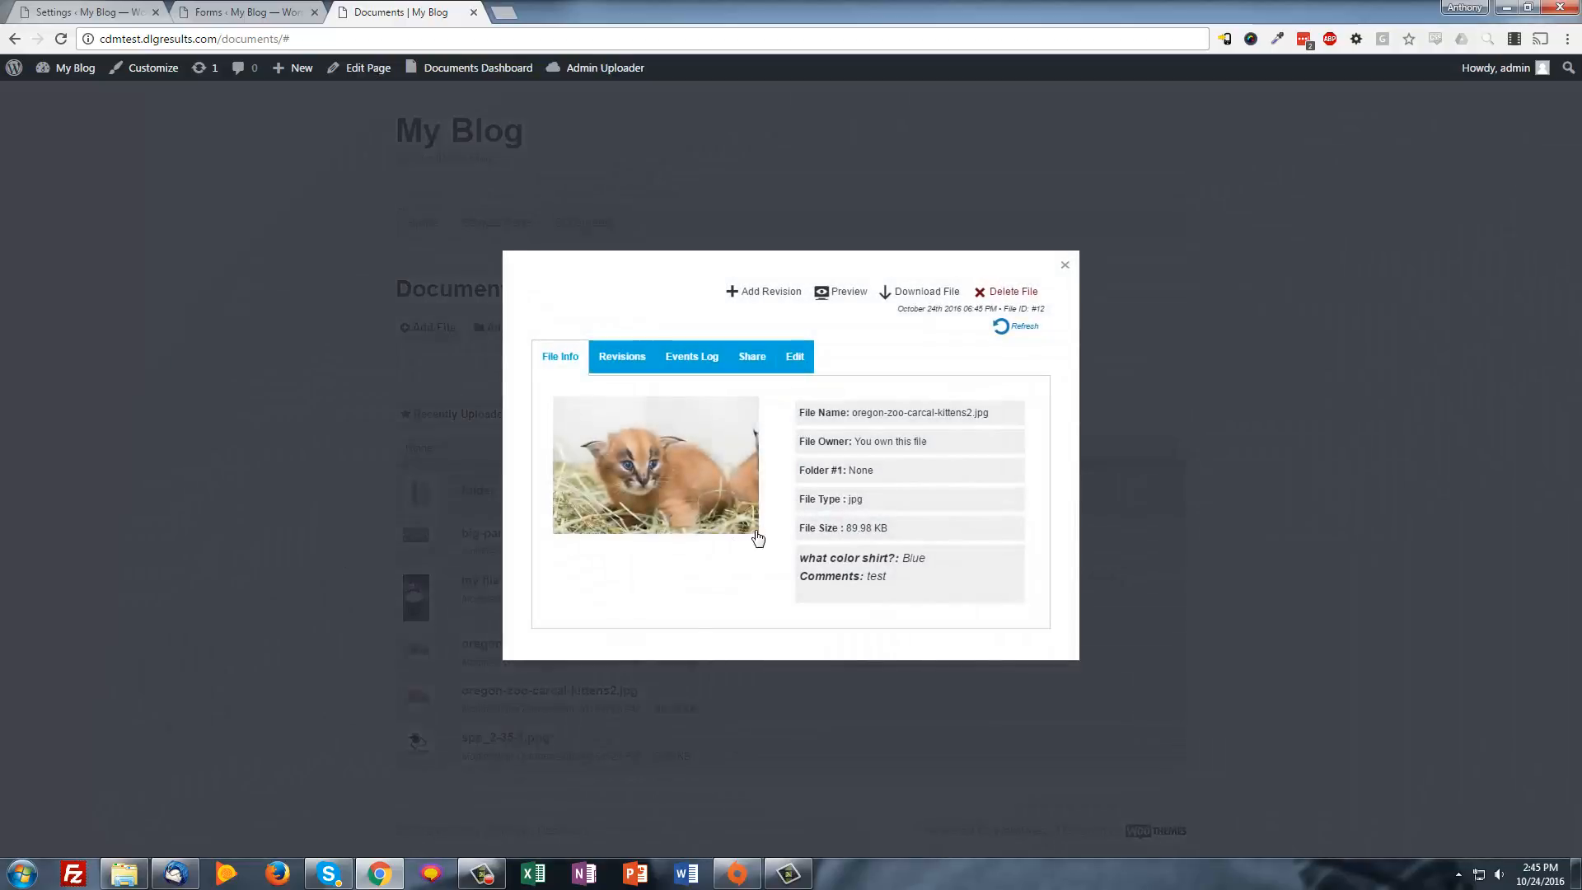
left_click_drag(829, 558, 925, 582)
left_click(926, 582)
left_click(1065, 265)
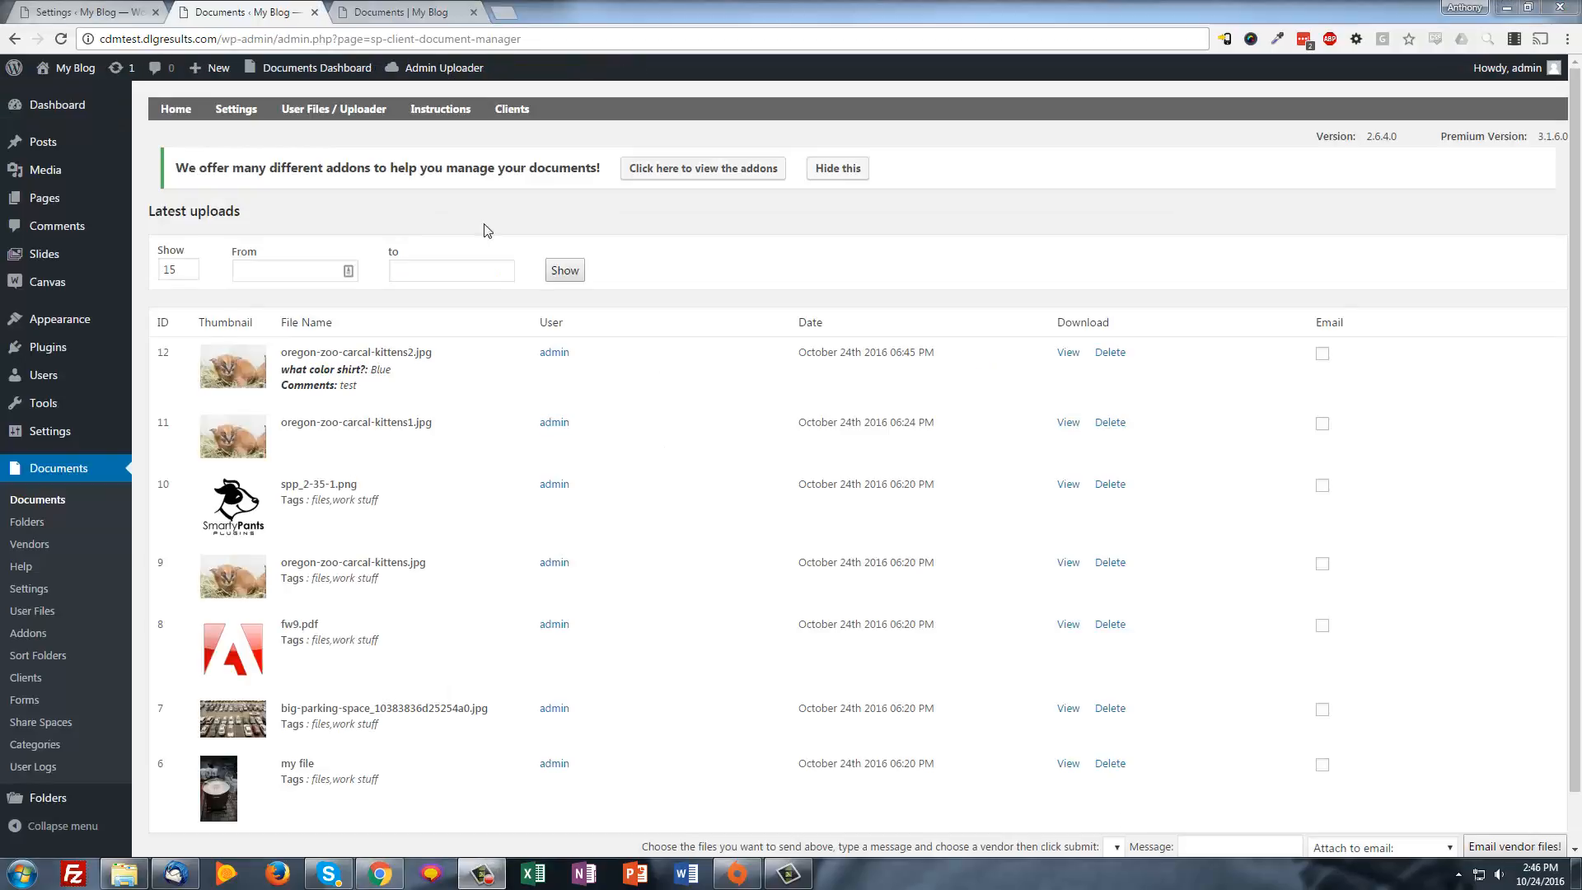
Switch to the User Files view and select the admin user
left_click(334, 108)
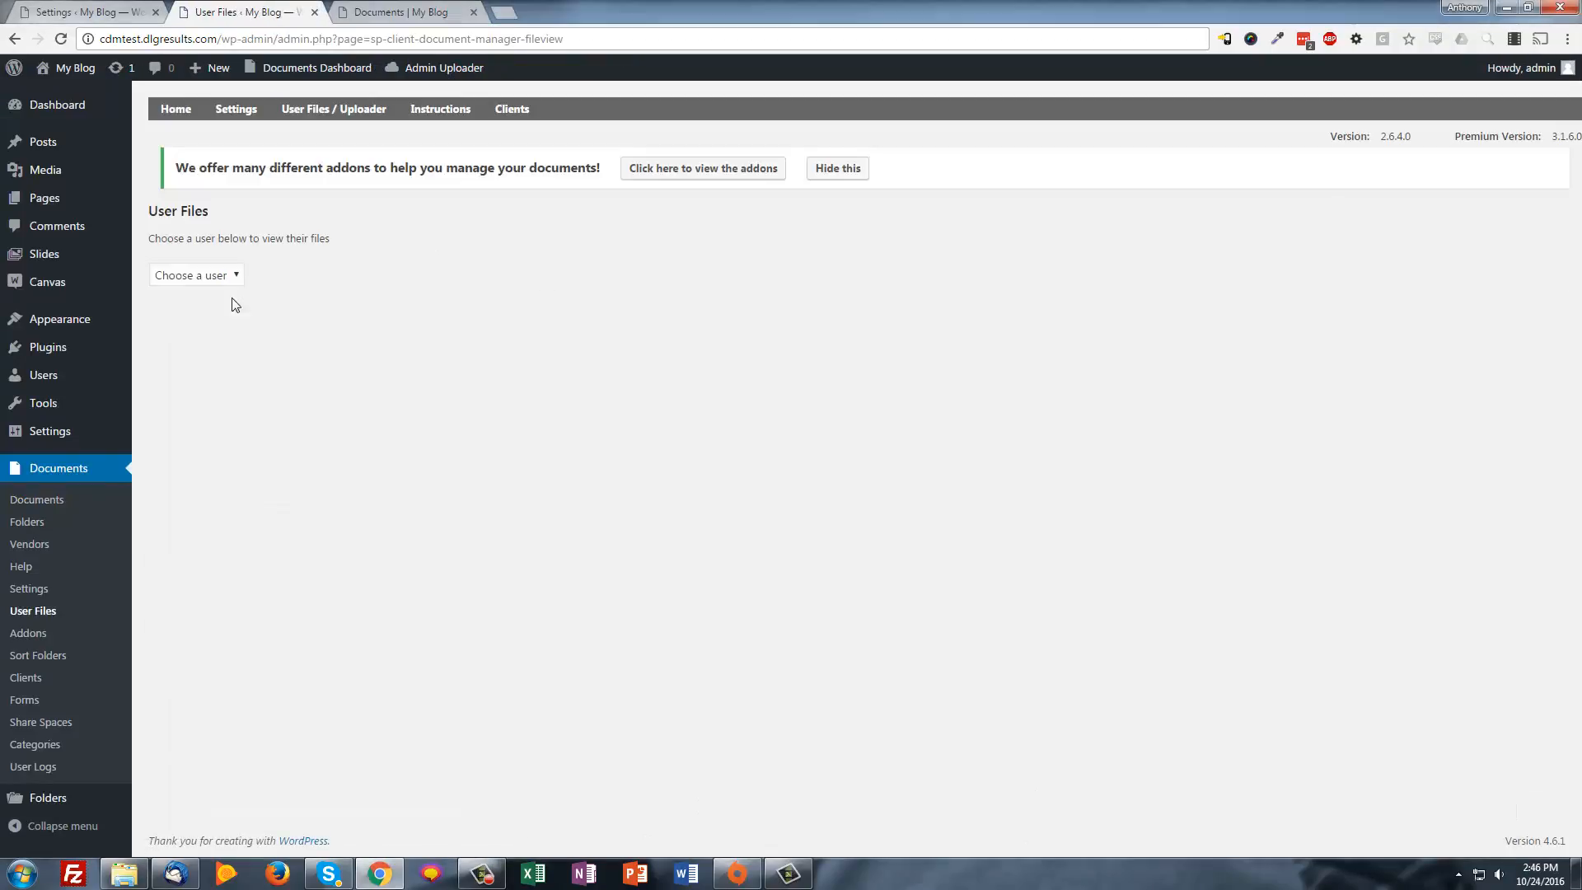
left_click(216, 276)
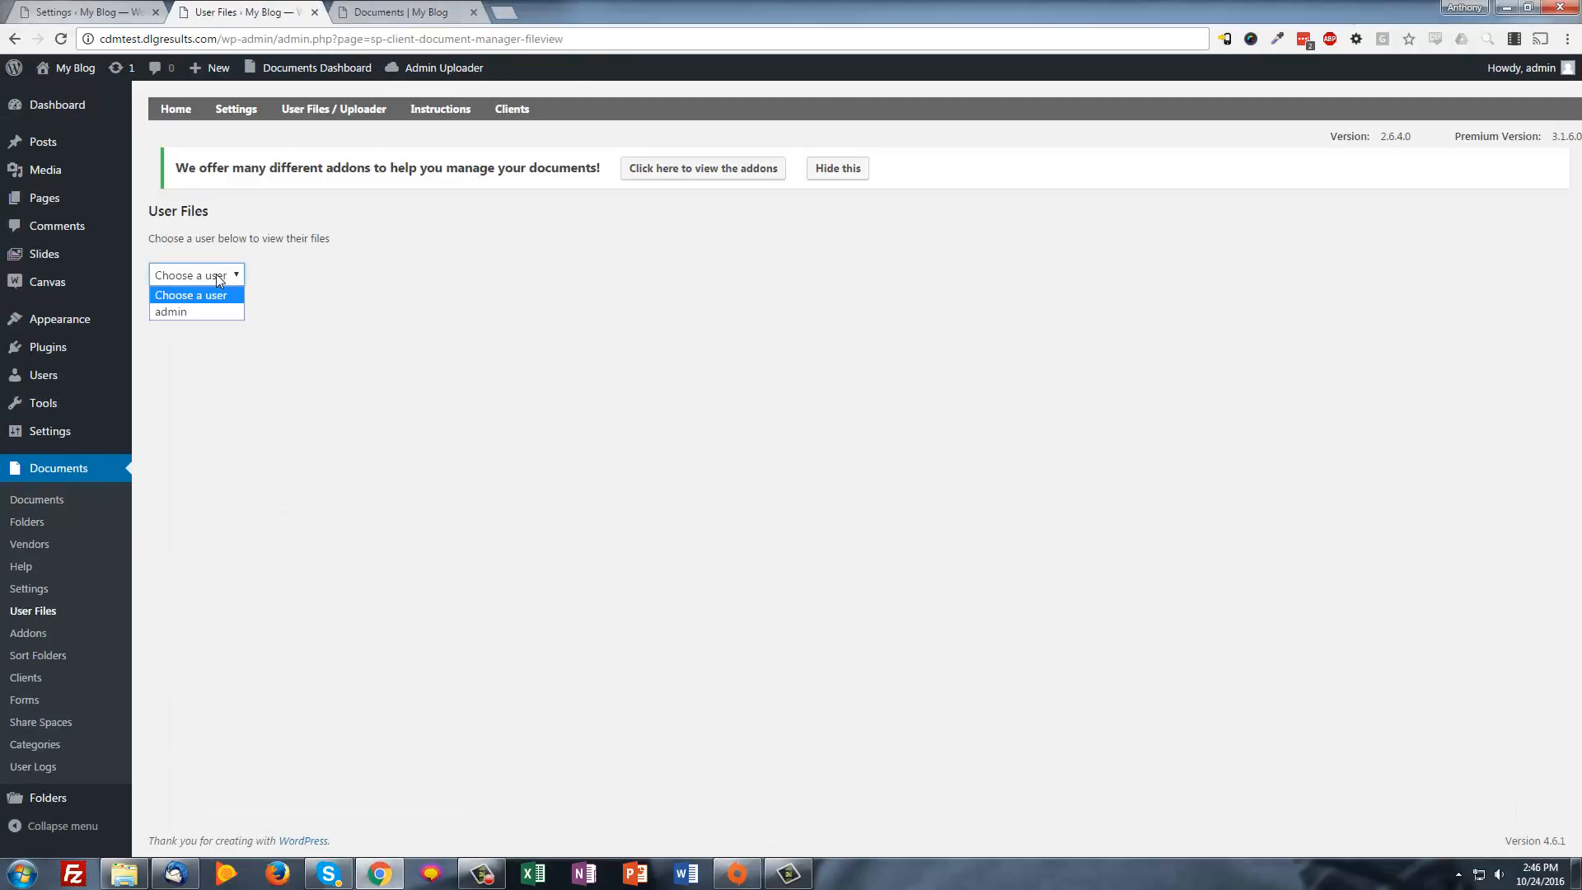
left_click(209, 310)
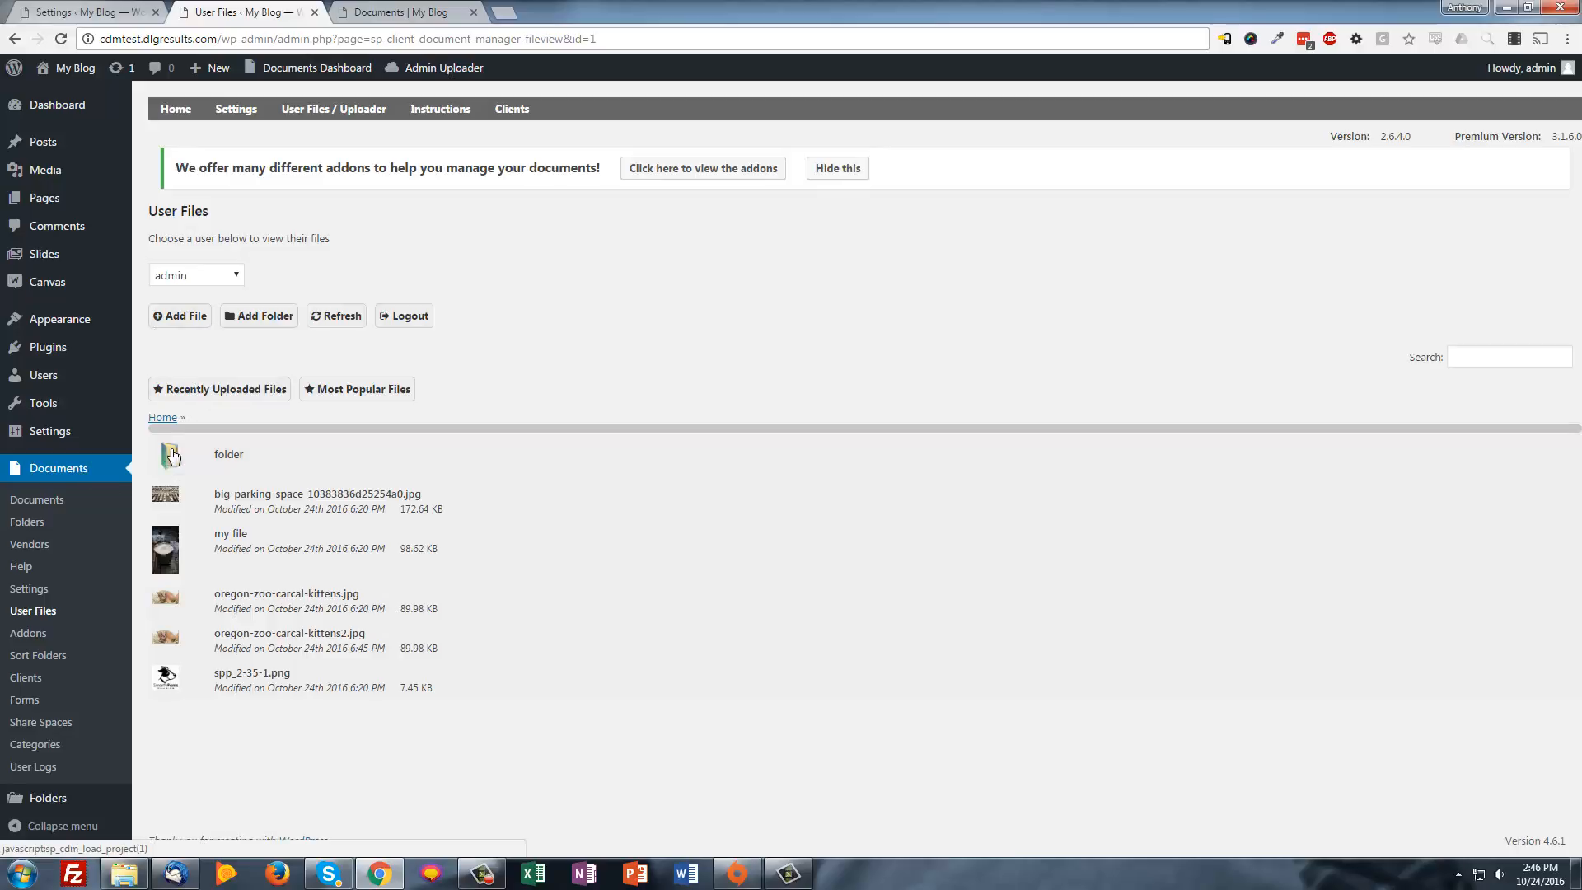
Add SPP_2-35 (1).png under its original file name with comment 'test' and start the upload
left_click(177, 316)
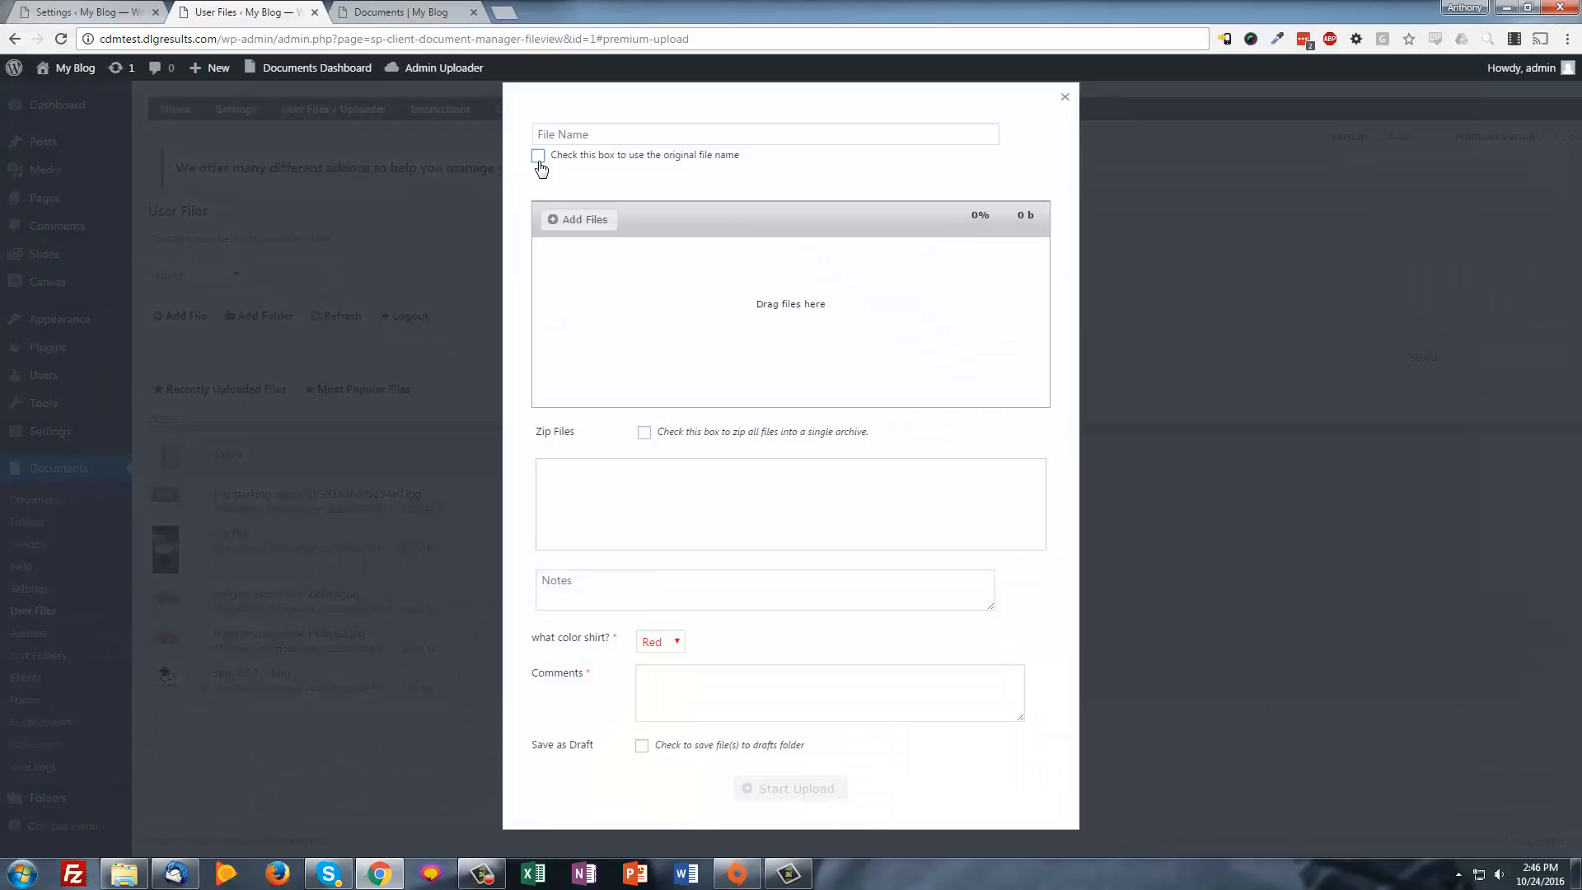
left_click(538, 154)
left_click(560, 219)
double_click(614, 158)
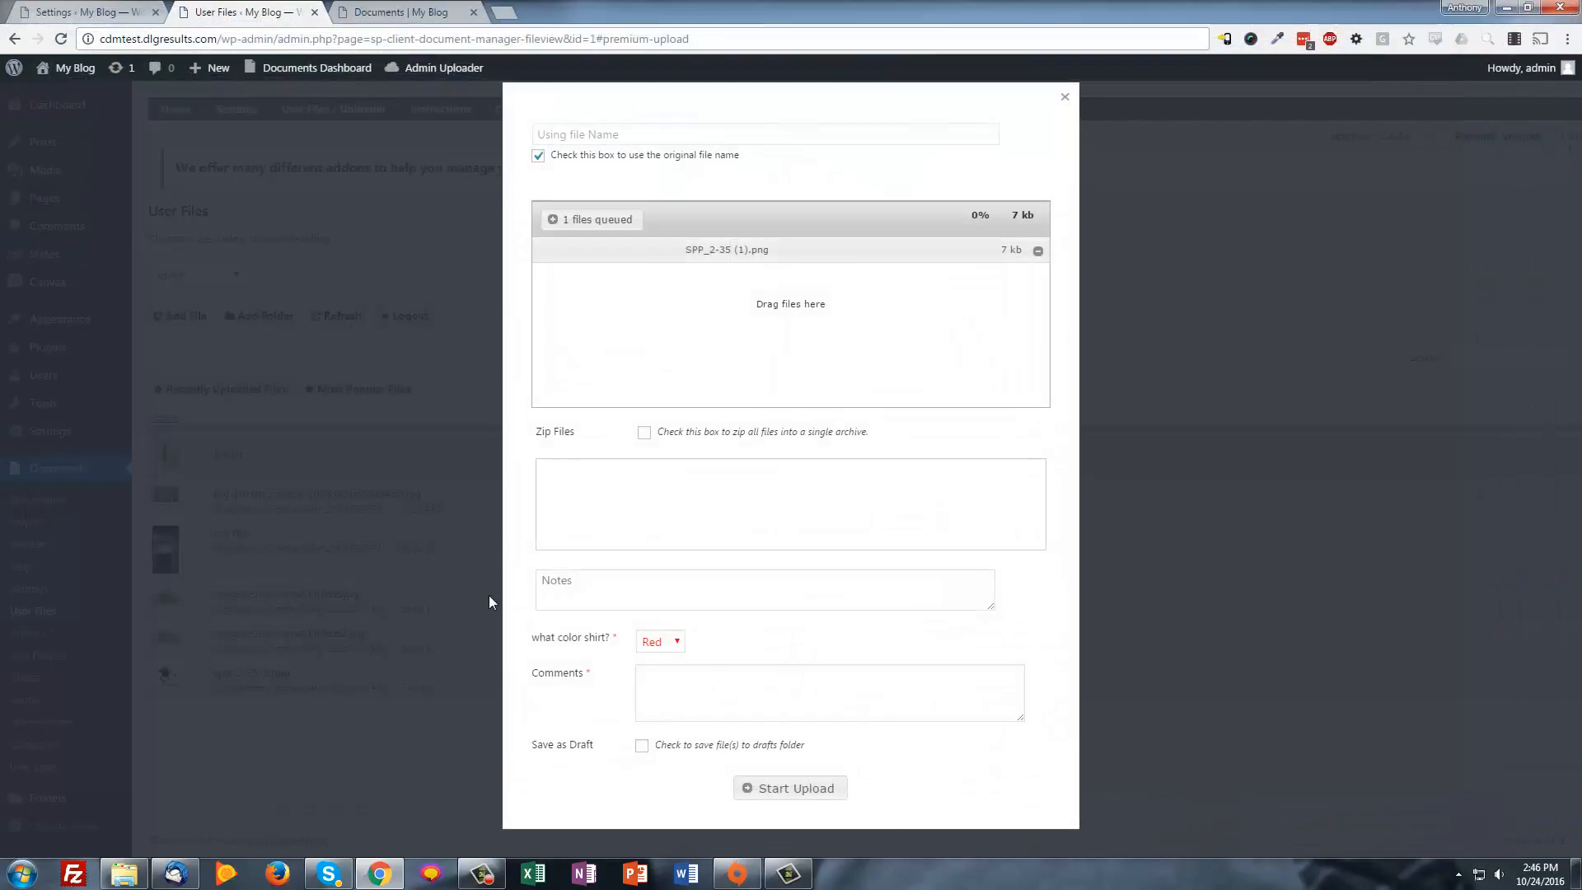
left_click(759, 696)
type("test")
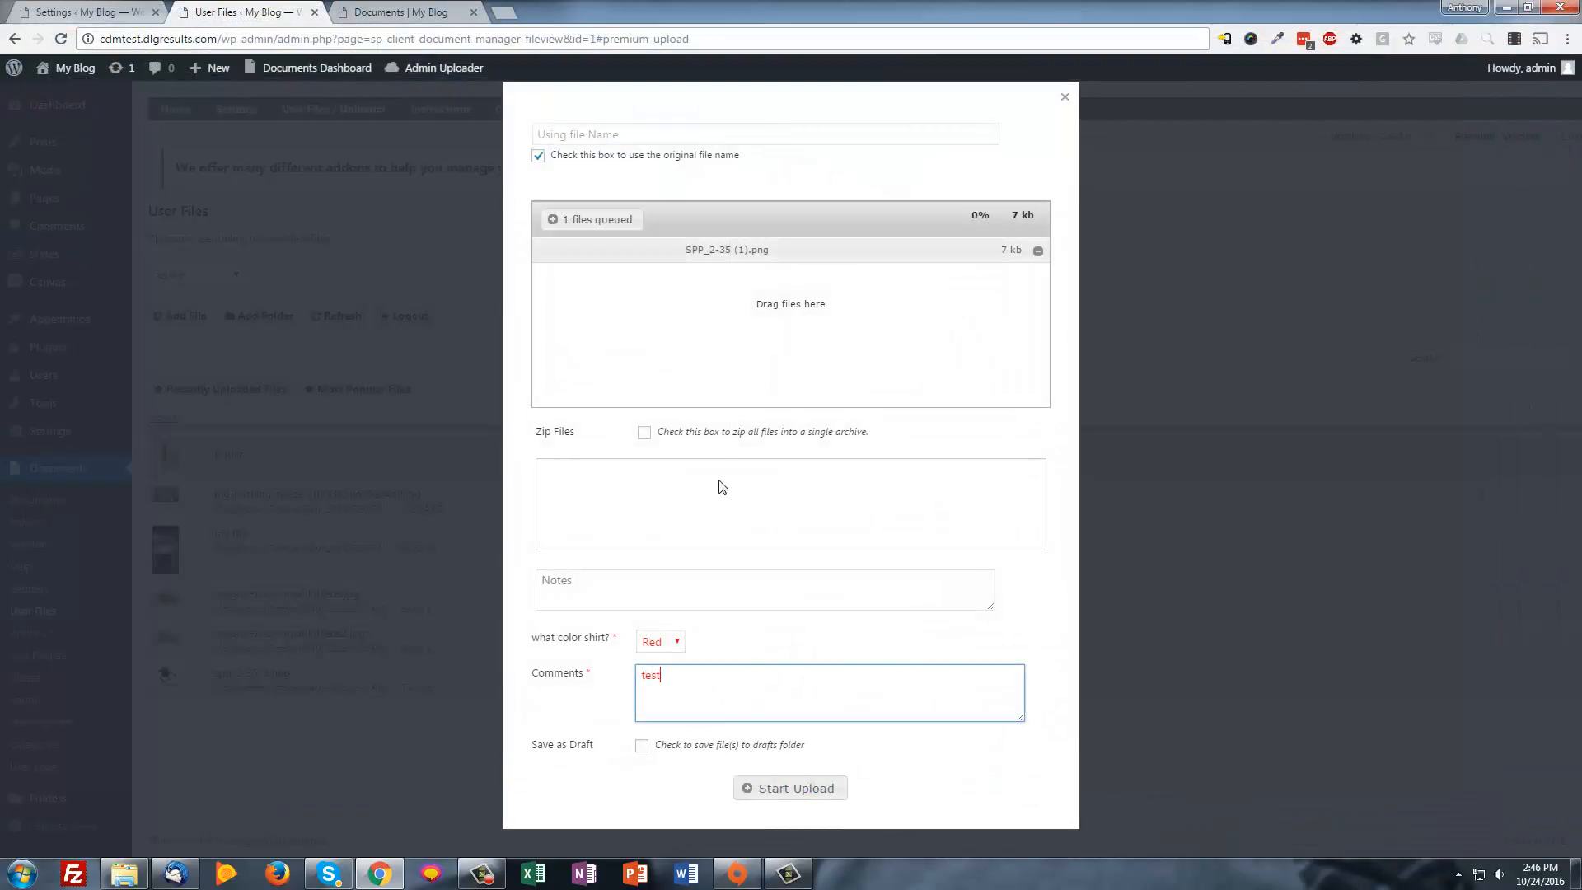
left_click(817, 786)
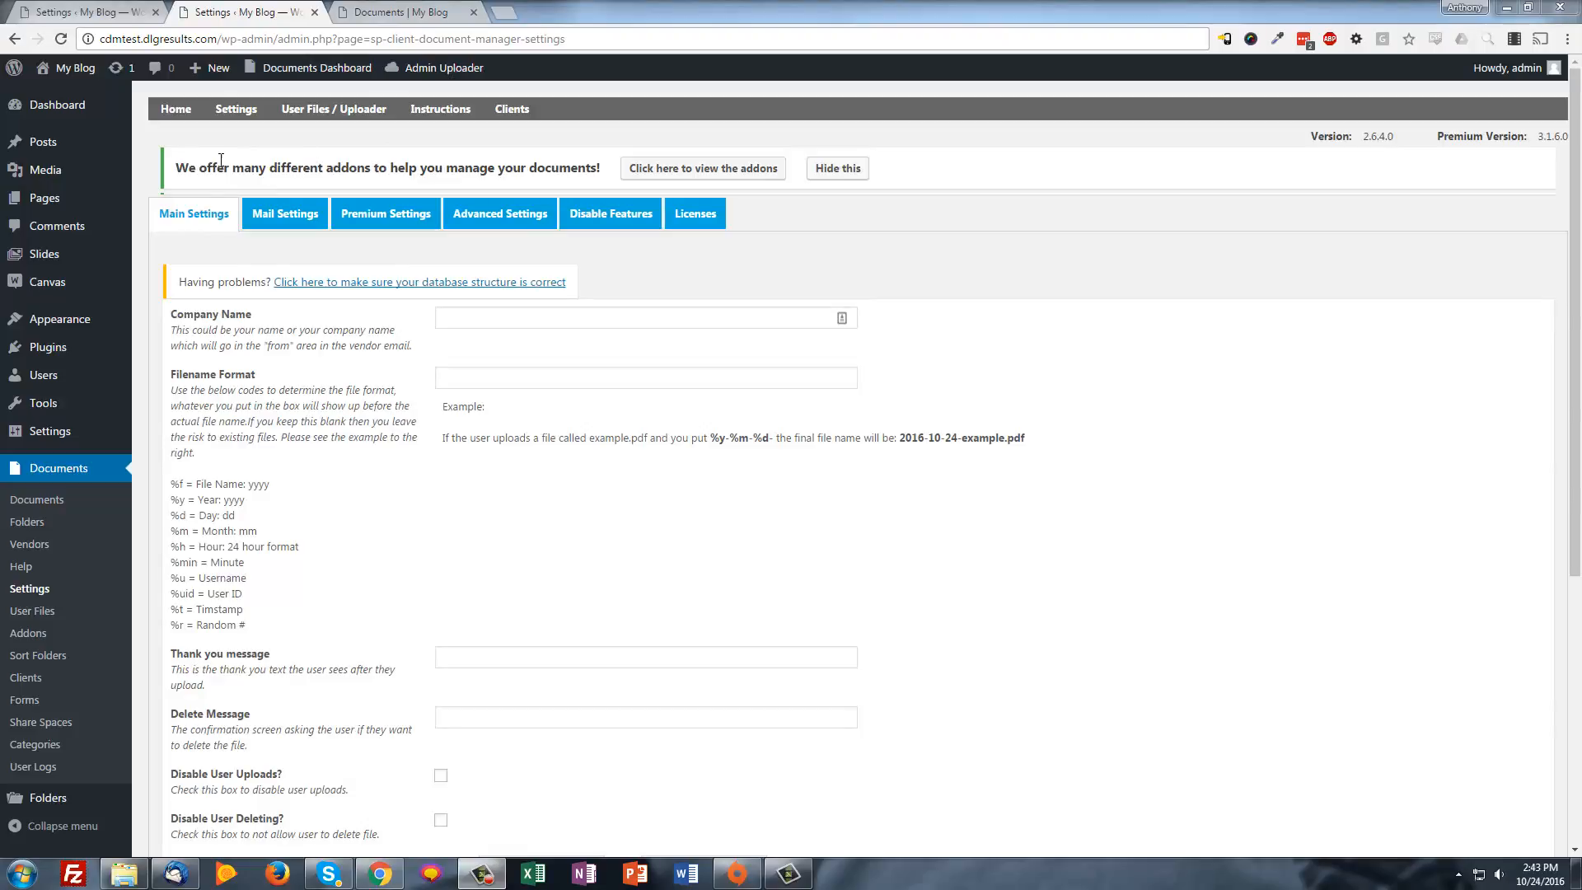
mouse_move(230, 112)
left_click(233, 254)
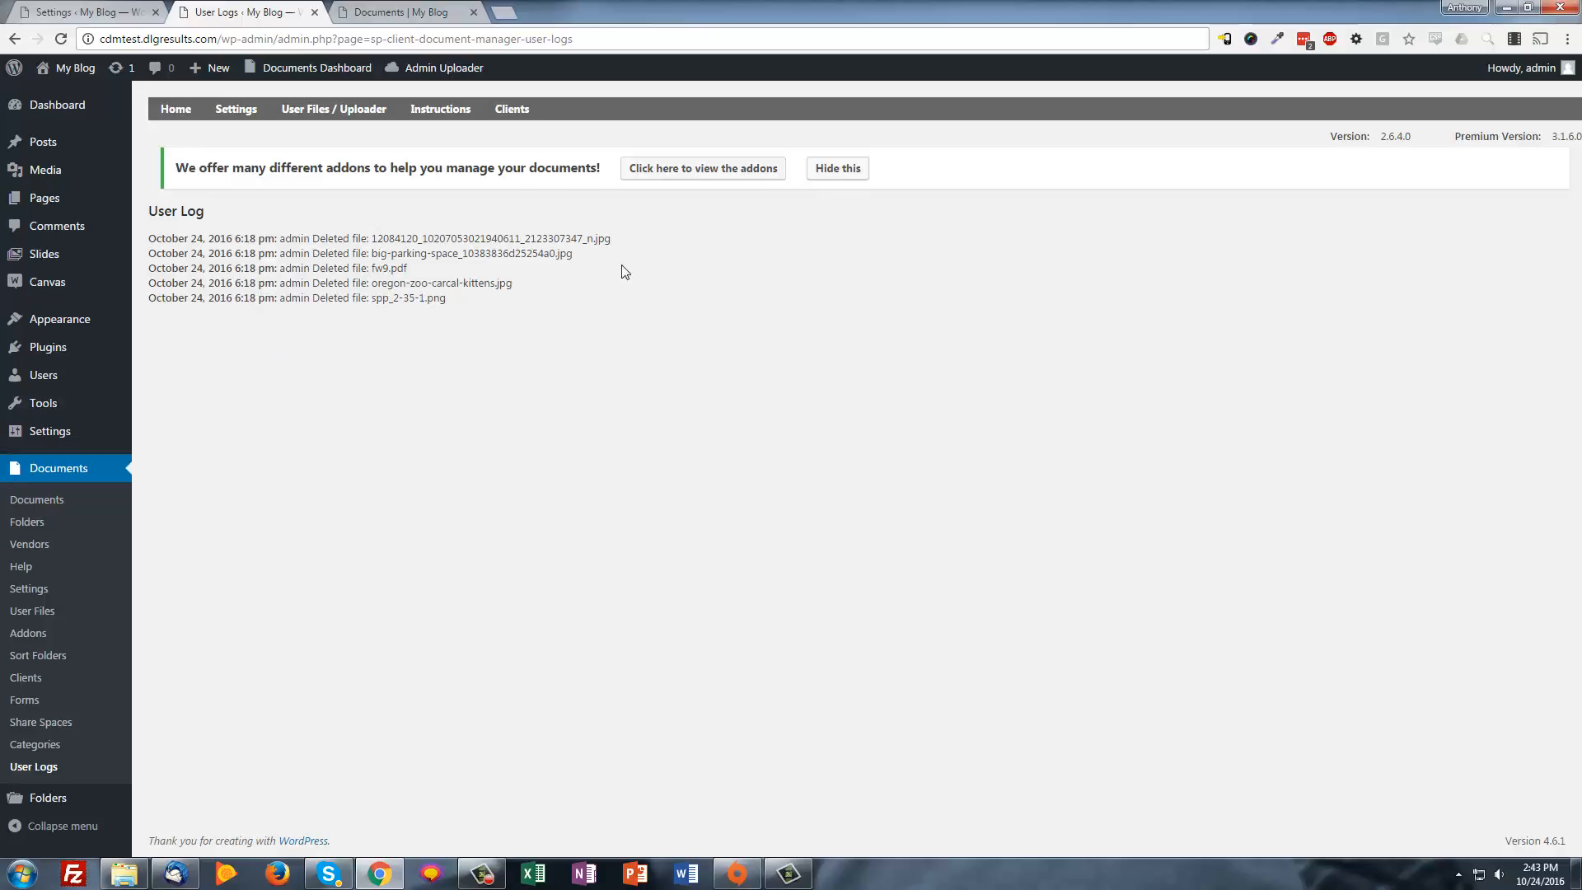
left_click_drag(243, 253, 410, 294)
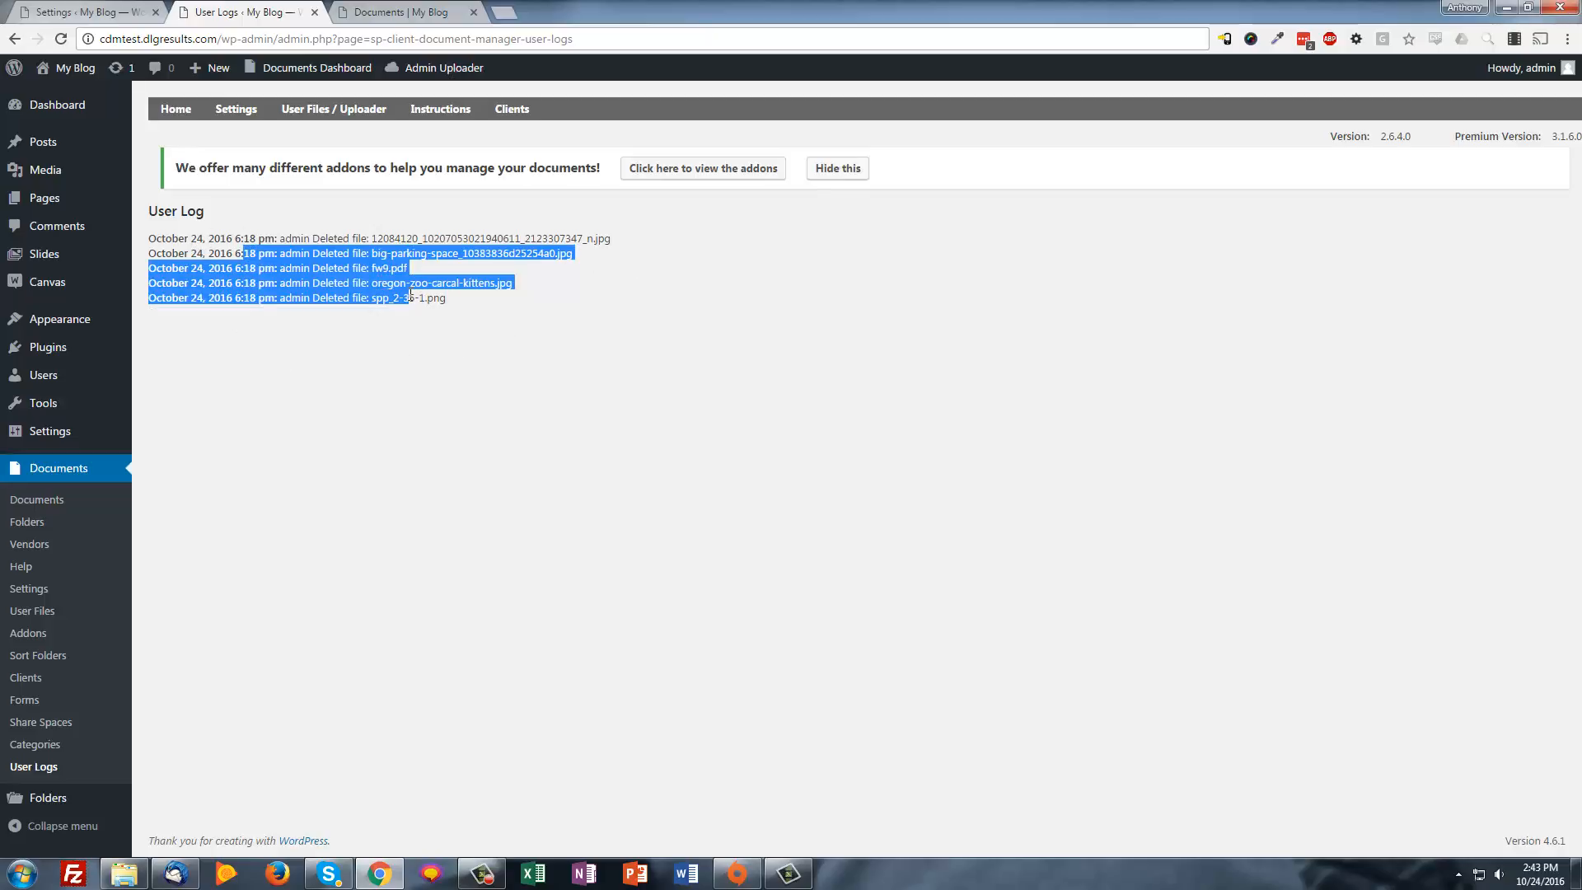
left_click(439, 310)
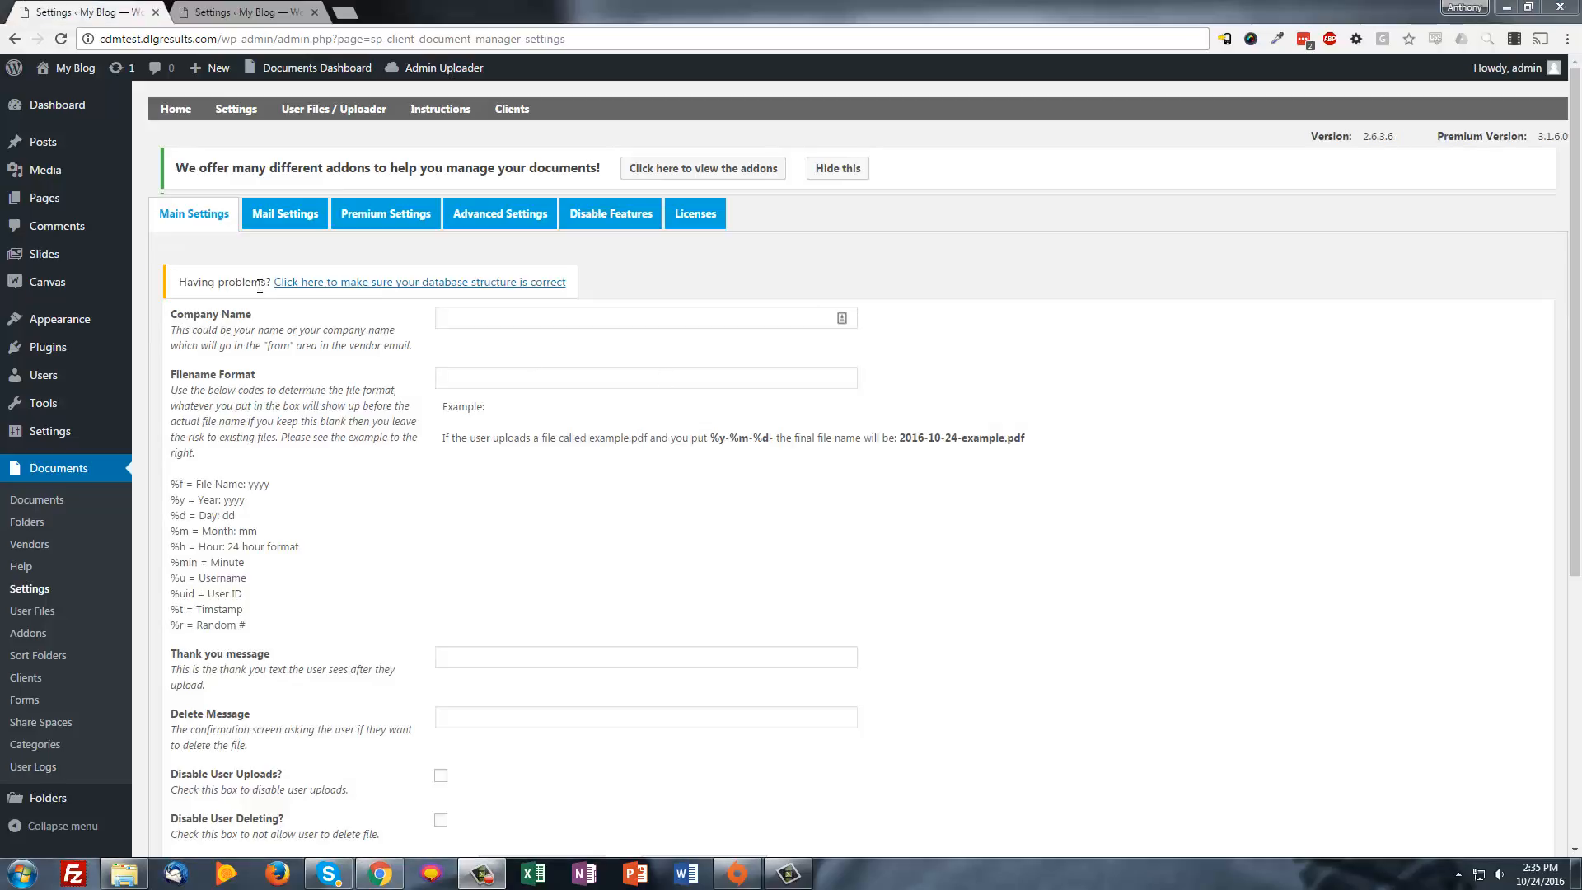
Create and save a new share space named 'my group'
mouse_move(235, 109)
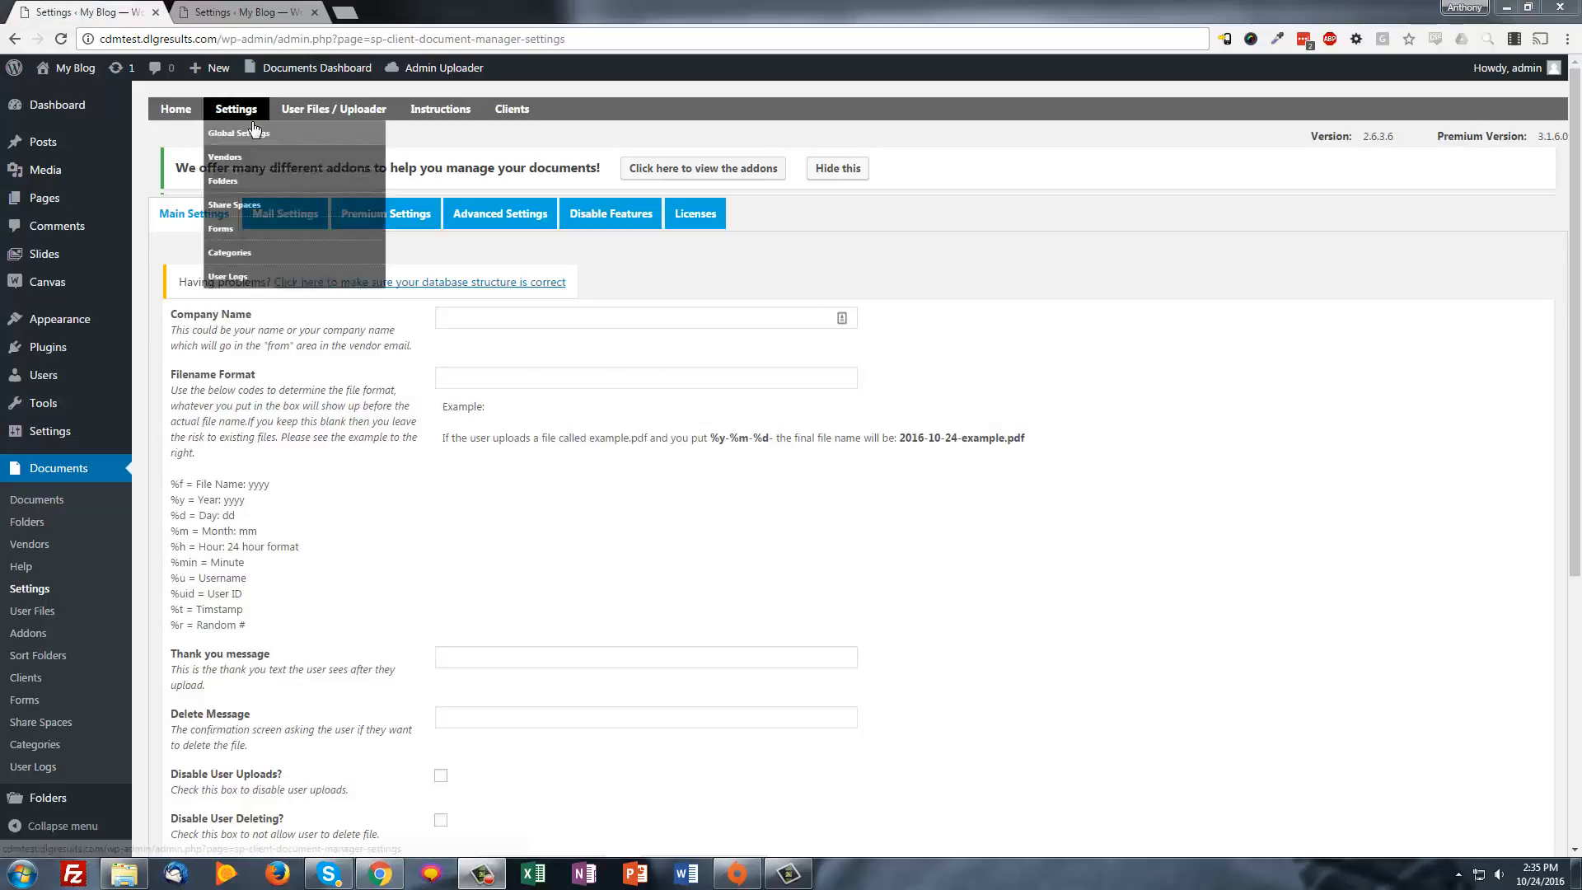
left_click(245, 211)
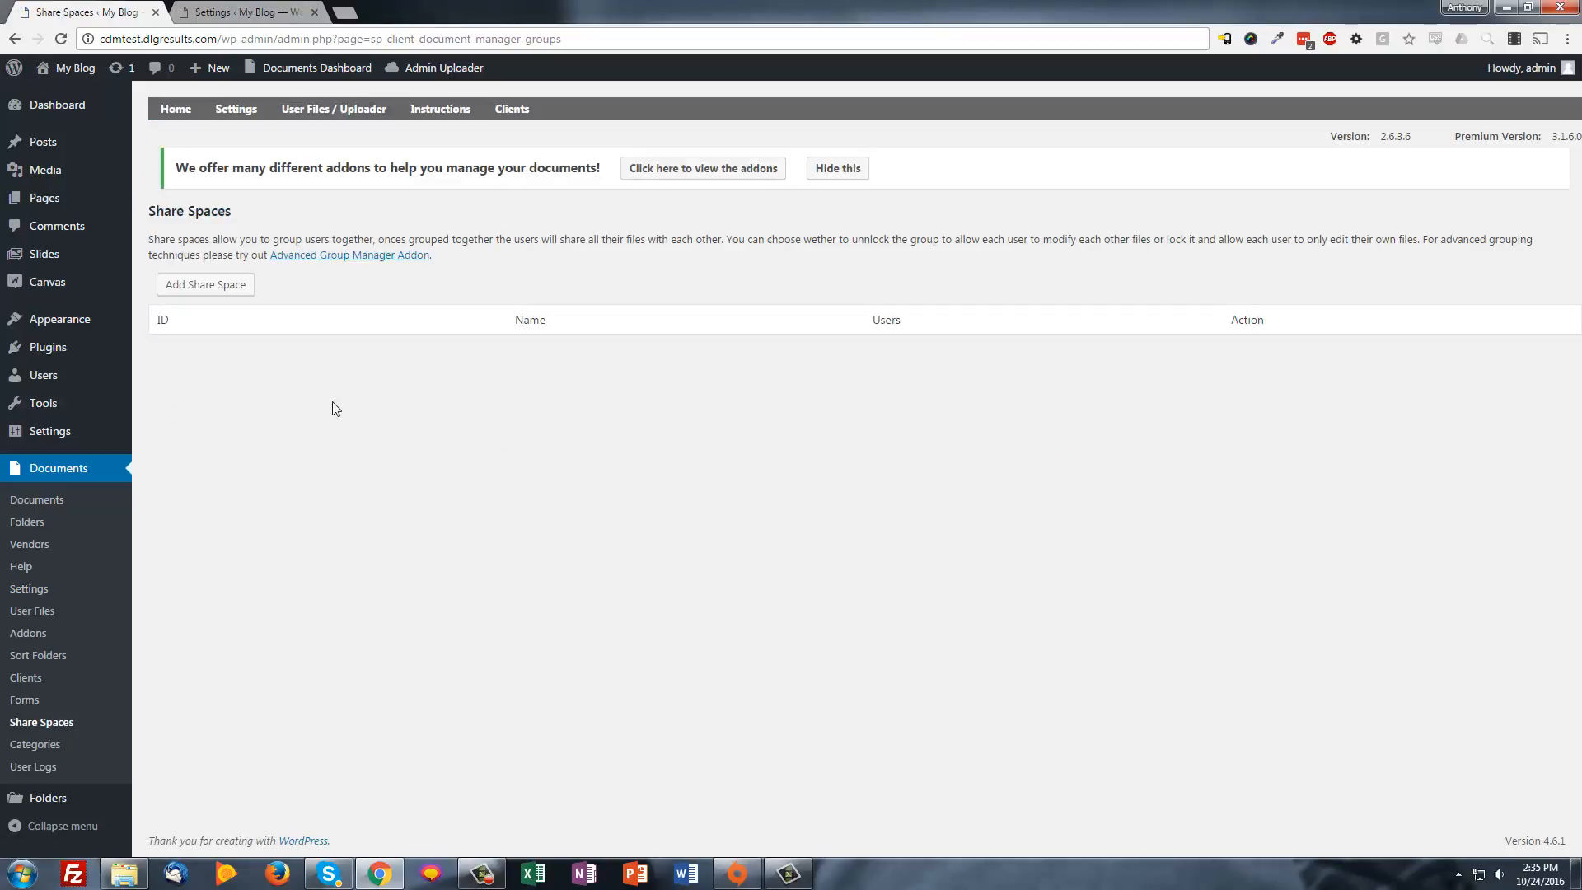
left_click(204, 288)
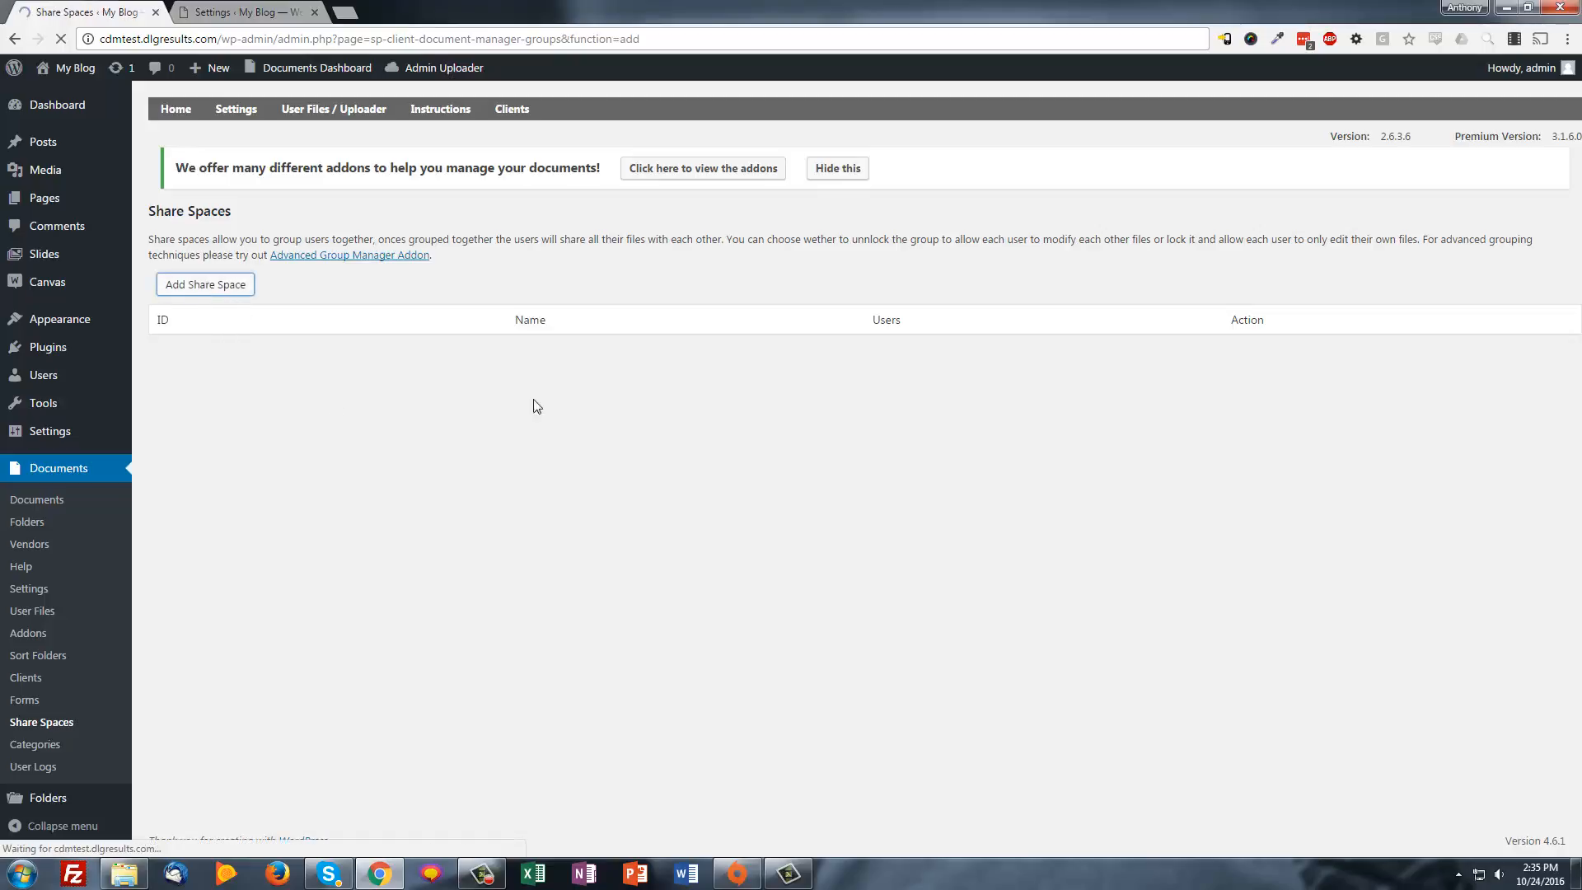
left_click(915, 291)
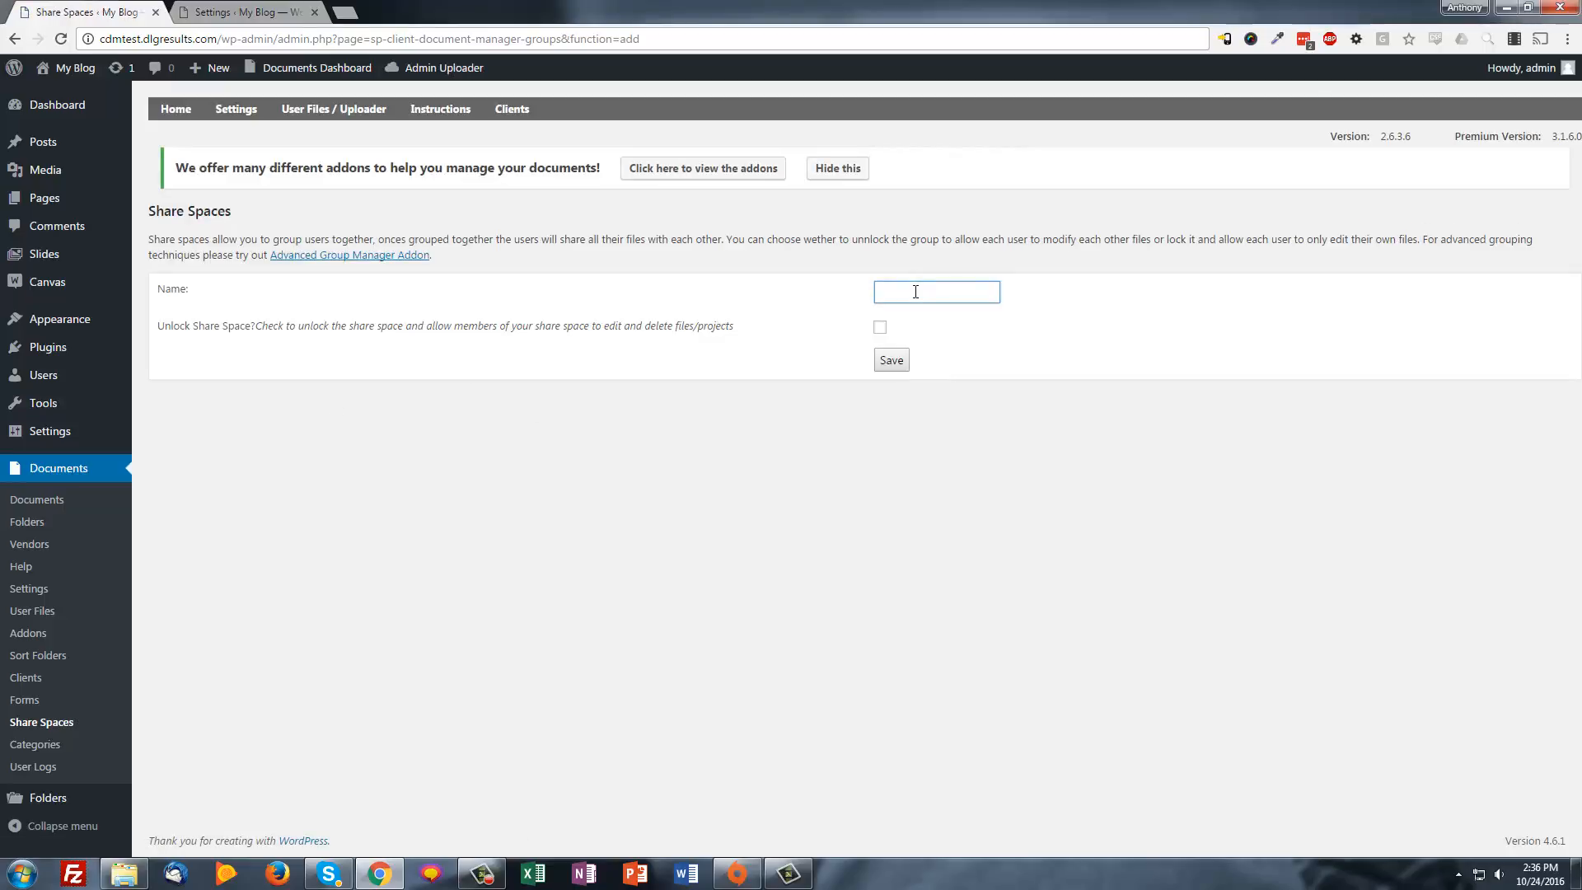
type("my group")
left_click(901, 363)
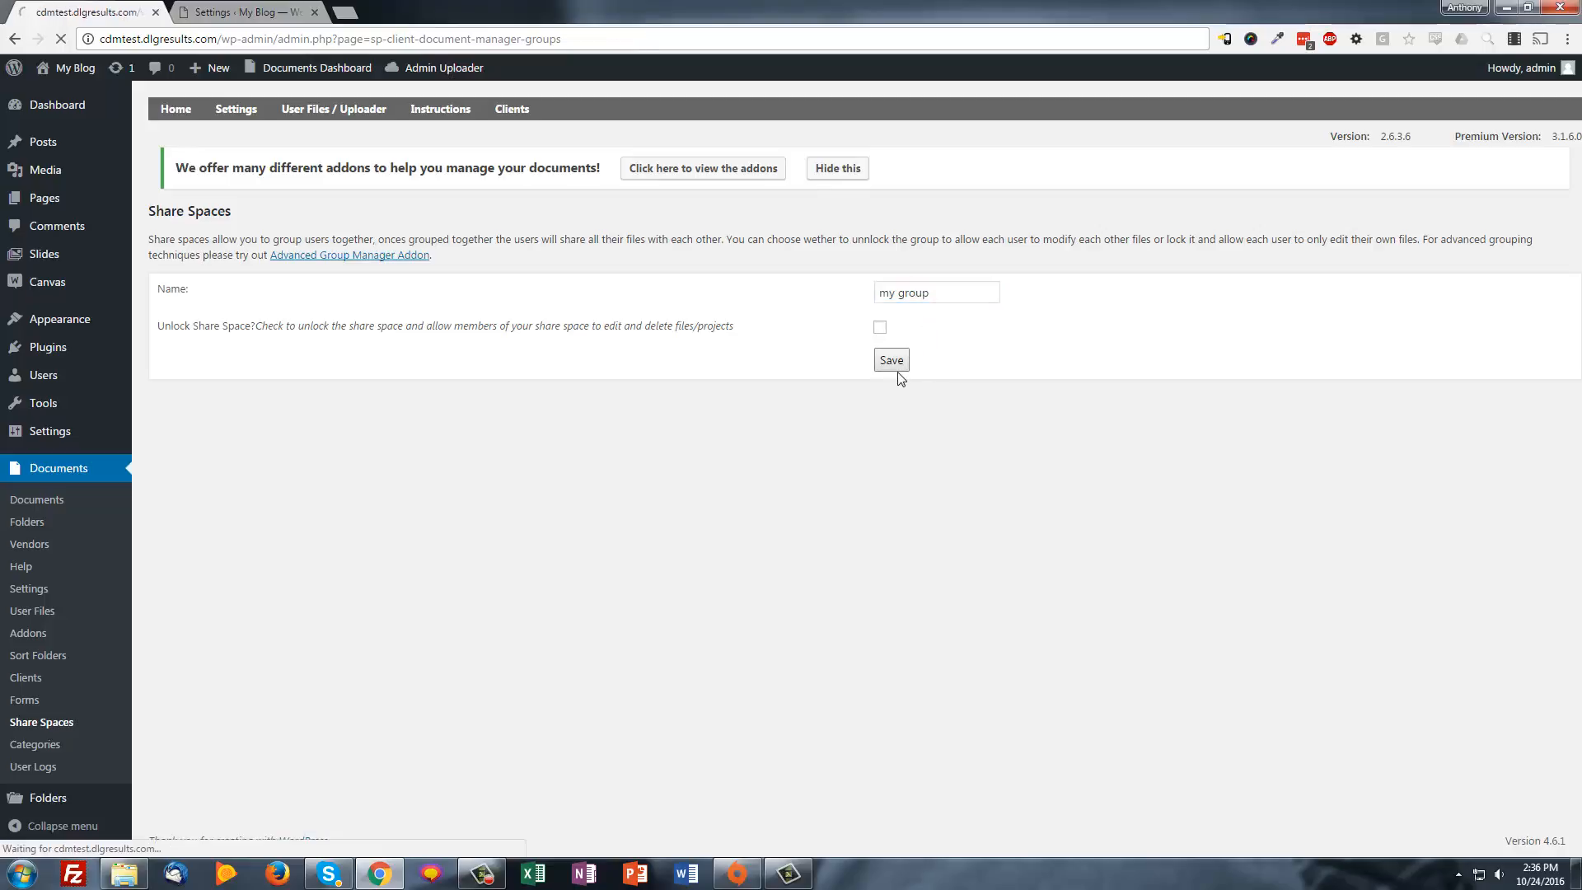
Add the admin user to the 'my group' share space
left_click(1293, 350)
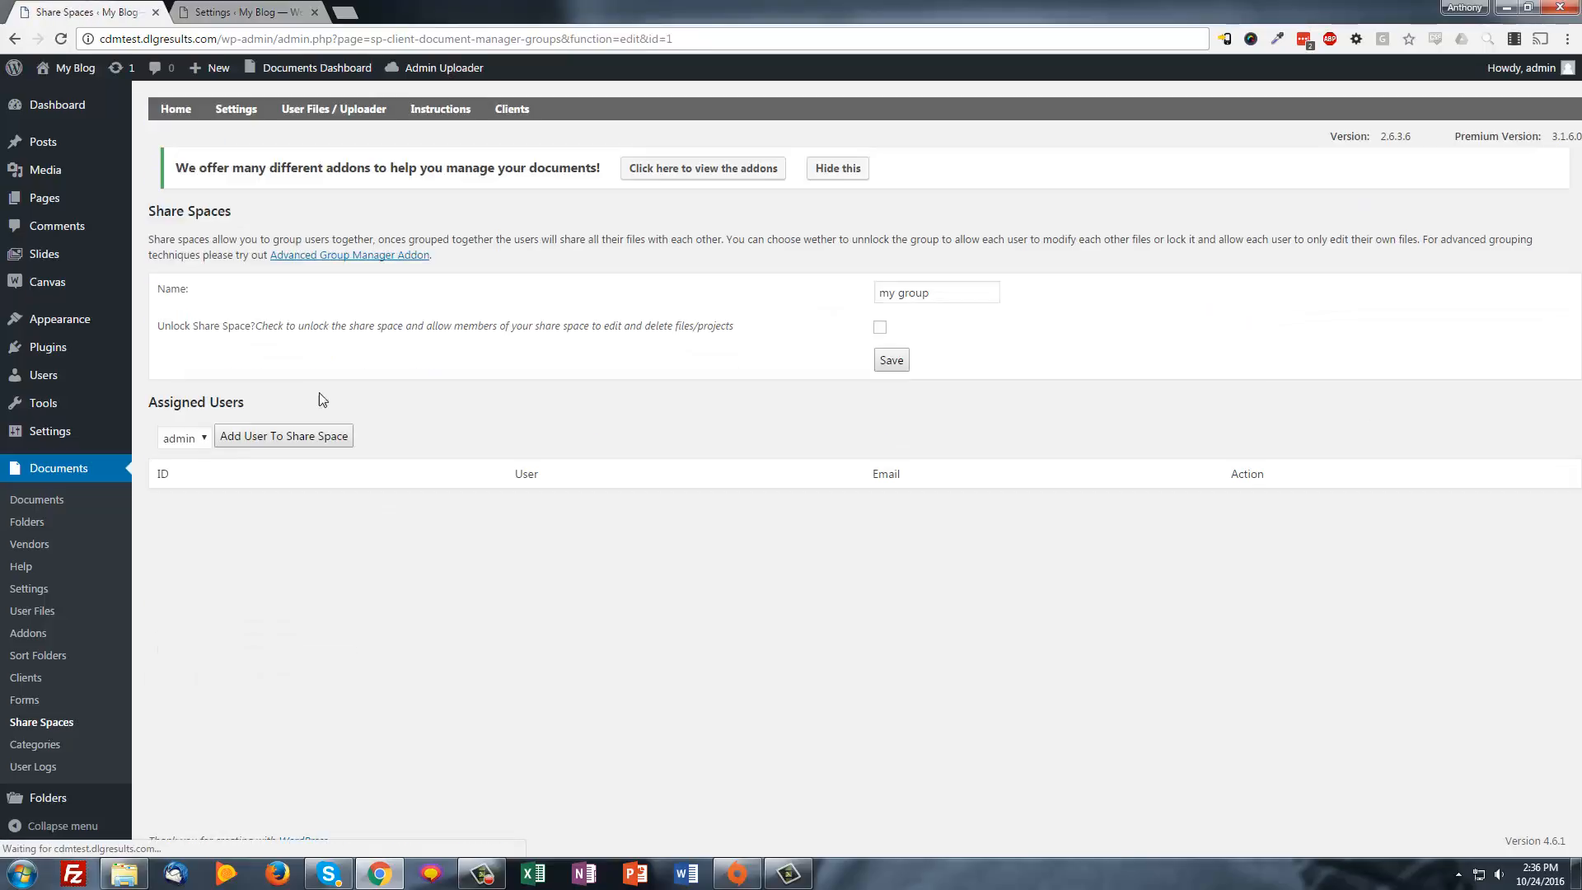
left_click(239, 437)
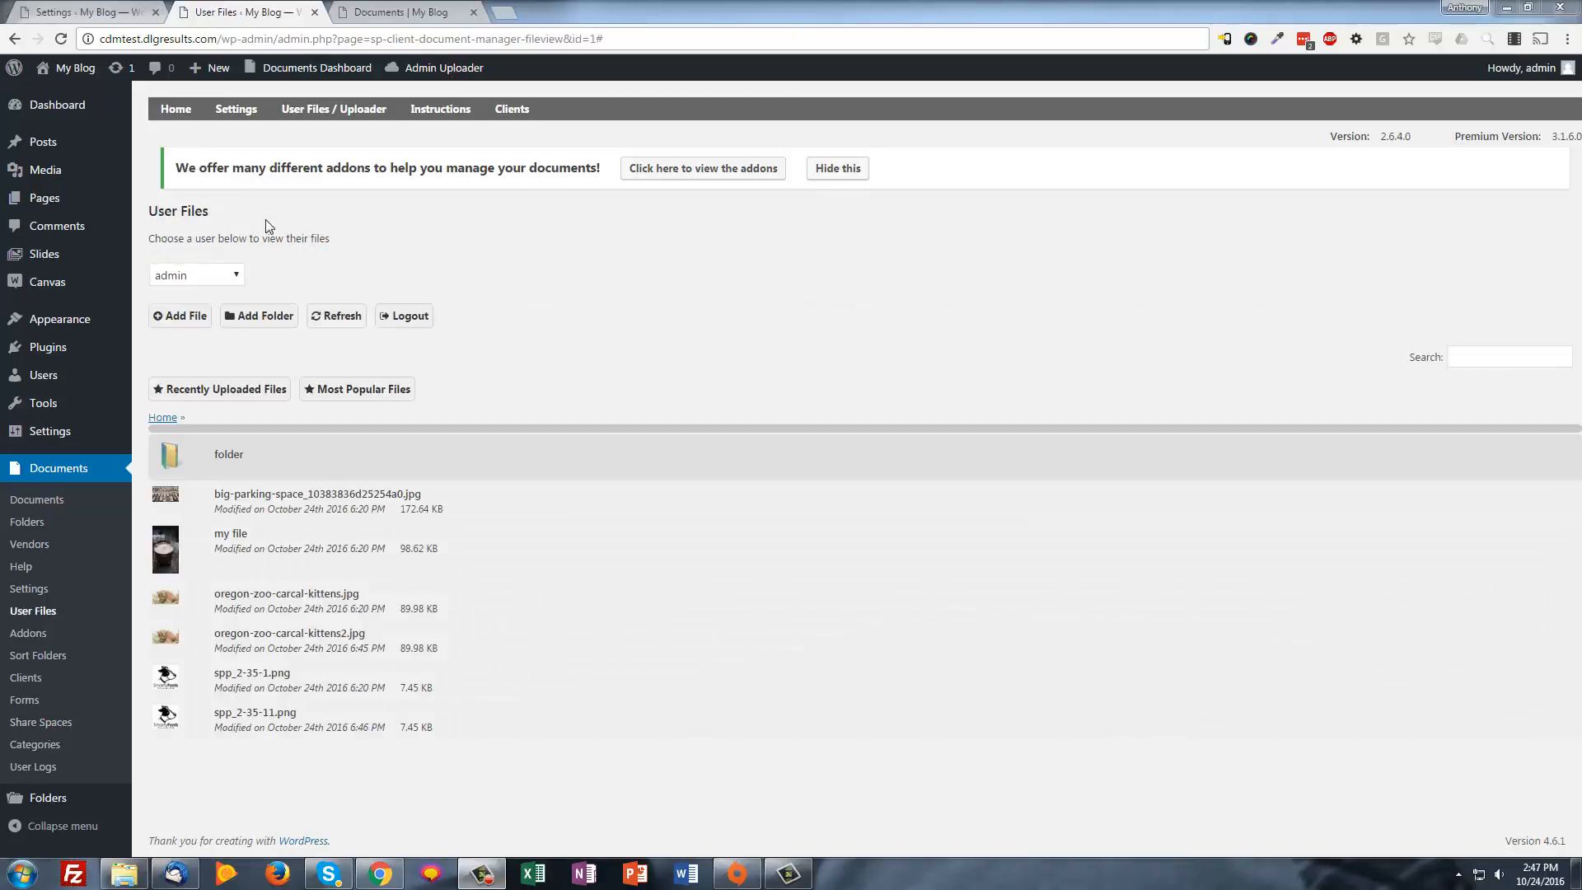
mouse_move(236, 109)
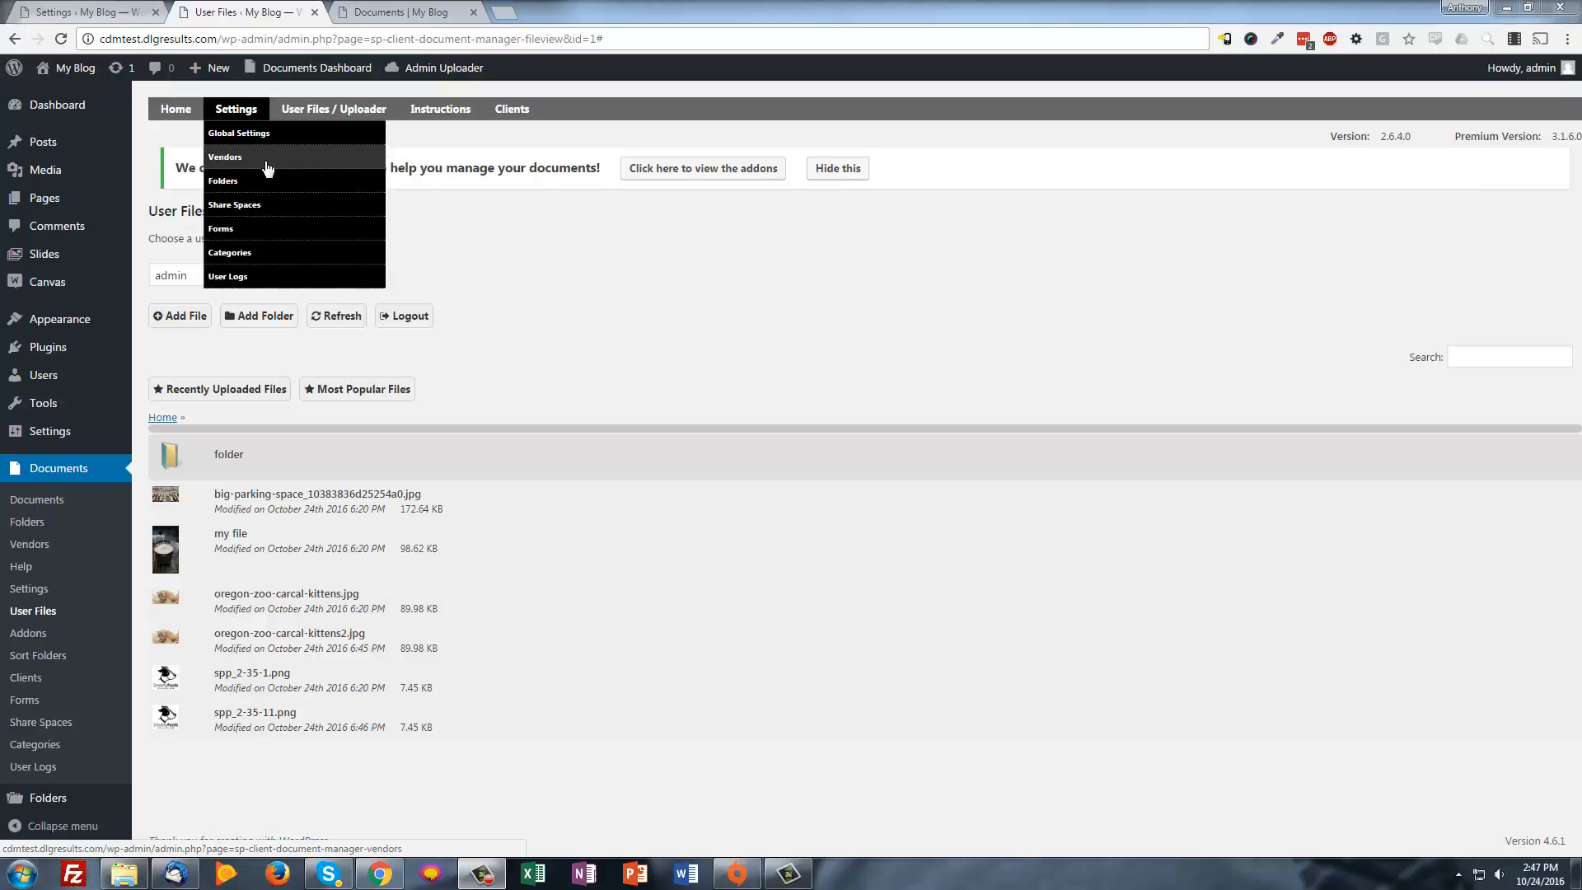
On the Vendors settings page, add a vendor with a name and e-mail address, then return Home
left_click(221, 157)
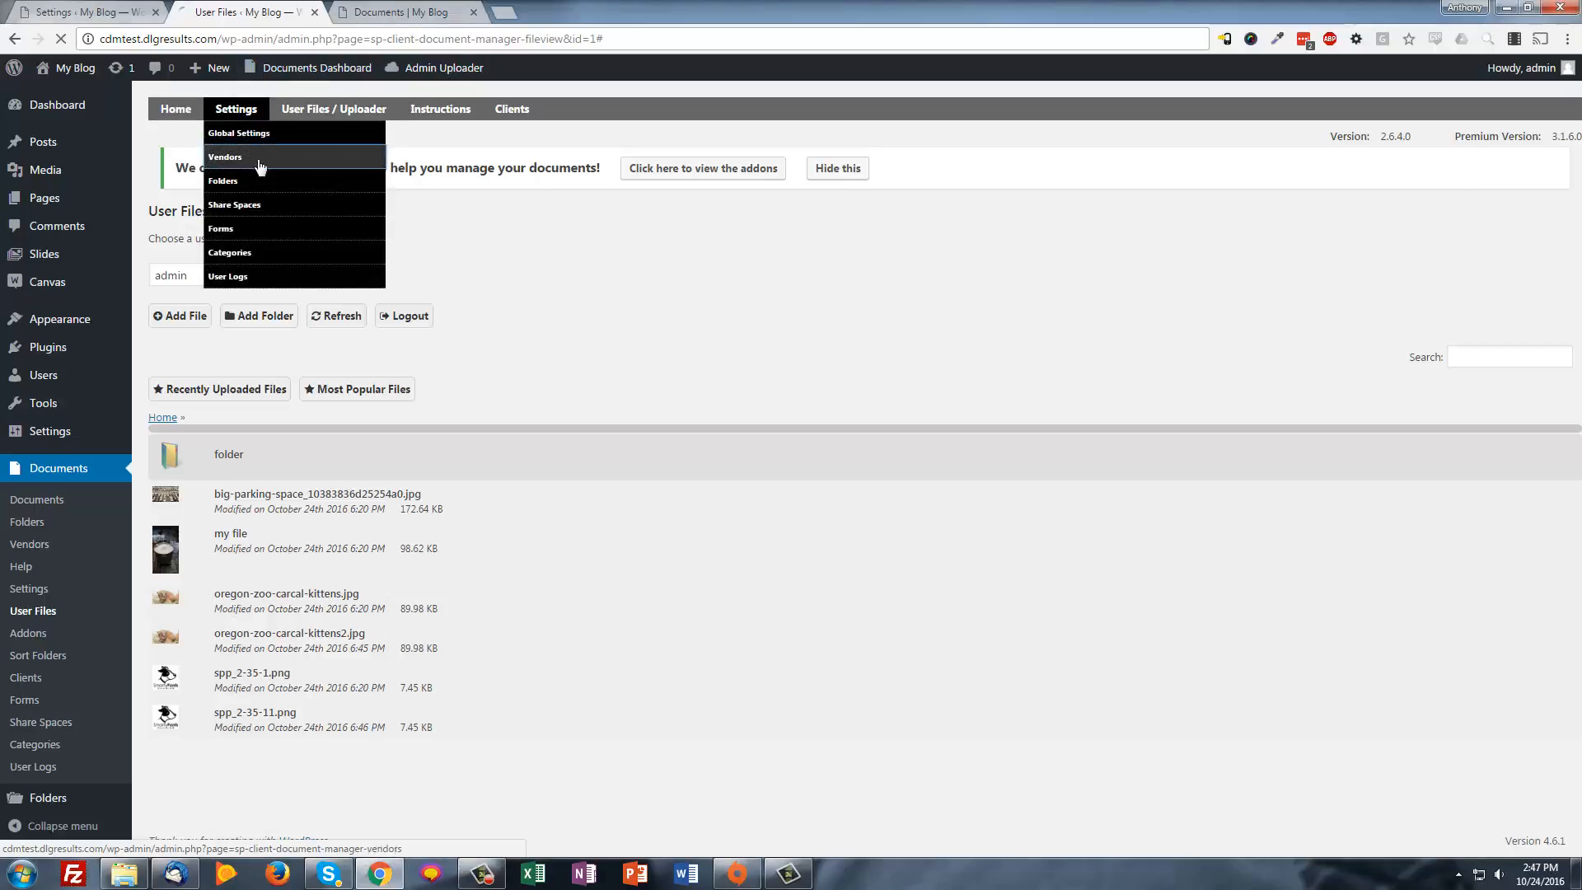
left_click(266, 285)
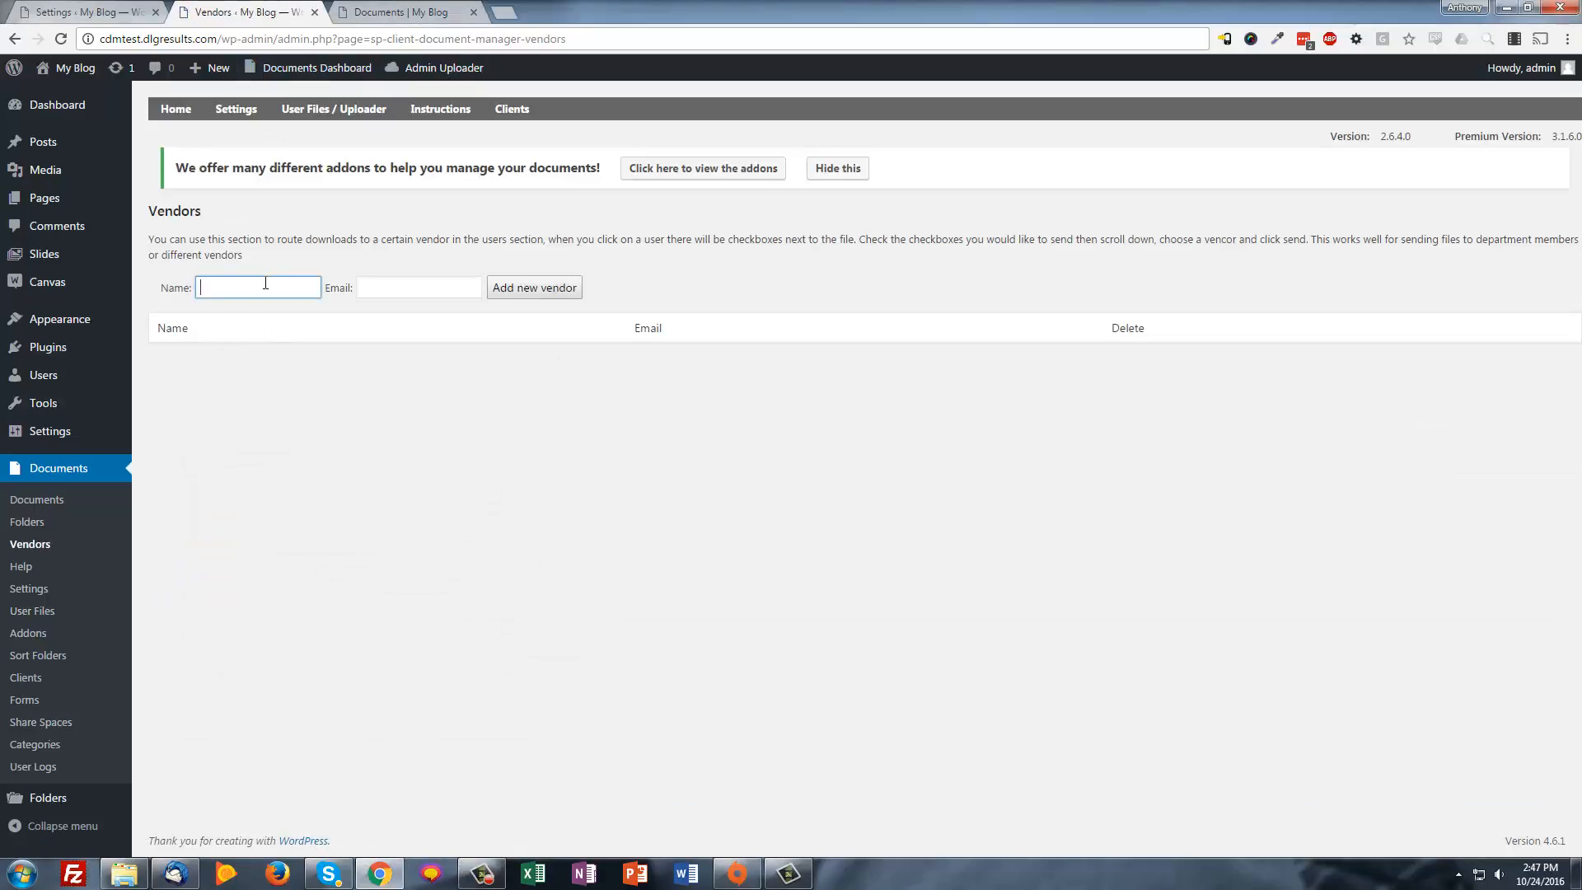
type("Bob")
key("Tab")
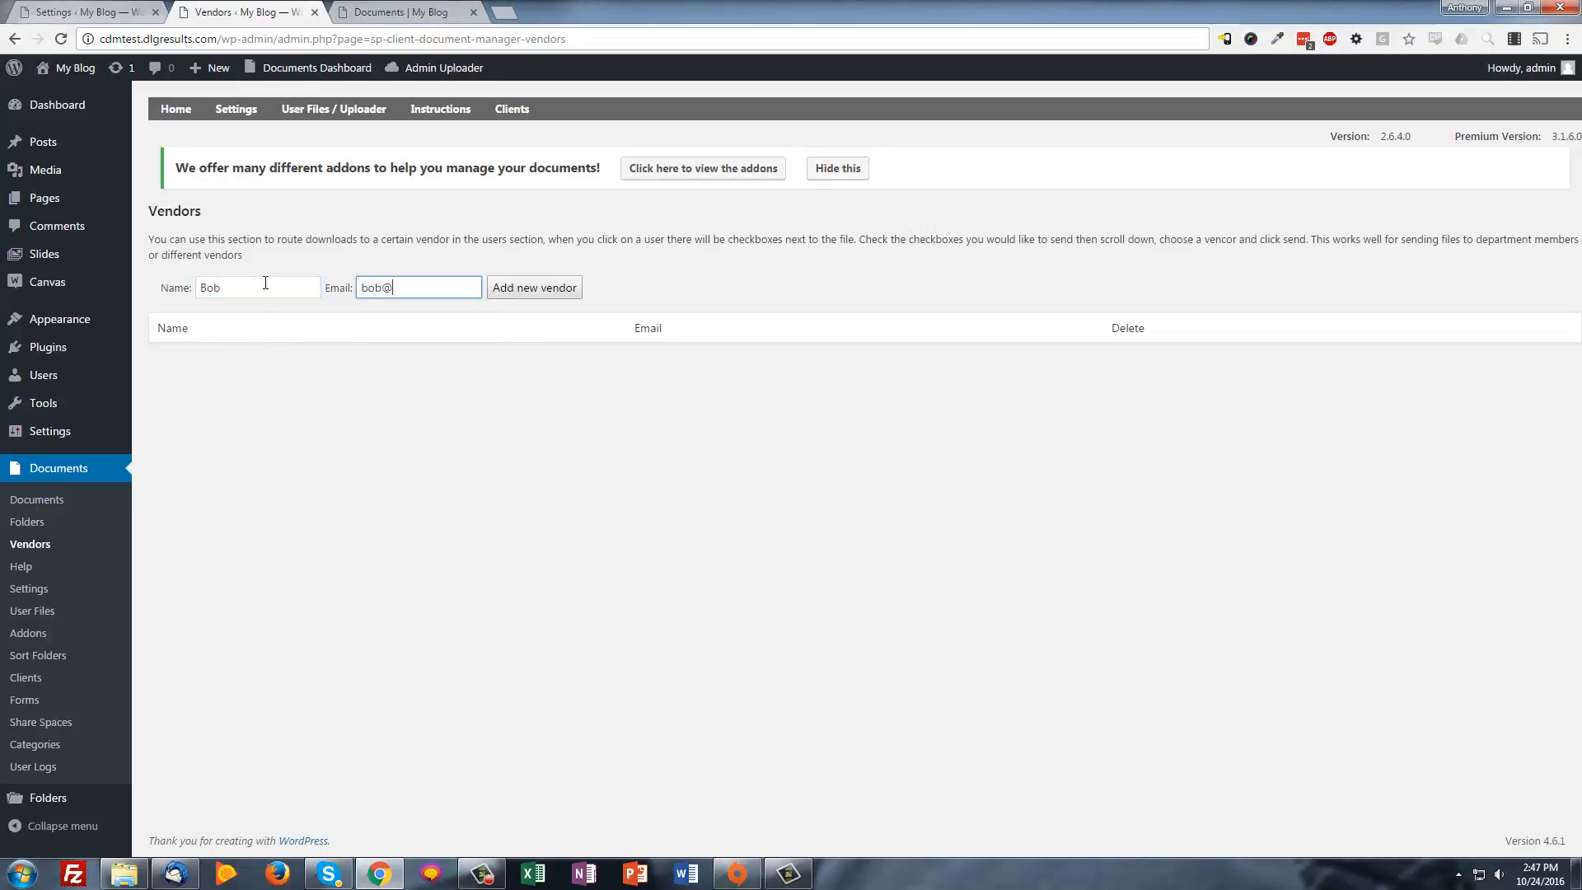
left_click(534, 288)
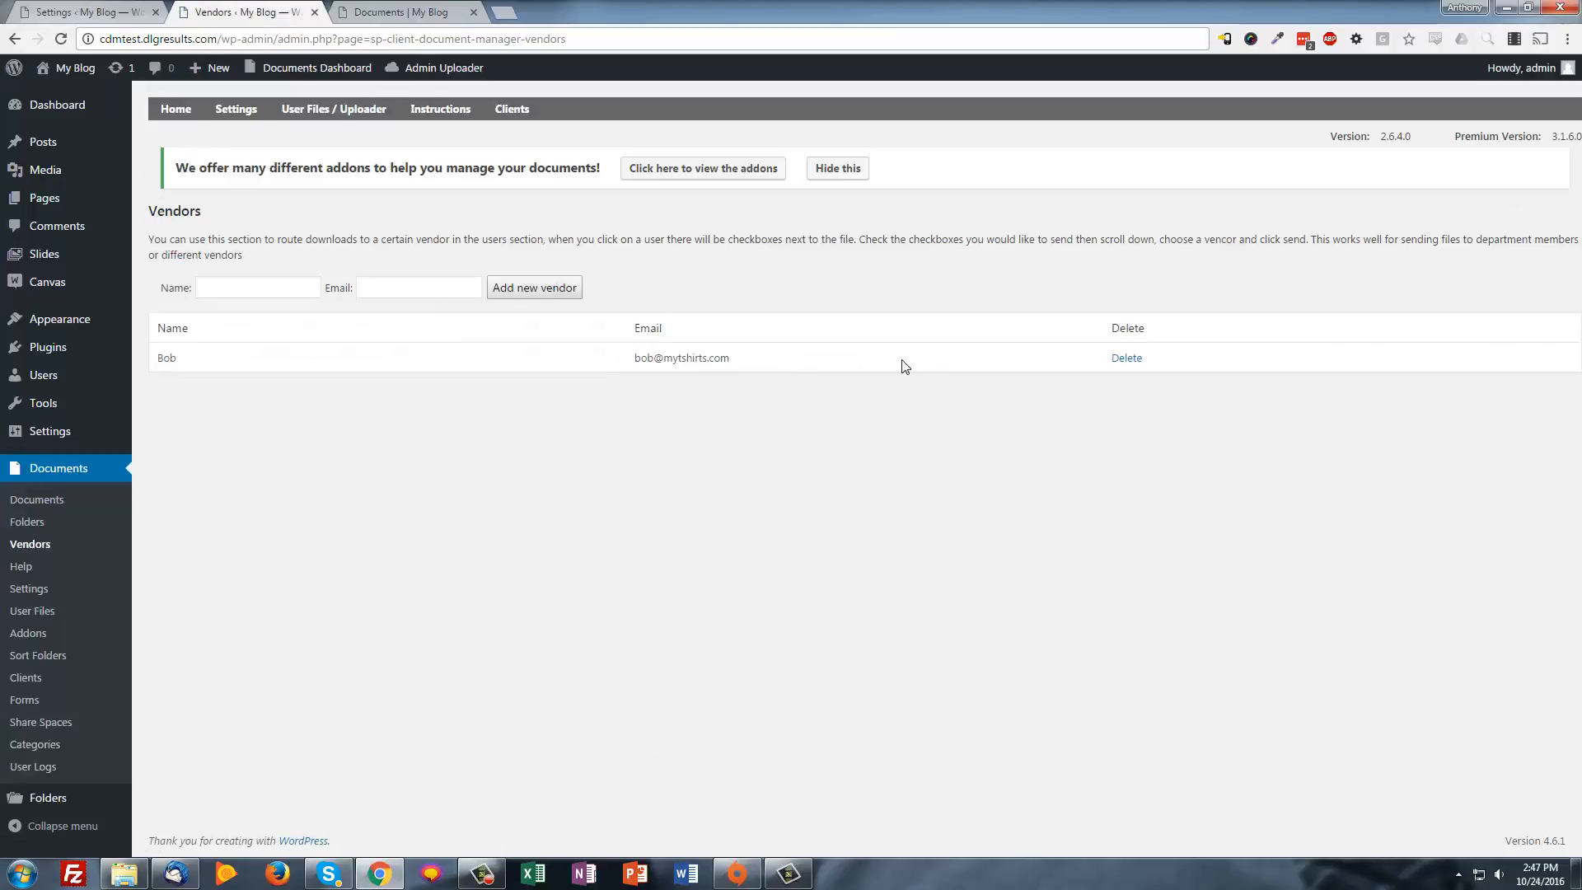
left_click(177, 110)
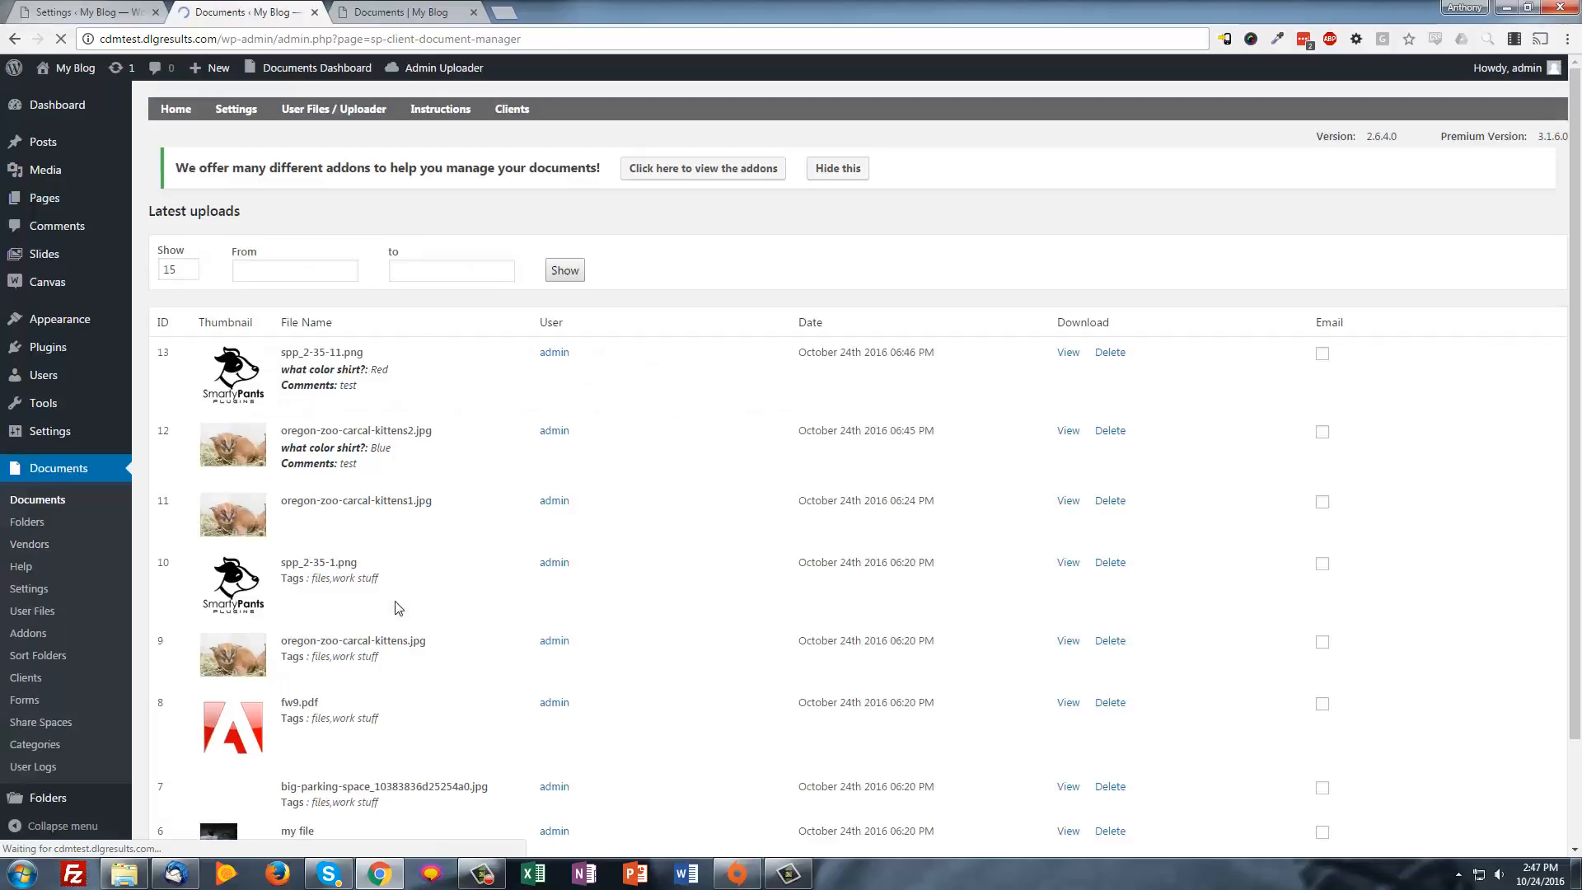
Tick spp_2-35-11.png to e-mail as an attachment to the new vendor with message 'asdf'
scroll(824, 593, "down", 3)
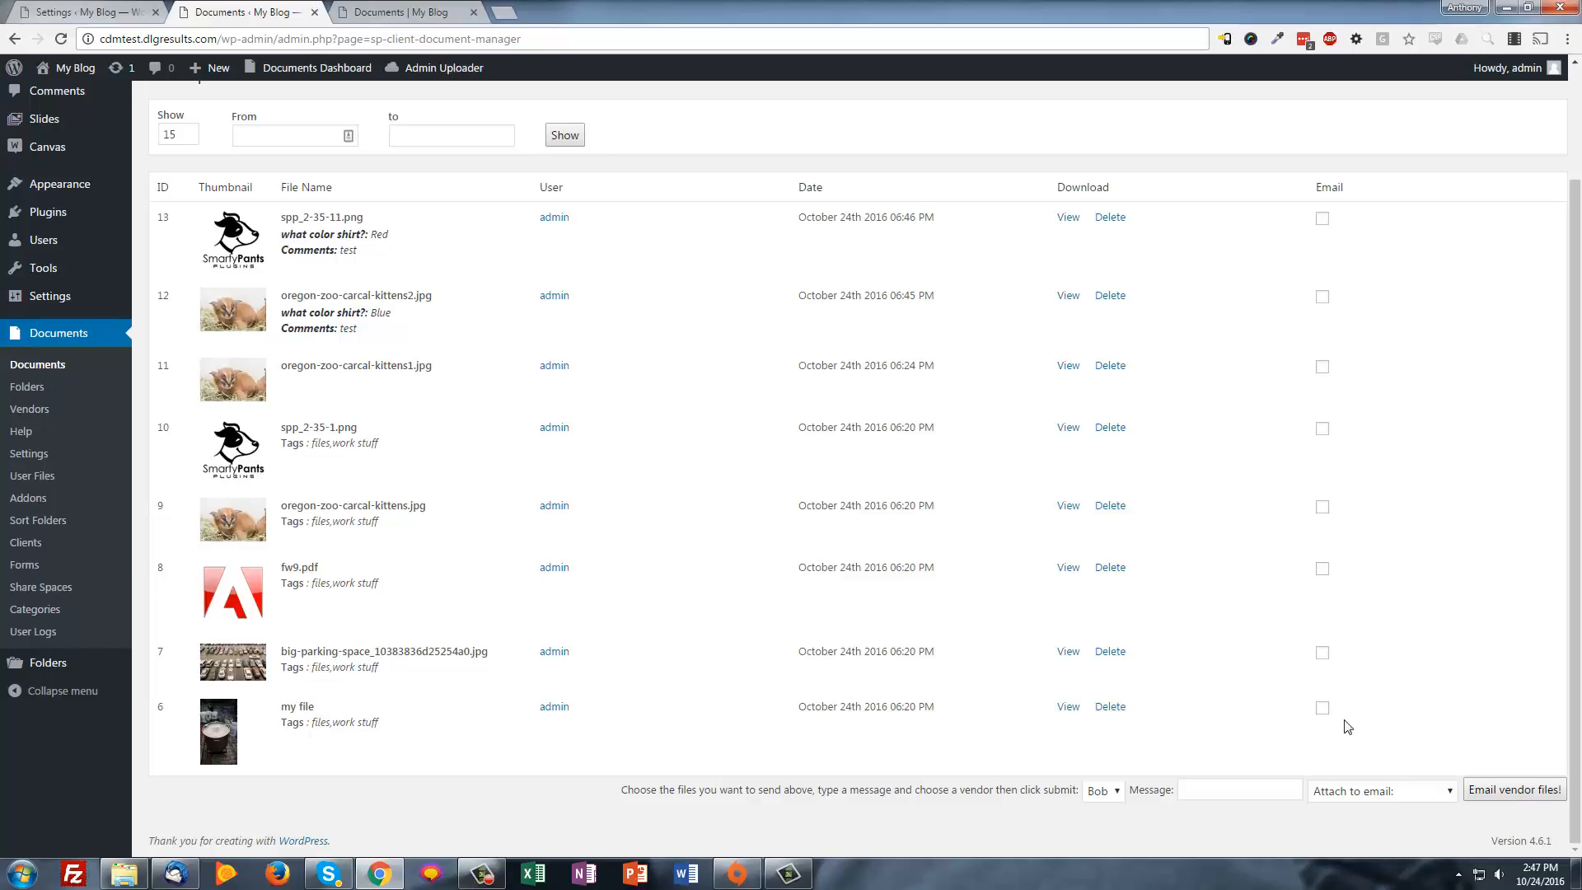
left_click(1321, 219)
left_click(1351, 791)
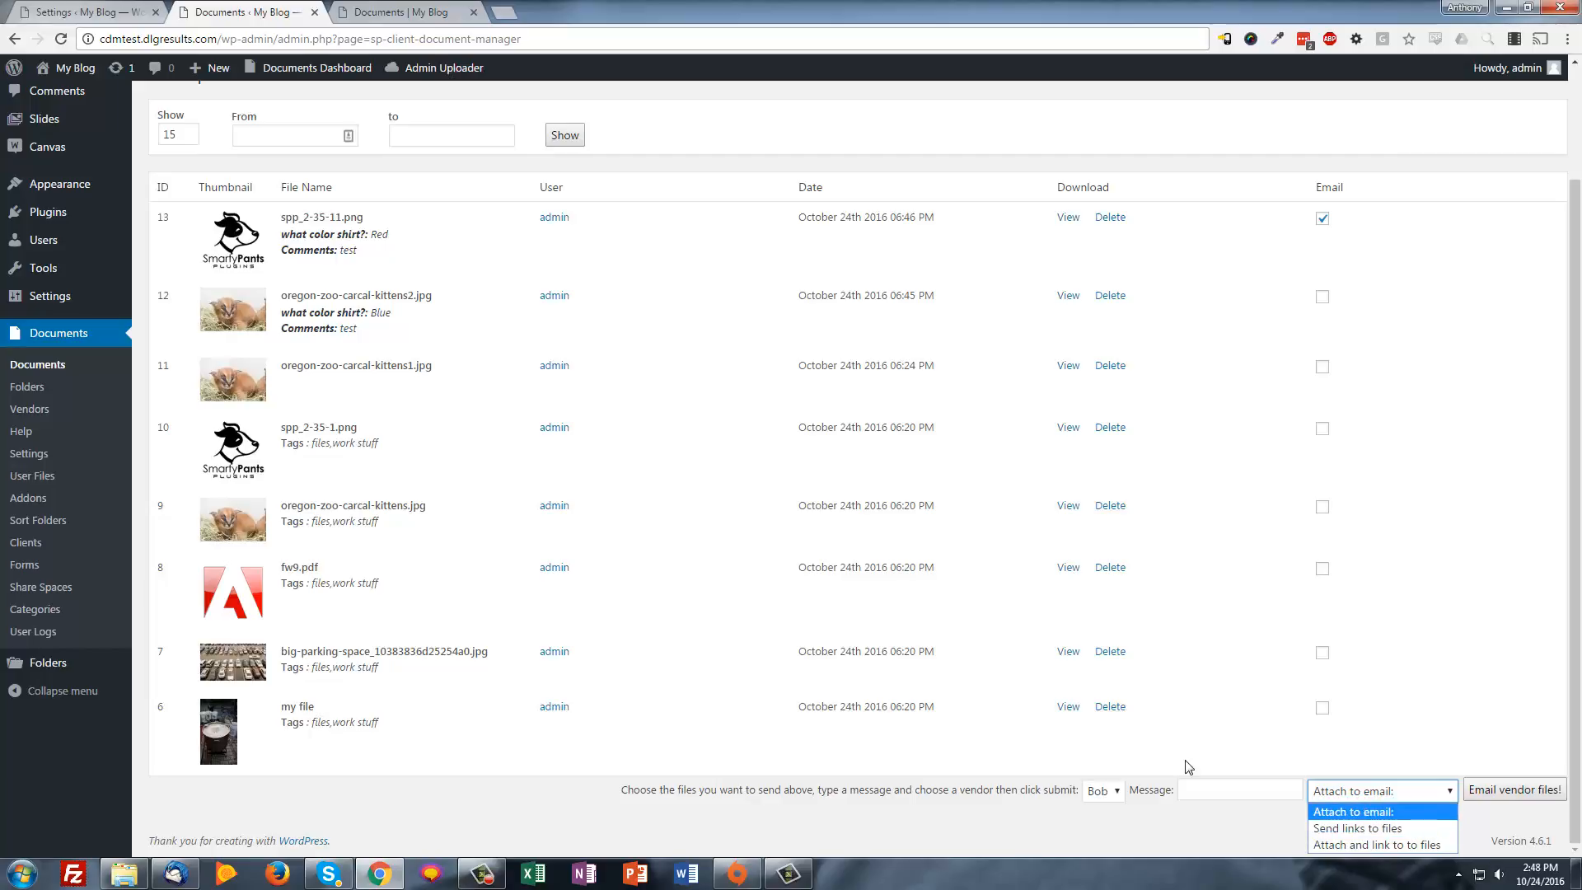
left_click(1104, 791)
left_click(1097, 812)
left_click(1231, 789)
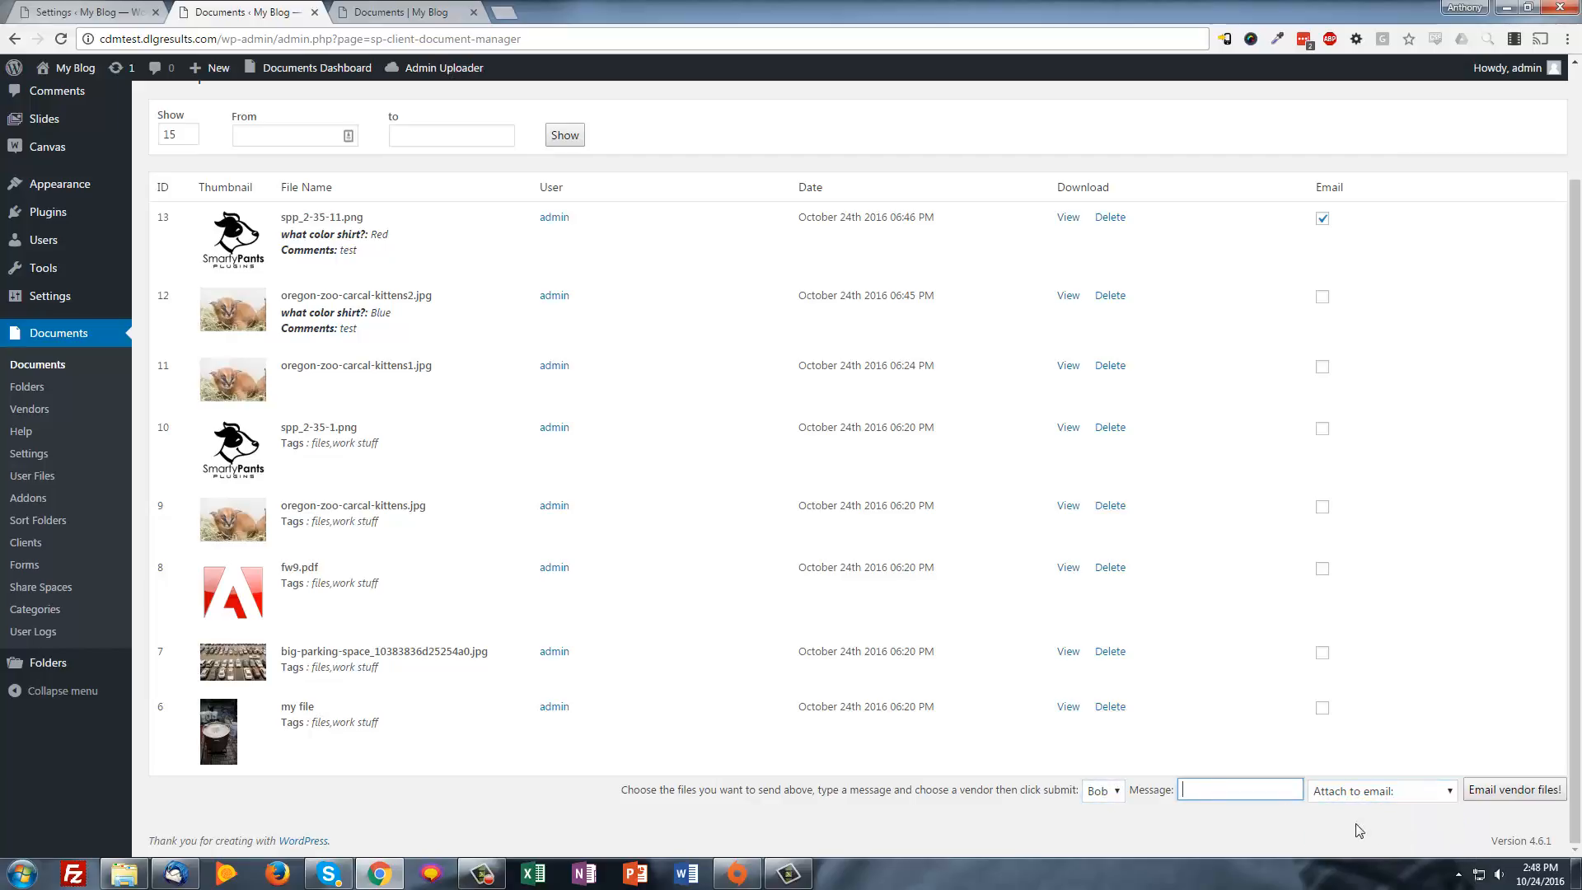
type("asdf")
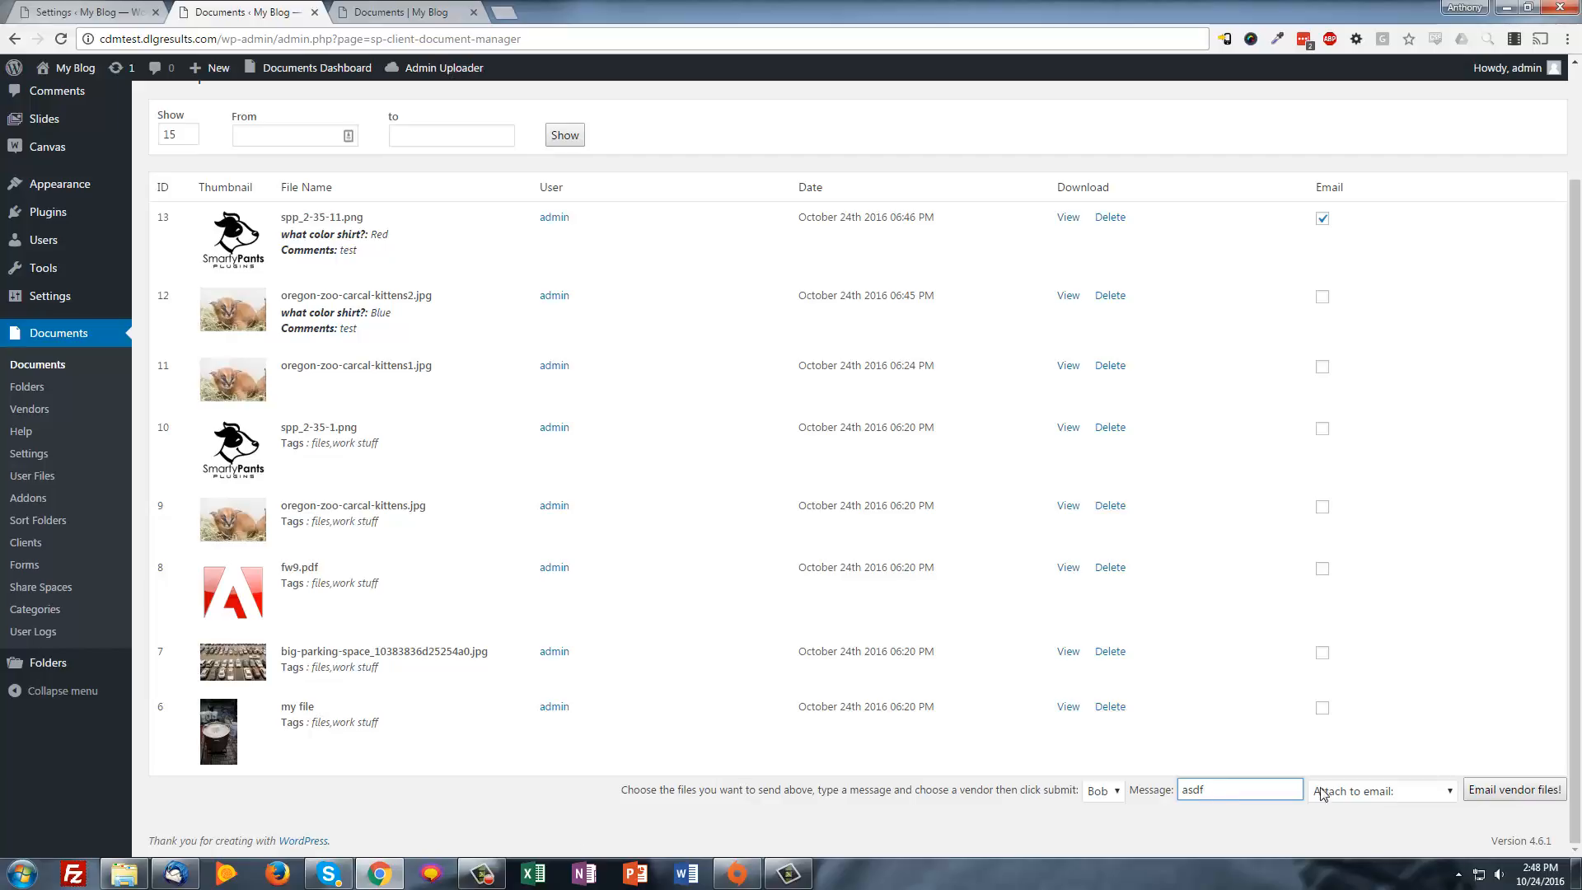